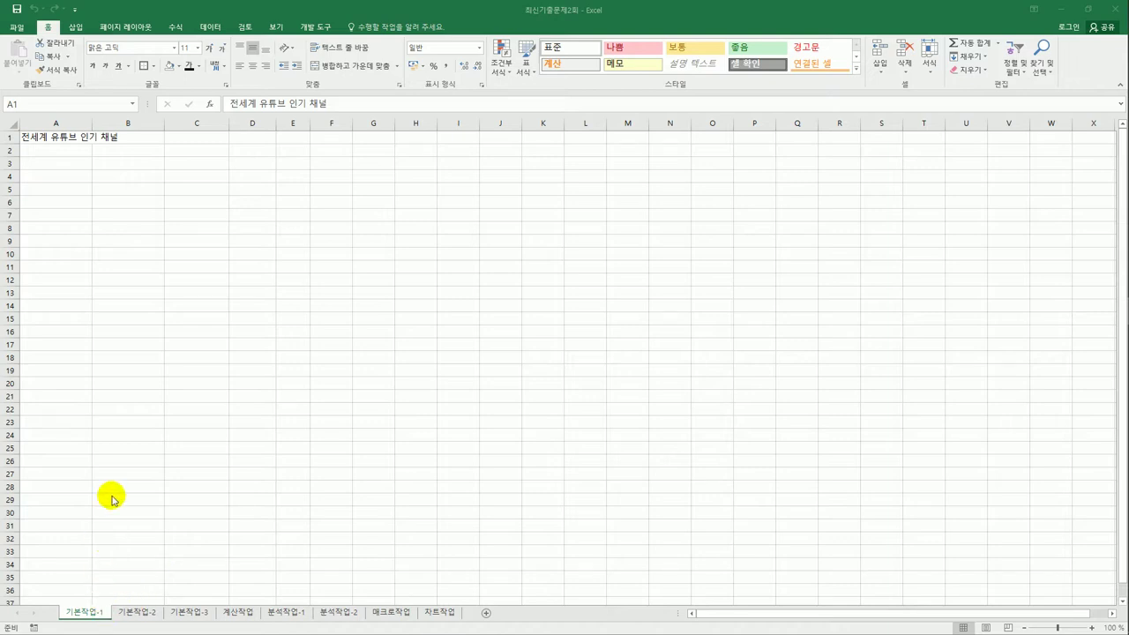
pyautogui.moveTo(62, 164); pyautogui.dragTo(328, 285)
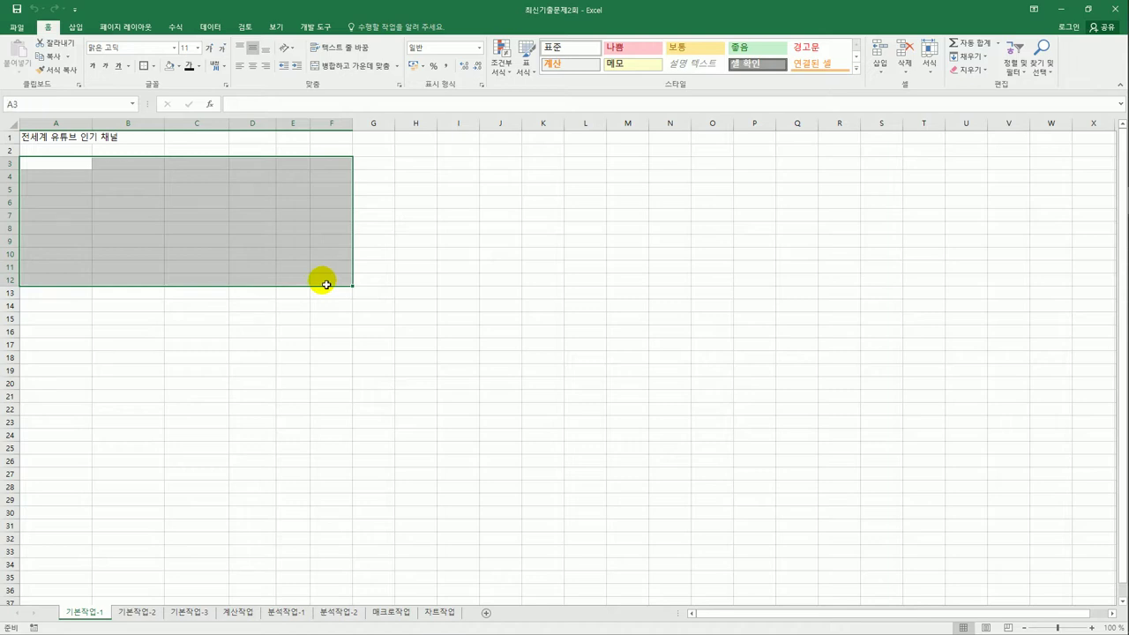
# On the 기본작업-2 sheet, merge and centre the title across A1:F1.
pyautogui.click(134, 612)
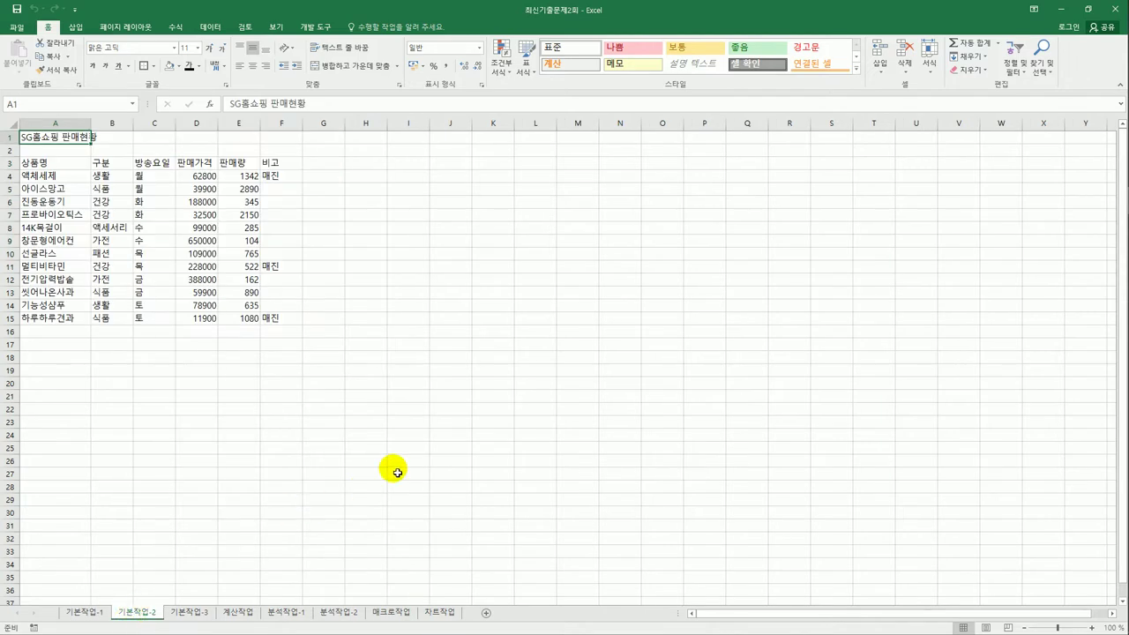
pyautogui.click(398, 472)
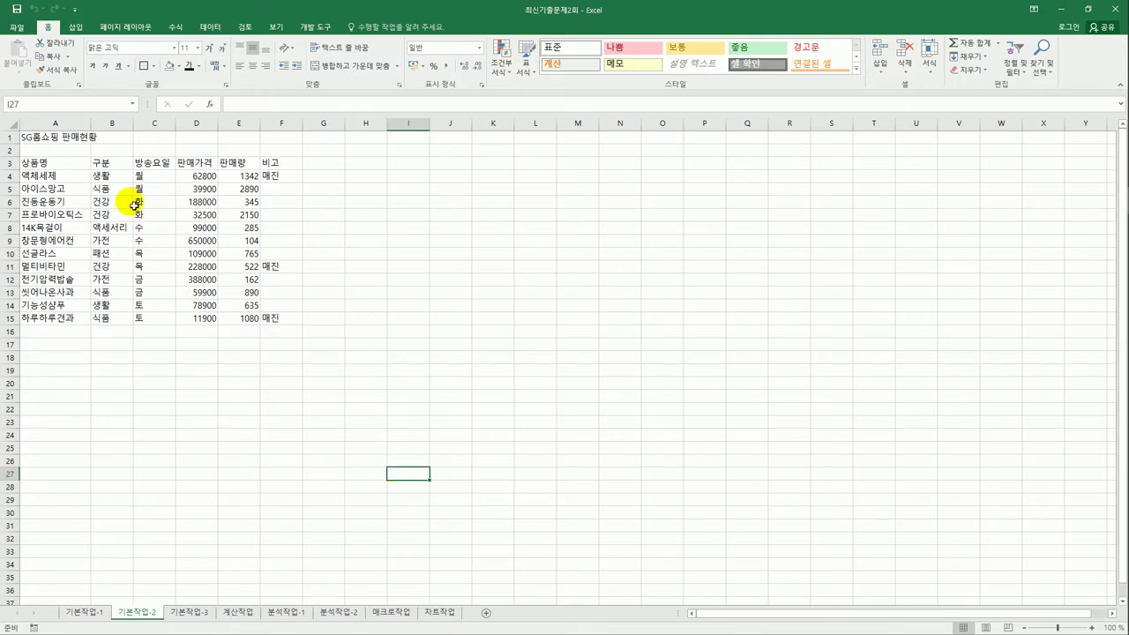
pyautogui.moveTo(77, 143); pyautogui.dragTo(281, 142)
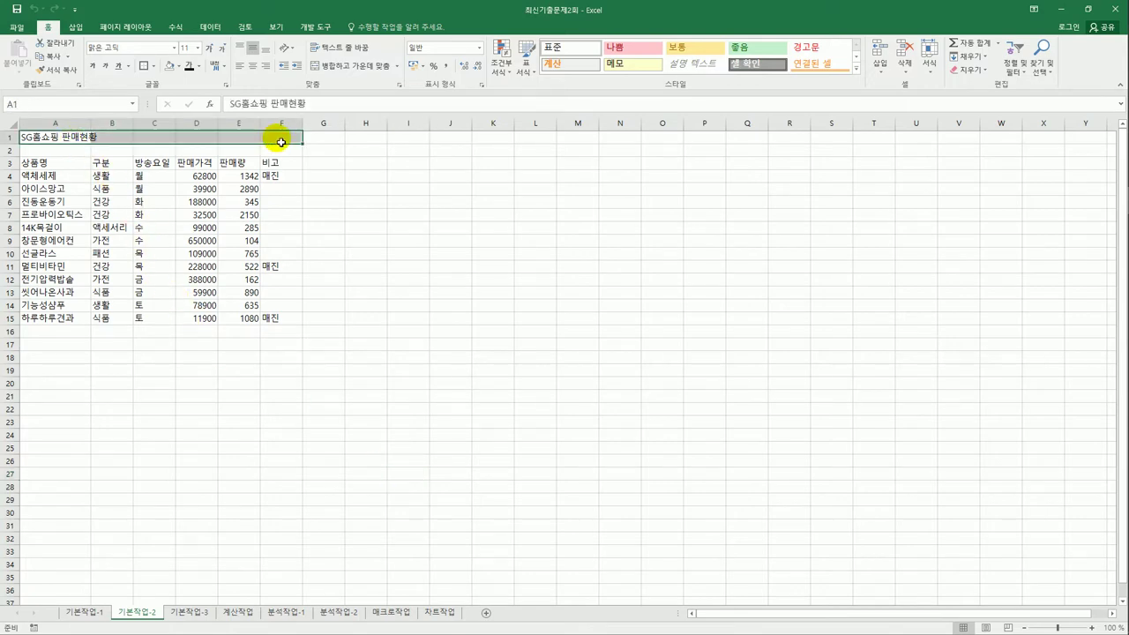
pyautogui.click(325, 74)
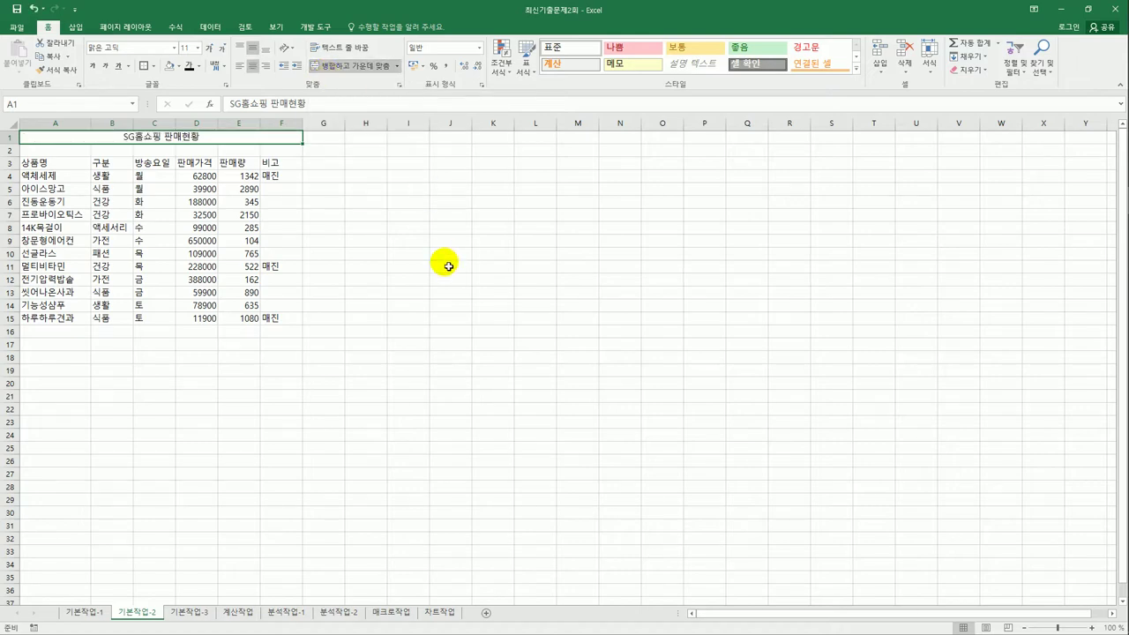
# Format the merged title in A1 with the 궁서체 font, size 16 and bold.
pyautogui.click(176, 48)
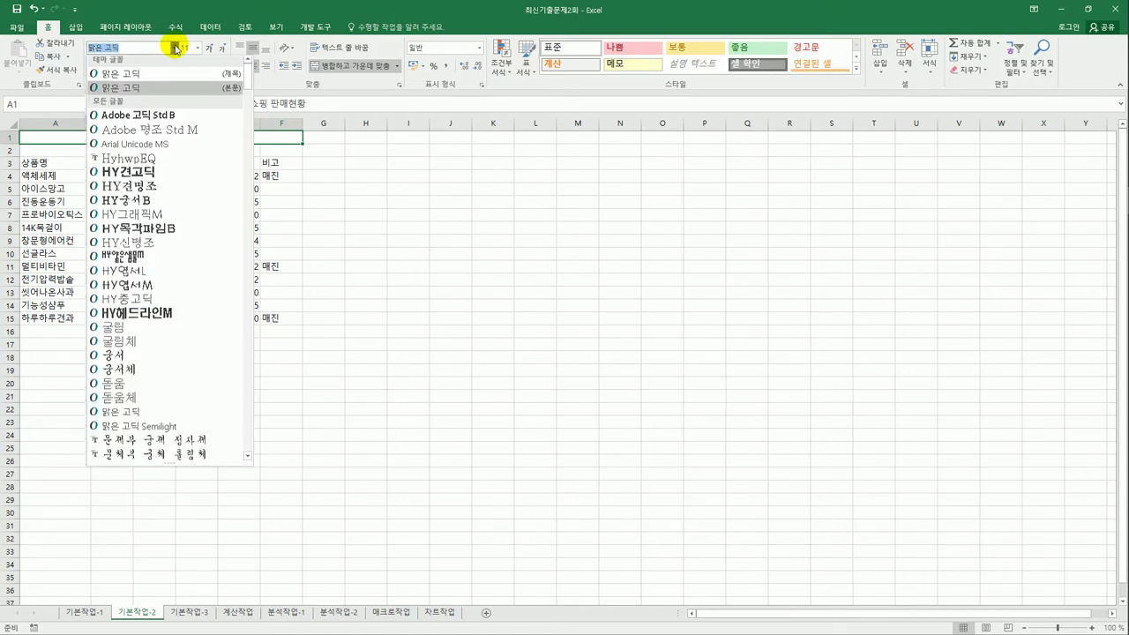
pyautogui.click(158, 372)
pyautogui.click(198, 47)
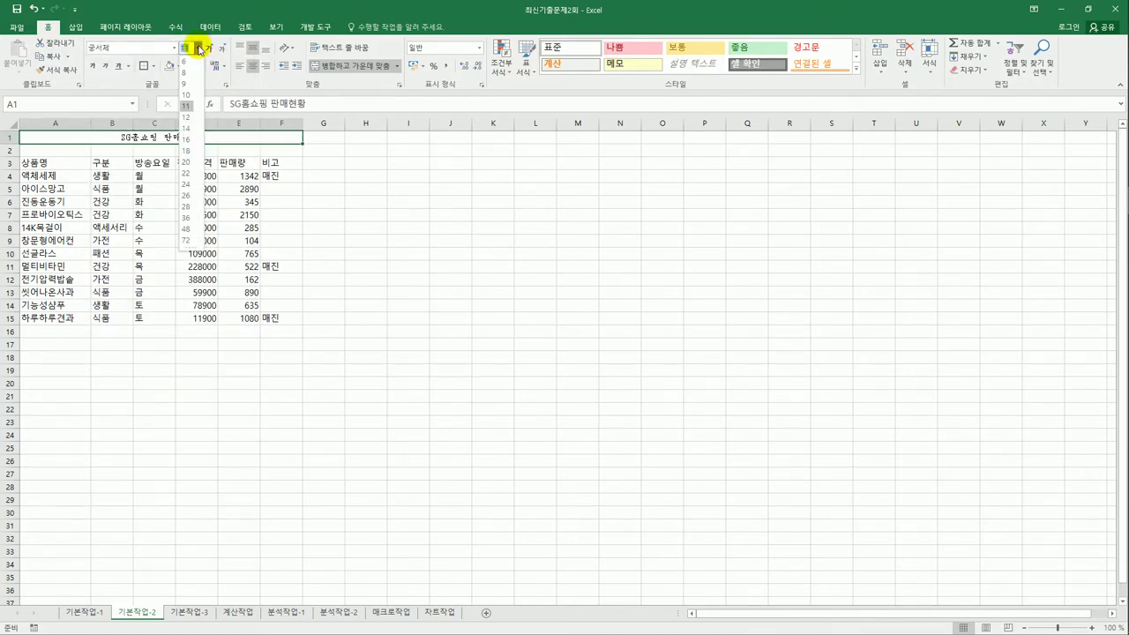
pyautogui.click(192, 113)
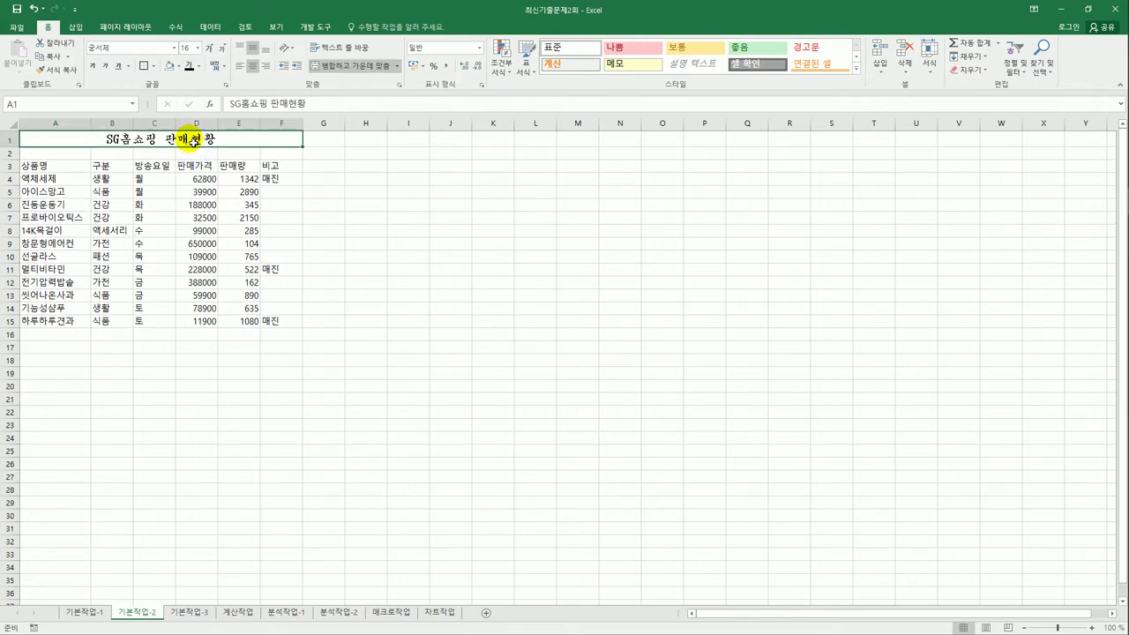
pyautogui.click(94, 65)
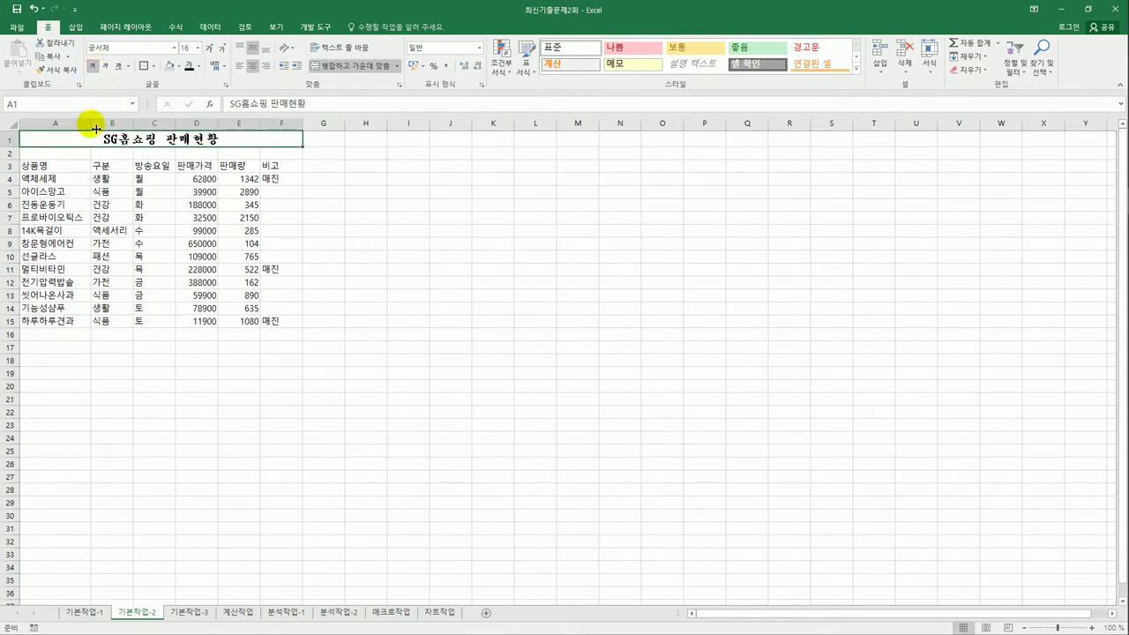
# Centre the column headings in A3:F3 horizontally.
pyautogui.moveTo(66, 165); pyautogui.dragTo(275, 174)
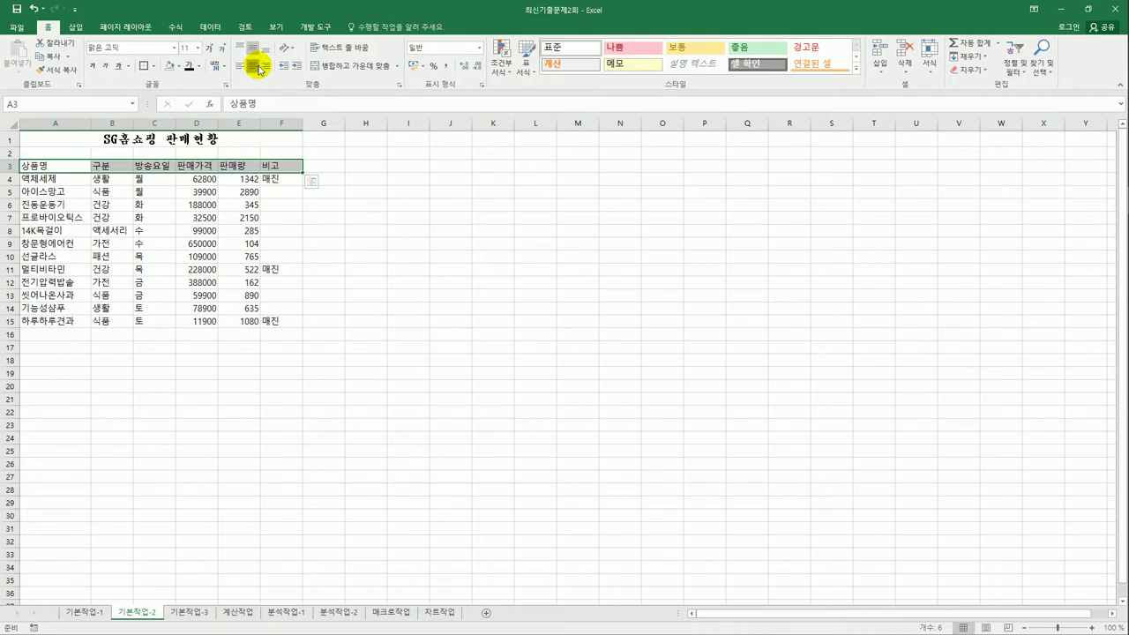
pyautogui.click(253, 67)
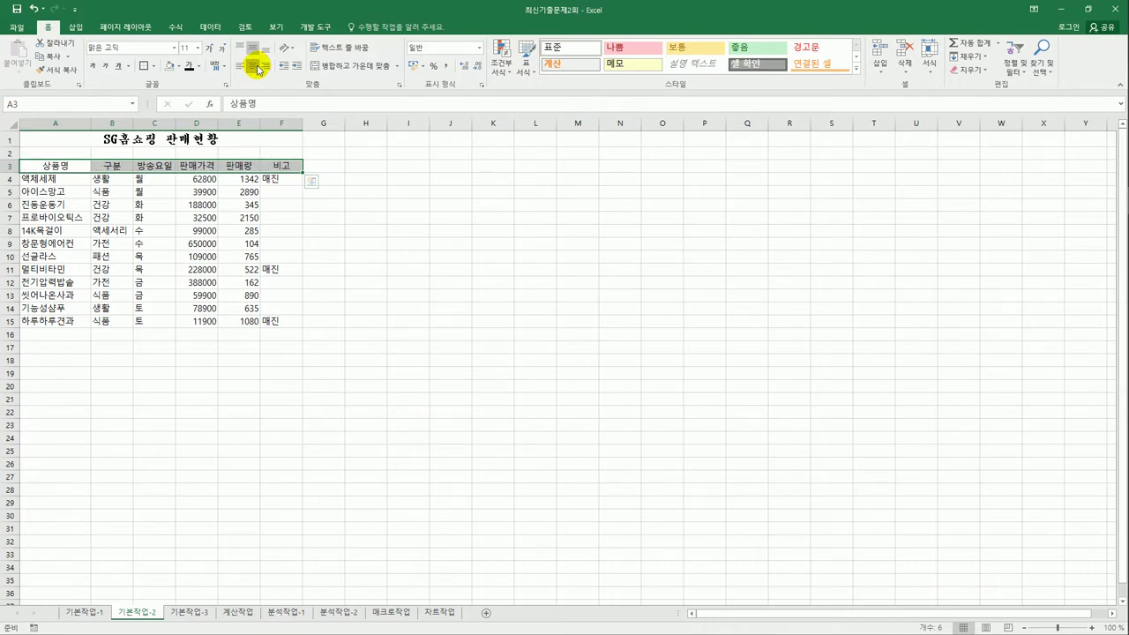
# Set the horizontal alignment of the product names in A4:A15 to 균등 분할 (들여쓰기).
pyautogui.click(79, 184)
pyautogui.moveTo(80, 188); pyautogui.dragTo(75, 327)
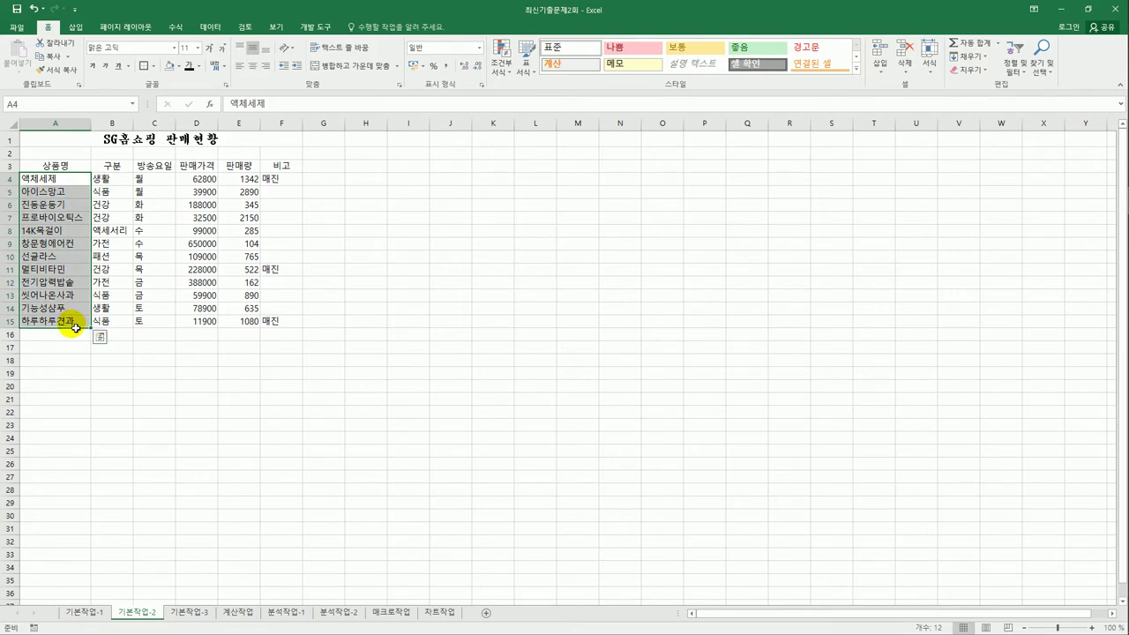
pyautogui.rightClick(76, 189)
pyautogui.click(93, 379)
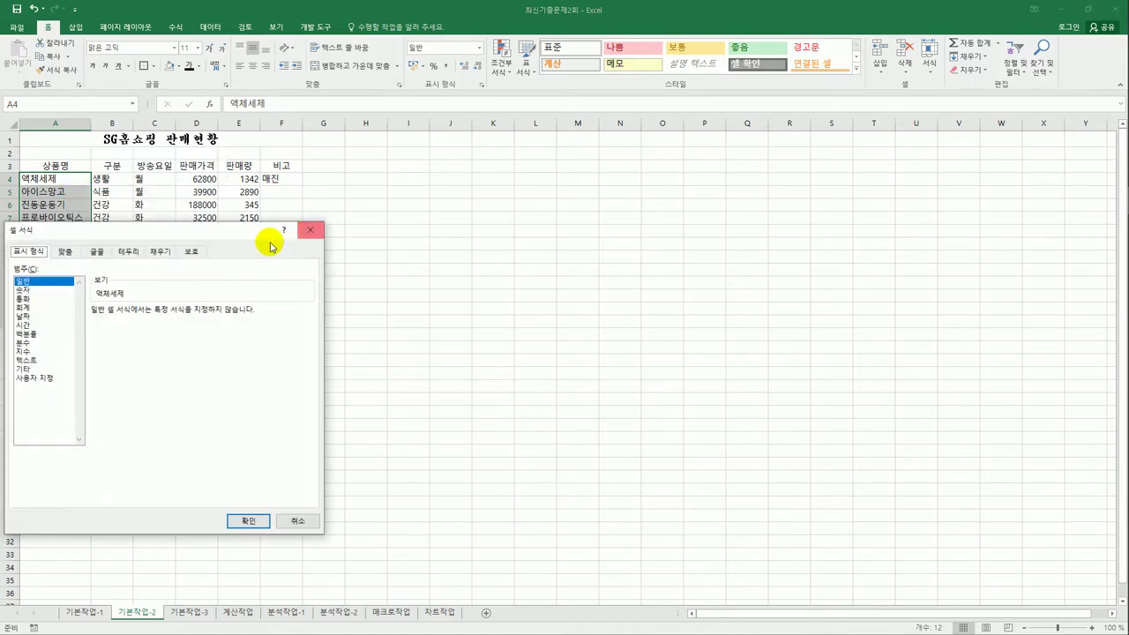
pyautogui.moveTo(270, 241); pyautogui.dragTo(631, 159)
pyautogui.click(432, 172)
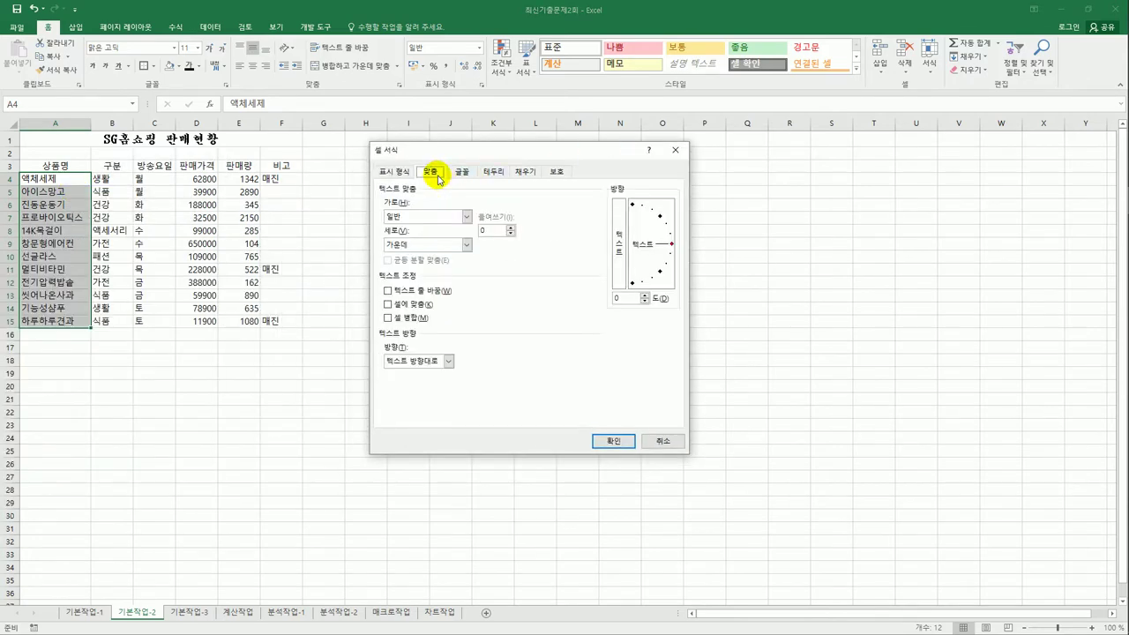
pyautogui.click(438, 217)
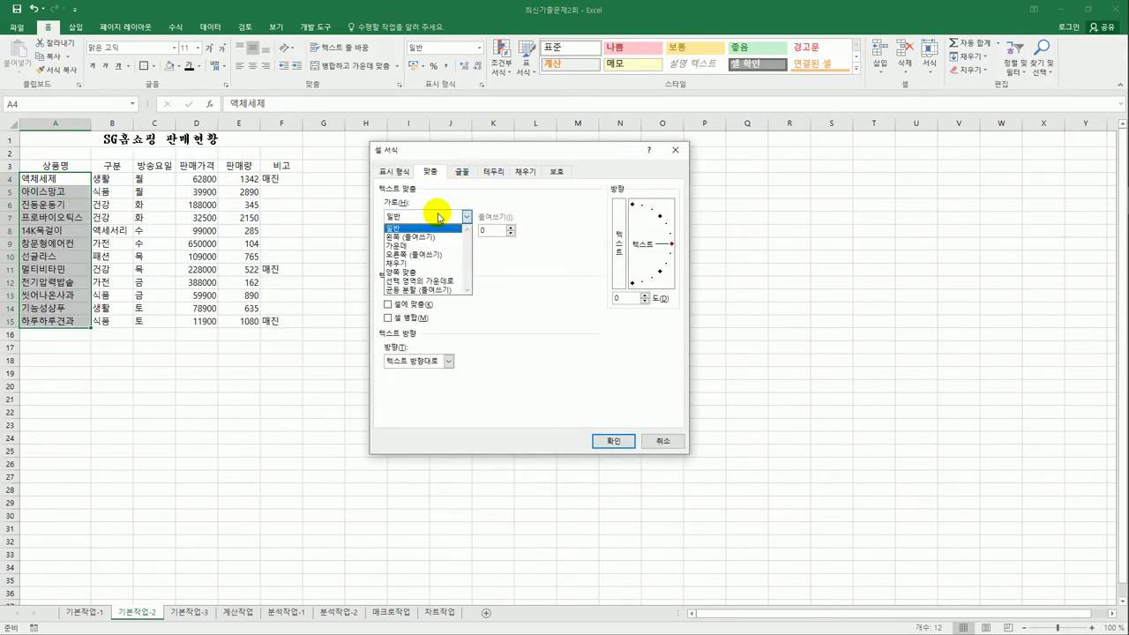
pyautogui.click(436, 291)
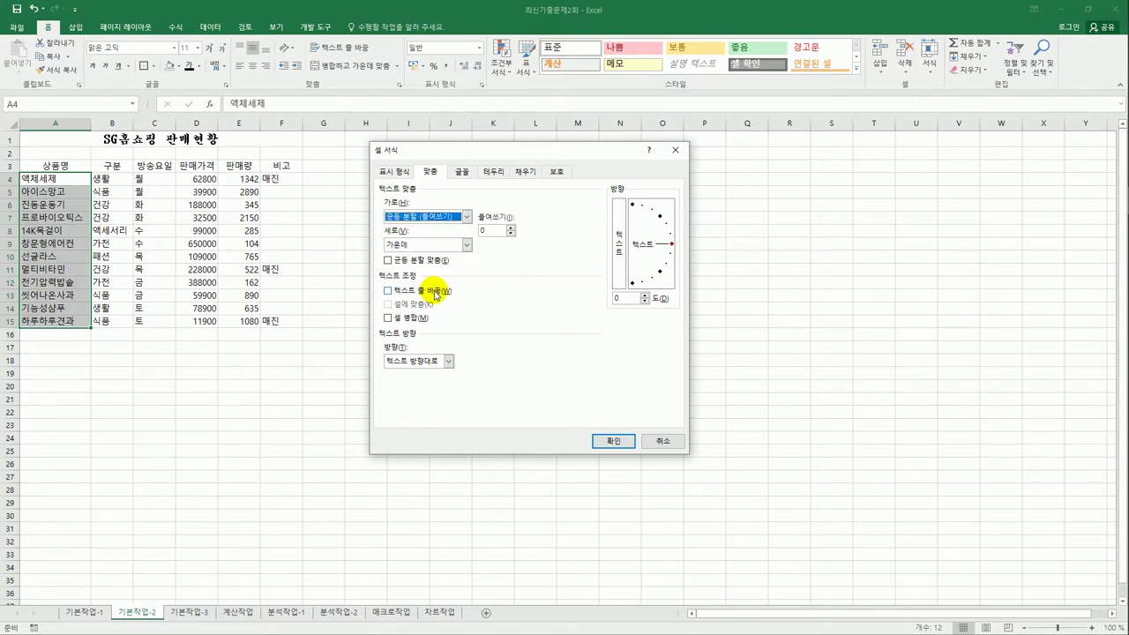
pyautogui.click(436, 291)
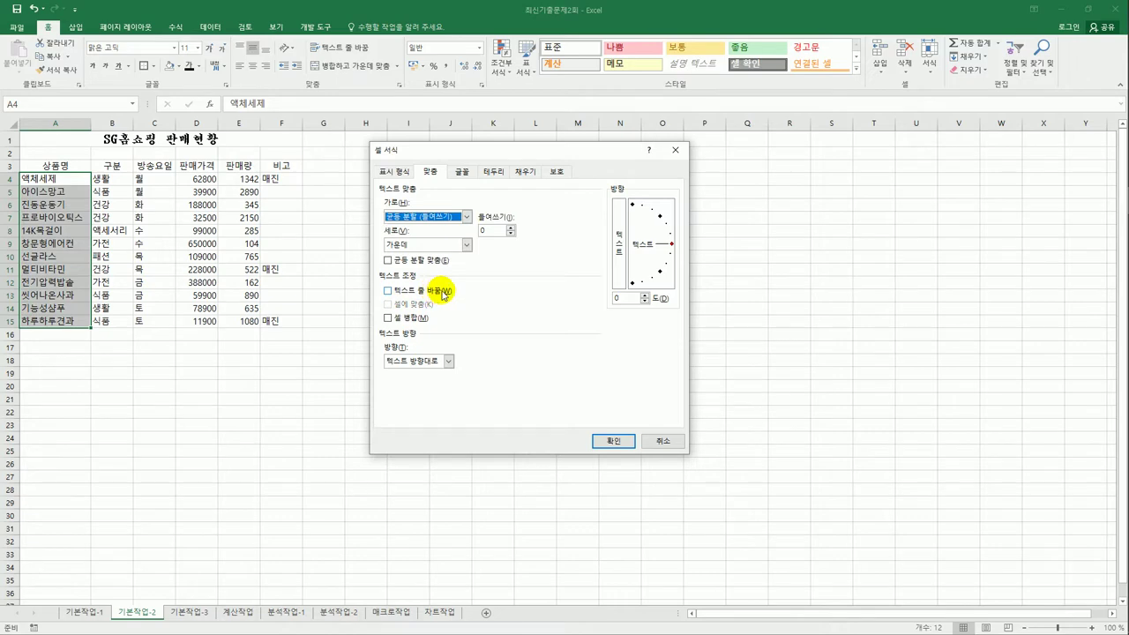
pyautogui.click(610, 441)
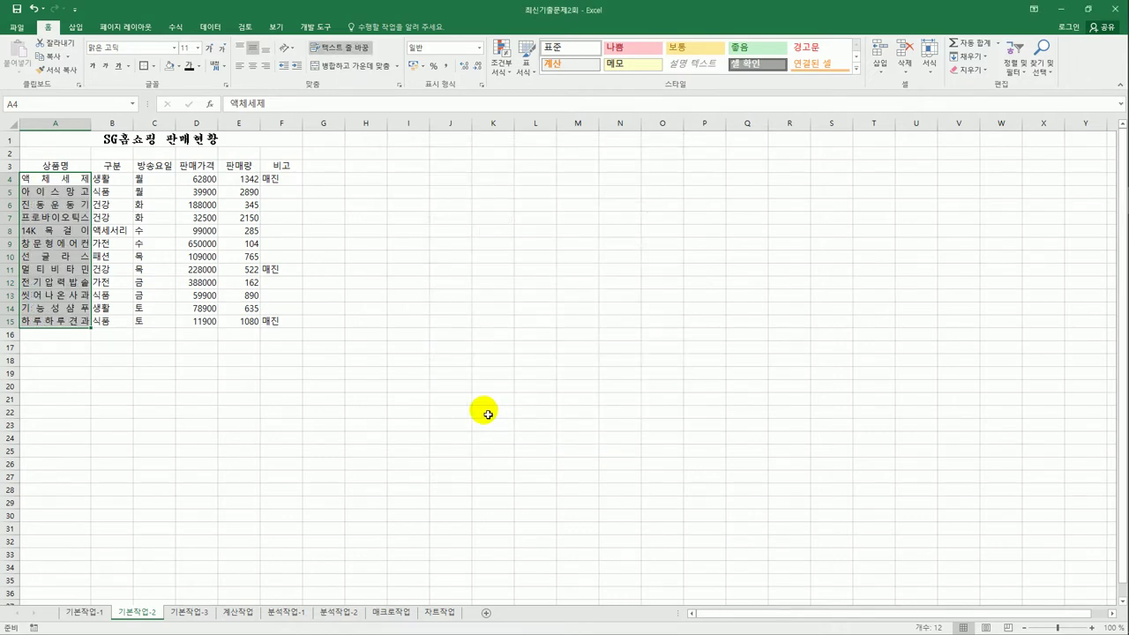
# Insert a comment on the title cell A1 and replace its default text with "6월 둘째 주".
pyautogui.click(195, 141)
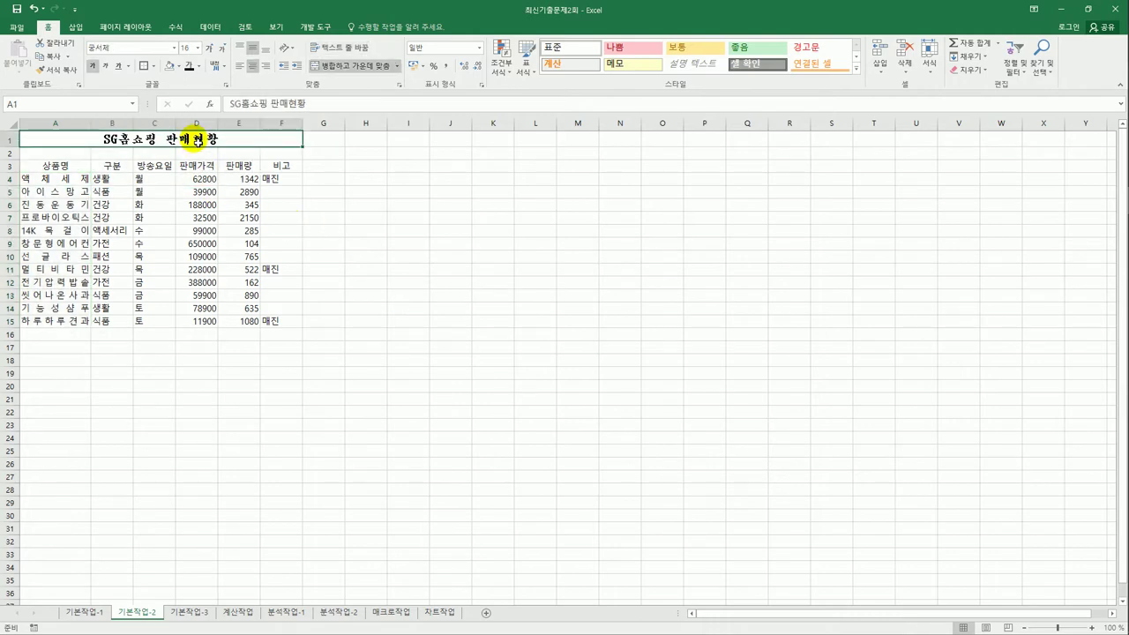
pyautogui.rightClick(196, 141)
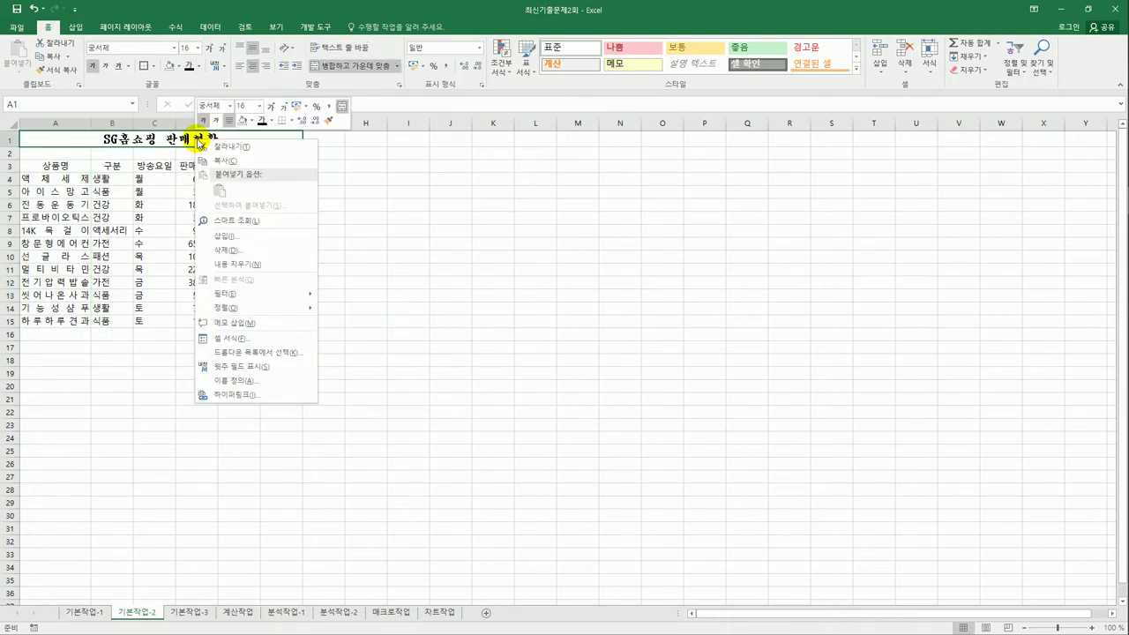
pyautogui.click(287, 330)
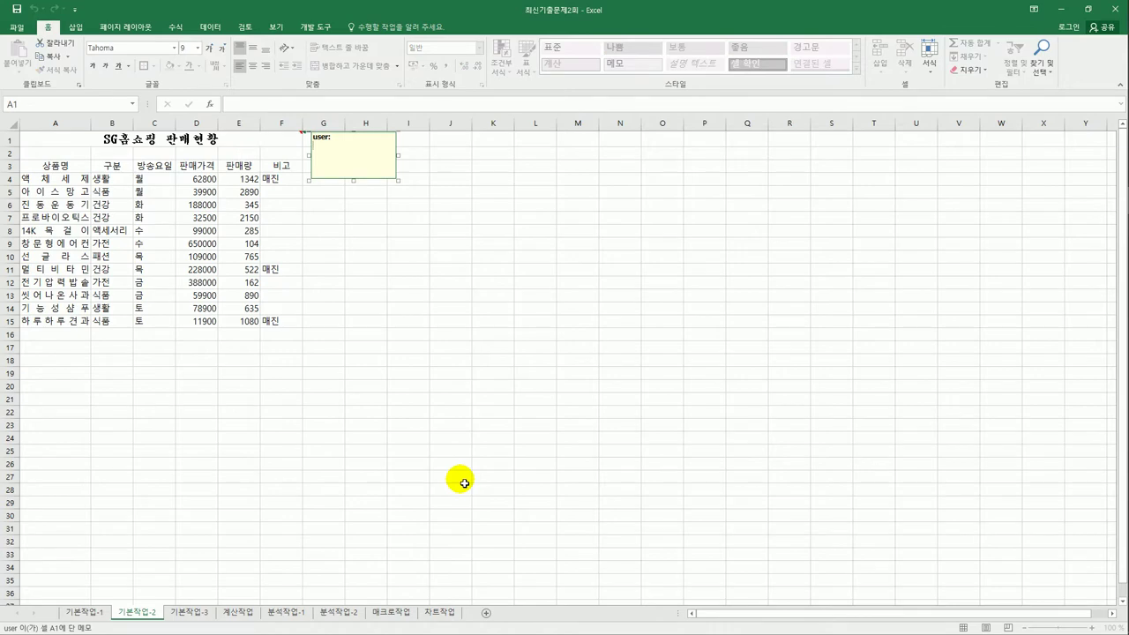
pyautogui.hotkey('ctrl', 'a')
pyautogui.write('6우 동제')
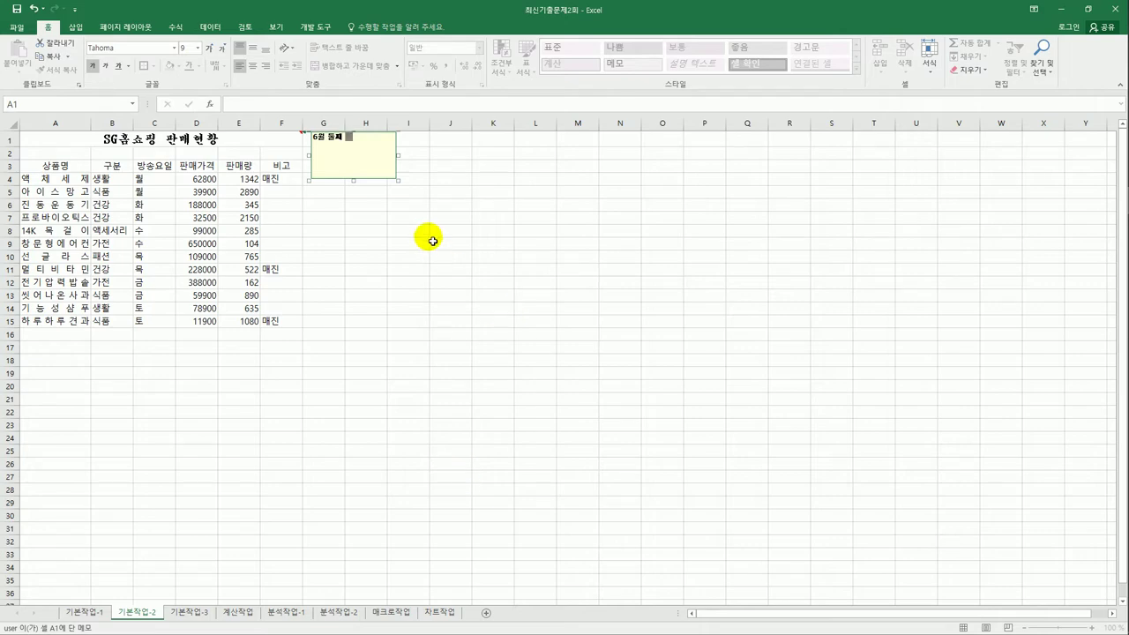
# Turn on automatic sizing (자동 크기) for the comment box attached to A1.
pyautogui.click(374, 185)
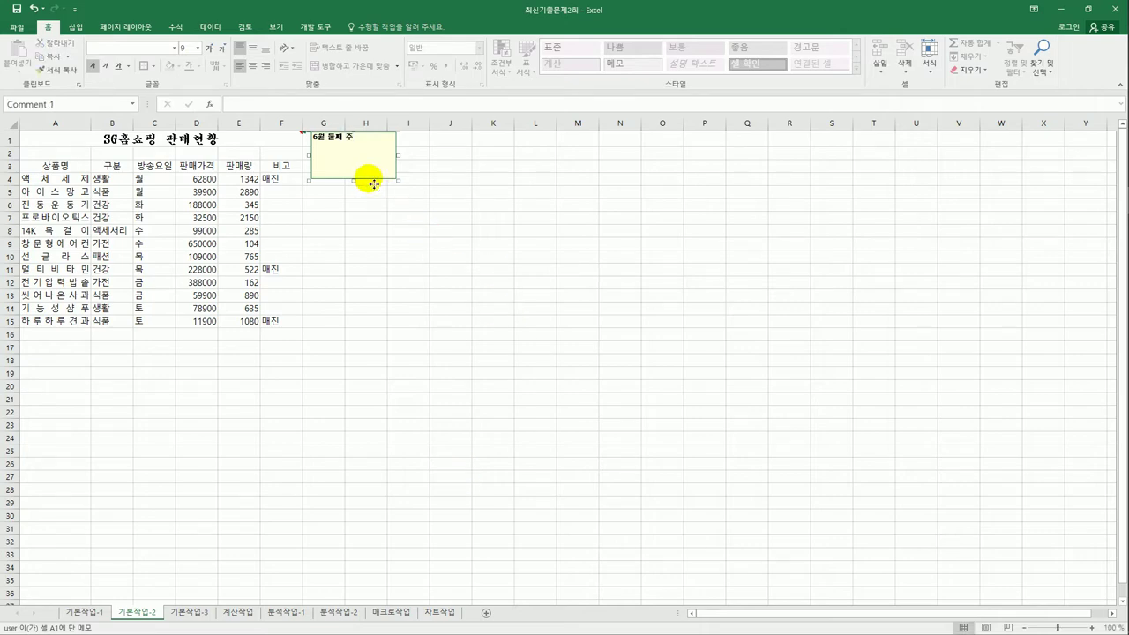
pyautogui.rightClick(374, 184)
pyautogui.click(428, 303)
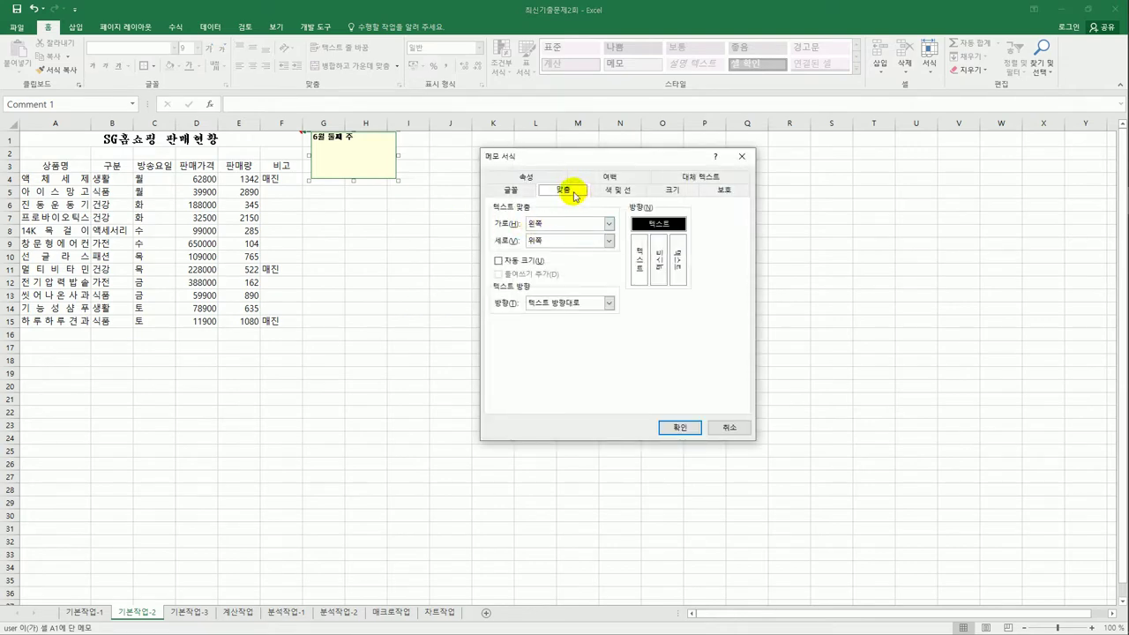
pyautogui.click(500, 261)
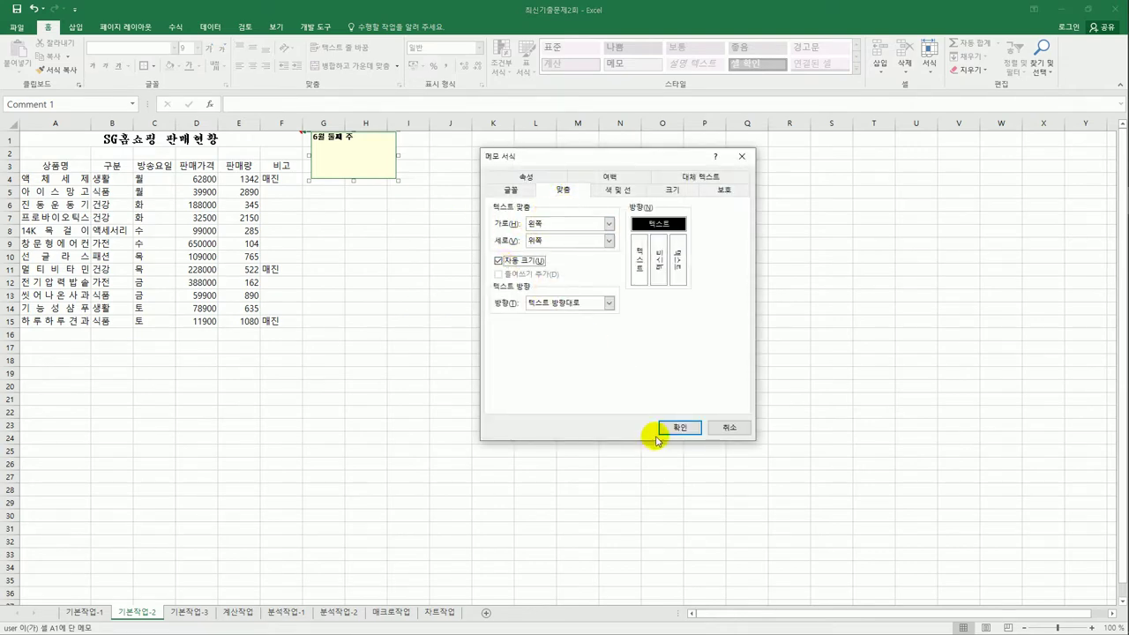
pyautogui.click(685, 430)
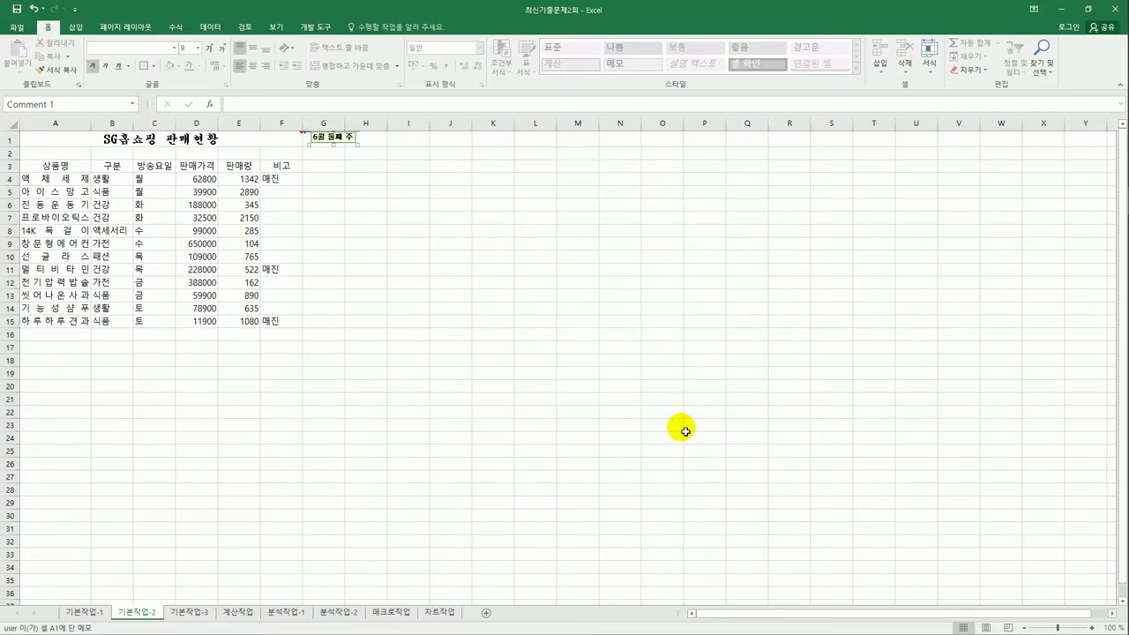
# Set the comment on the title cell A1 to stay displayed at all times.
pyautogui.click(236, 146)
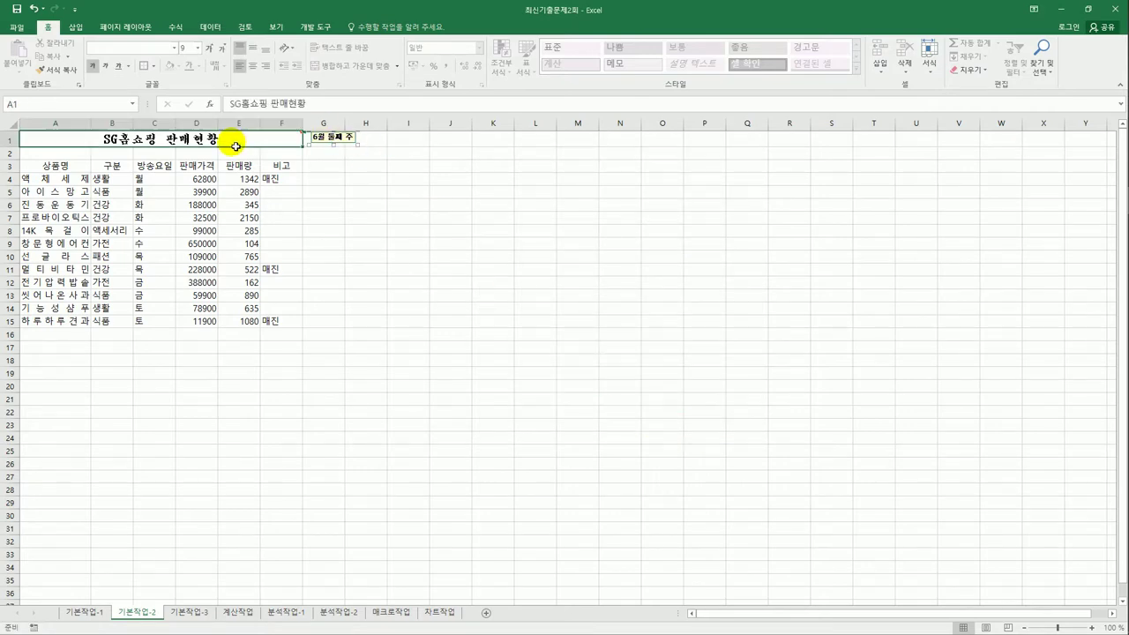
pyautogui.rightClick(235, 145)
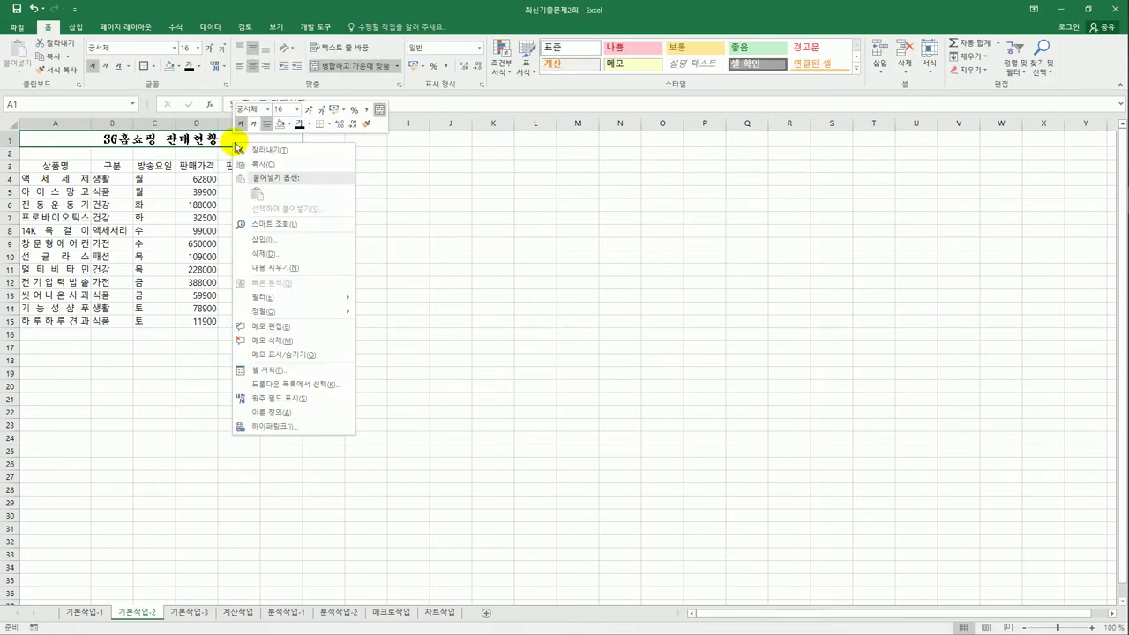
pyautogui.click(310, 355)
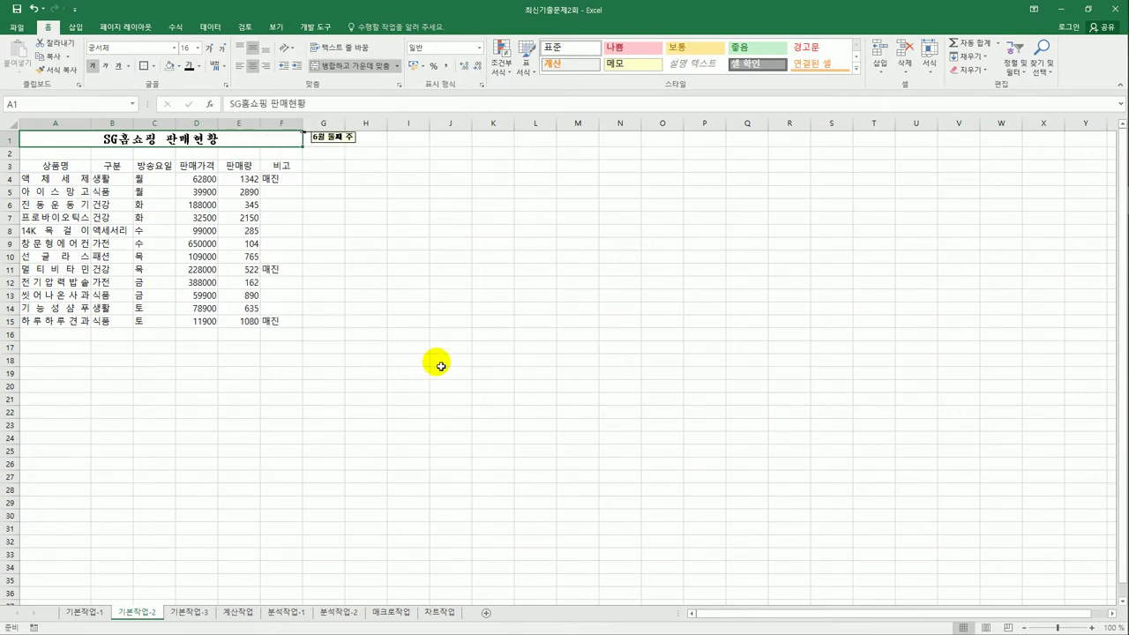
# Apply the custom number format @"요일" to the broadcast weekdays in C4:C15.
pyautogui.click(160, 182)
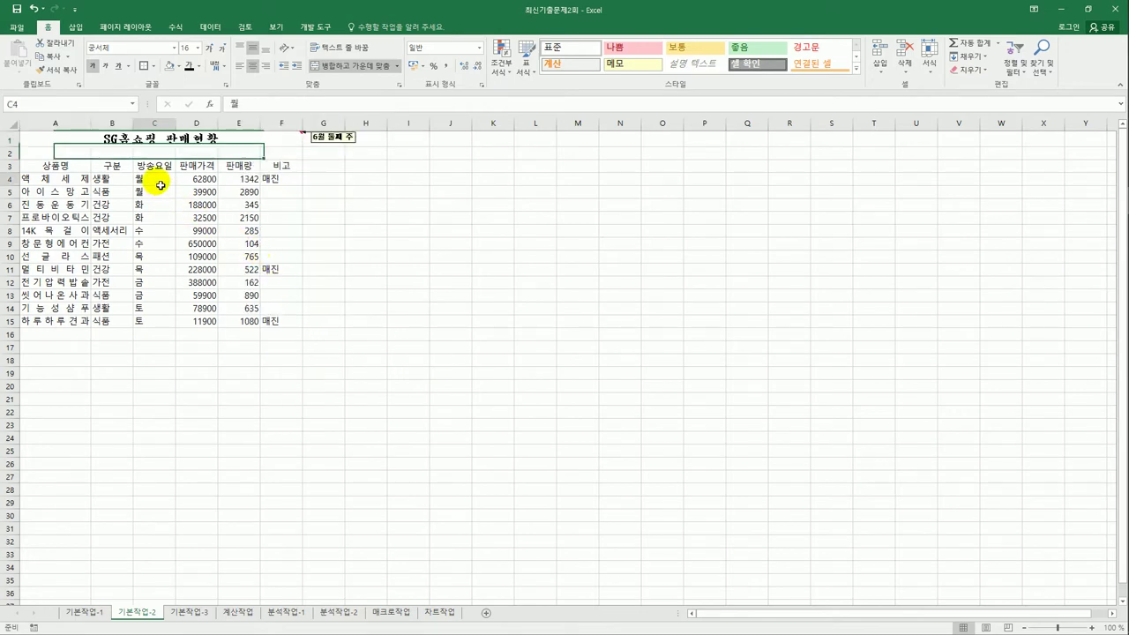
pyautogui.moveTo(161, 186); pyautogui.dragTo(163, 321)
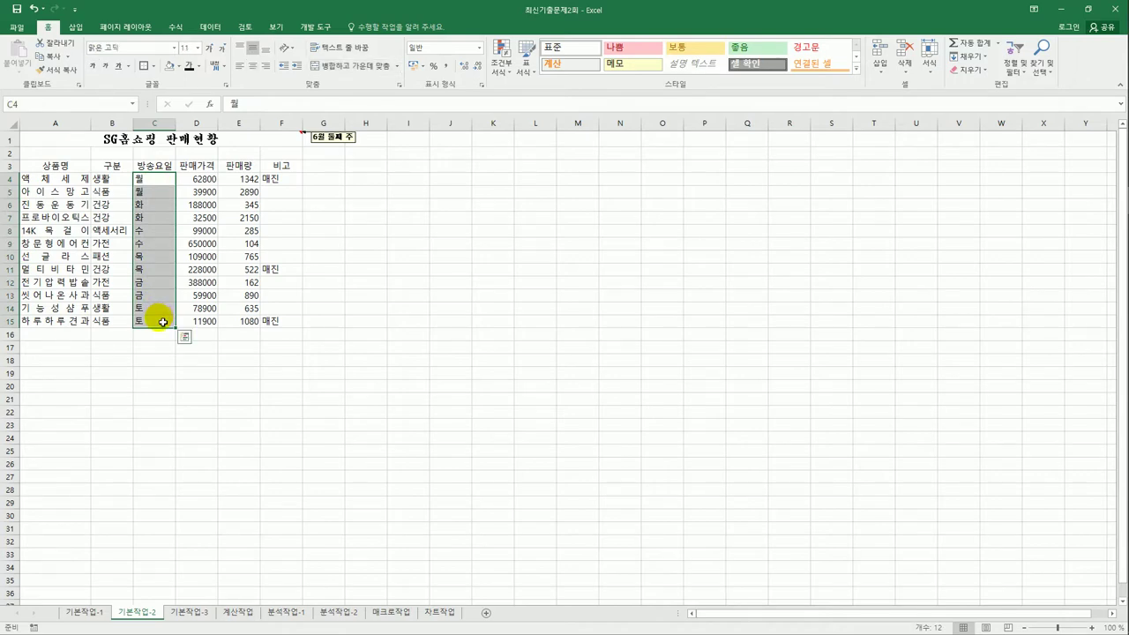
pyautogui.rightClick(148, 185)
pyautogui.click(226, 379)
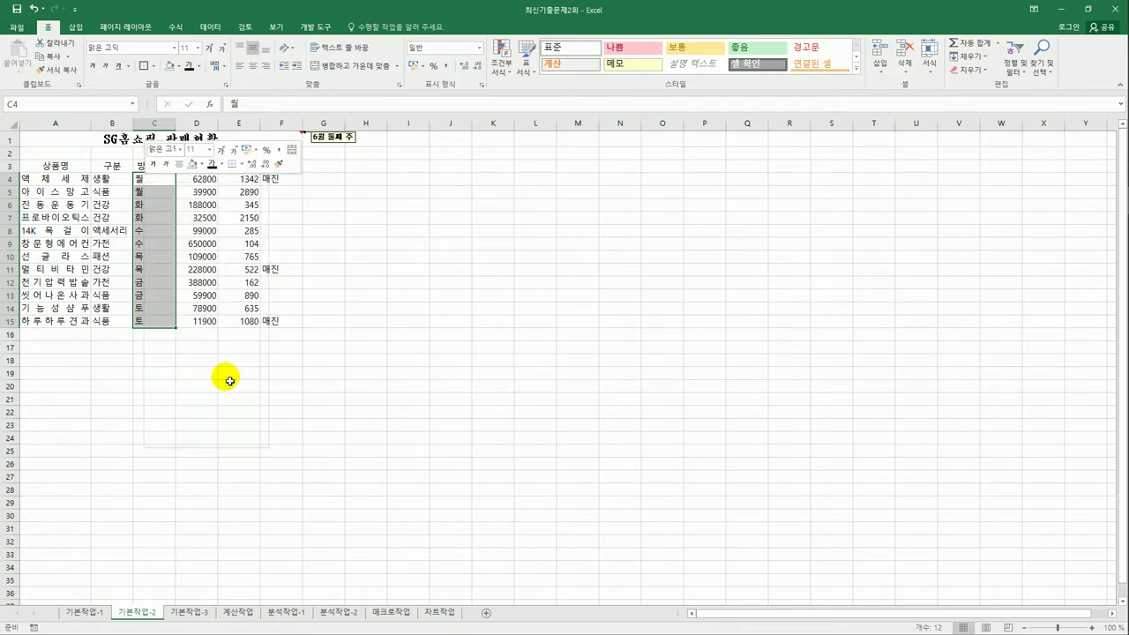
pyautogui.moveTo(229, 222); pyautogui.dragTo(626, 150)
pyautogui.click(492, 166)
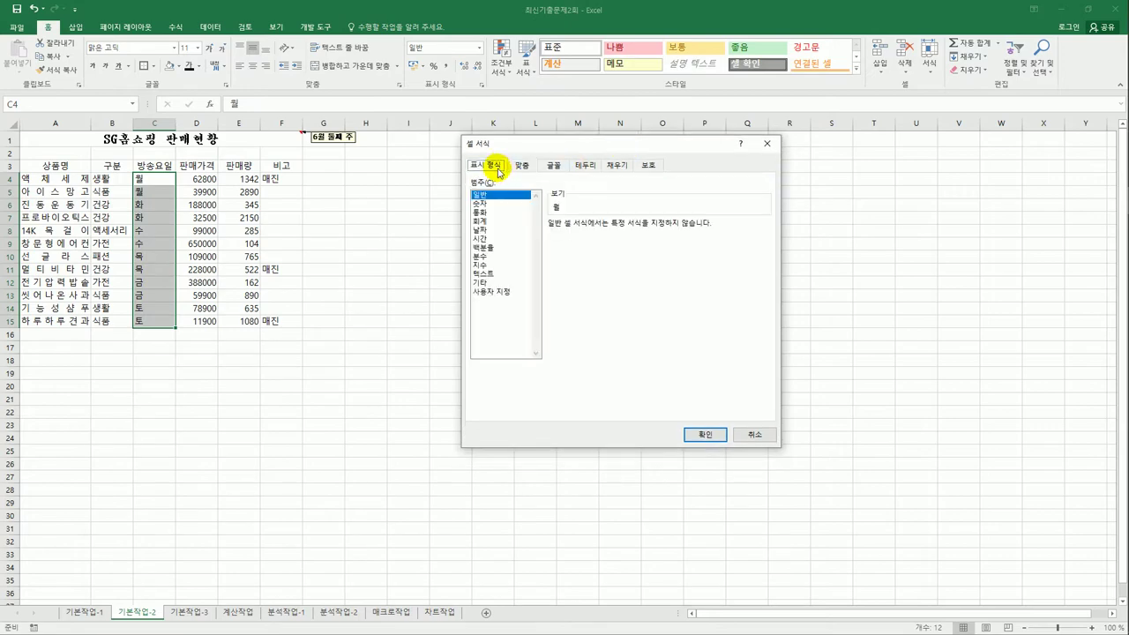
pyautogui.click(496, 293)
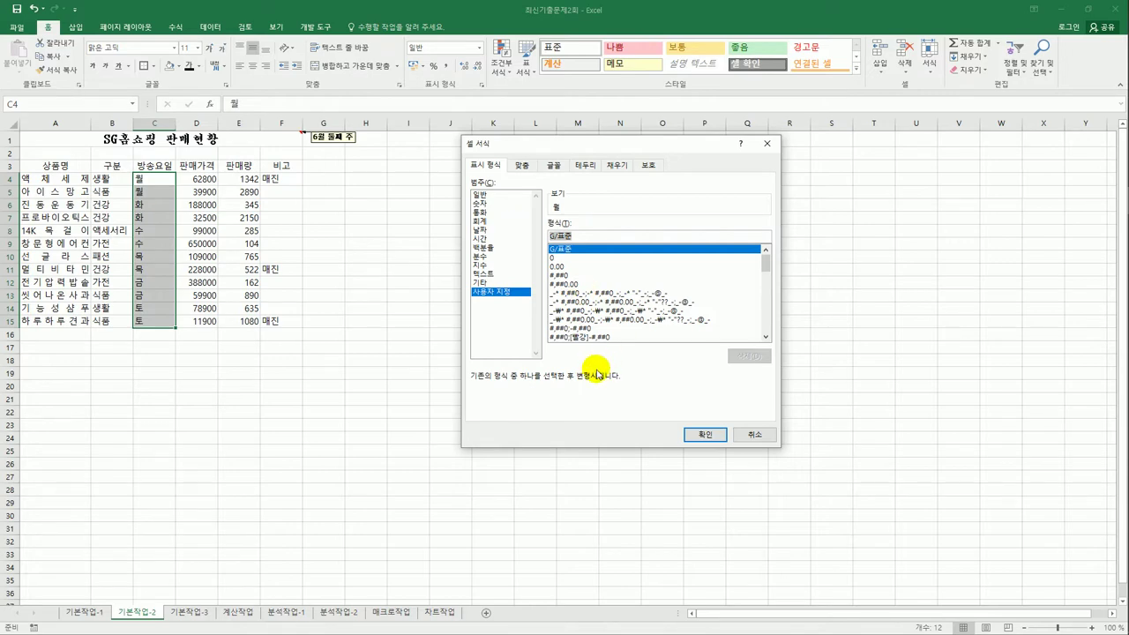
pyautogui.write('@"')
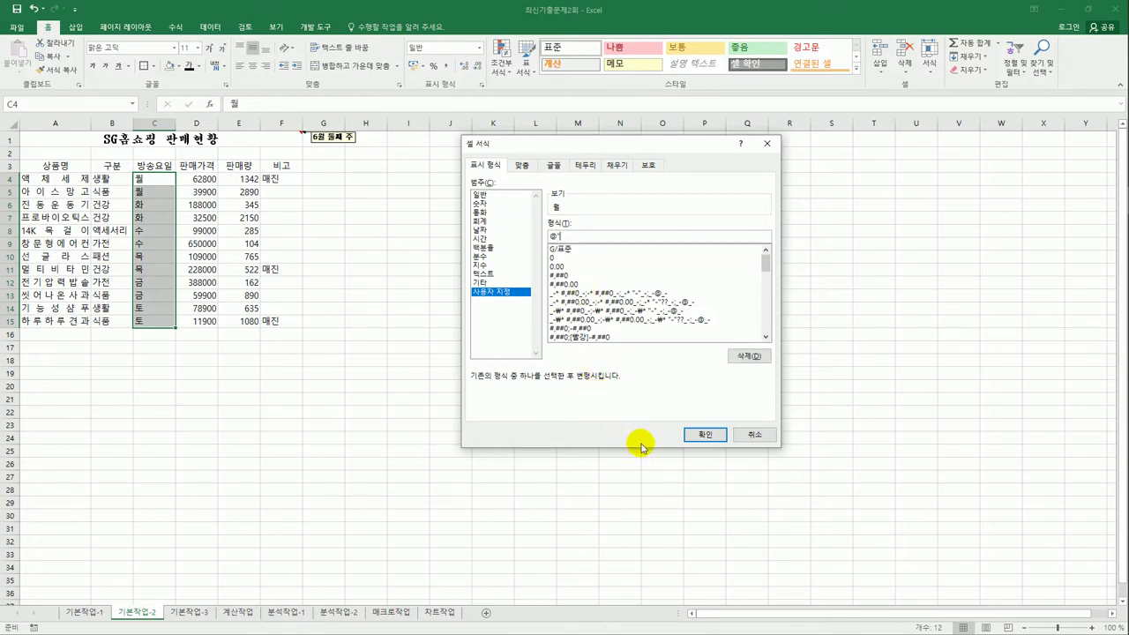
pyautogui.write('ㅇ')
pyautogui.write('일"')
pyautogui.click(706, 435)
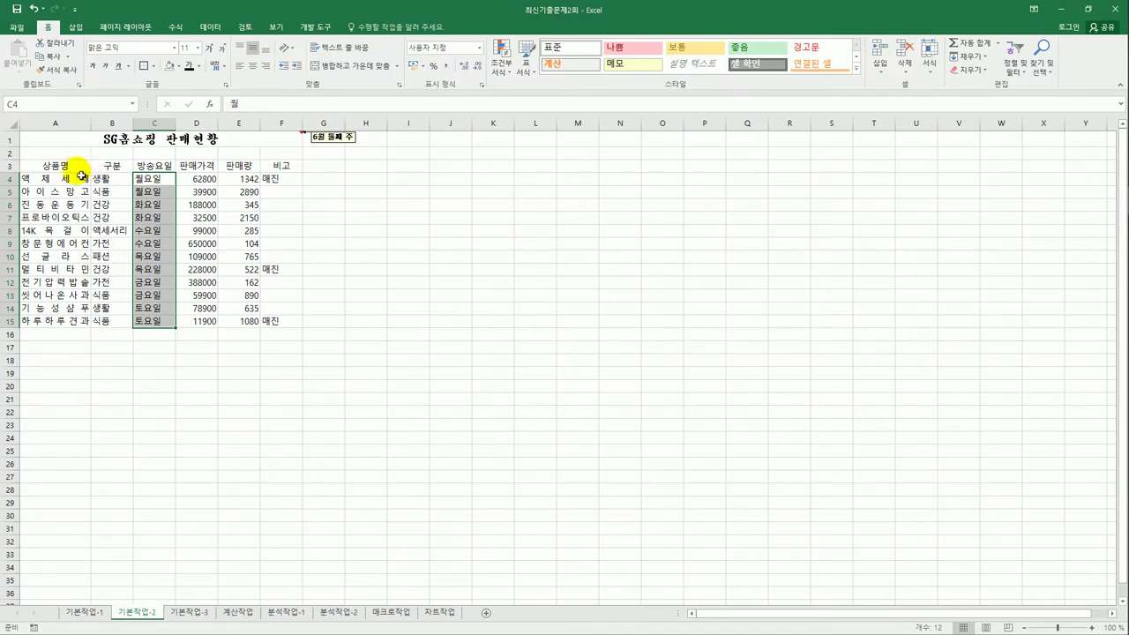
# Apply 모든 테두리 and 굵은 바깥쪽 테두리 borders to the sales table A3:F15.
pyautogui.moveTo(75, 167); pyautogui.dragTo(277, 326)
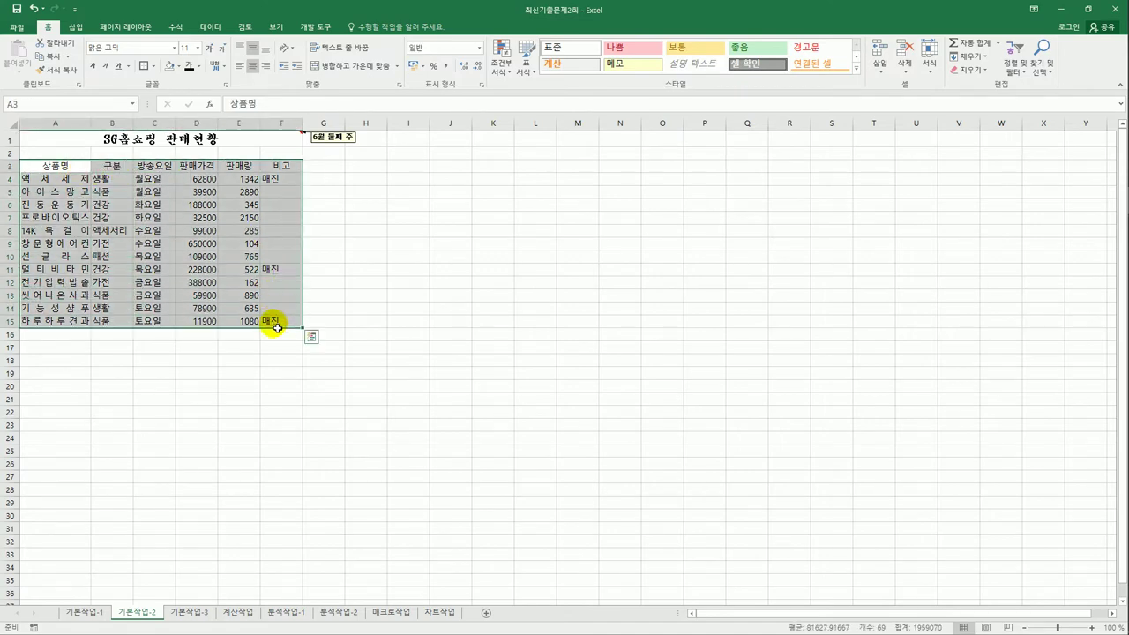
pyautogui.click(152, 66)
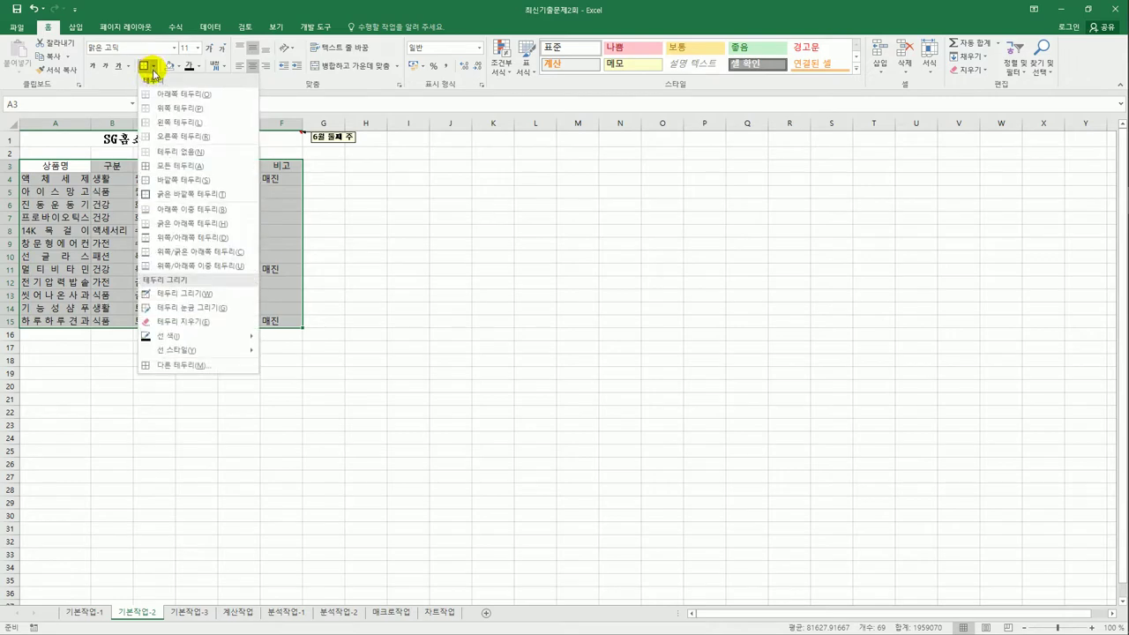
pyautogui.click(178, 174)
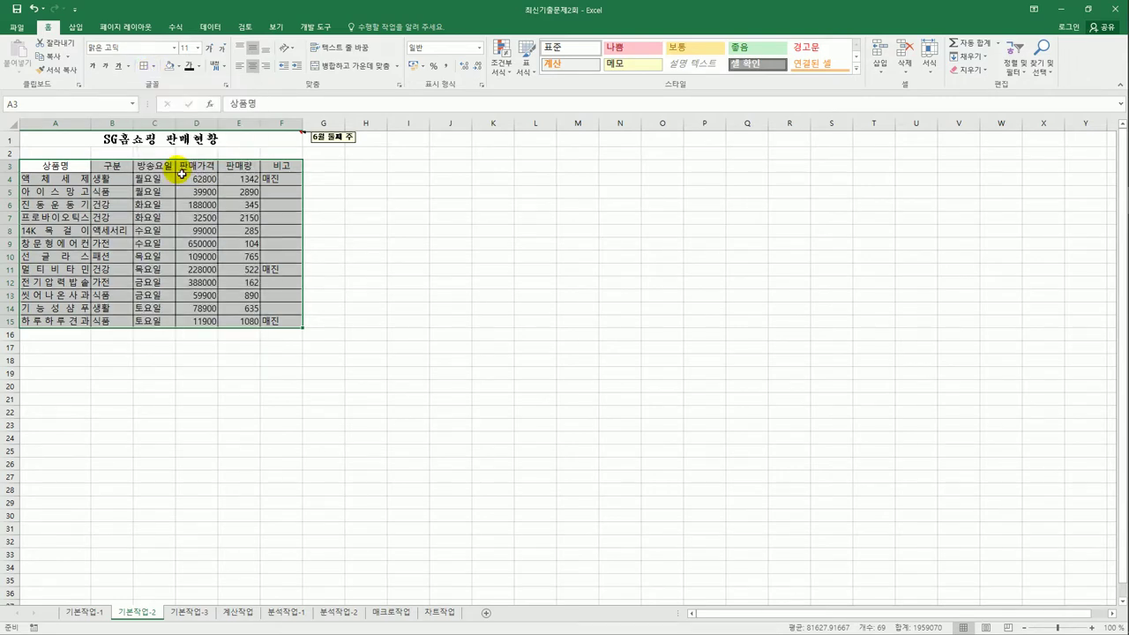
pyautogui.click(151, 66)
pyautogui.click(173, 195)
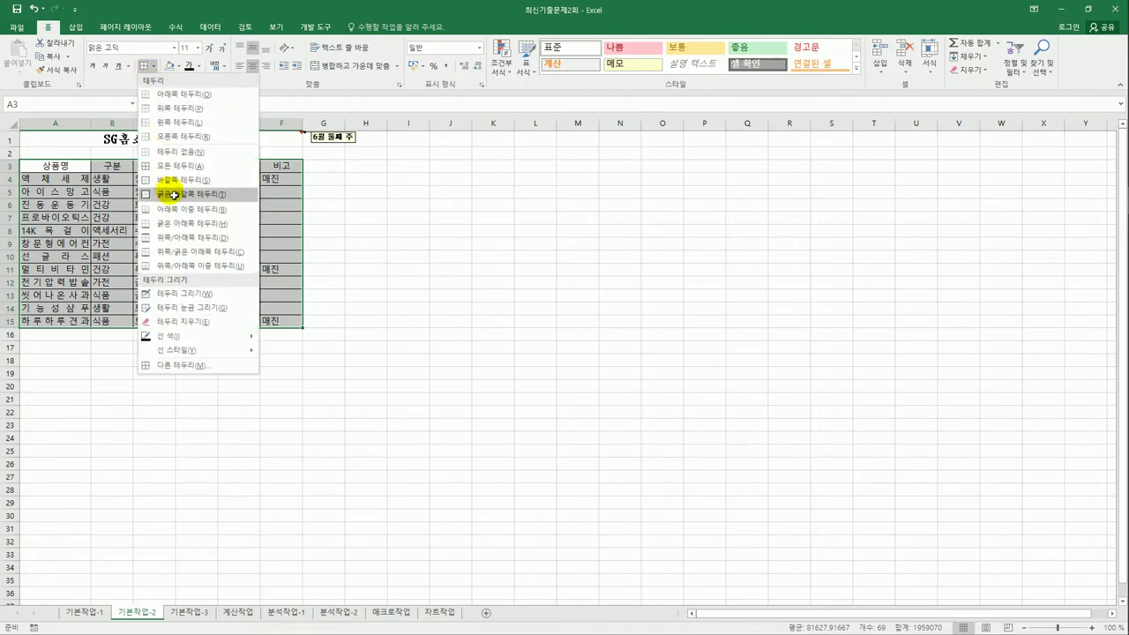
pyautogui.click(406, 375)
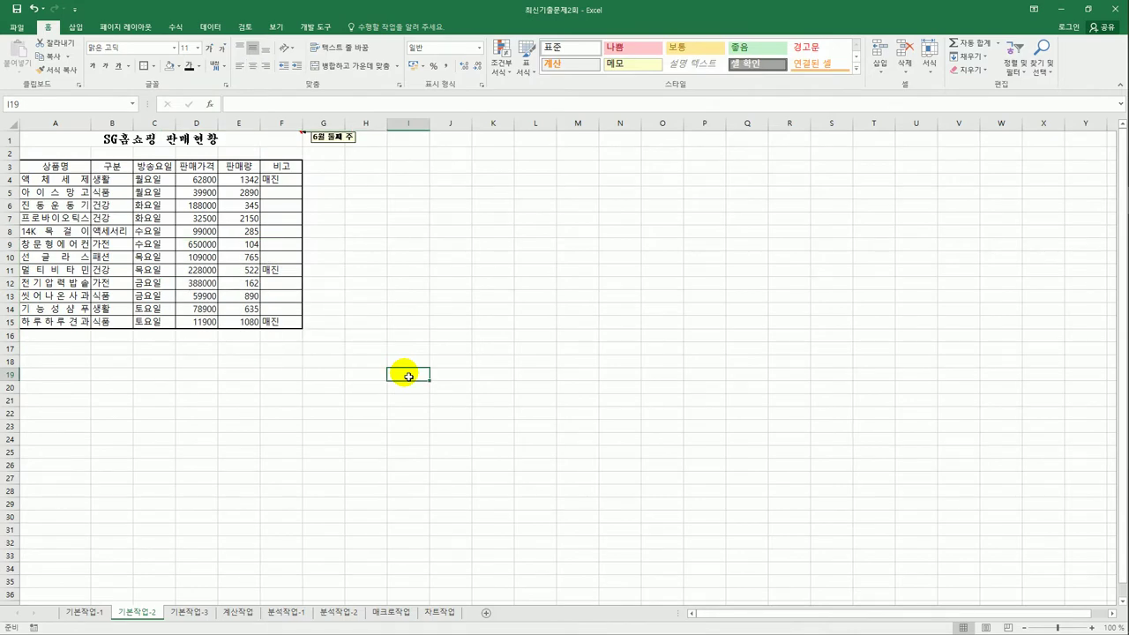
# Turn on the automatic filter for the reservation table on the 기본작업-3 sheet.
pyautogui.click(190, 612)
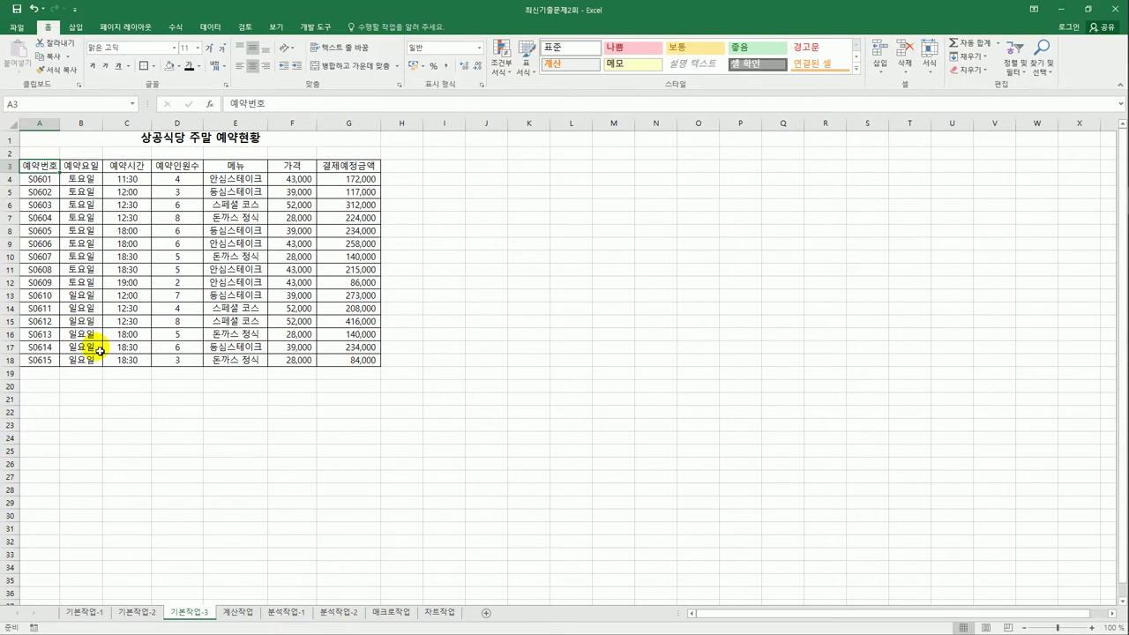
pyautogui.click(367, 167)
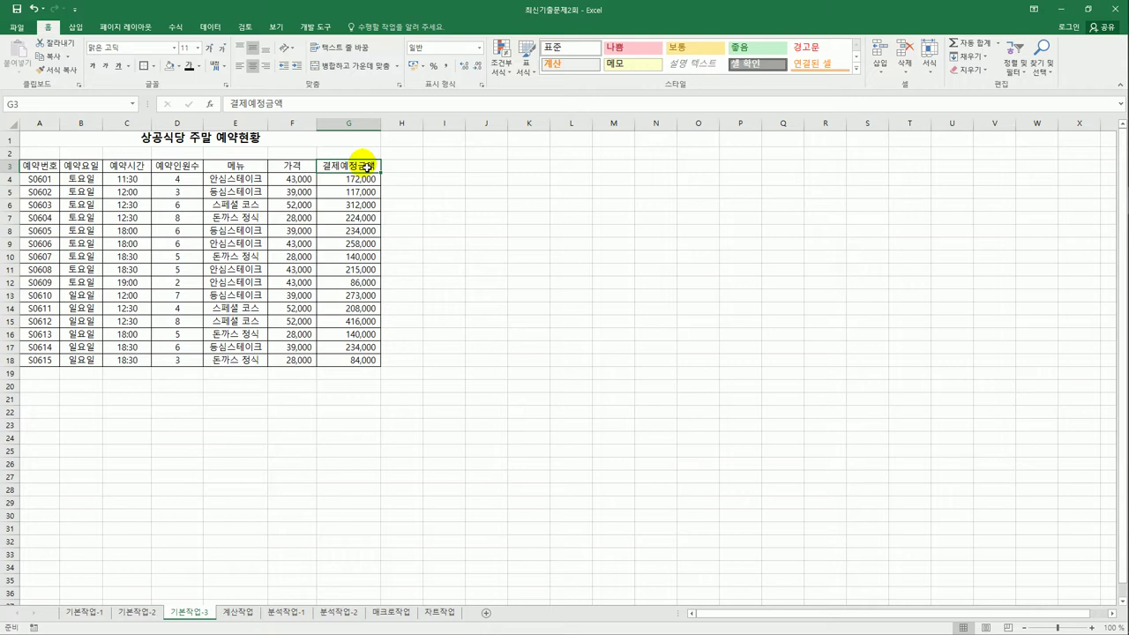
pyautogui.click(219, 27)
pyautogui.click(397, 54)
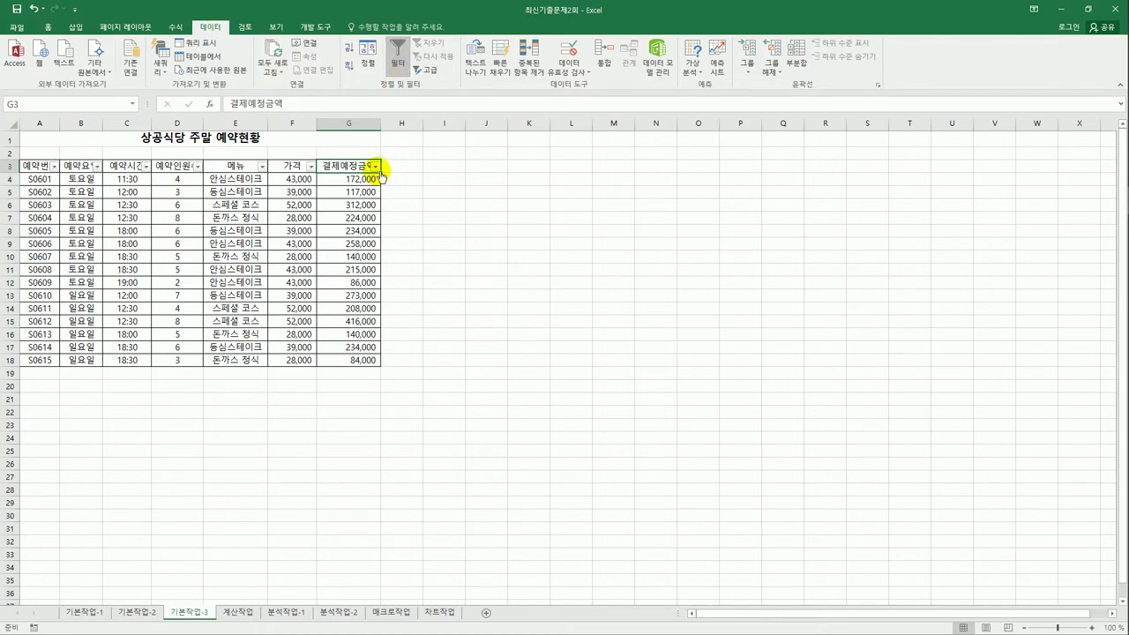
# Filter the 결제예정금액 column with a custom condition of >= 200000 and < 300000.
pyautogui.click(376, 168)
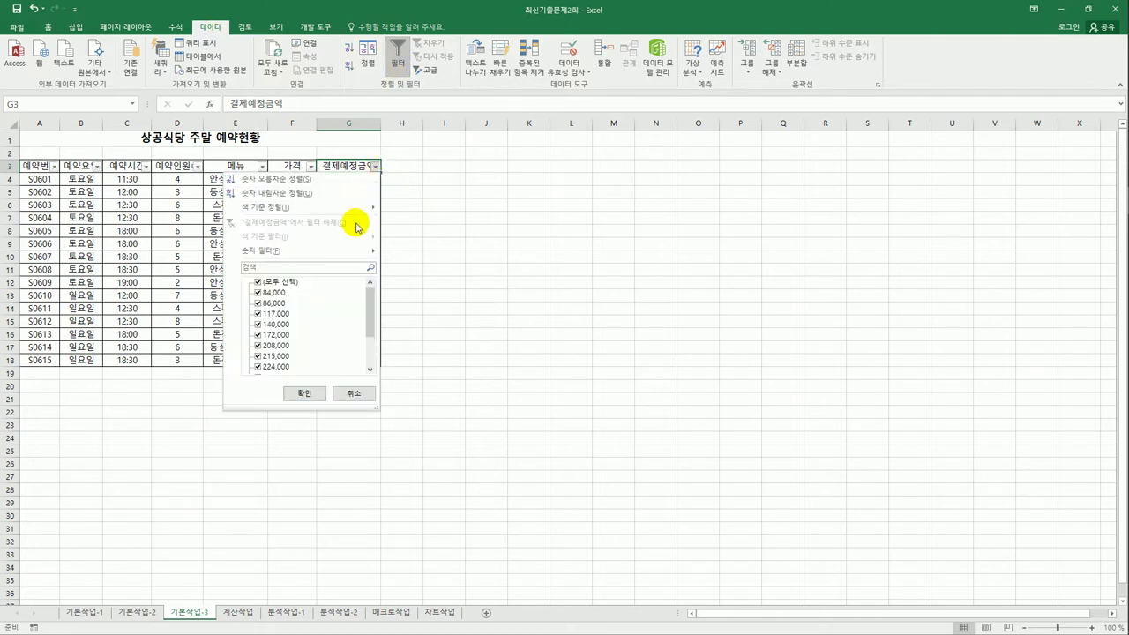
pyautogui.moveTo(351, 253)
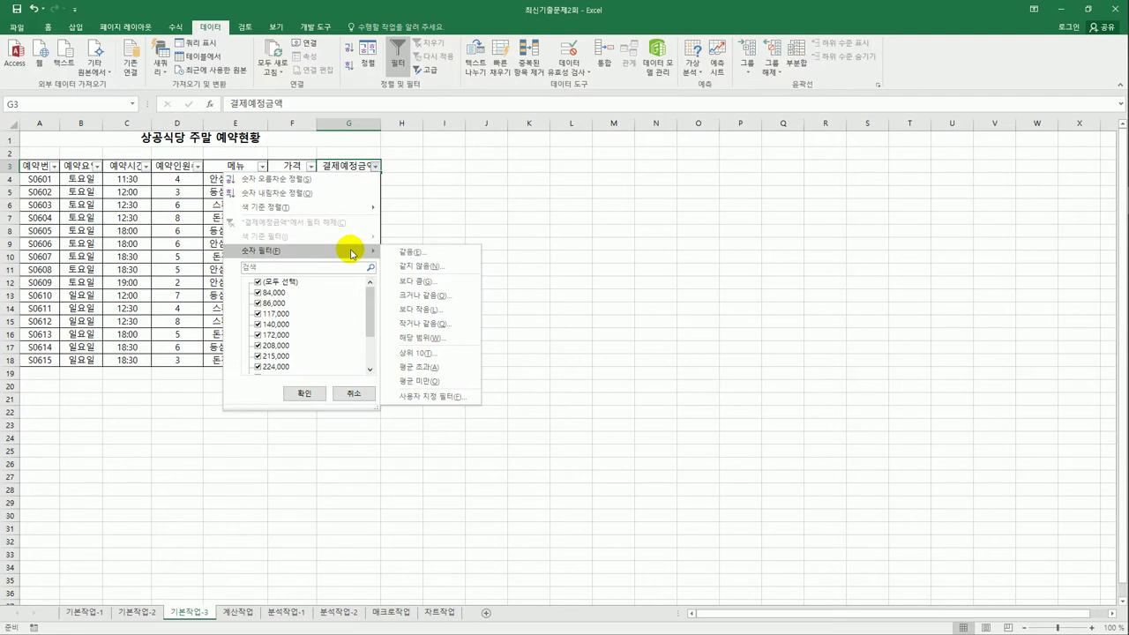
pyautogui.click(456, 398)
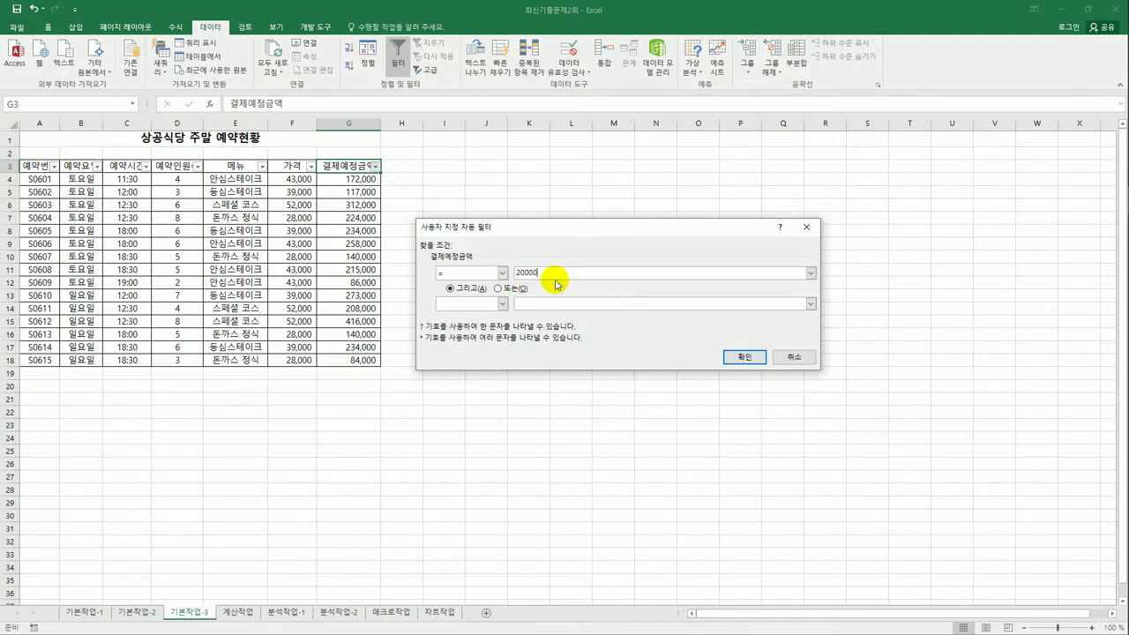
pyautogui.click(502, 273)
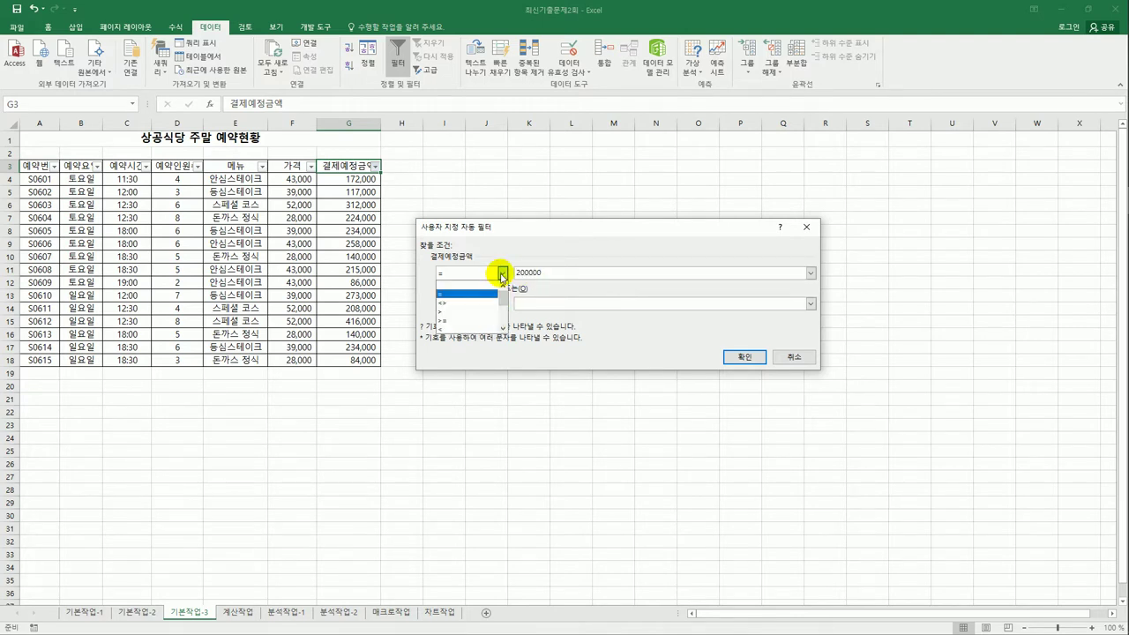
pyautogui.click(472, 320)
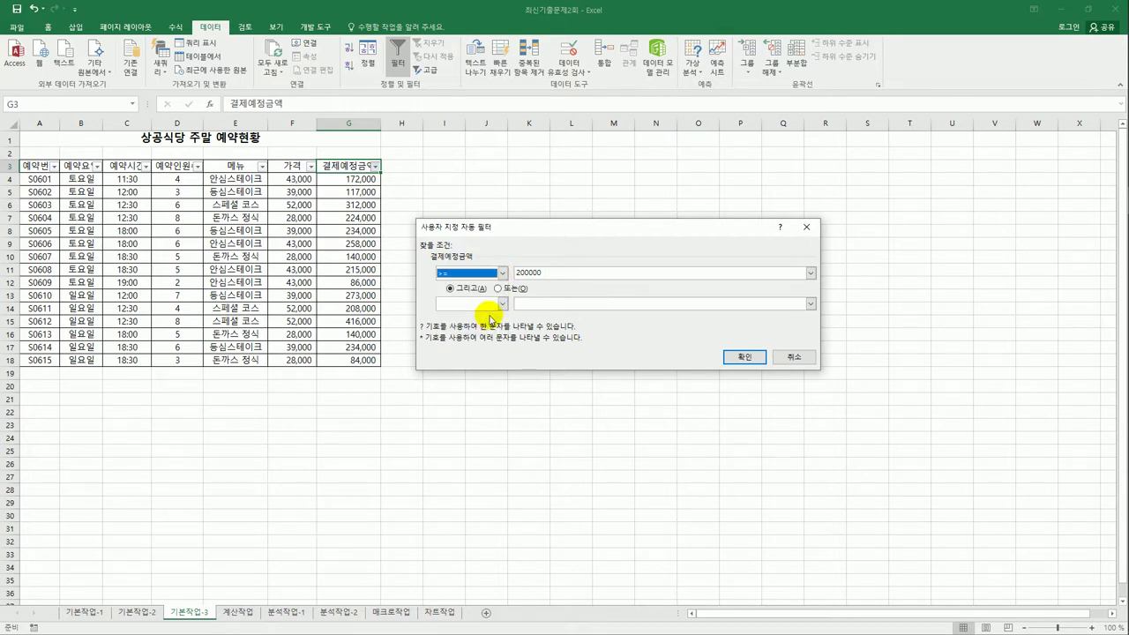
pyautogui.click(504, 303)
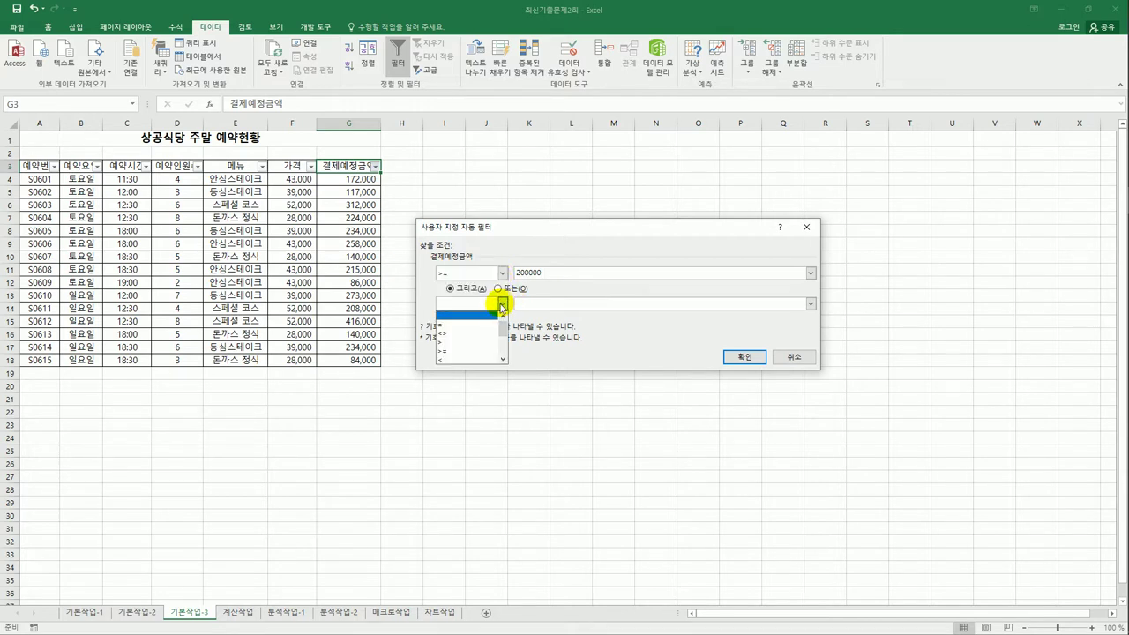
pyautogui.click(484, 360)
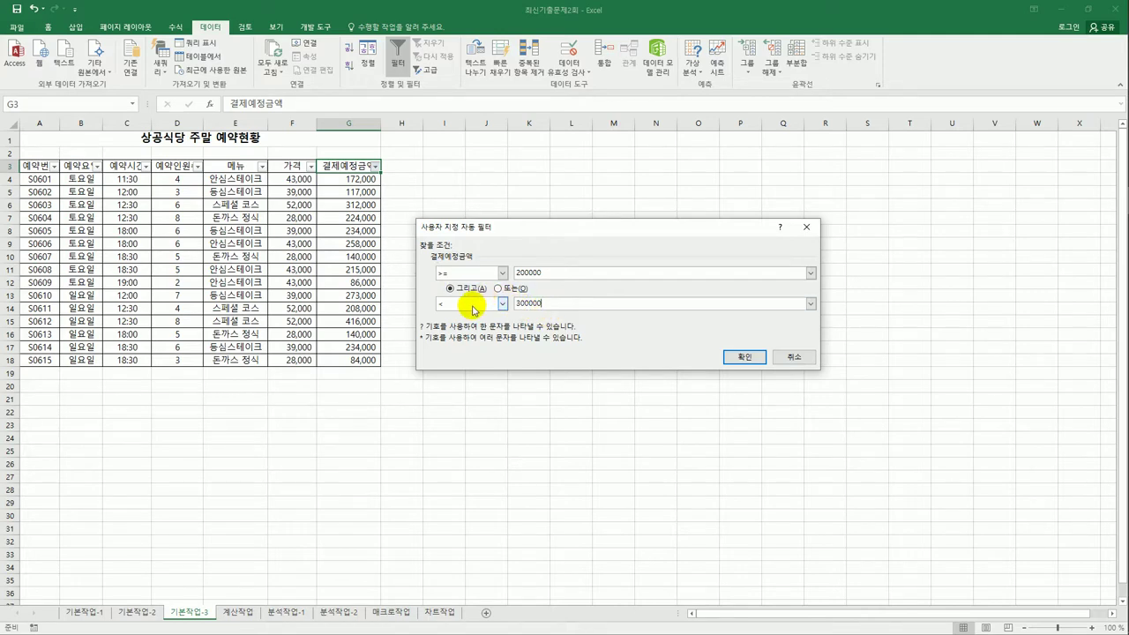
pyautogui.click(744, 357)
pyautogui.moveTo(359, 180); pyautogui.dragTo(357, 266)
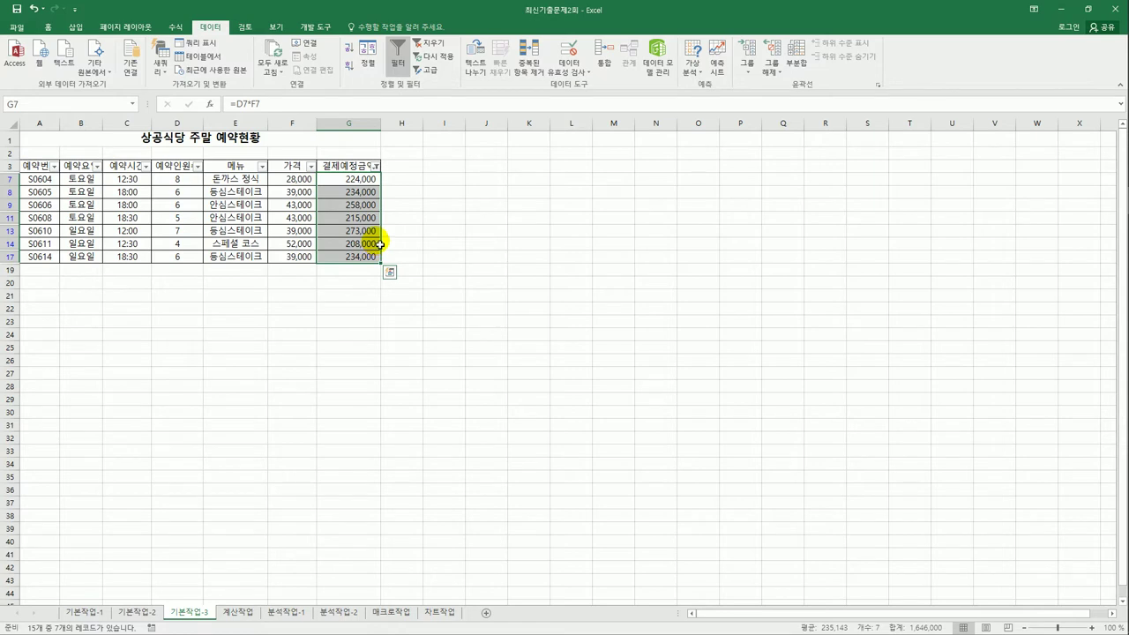
# Filter the 메뉴 column to show only 등심스테이크.
pyautogui.click(242, 166)
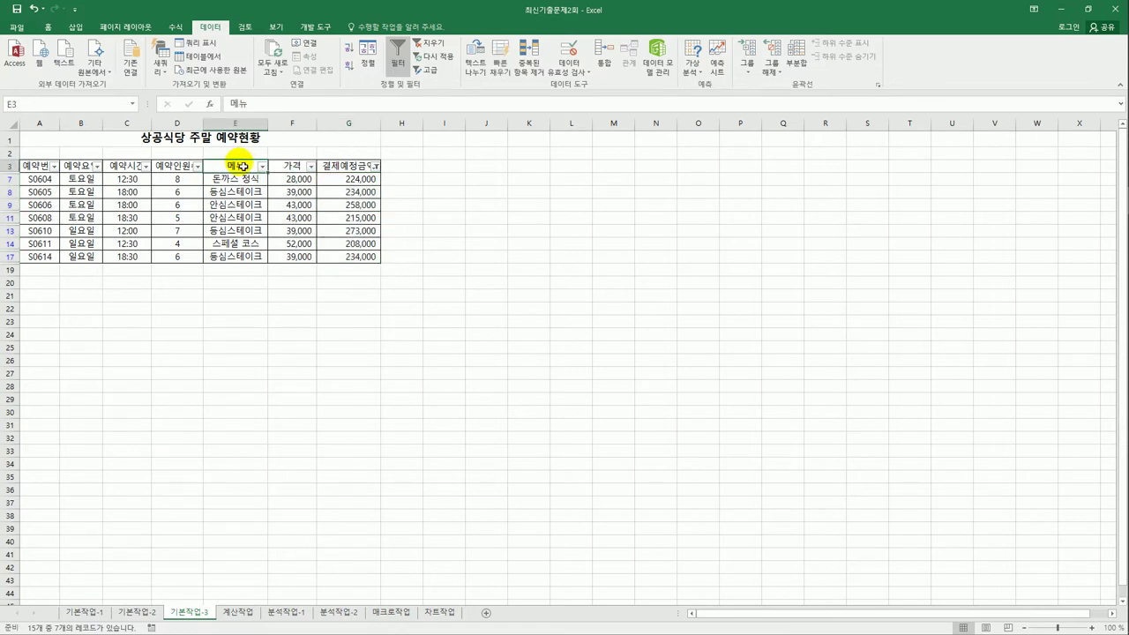
pyautogui.click(262, 167)
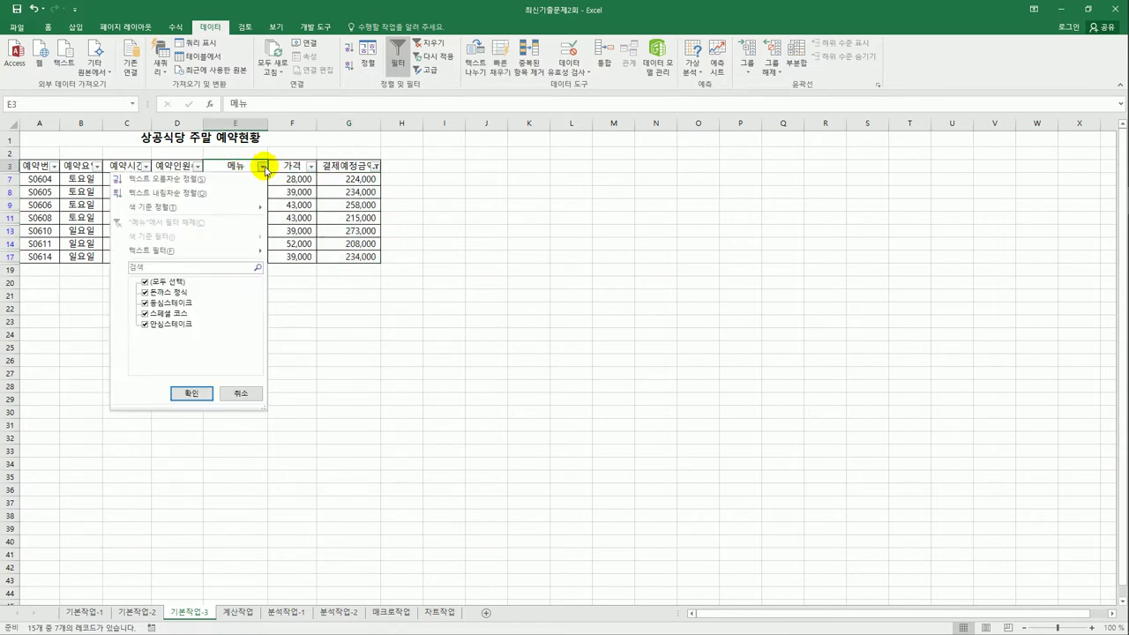
pyautogui.click(176, 281)
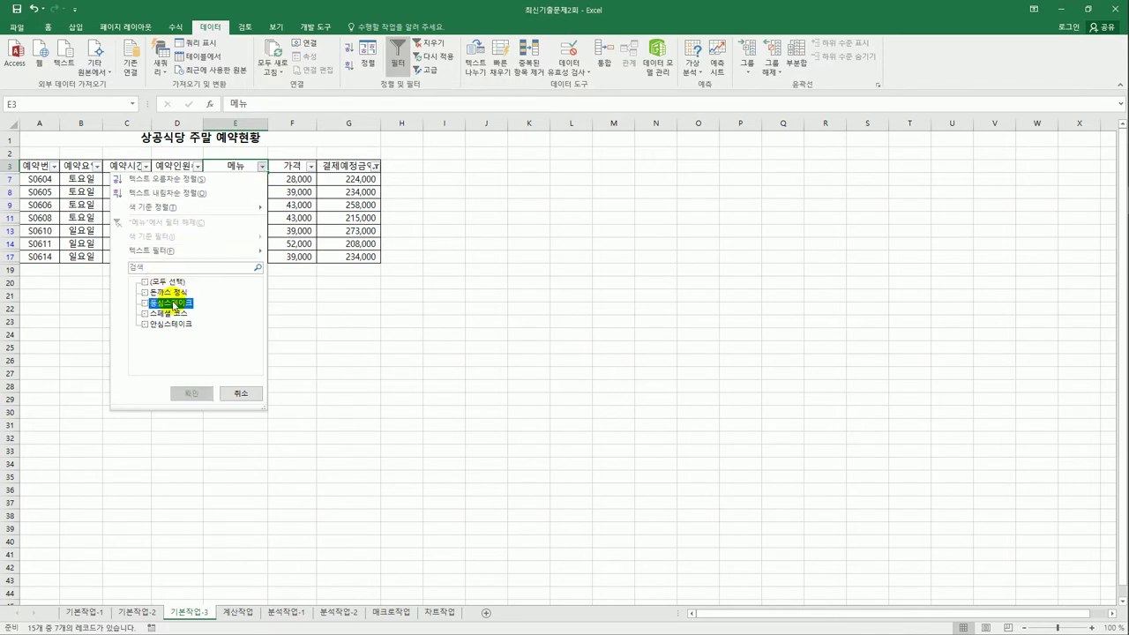
pyautogui.click(173, 302)
pyautogui.click(188, 392)
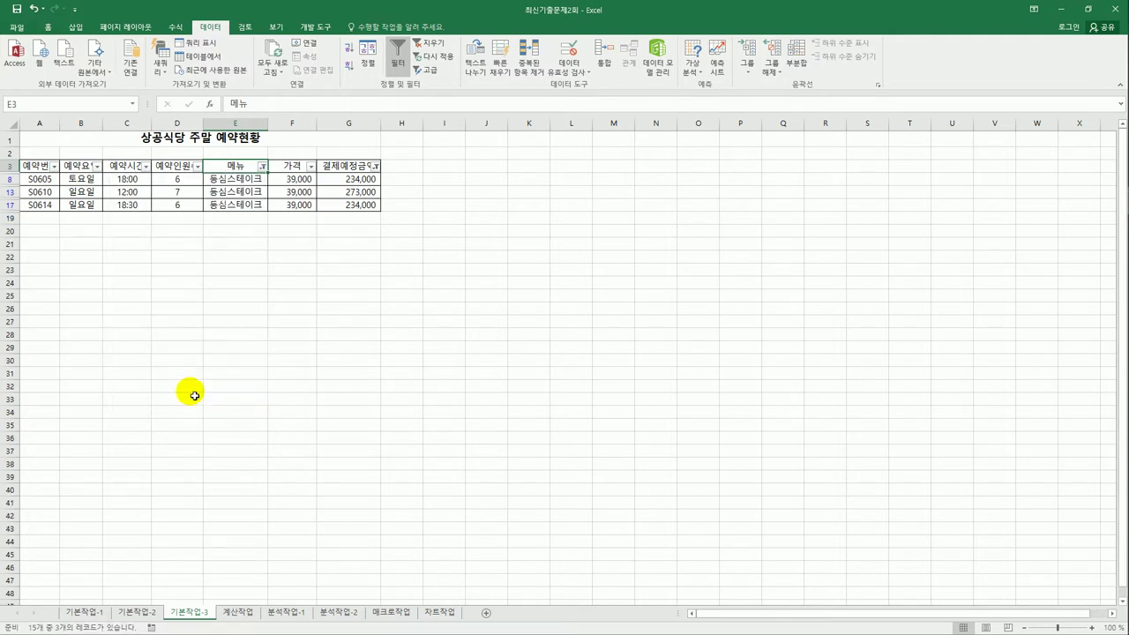
pyautogui.click(444, 336)
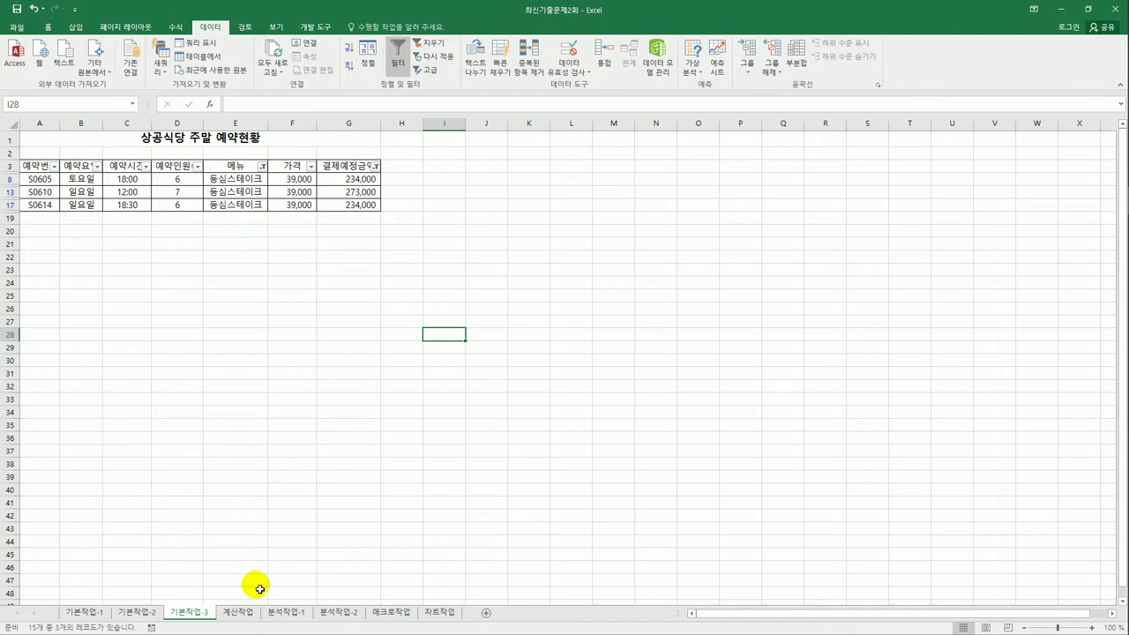
# On the 계산작업 sheet, start a RANK.EQ formula in C3 of the 수상내역 column with B3 as the number.
pyautogui.click(242, 617)
pyautogui.click(554, 409)
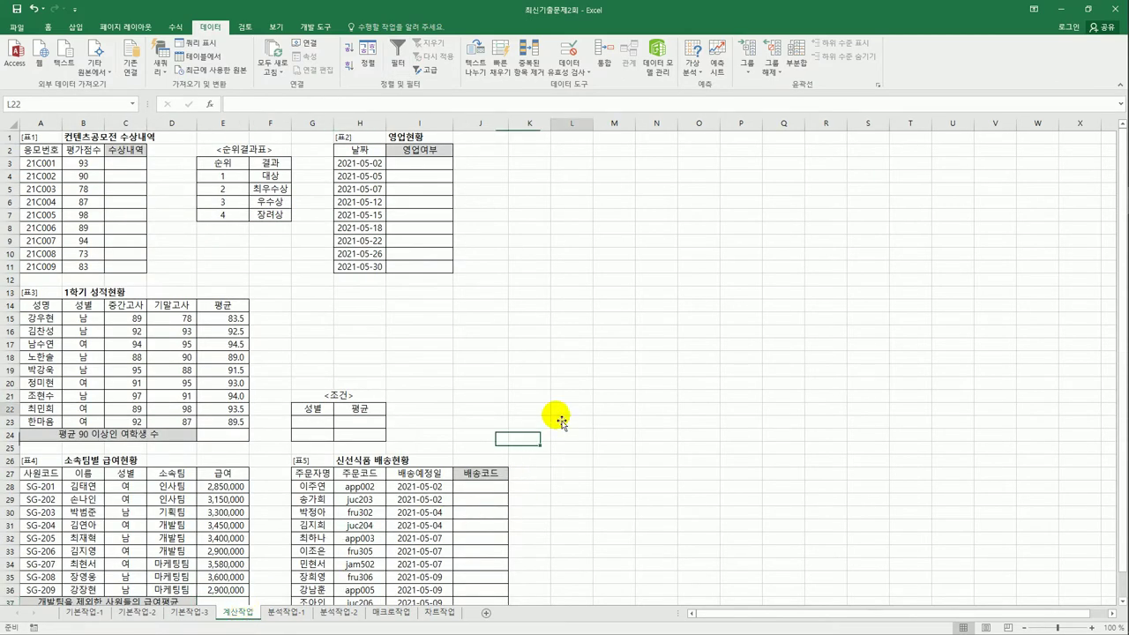
pyautogui.click(128, 164)
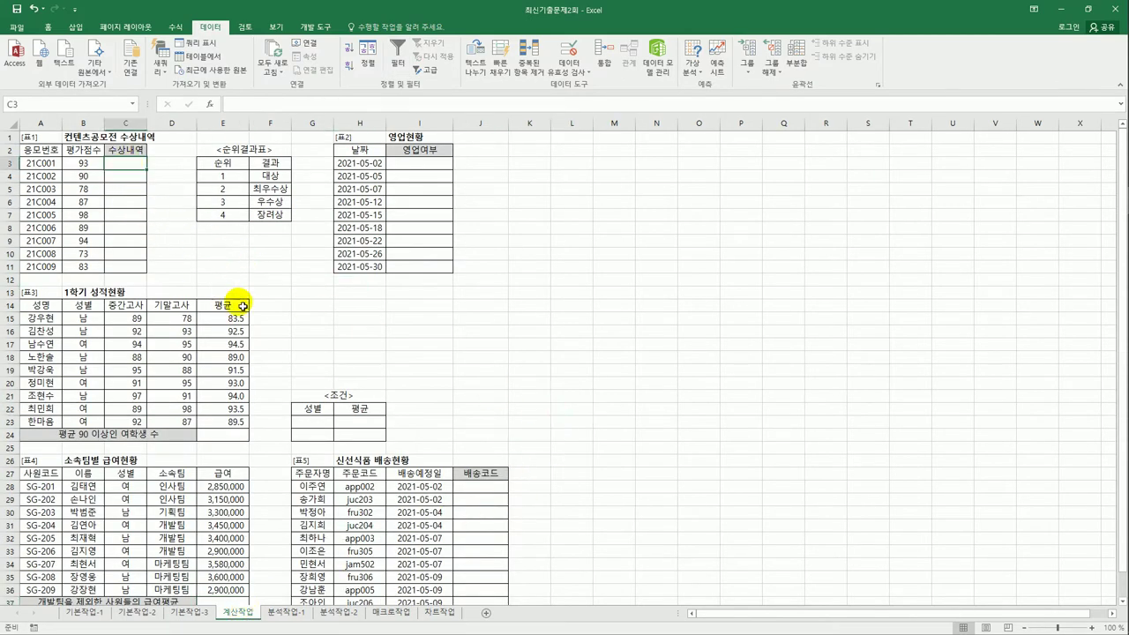
pyautogui.hotkey('alt', 'h')
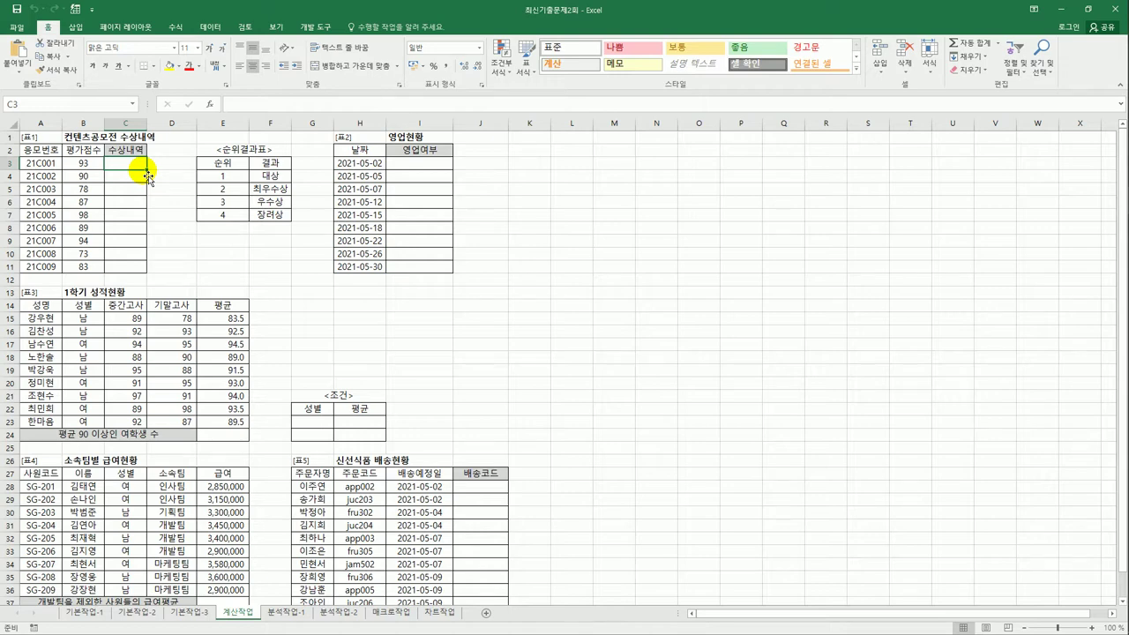
pyautogui.write('=ra')
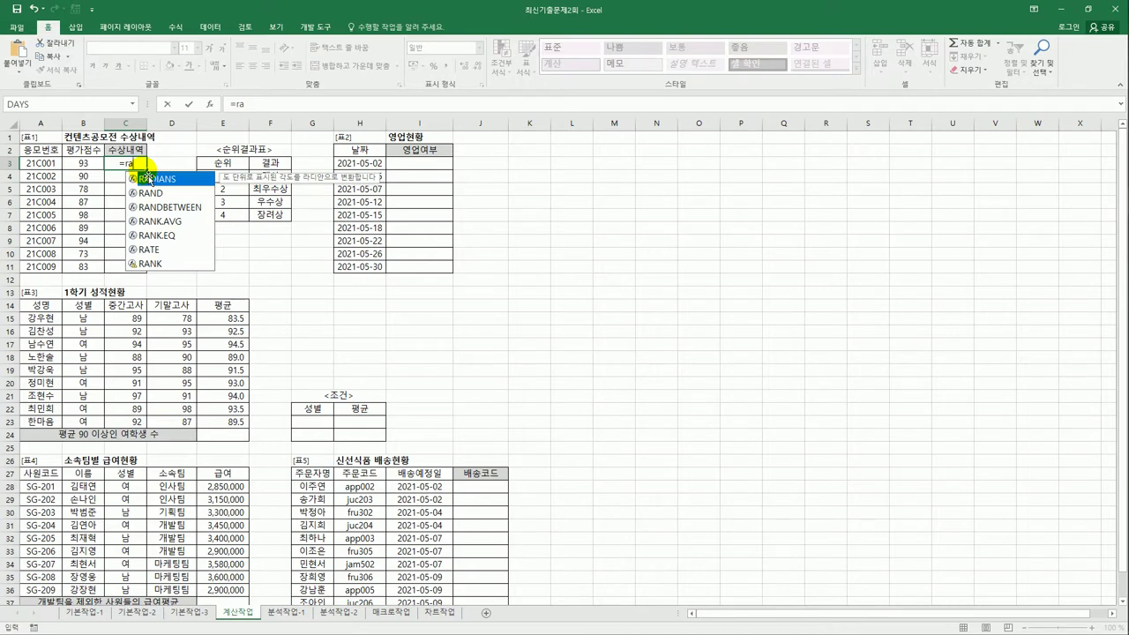
pyautogui.click(170, 237)
pyautogui.doubleClick(170, 236)
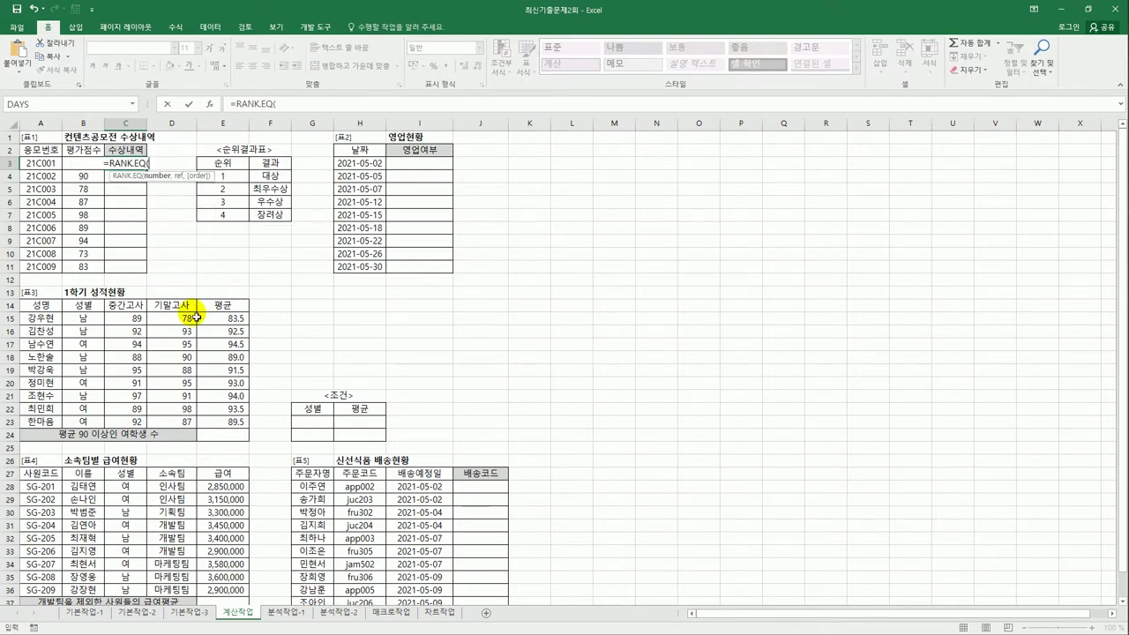
pyautogui.click(83, 164)
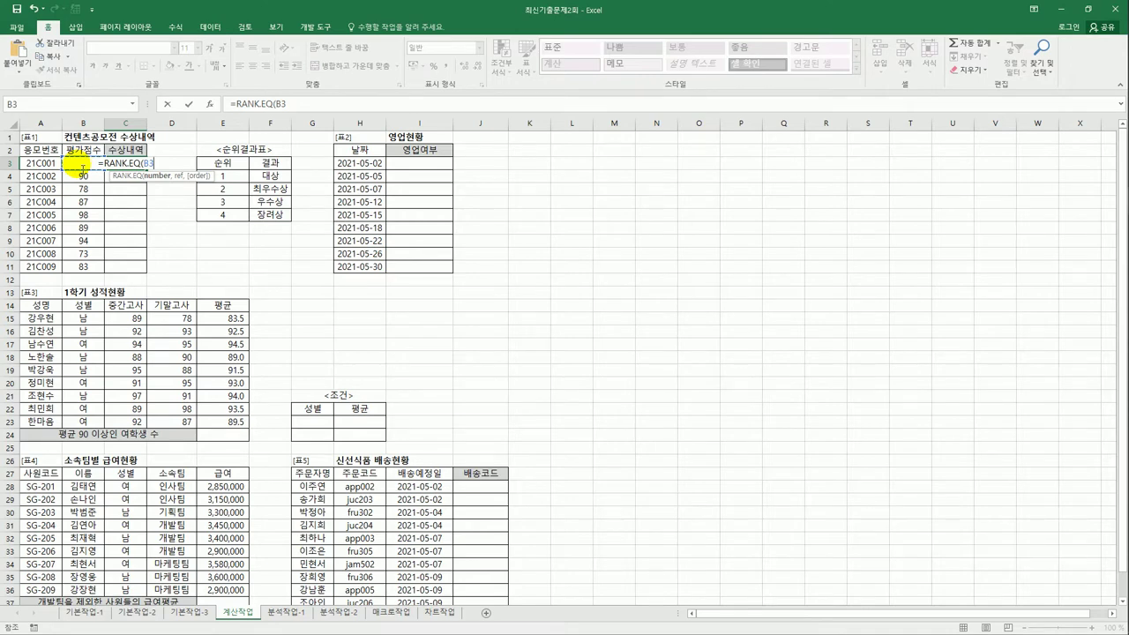
pyautogui.write(',')
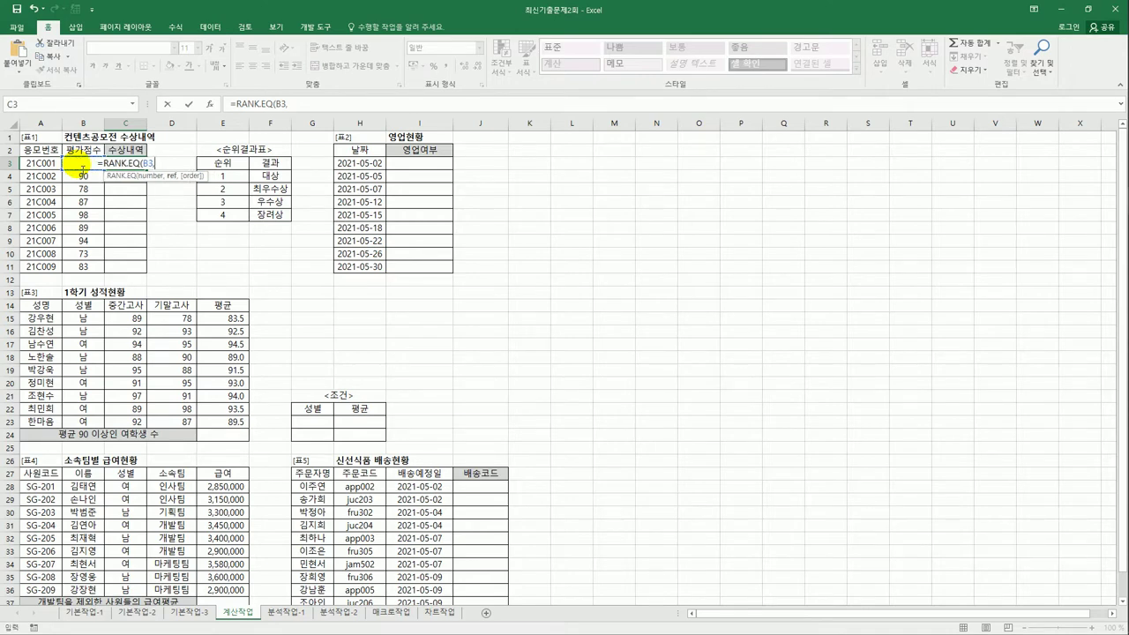
# Complete the C3 rank formula with the absolute range $B$3:$B$11 and descending order 0.
pyautogui.moveTo(90, 266); pyautogui.dragTo(83, 166)
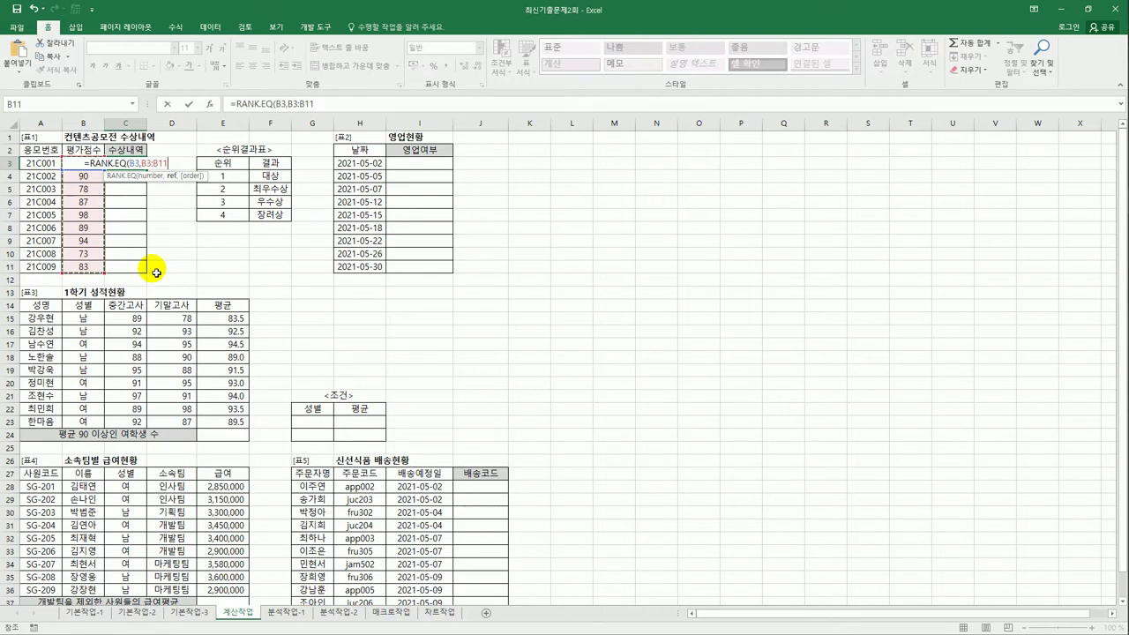
pyautogui.press('F4')
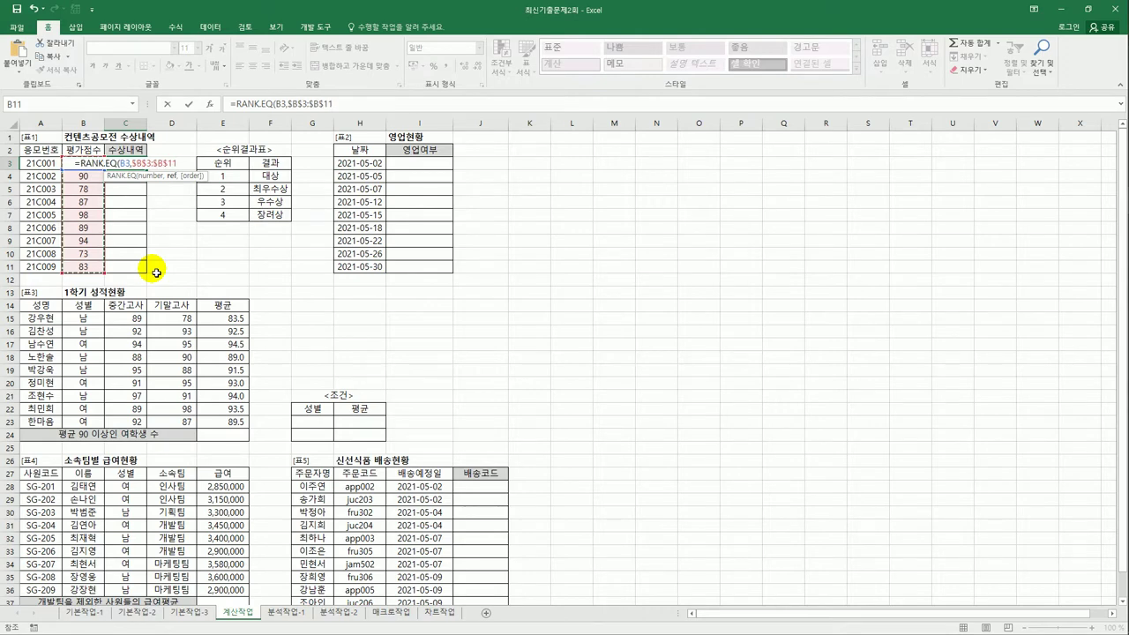
pyautogui.write(',')
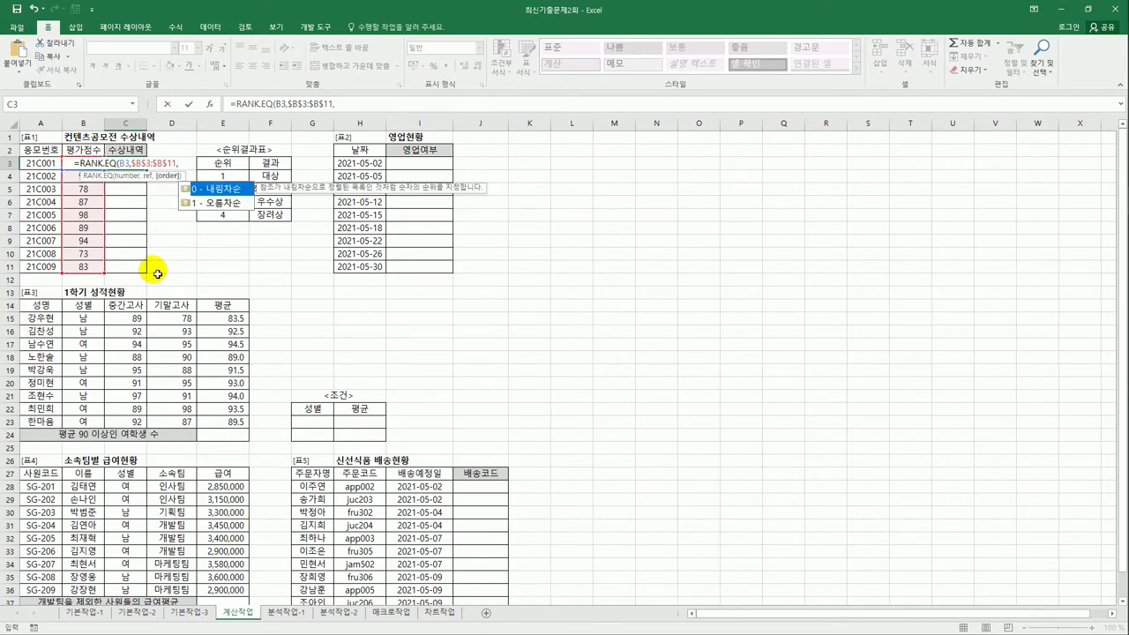
pyautogui.doubleClick(216, 190)
pyautogui.write(')')
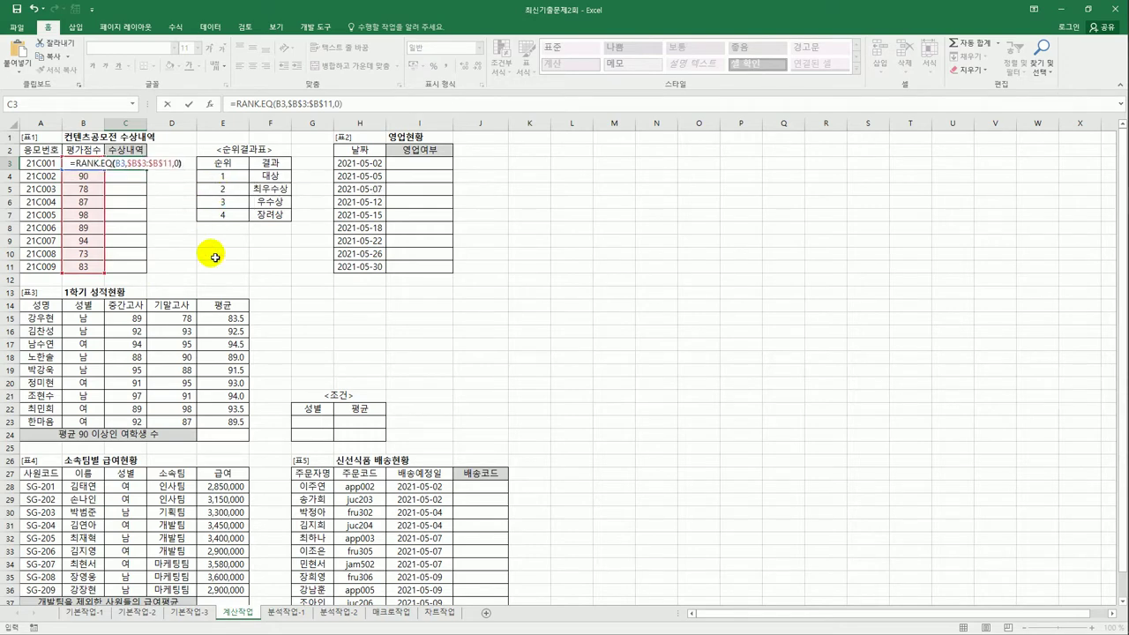
pyautogui.press('Return')
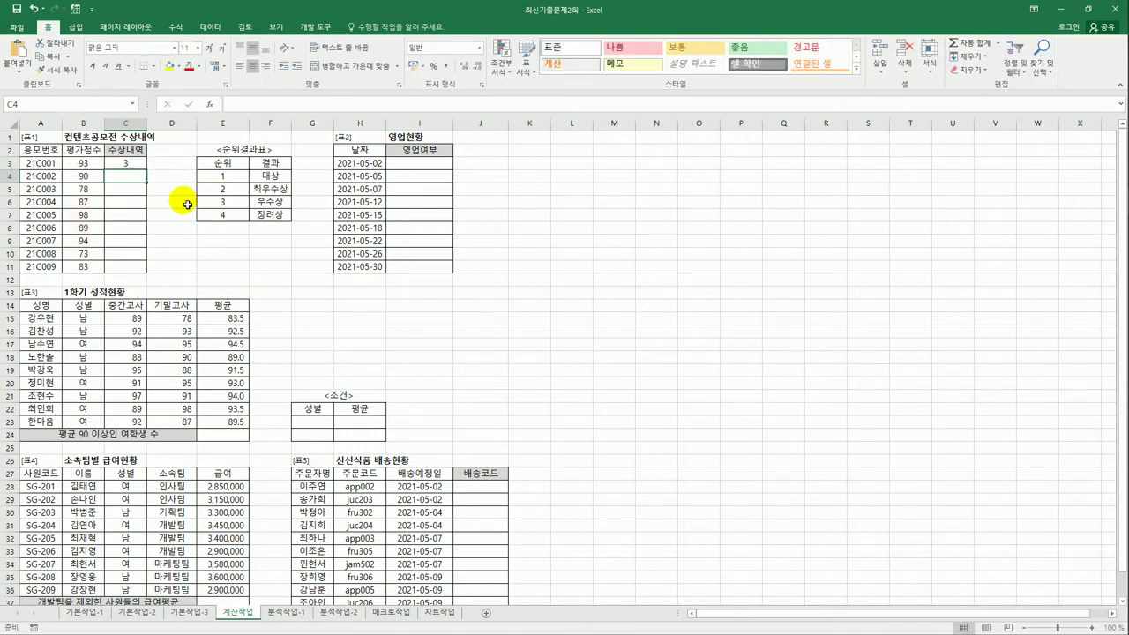
# Fill the RANK.EQ formula from C3 down to C11 and check the ranks against the 순위결과표 lookup table.
pyautogui.click(137, 164)
pyautogui.moveTo(146, 168); pyautogui.dragTo(146, 269)
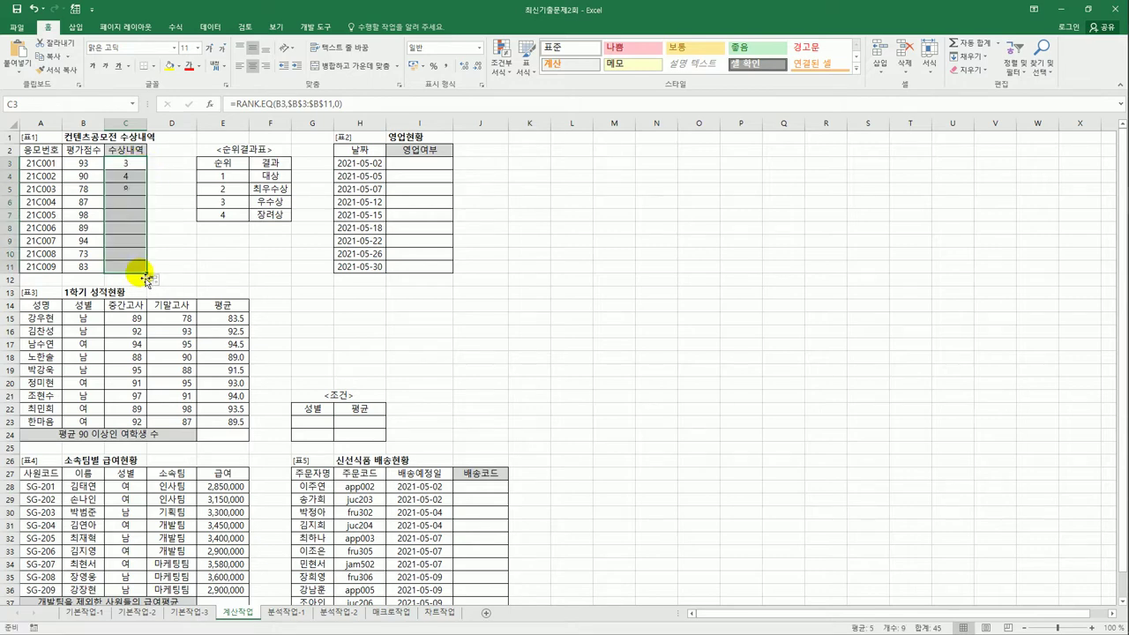
pyautogui.click(139, 215)
pyautogui.click(141, 255)
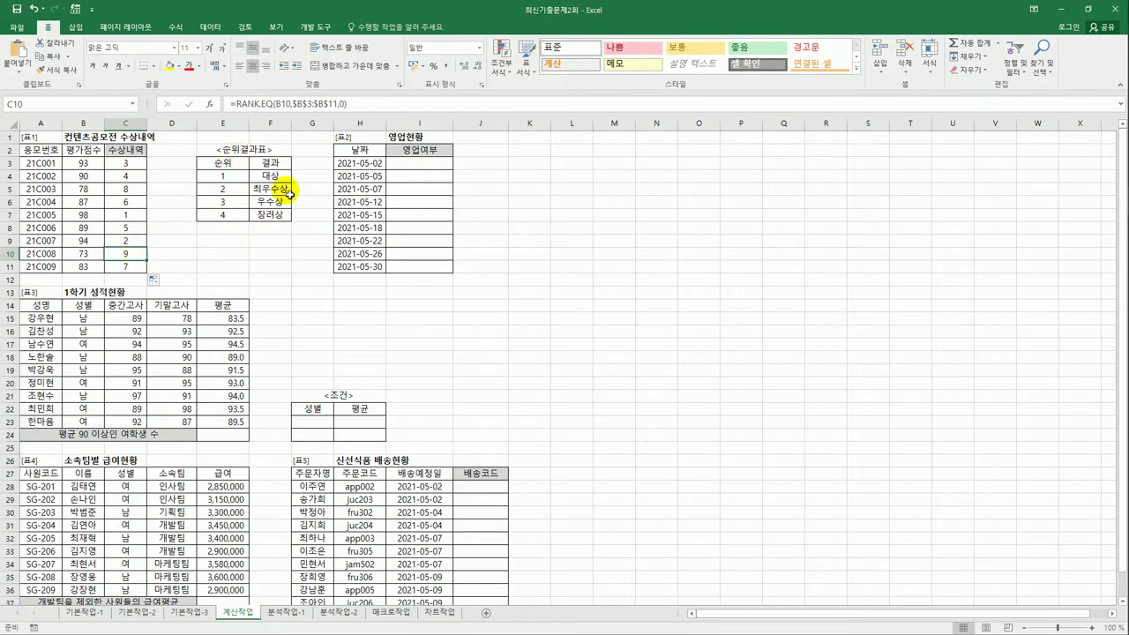
pyautogui.moveTo(227, 176); pyautogui.dragTo(261, 215)
# Wrap the RANK.EQ formula in C3 in VLOOKUP as the lookup value, with $E$4:$F$7 as the absolute table range.
pyautogui.click(143, 167)
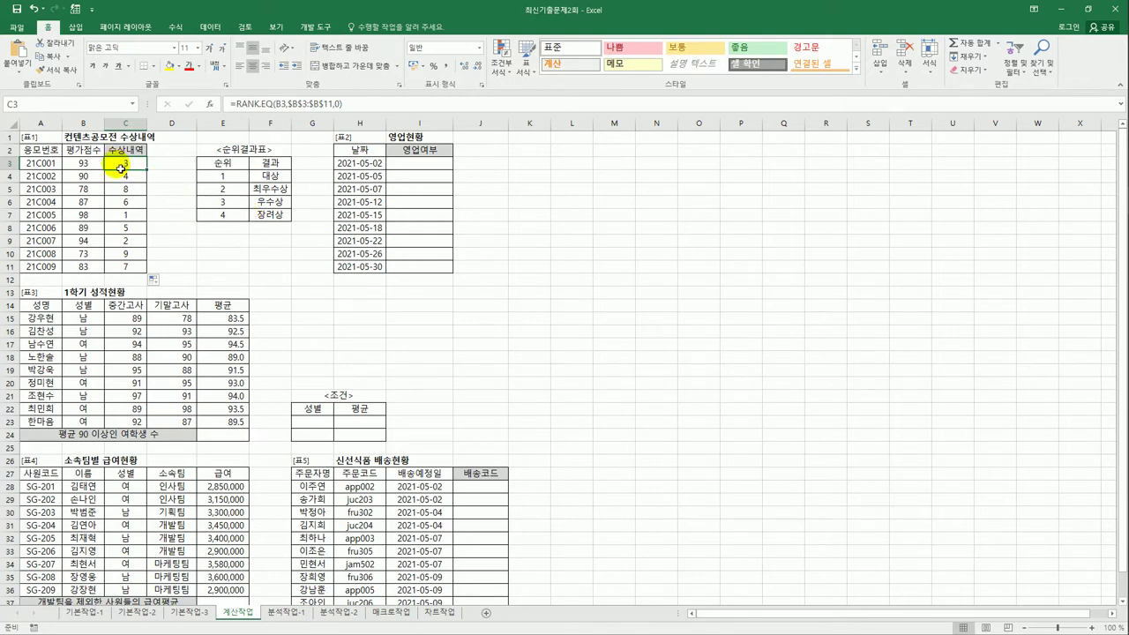
pyautogui.click(235, 104)
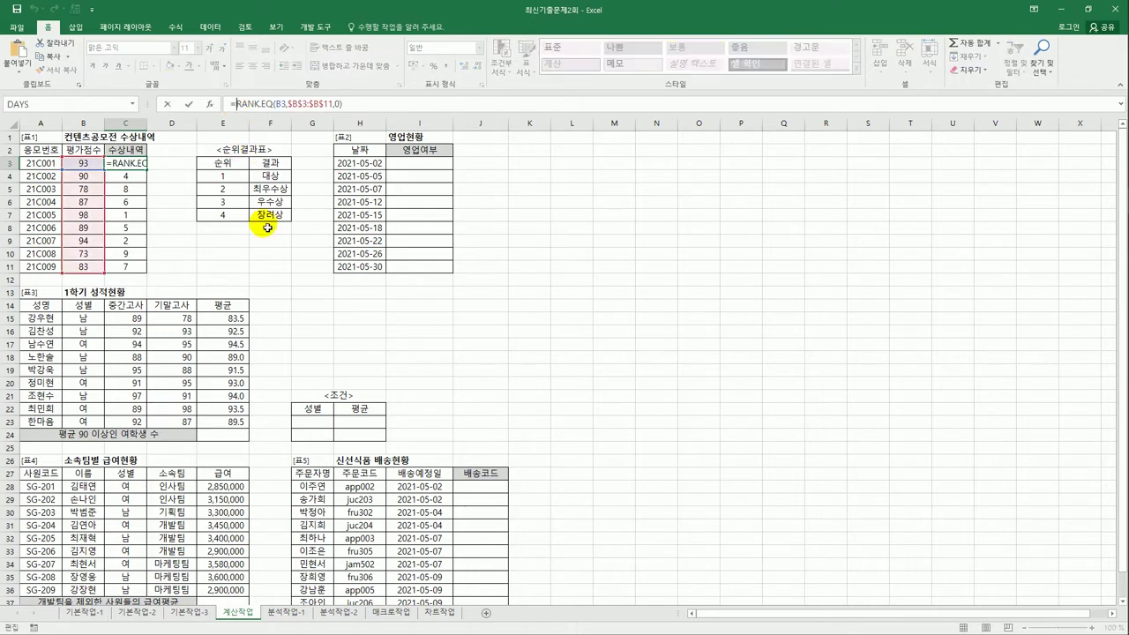
pyautogui.write('vl')
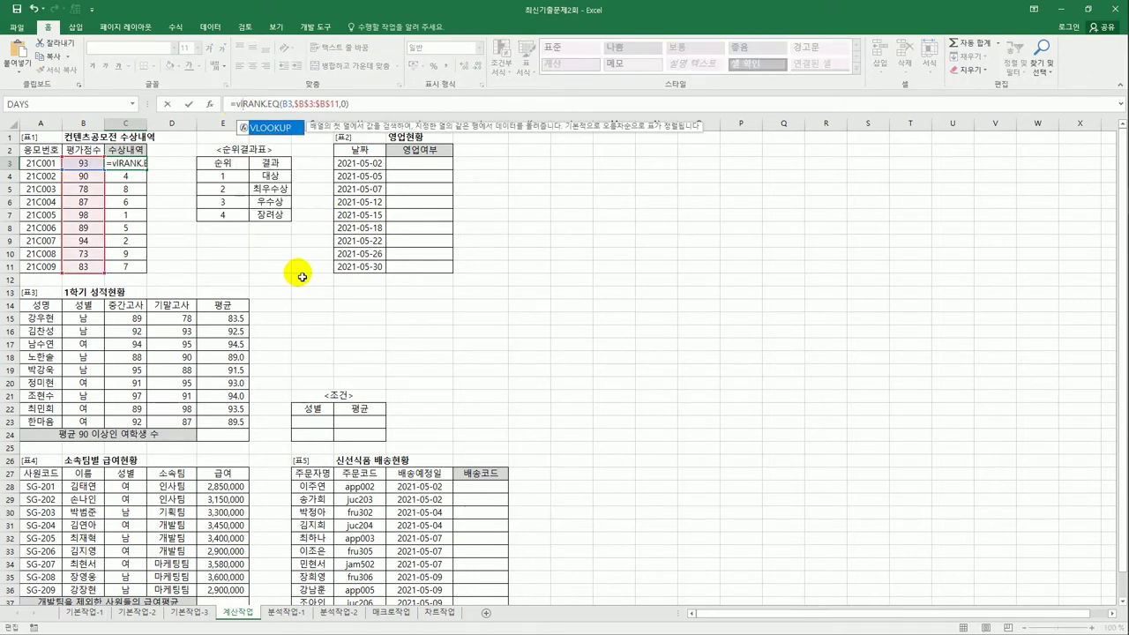
pyautogui.press('Tab')
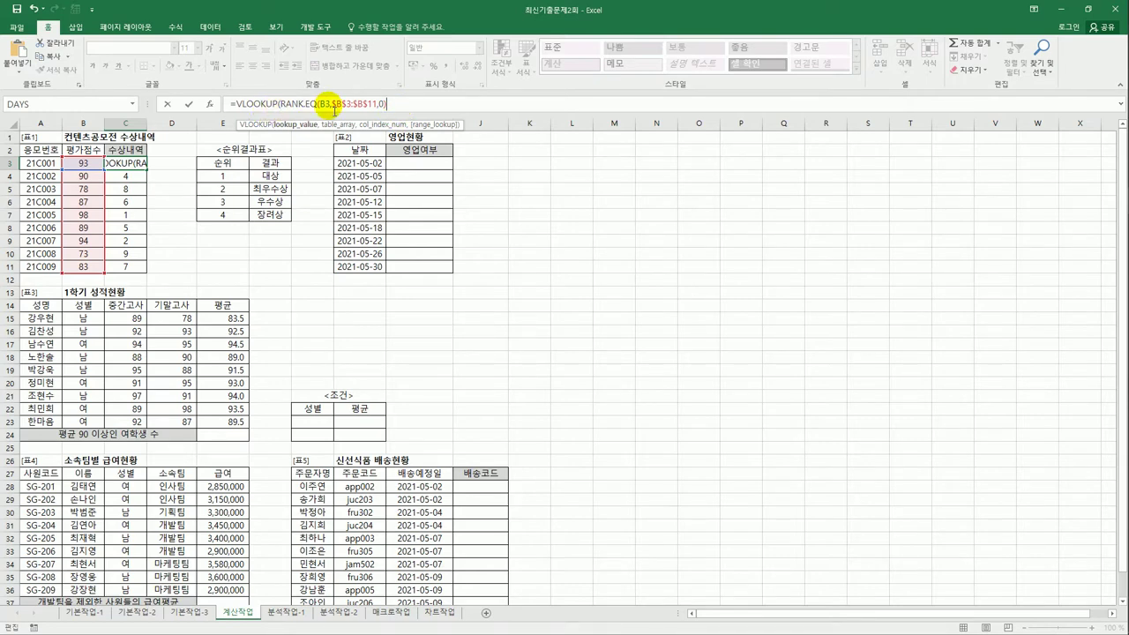
pyautogui.write(',')
pyautogui.moveTo(227, 179); pyautogui.dragTo(264, 217)
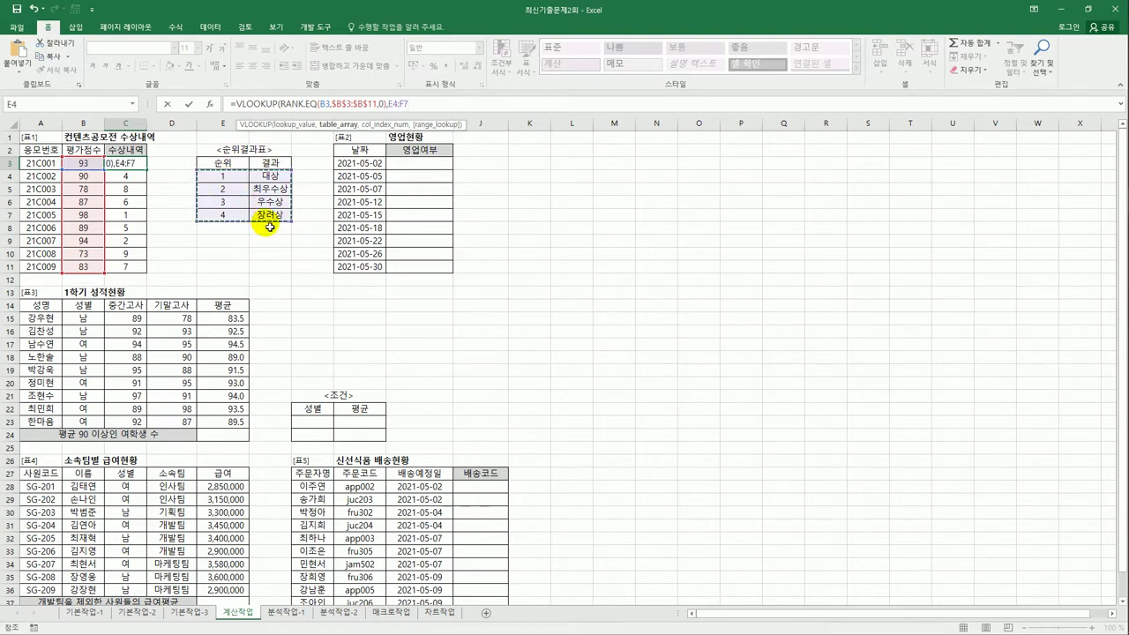
pyautogui.press('F4')
pyautogui.write(',')
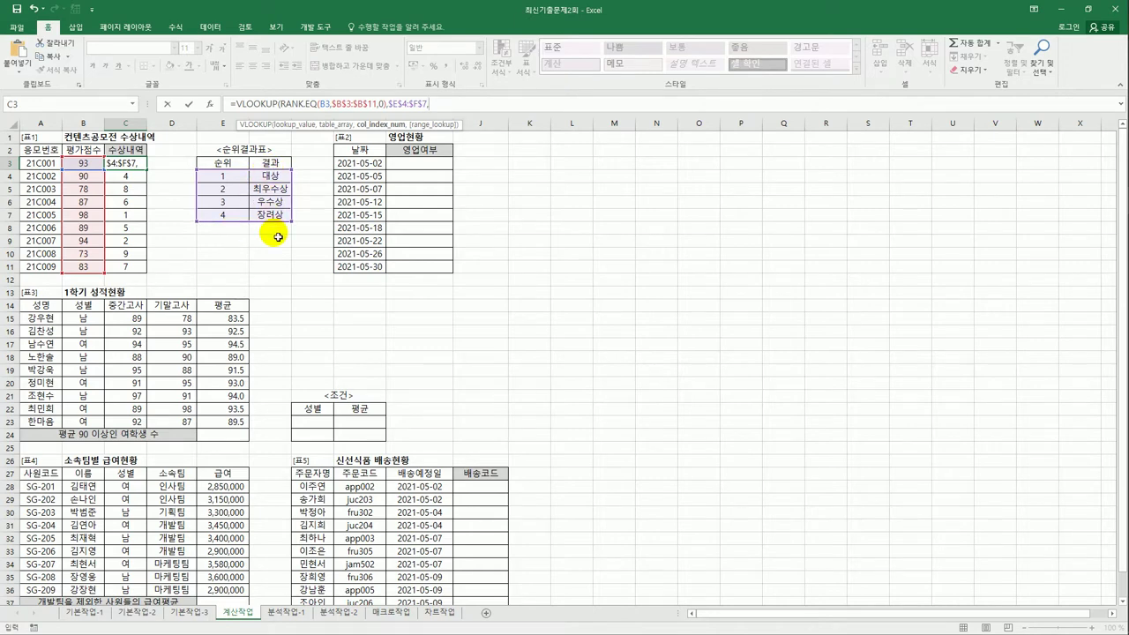
# Complete the VLOOKUP in C3 with column index 2 and exact match FALSE, and fill it down to C11.
pyautogui.write('2')
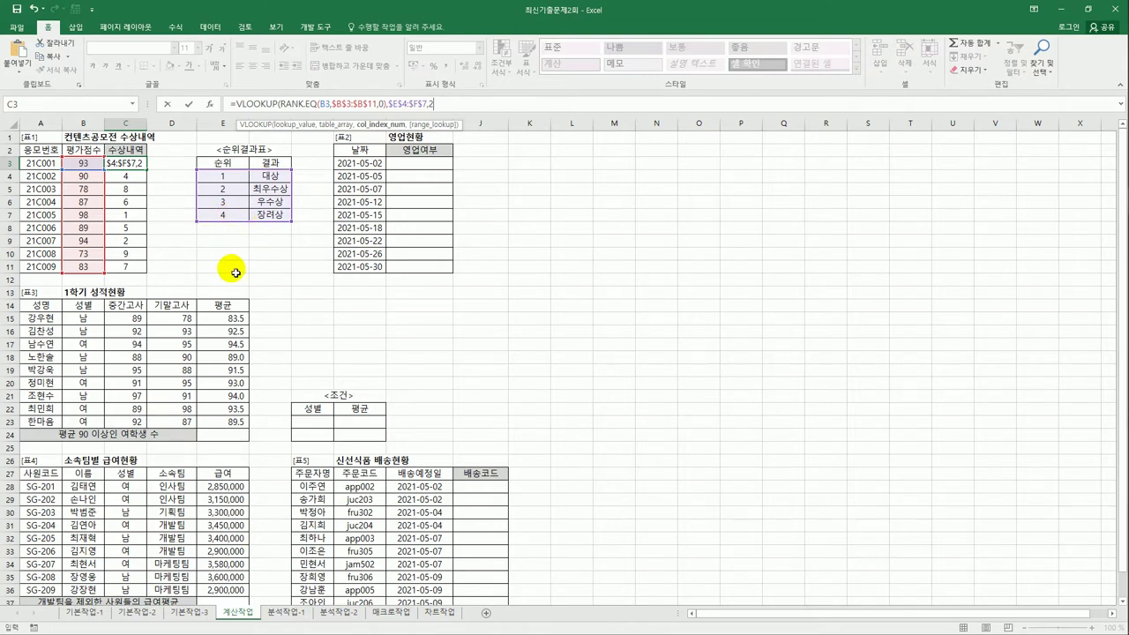
pyautogui.write(',')
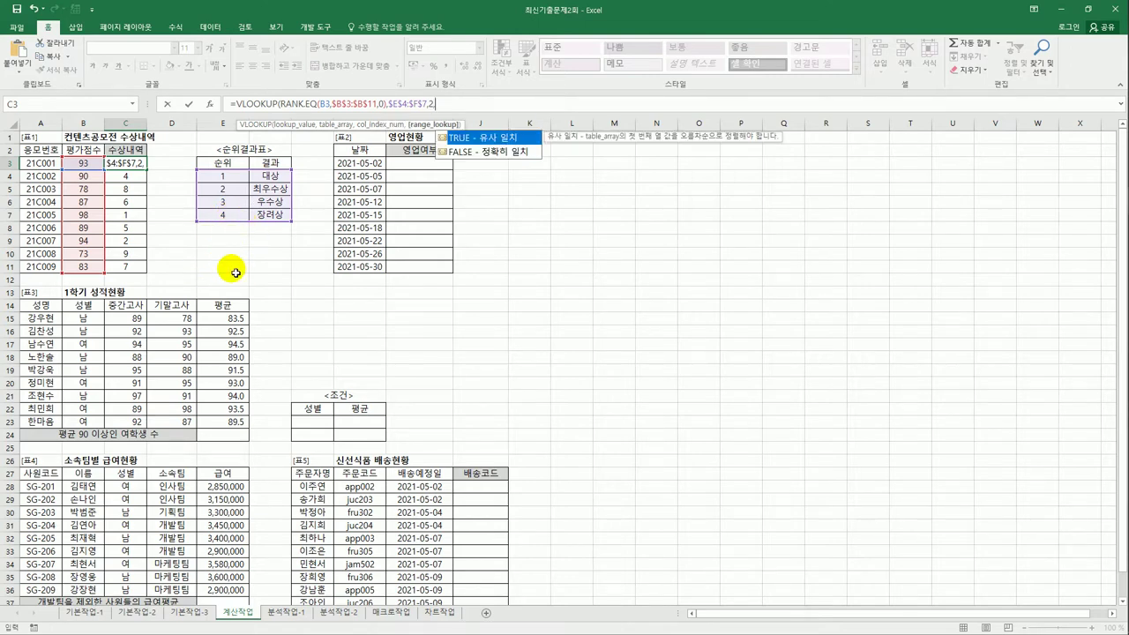
pyautogui.doubleClick(459, 155)
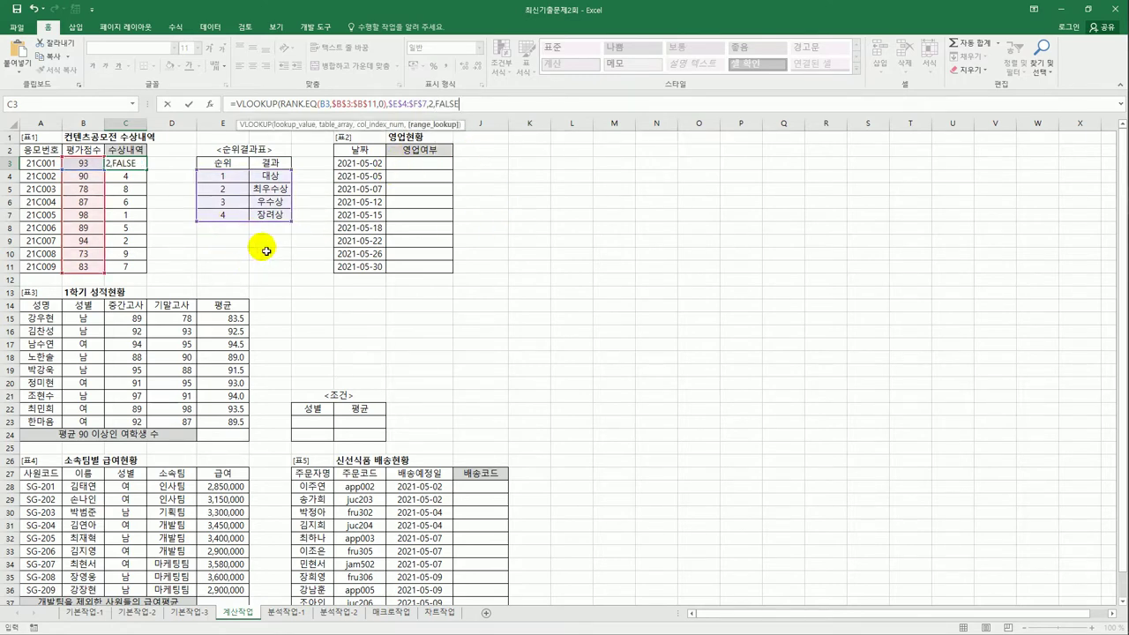
pyautogui.click(469, 108)
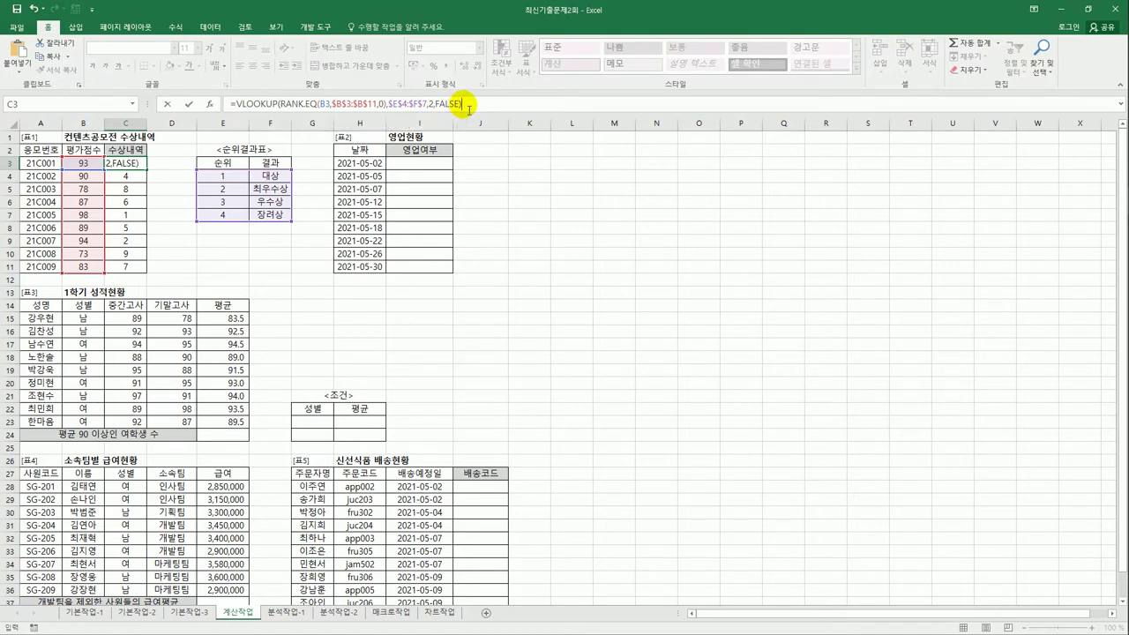
pyautogui.hotkey('ctrl', 'Return')
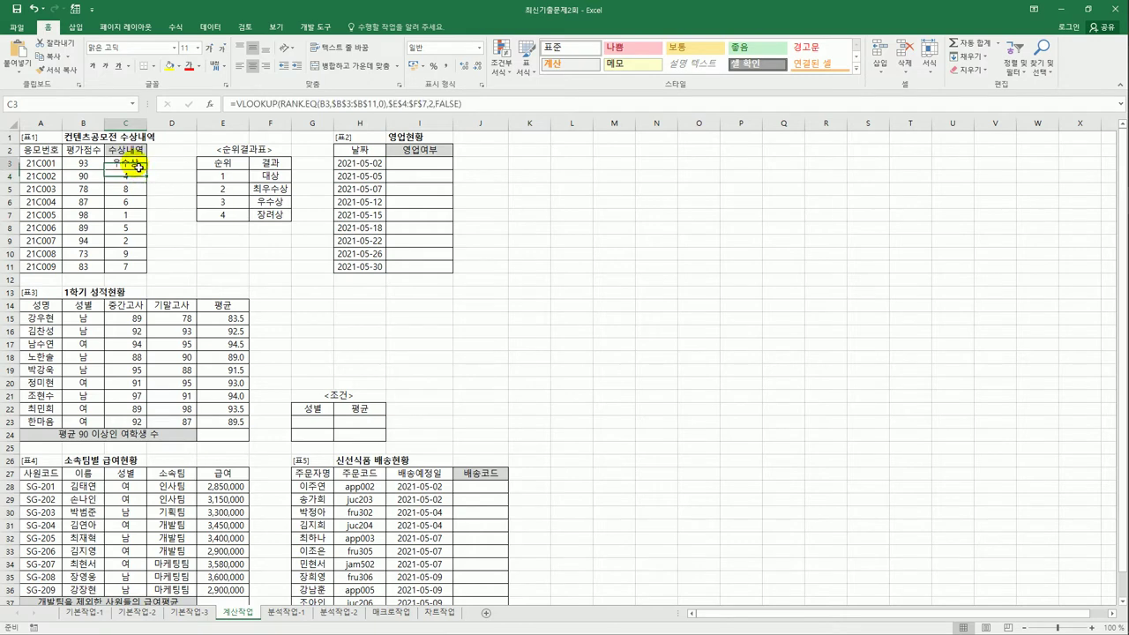
pyautogui.moveTo(147, 171); pyautogui.dragTo(142, 265)
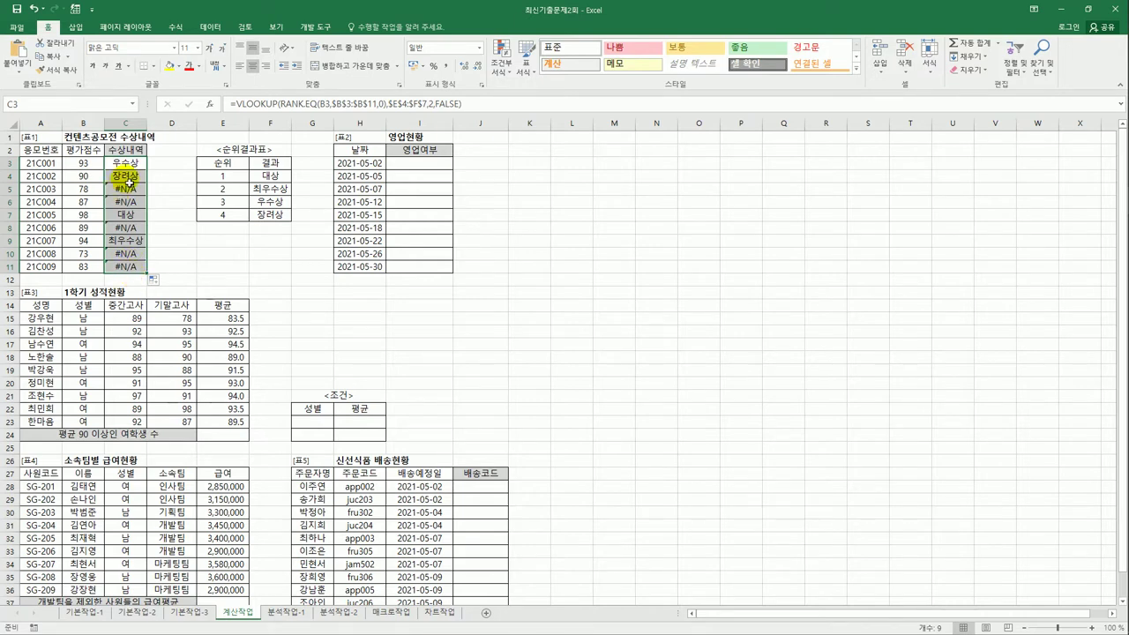
# Change the last VLOOKUP argument in C3 to TRUE for an approximate match and refill the formula down to C11.
pyautogui.click(125, 164)
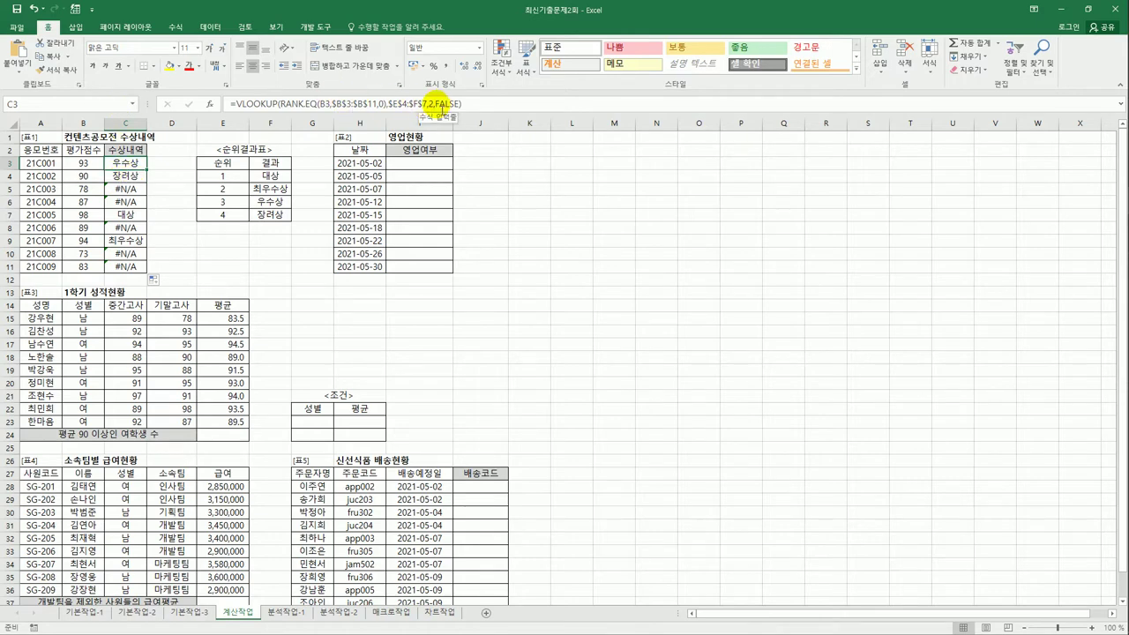
pyautogui.moveTo(435, 103); pyautogui.dragTo(461, 108)
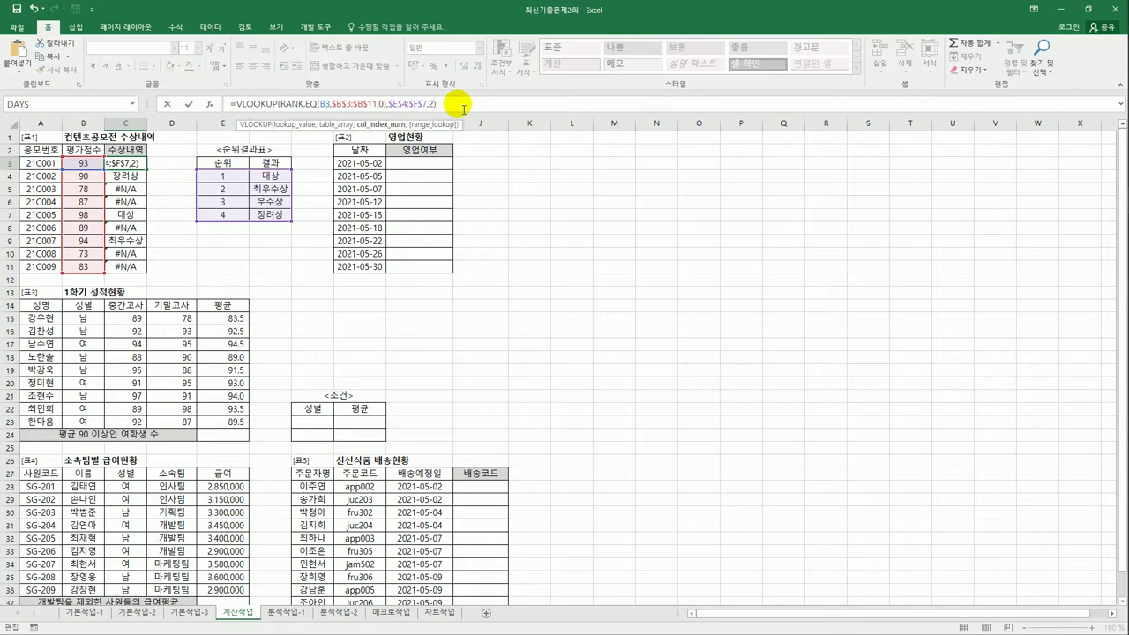
pyautogui.write(',')
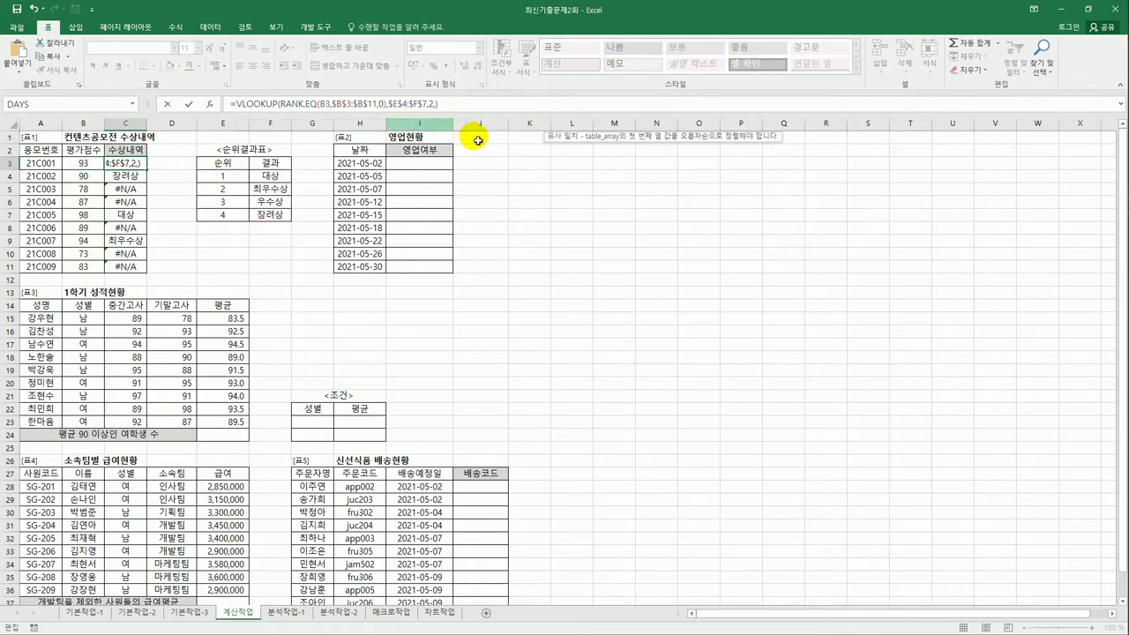
pyautogui.write('TRUE)')
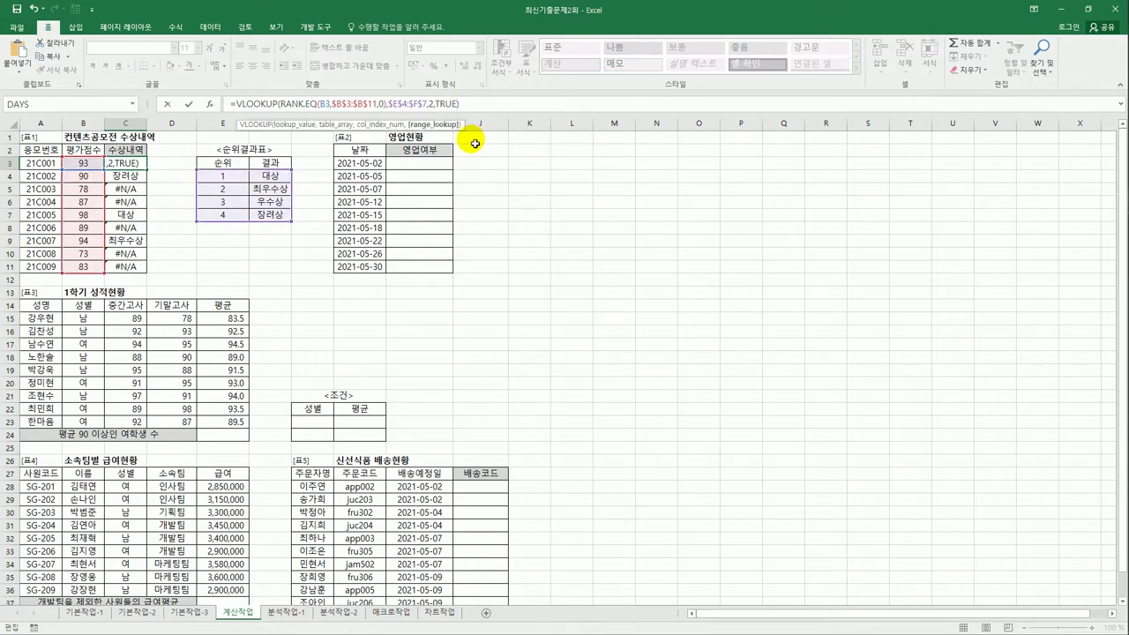
pyautogui.press('Return')
pyautogui.click(134, 164)
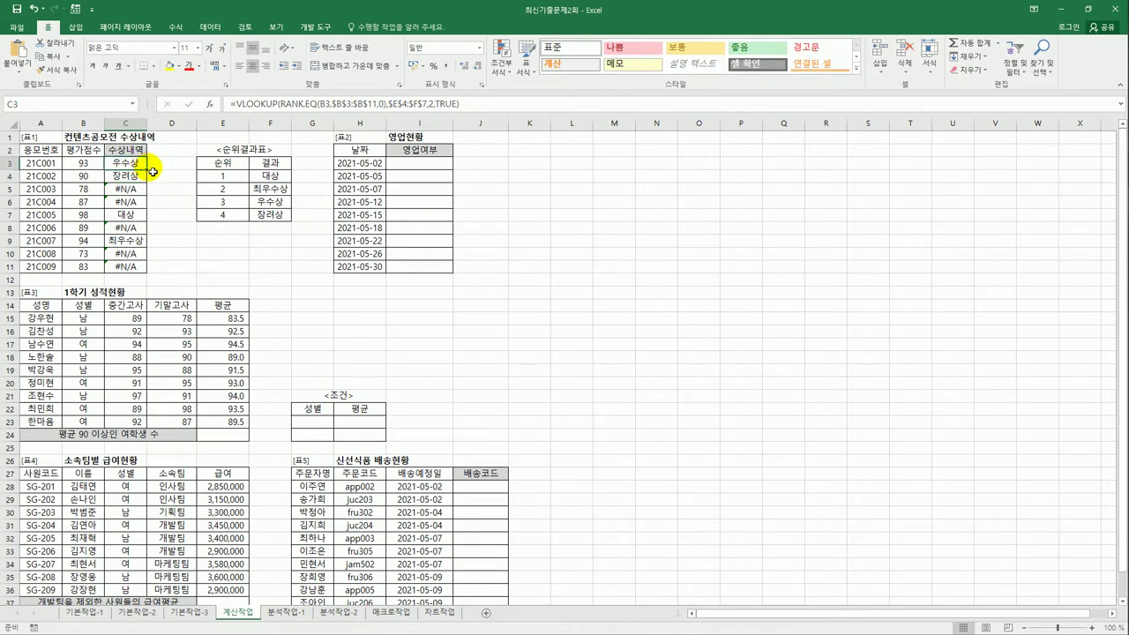
pyautogui.moveTo(143, 168); pyautogui.dragTo(141, 274)
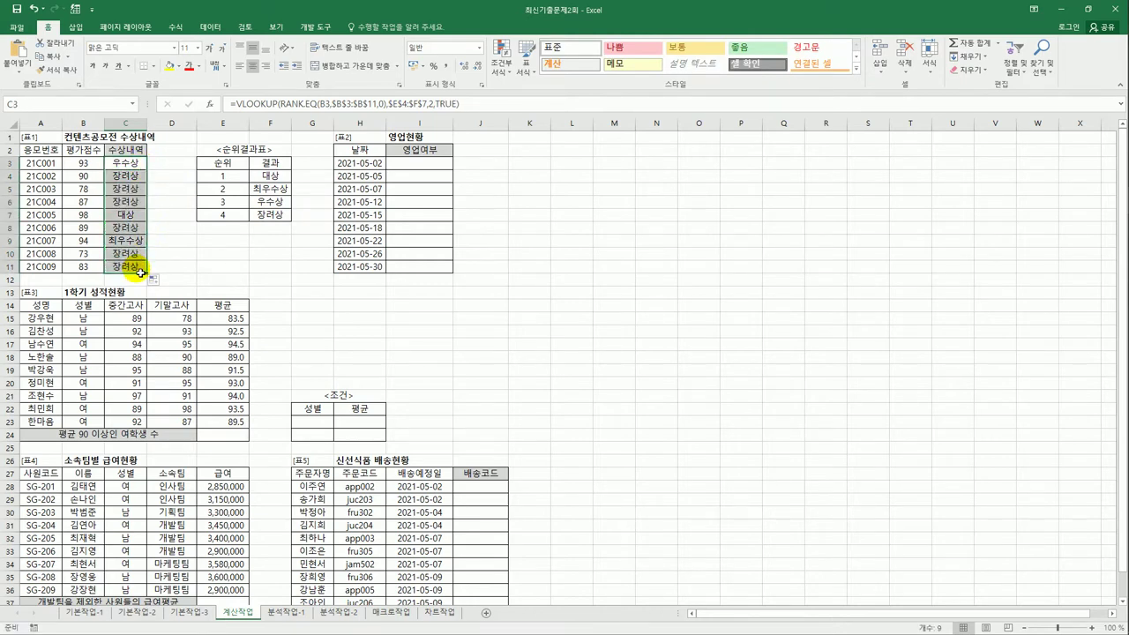
pyautogui.moveTo(245, 219); pyautogui.dragTo(260, 219)
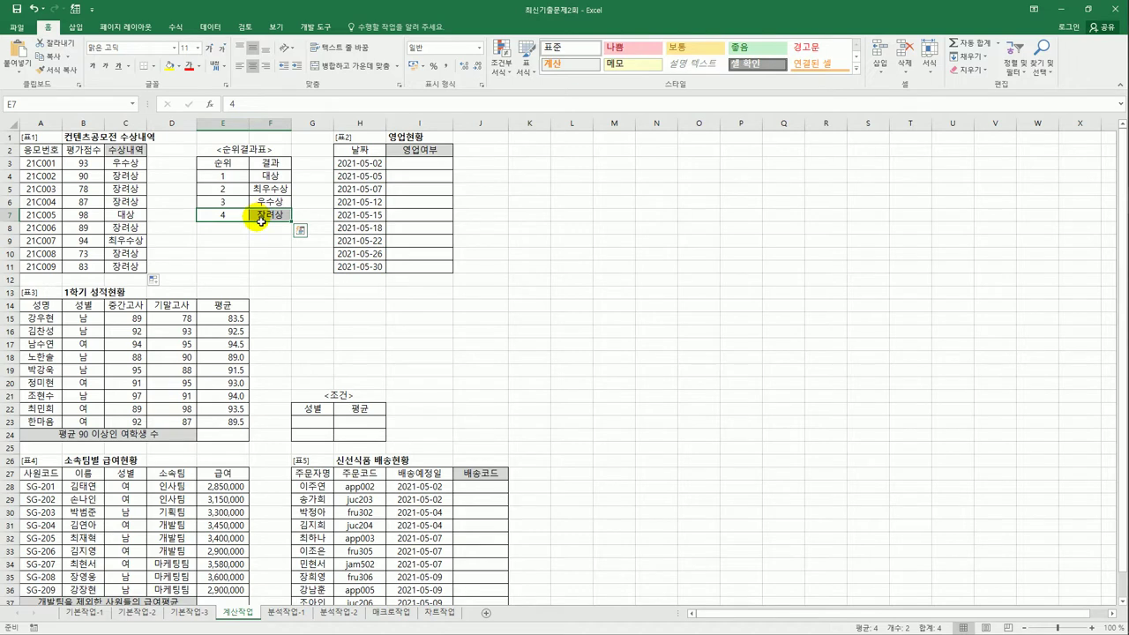
pyautogui.click(220, 228)
pyautogui.moveTo(250, 233); pyautogui.dragTo(257, 231)
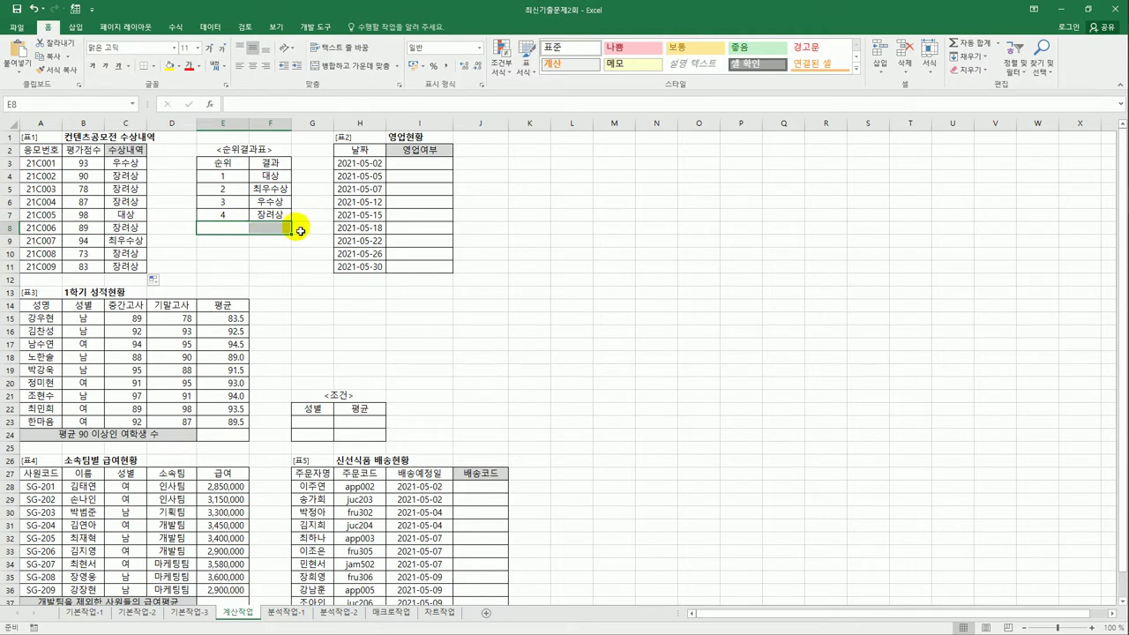
pyautogui.click(131, 164)
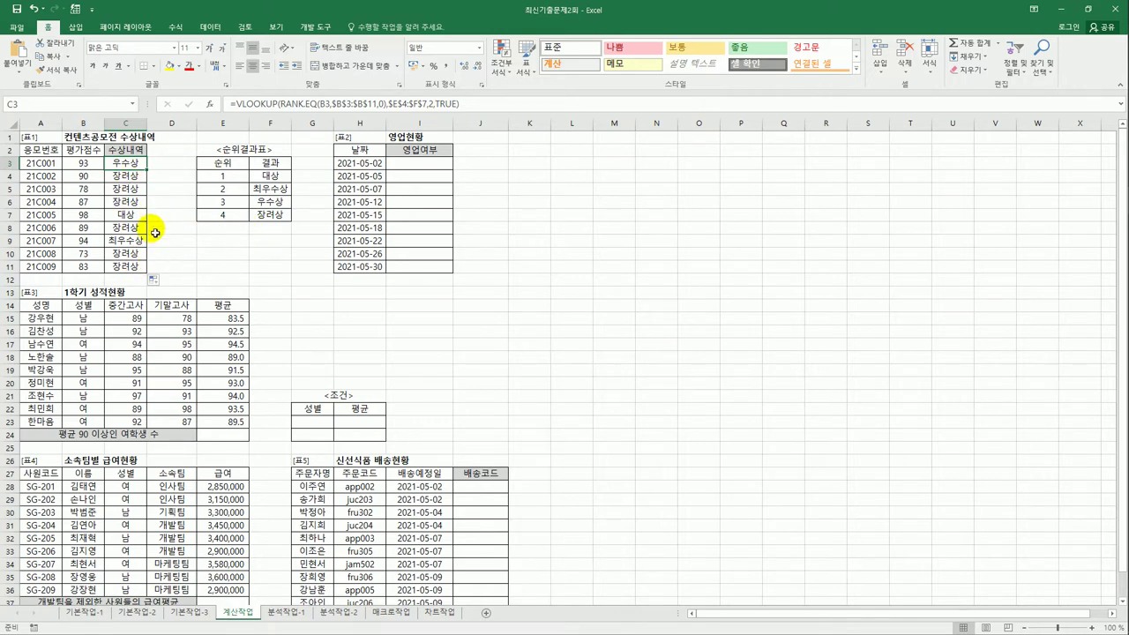
# Enter =WEEKDAY(H3,1) in I3 of the 영업여부 column and fill it down to I11.
pyautogui.click(141, 266)
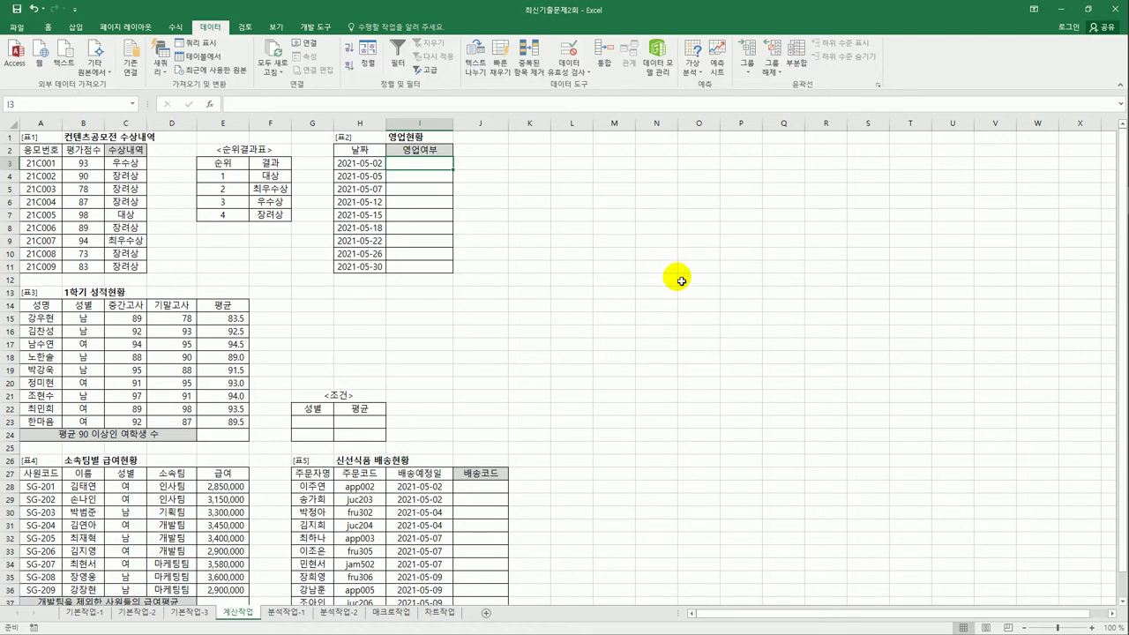
pyautogui.write('=w')
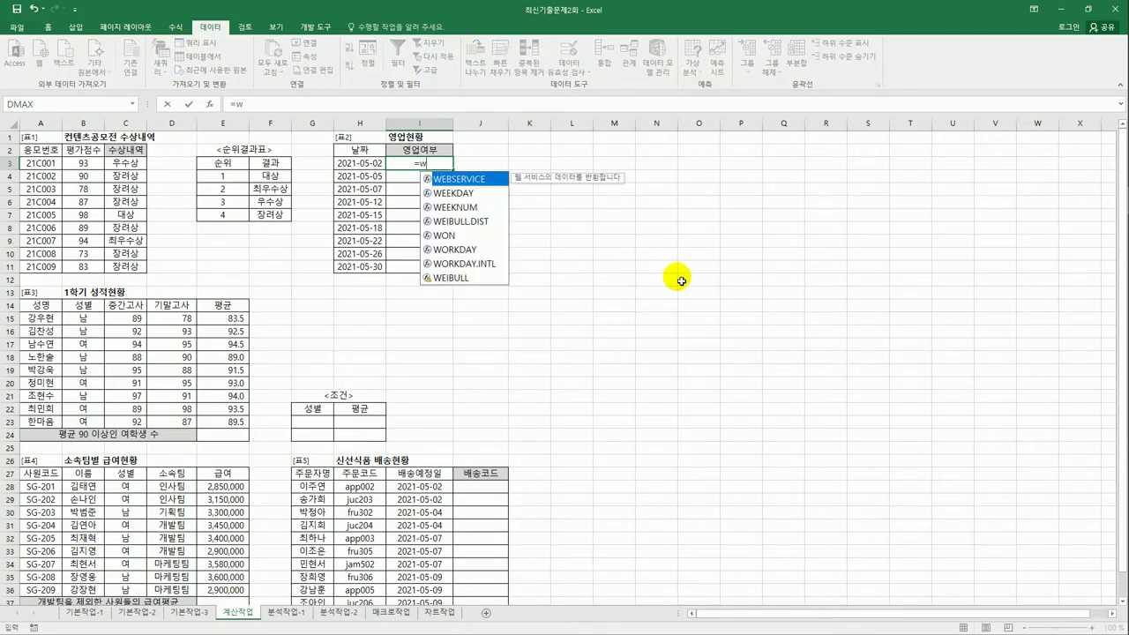
pyautogui.press('Down')
pyautogui.press('Tab')
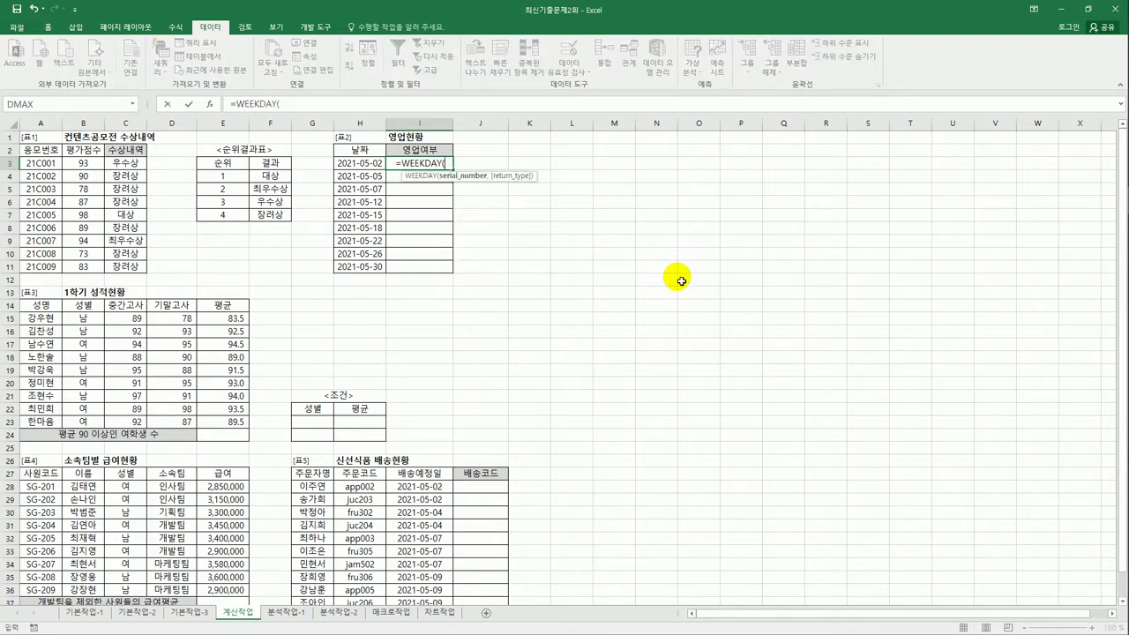
pyautogui.click(378, 164)
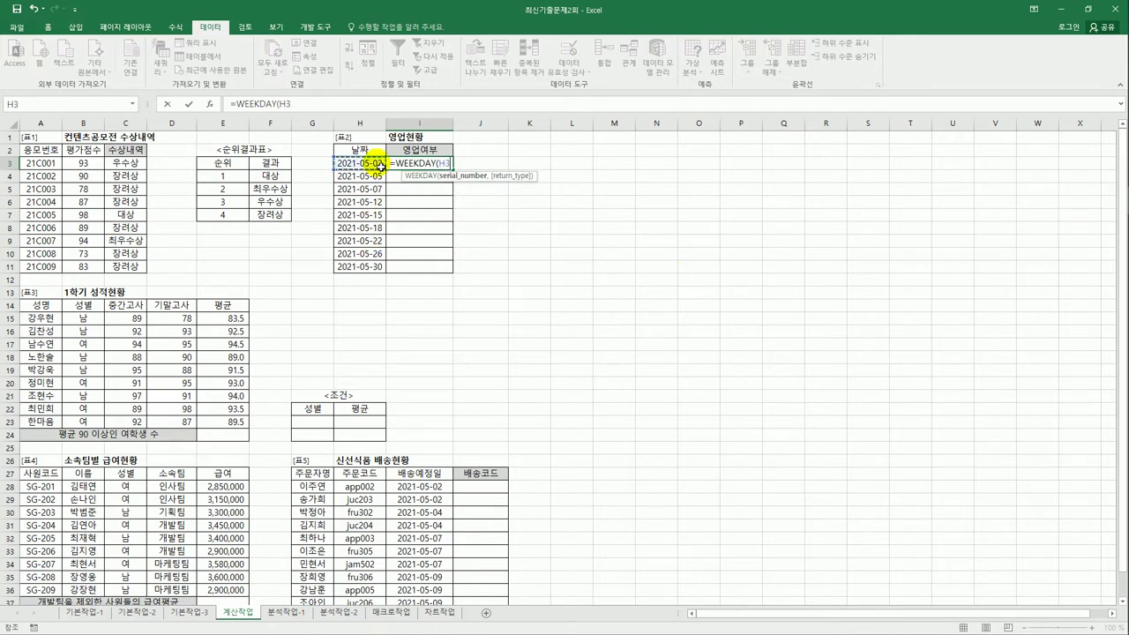
pyautogui.write(',')
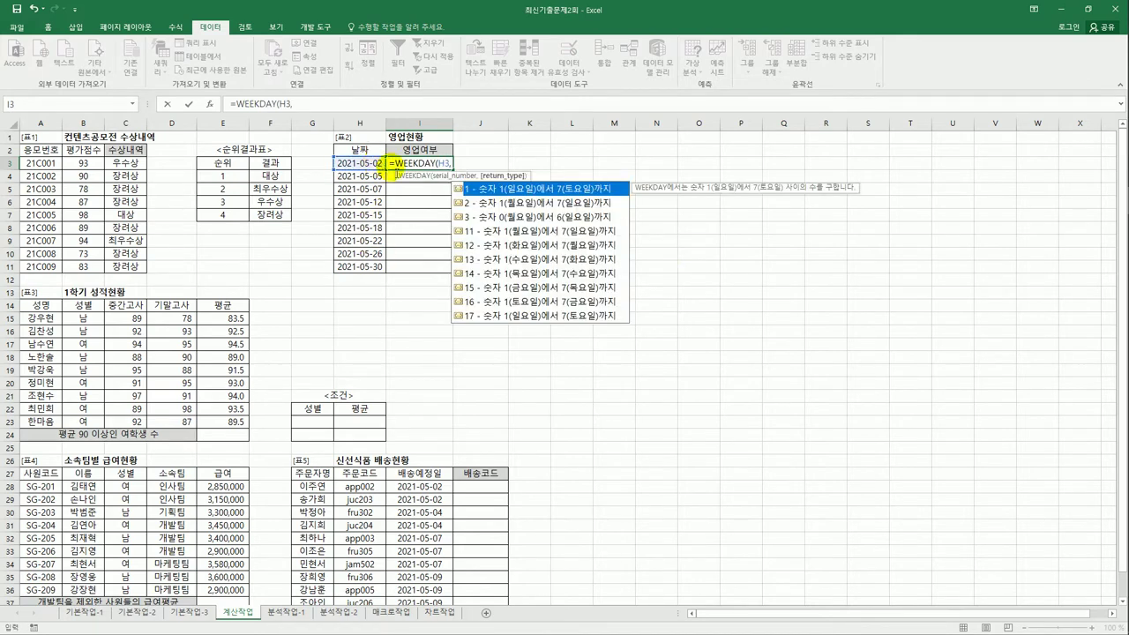
pyautogui.doubleClick(514, 190)
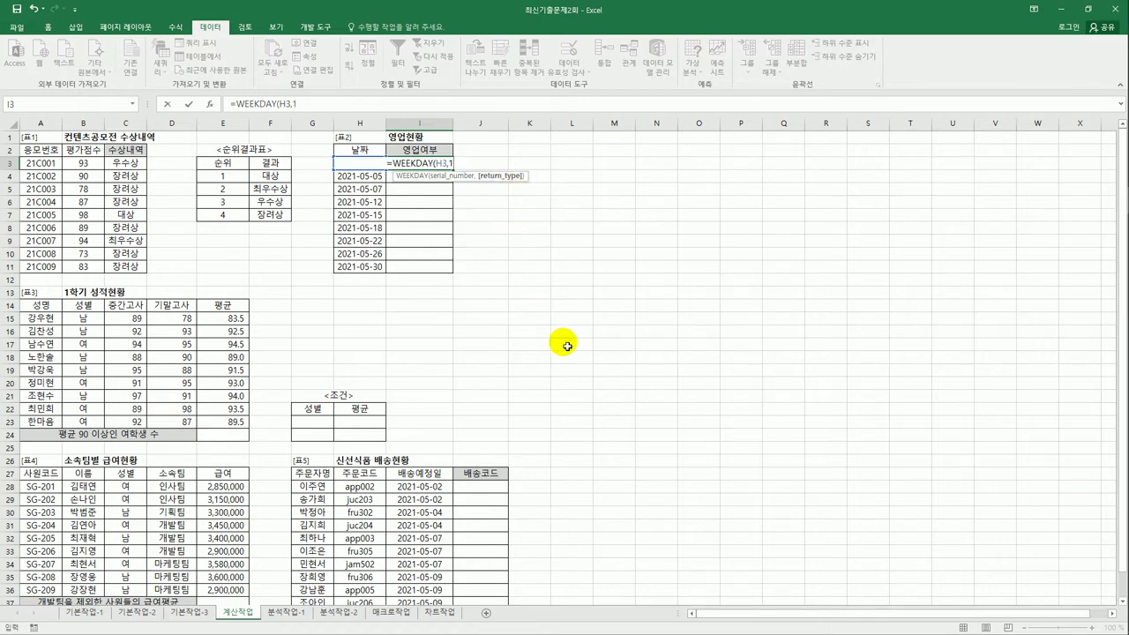
pyautogui.write(')')
pyautogui.hotkey('ctrl', 'Return')
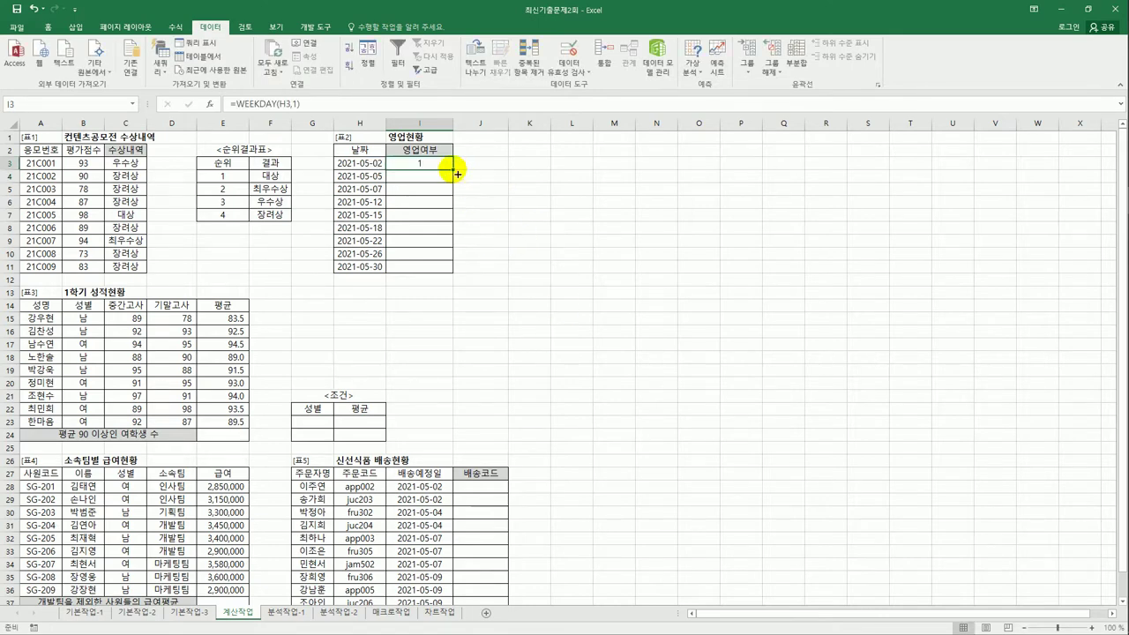
pyautogui.moveTo(453, 169); pyautogui.dragTo(453, 276)
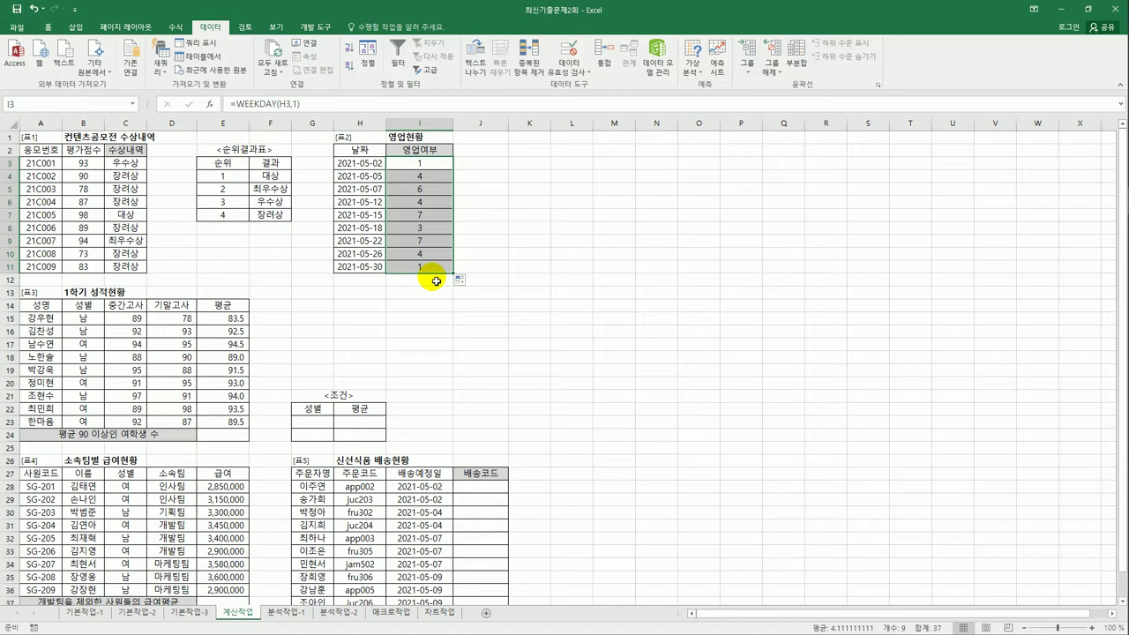
# Wrap the WEEKDAY formula in I3 in IF, returning "휴업" when it equals 1 and "영업" otherwise.
pyautogui.click(435, 167)
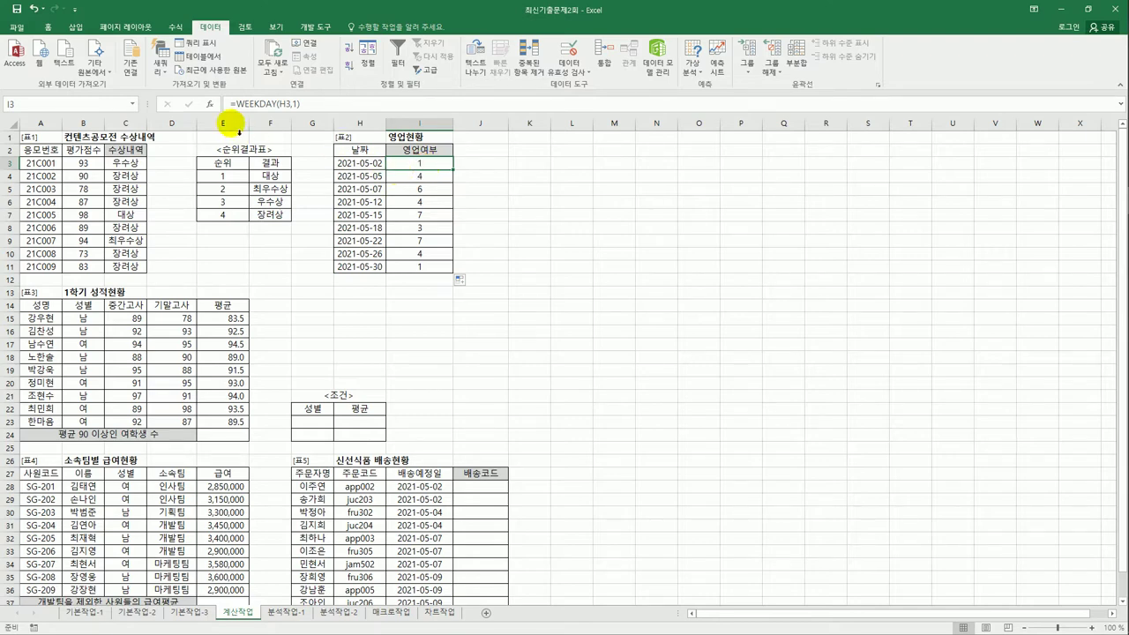
pyautogui.click(236, 107)
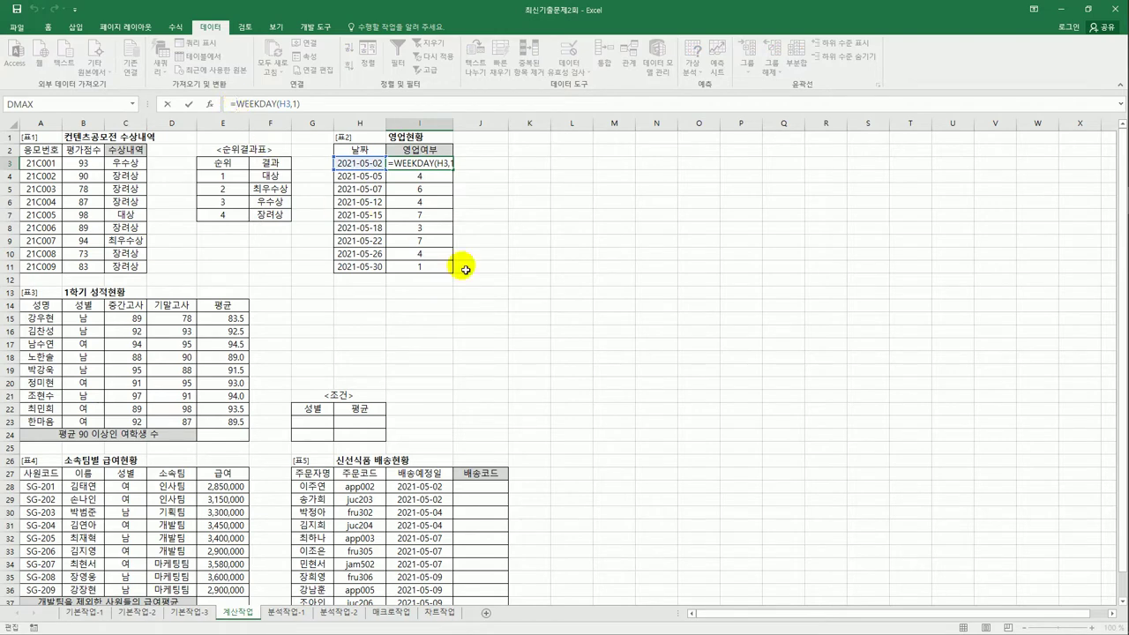
pyautogui.write('IF(')
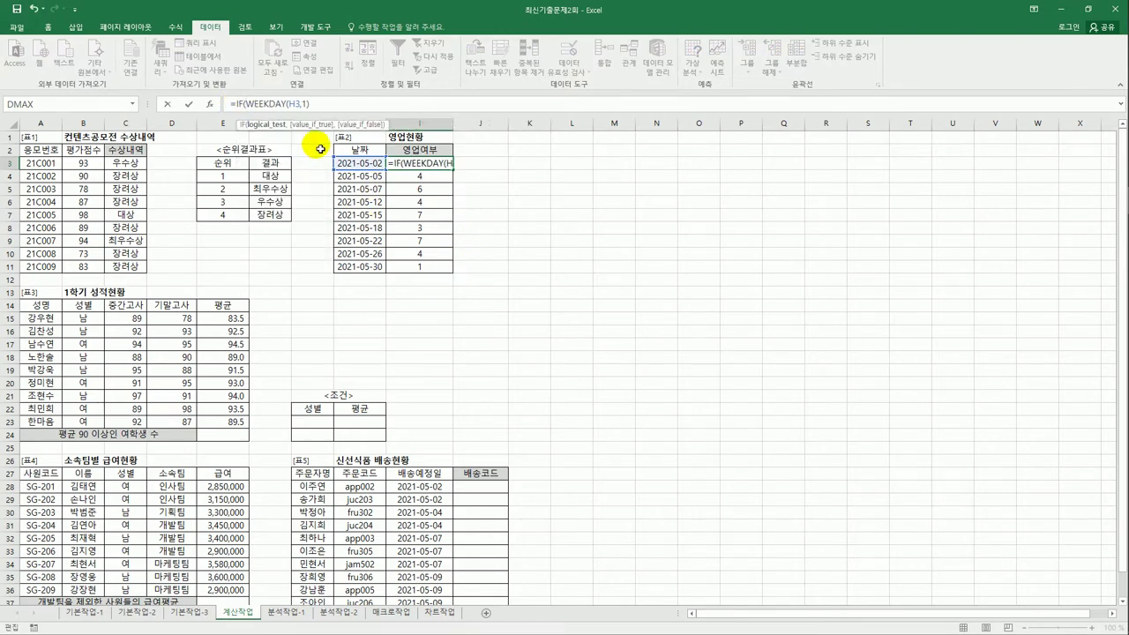
pyautogui.write('=')
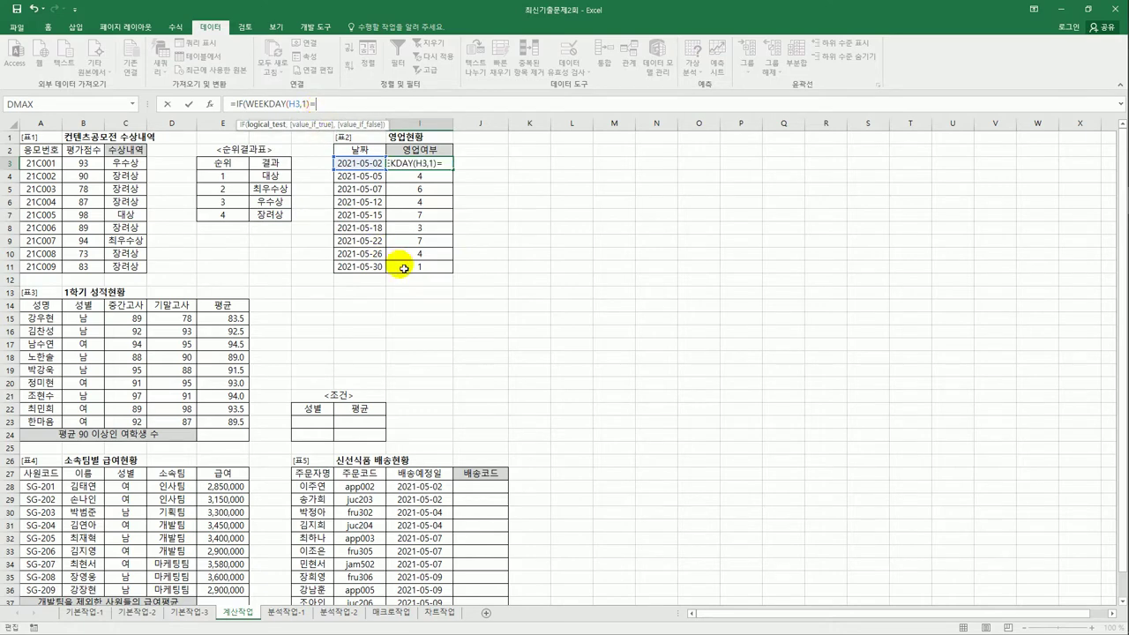
pyautogui.write('1,"gb')
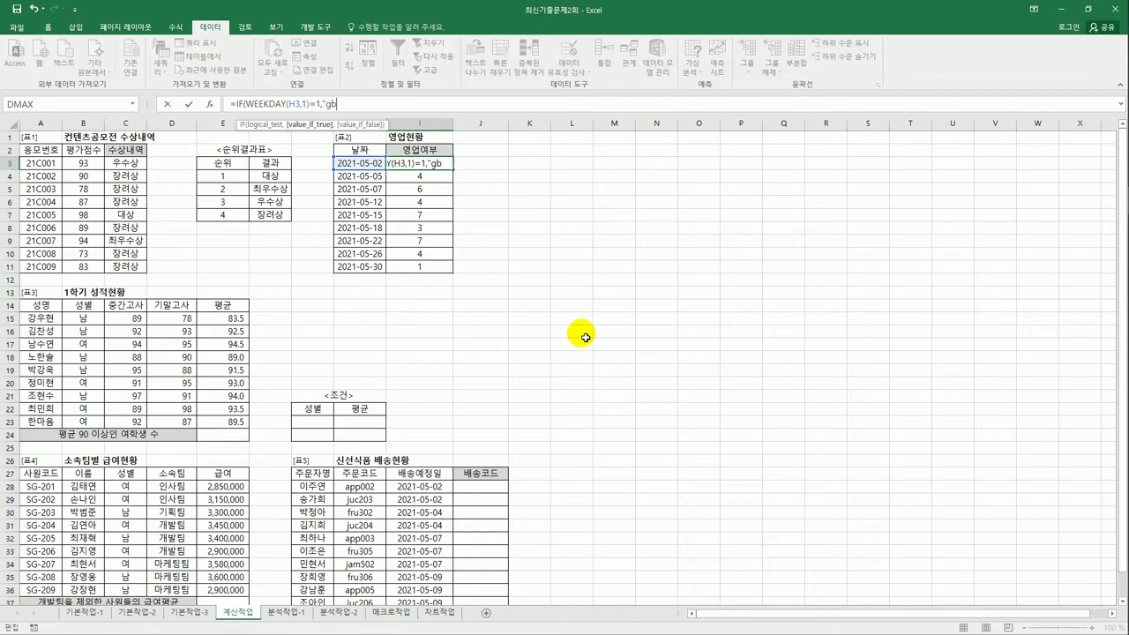
pyautogui.press('BackSpace')
pyautogui.write('휴업","')
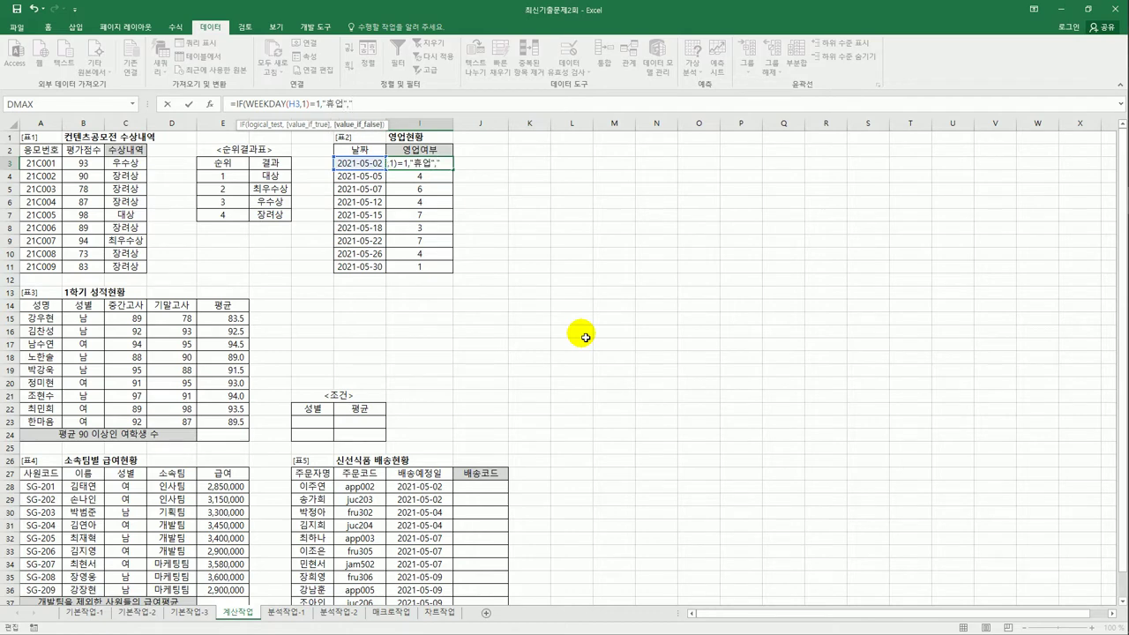
pyautogui.write('영업")')
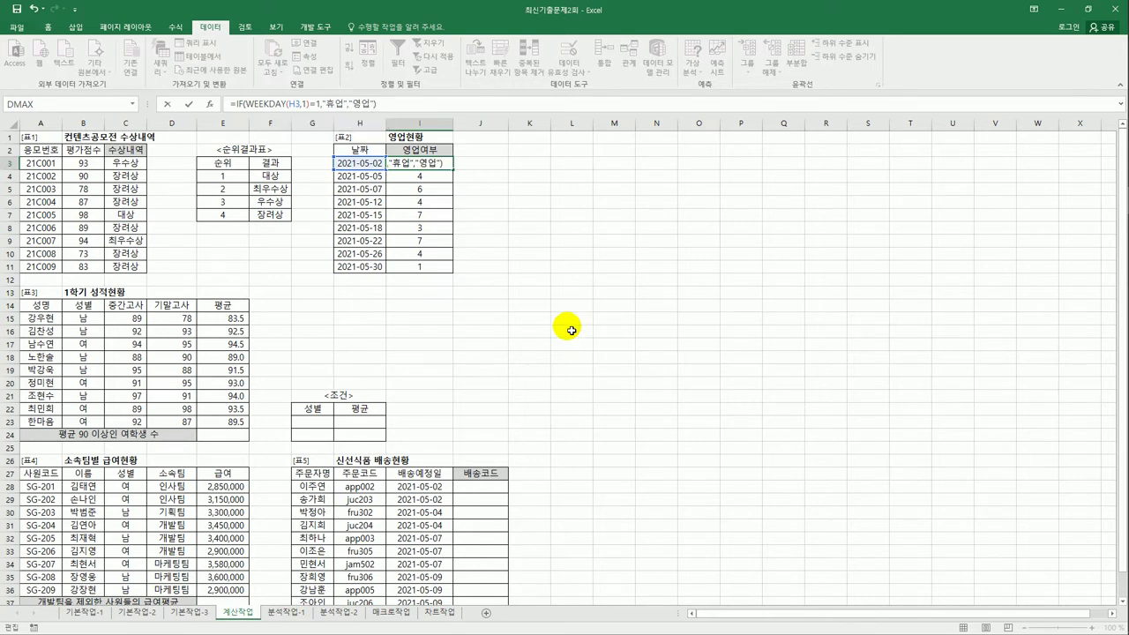
# Review the logical test in I3's IF formula, commit the formula and fill it down to I11.
pyautogui.moveTo(247, 104); pyautogui.dragTo(320, 104)
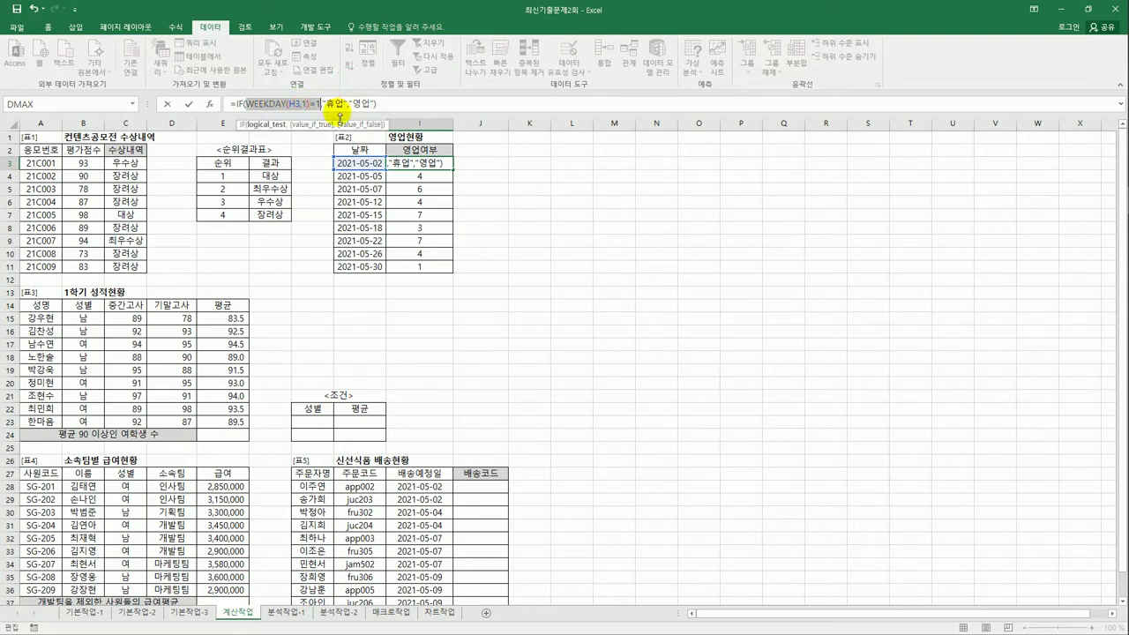
pyautogui.click(388, 107)
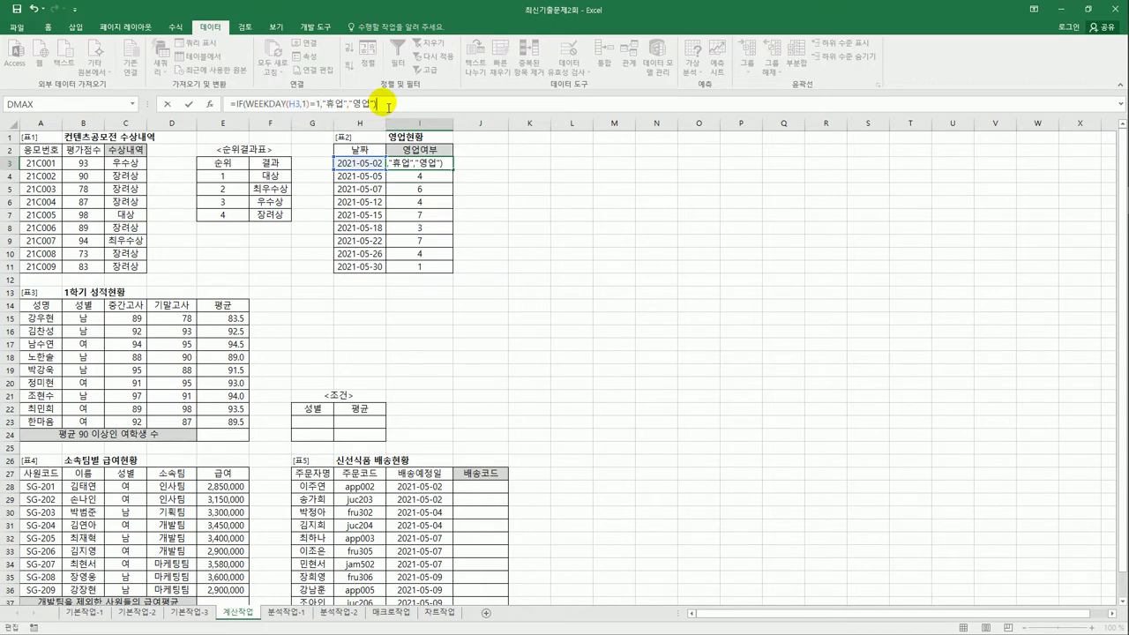
pyautogui.click(444, 164)
pyautogui.moveTo(453, 169); pyautogui.dragTo(453, 273)
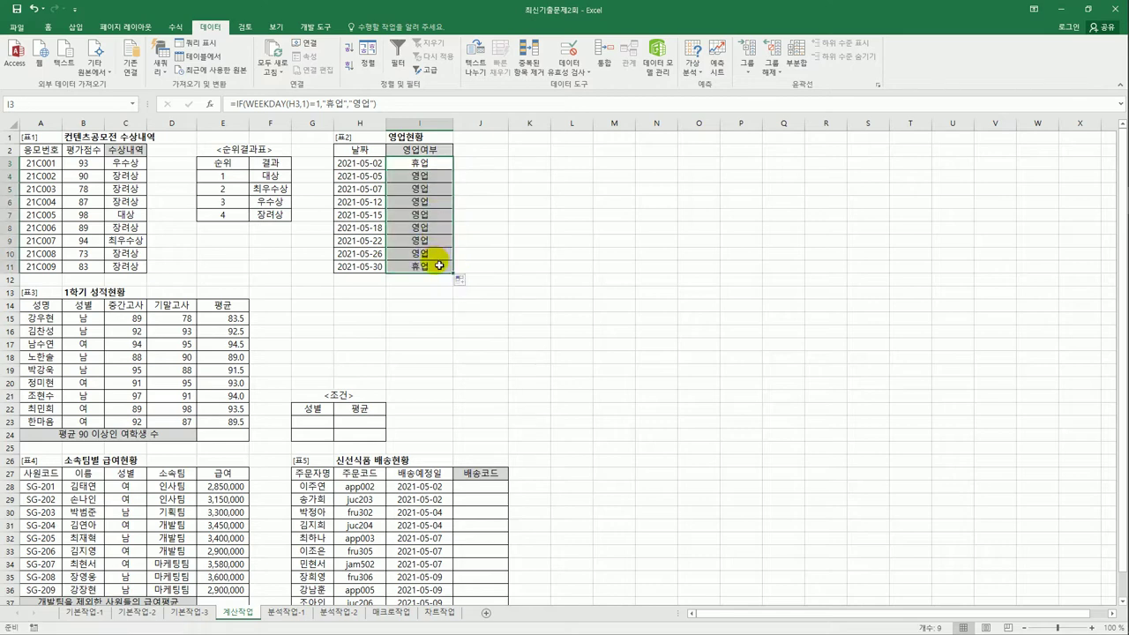
pyautogui.click(440, 164)
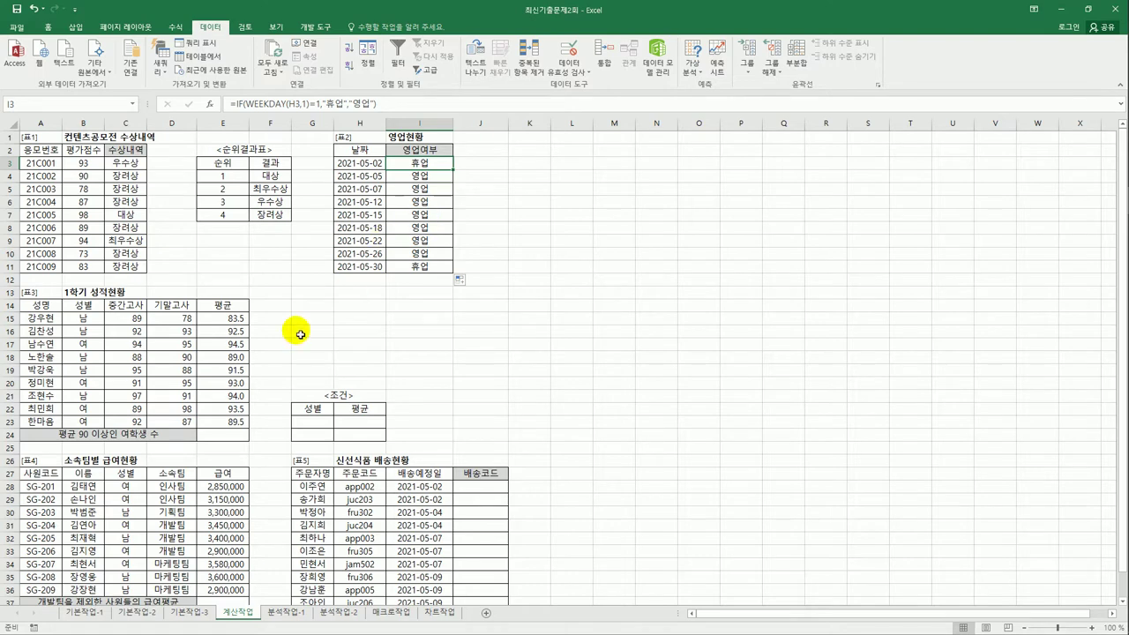
# Copy 여 from B17 of 표3 into G23 as the 성별 criterion of the <조건> range.
pyautogui.click(222, 437)
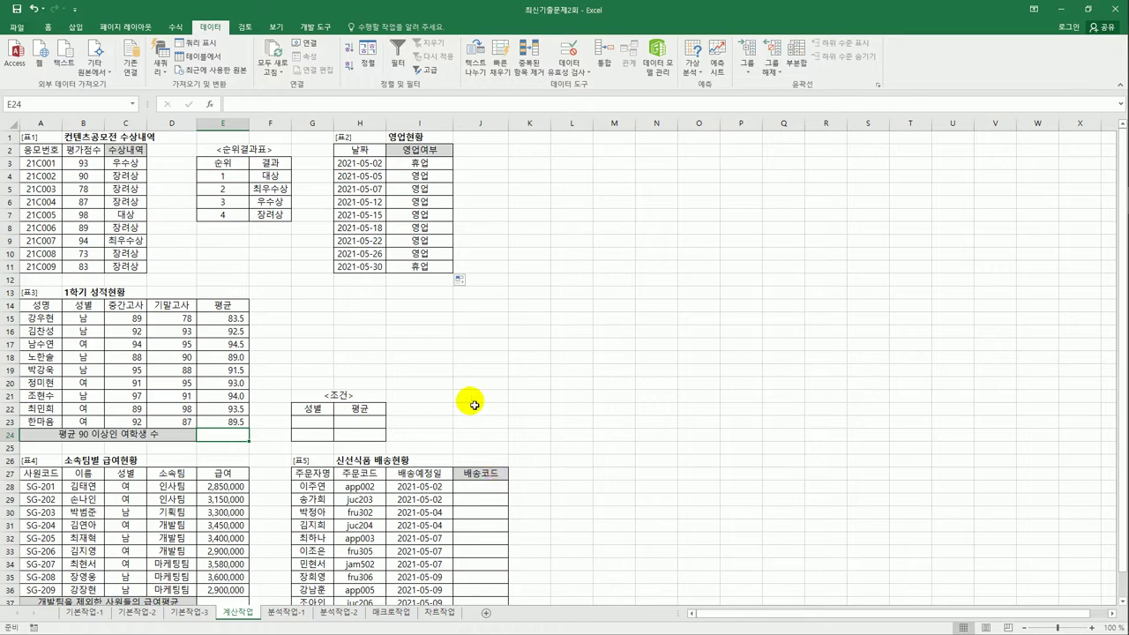
pyautogui.click(309, 410)
pyautogui.moveTo(336, 412); pyautogui.dragTo(358, 436)
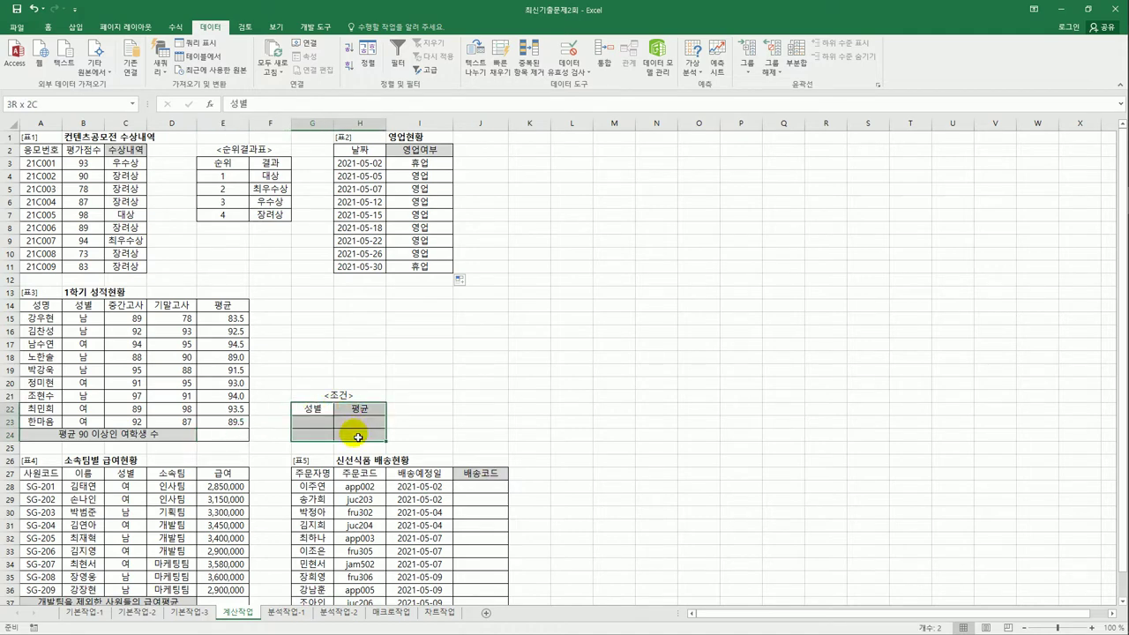
pyautogui.moveTo(358, 437); pyautogui.dragTo(358, 436)
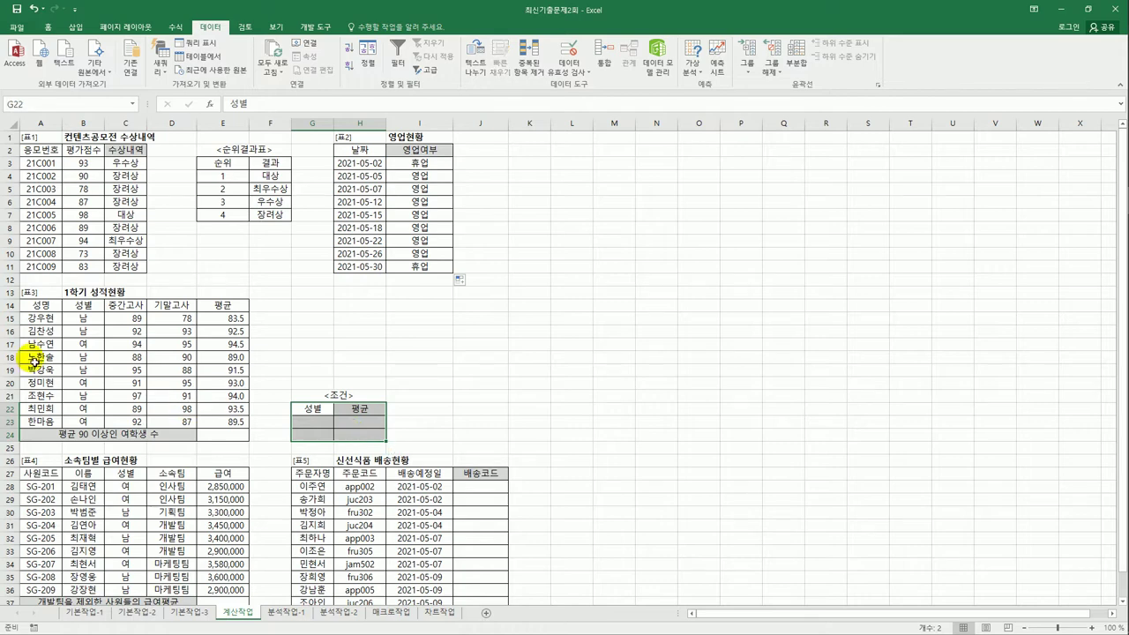
pyautogui.click(84, 344)
pyautogui.hotkey('ctrl', 'c')
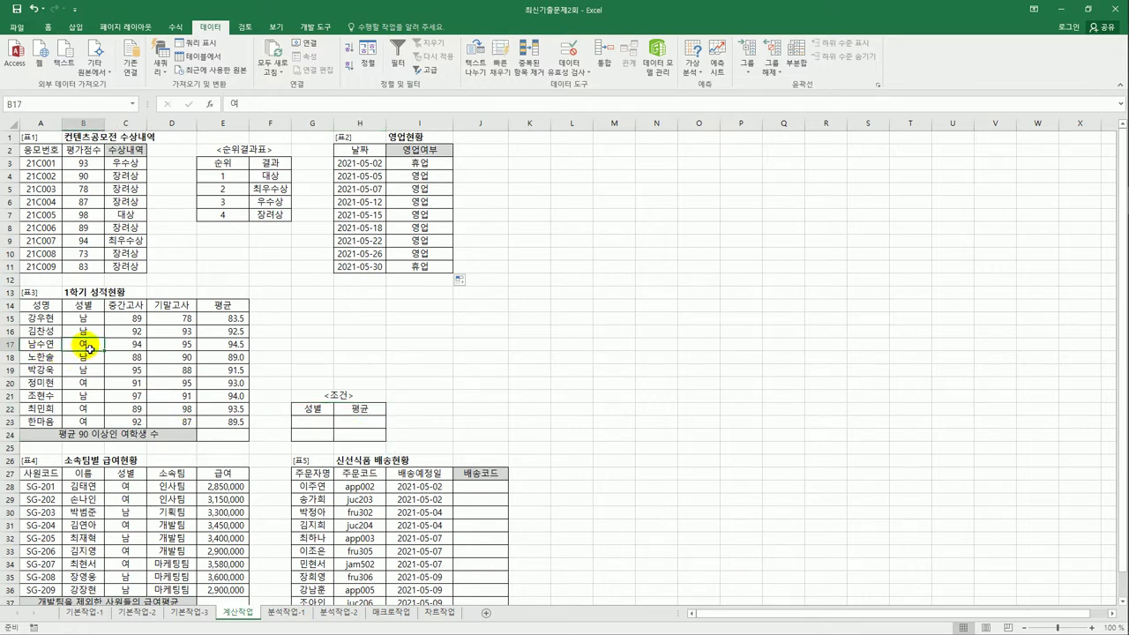
pyautogui.click(301, 423)
pyautogui.hotkey('ctrl', 'v')
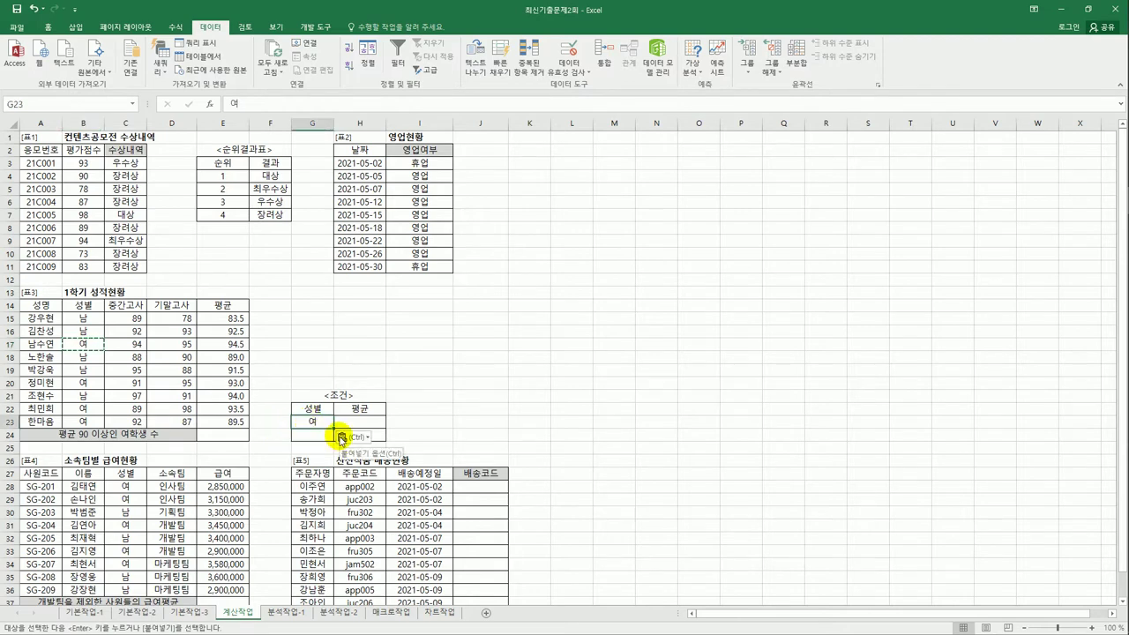
# Enter >=90 in H23 as the 평균 criterion of the <조건> range.
pyautogui.click(353, 426)
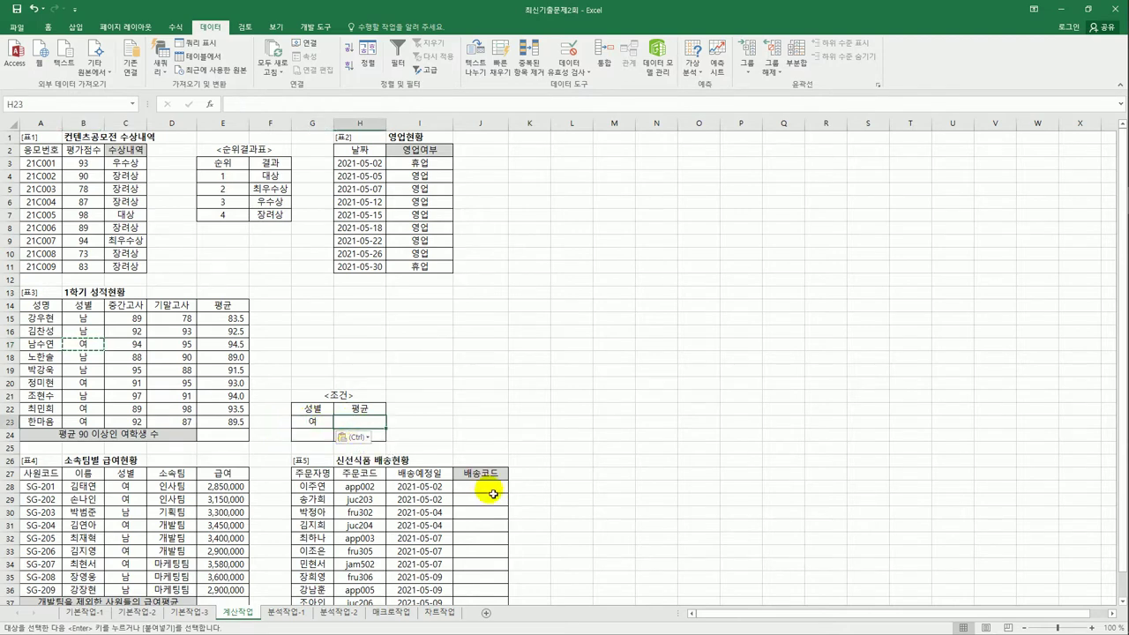
pyautogui.write('>=9')
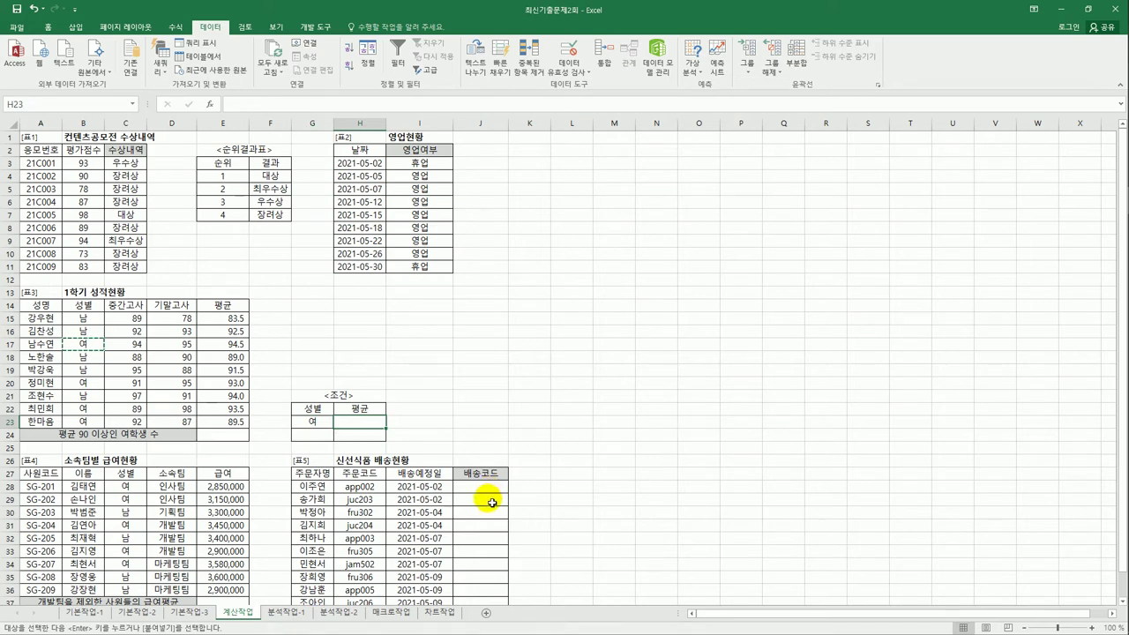
pyautogui.write('0')
pyautogui.press('Return')
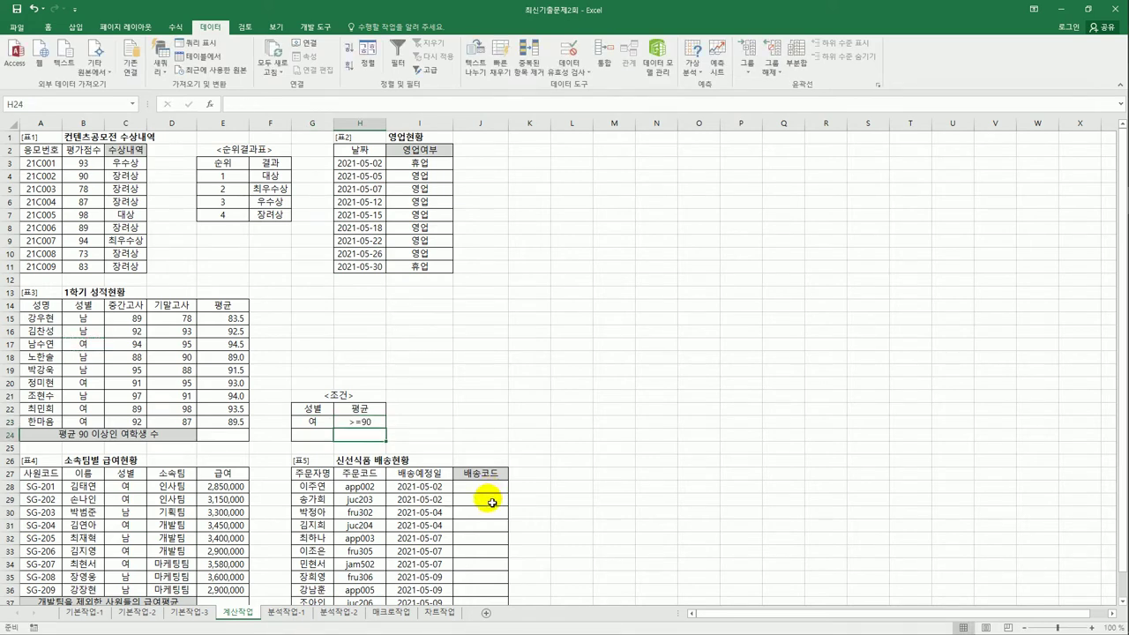
# Compare the criteria in G22:H23 with the gender and average values of the 여 rows in 표3.
pyautogui.moveTo(310, 407); pyautogui.dragTo(351, 427)
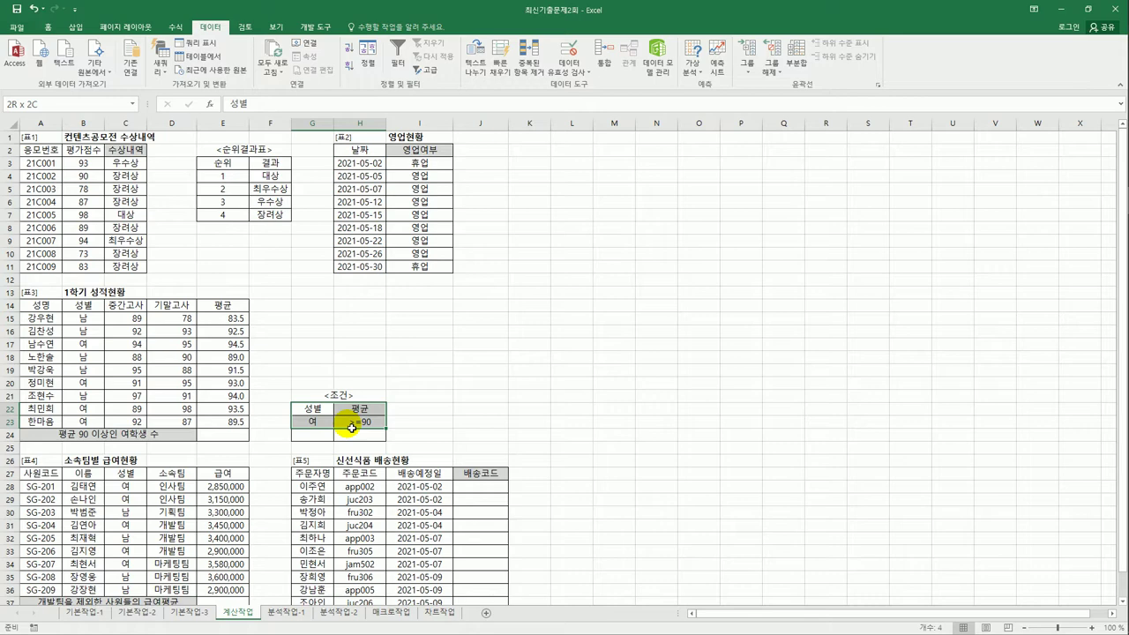
pyautogui.moveTo(351, 427); pyautogui.dragTo(351, 427)
pyautogui.moveTo(219, 439); pyautogui.dragTo(226, 437)
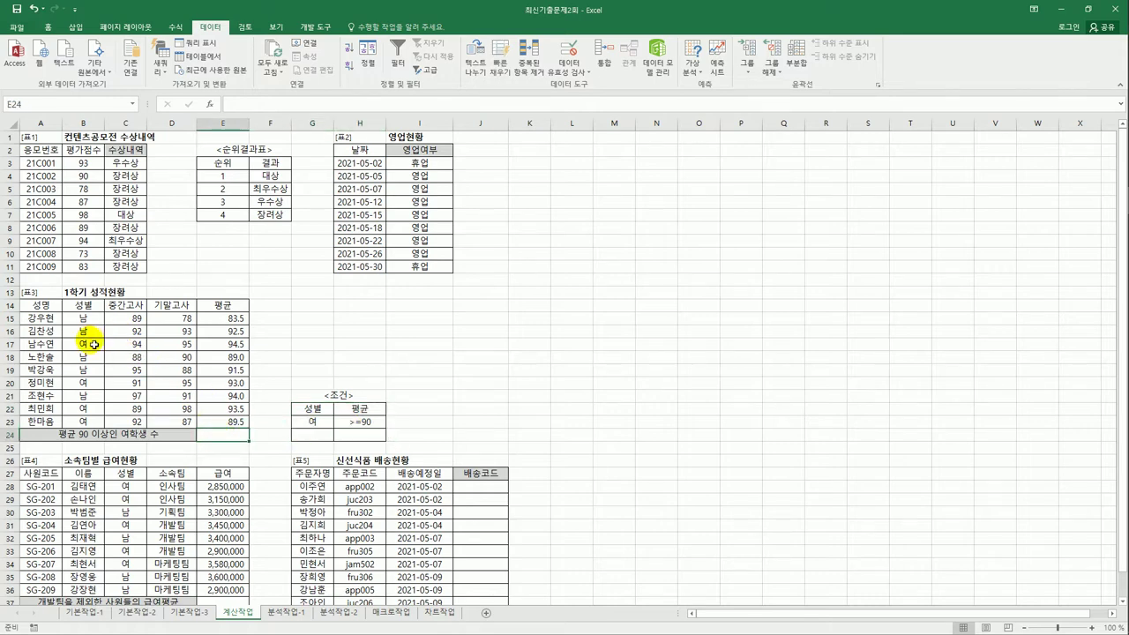
pyautogui.moveTo(88, 346); pyautogui.dragTo(221, 344)
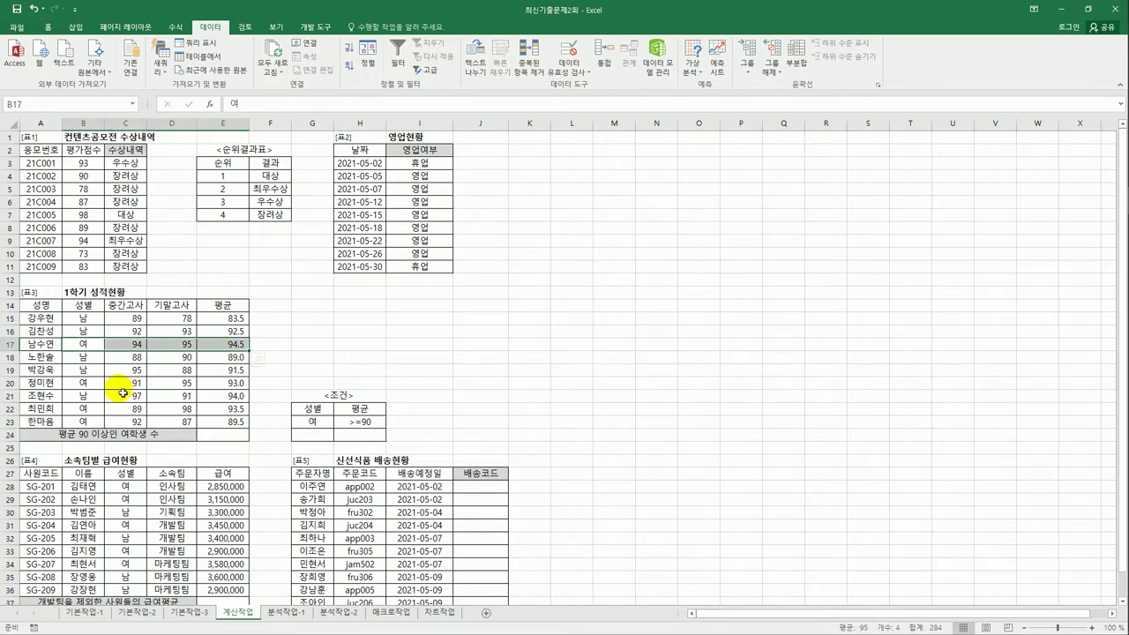
pyautogui.moveTo(95, 386); pyautogui.dragTo(222, 388)
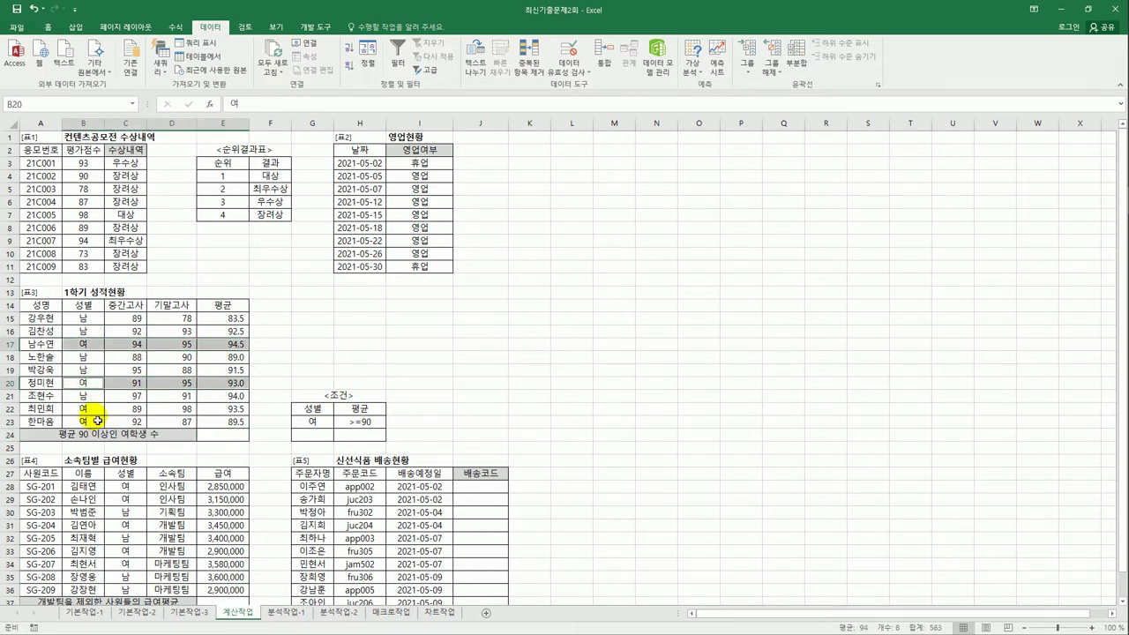
pyautogui.moveTo(83, 405); pyautogui.dragTo(223, 422)
# Build =DCOUNTA(A14:E23,B14,G22:H23) in E24 to count the female students averaging 90 or more in 표3.
pyautogui.click(224, 438)
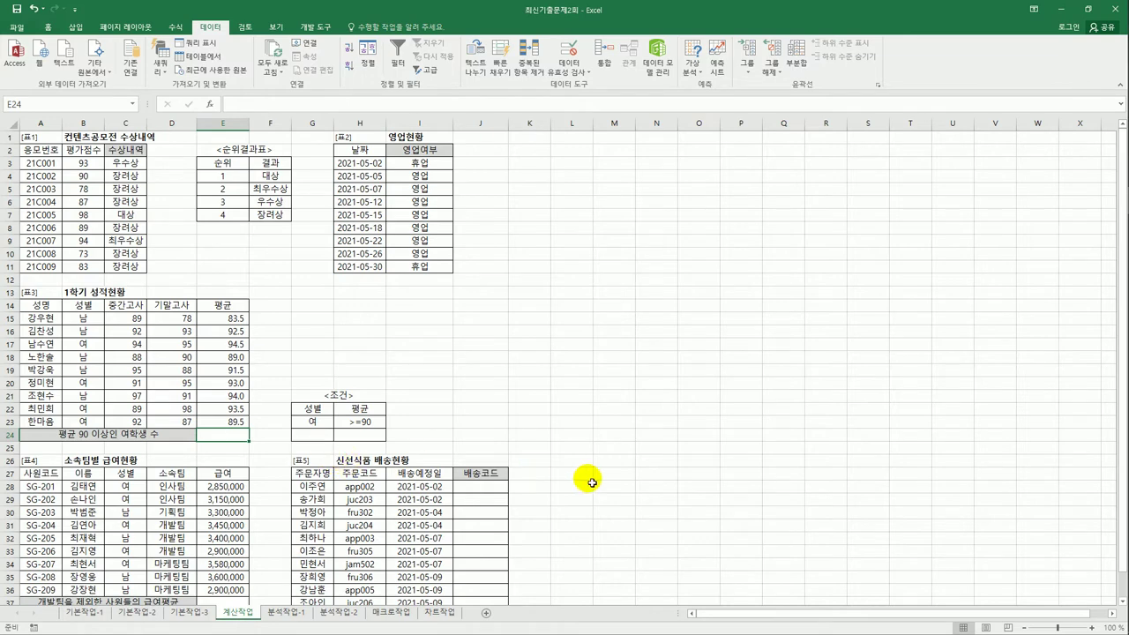
pyautogui.write('=da')
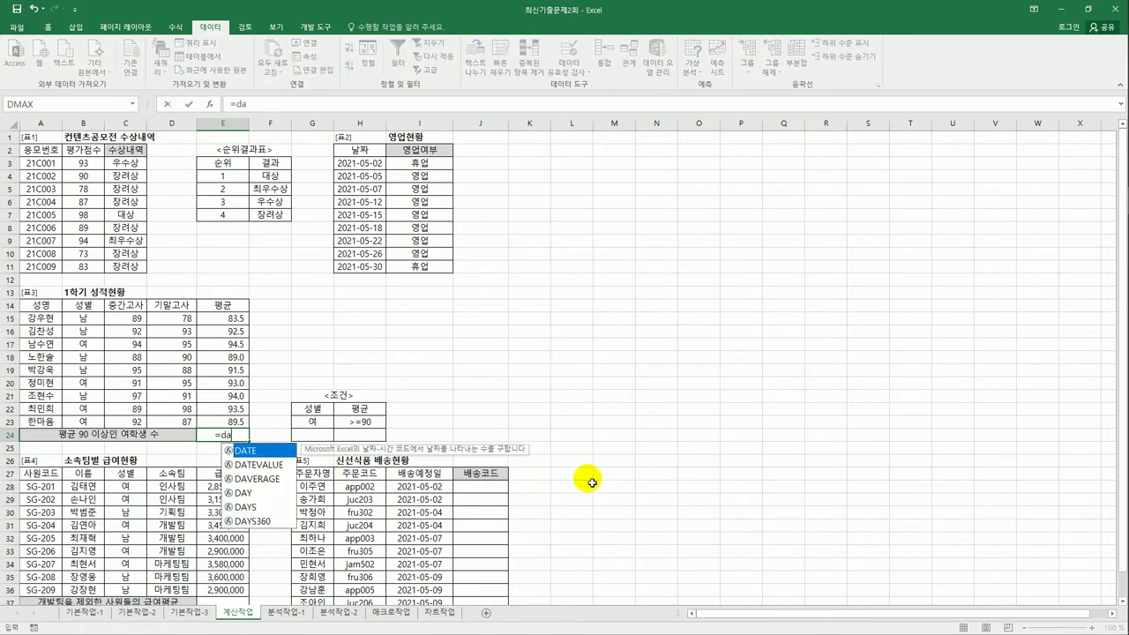
pyautogui.press('BackSpace')
pyautogui.write('c')
pyautogui.press('Down')
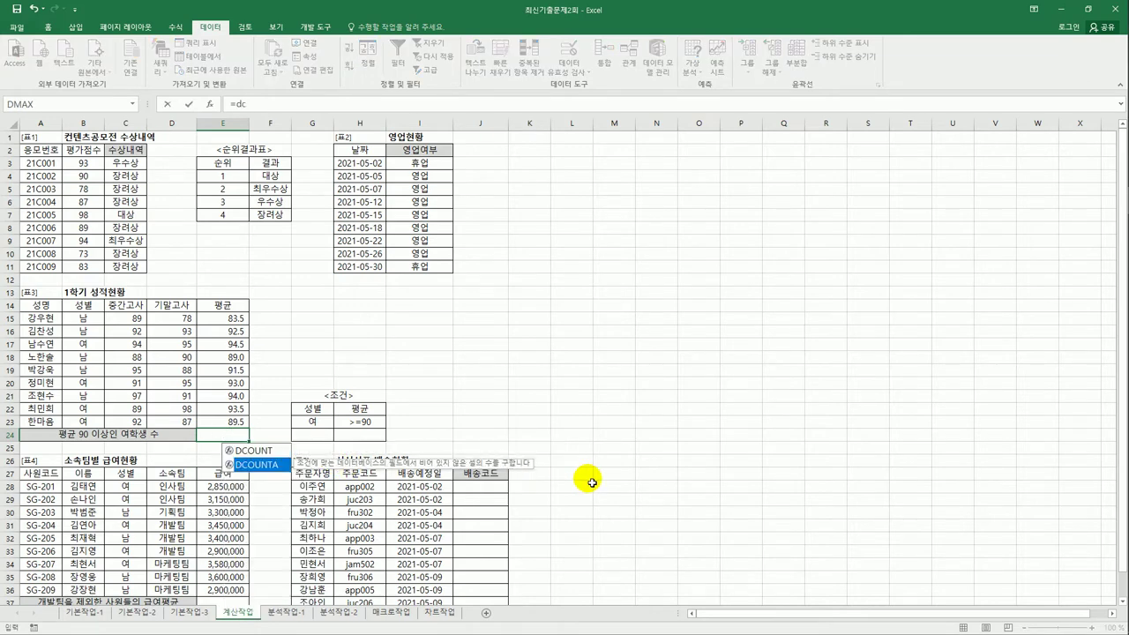
pyautogui.press('Tab')
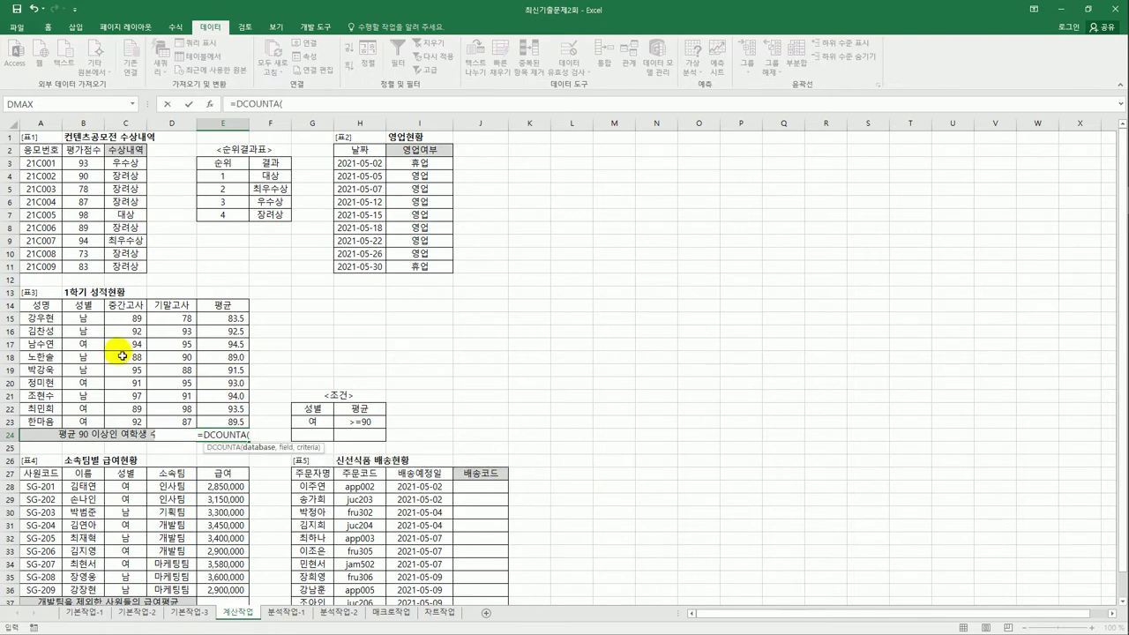
pyautogui.moveTo(40, 306); pyautogui.dragTo(227, 425)
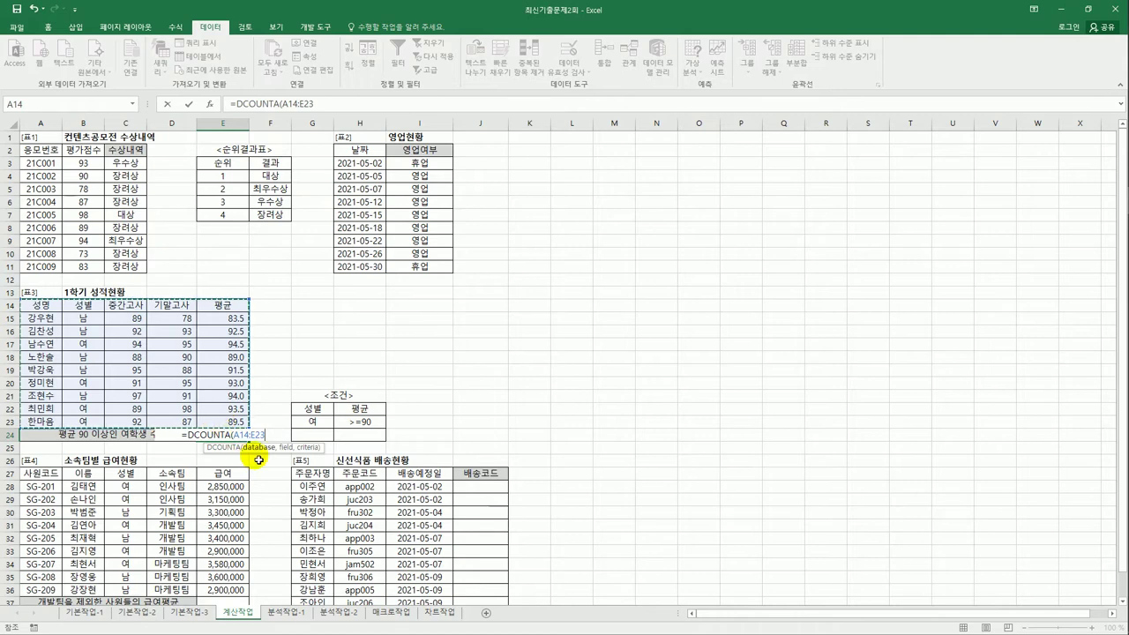
pyautogui.write(',')
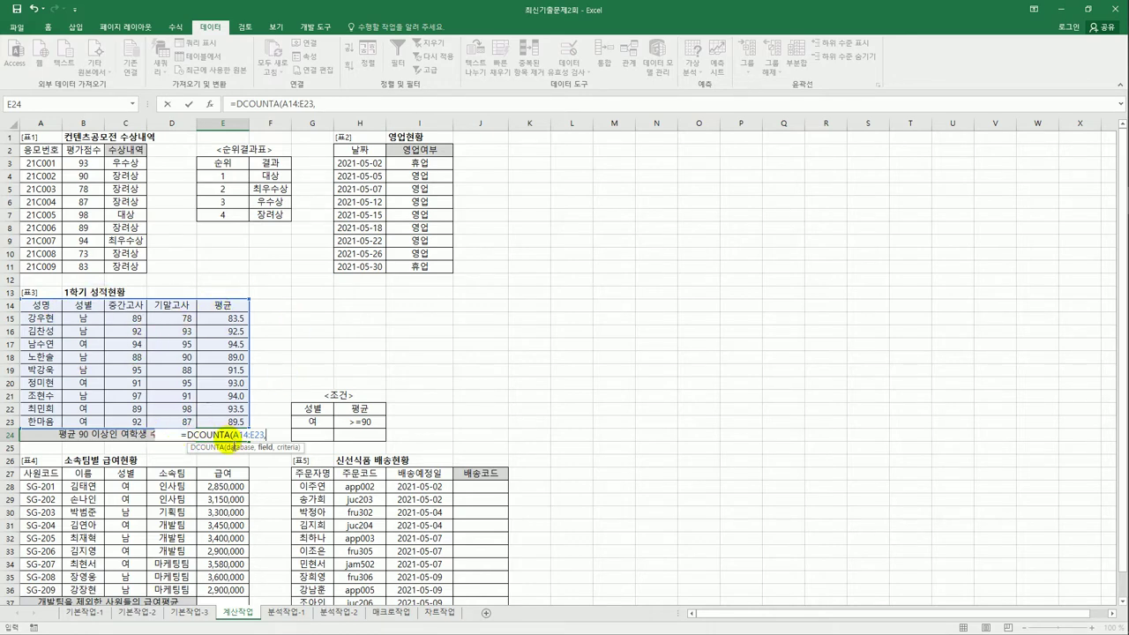
pyautogui.click(101, 307)
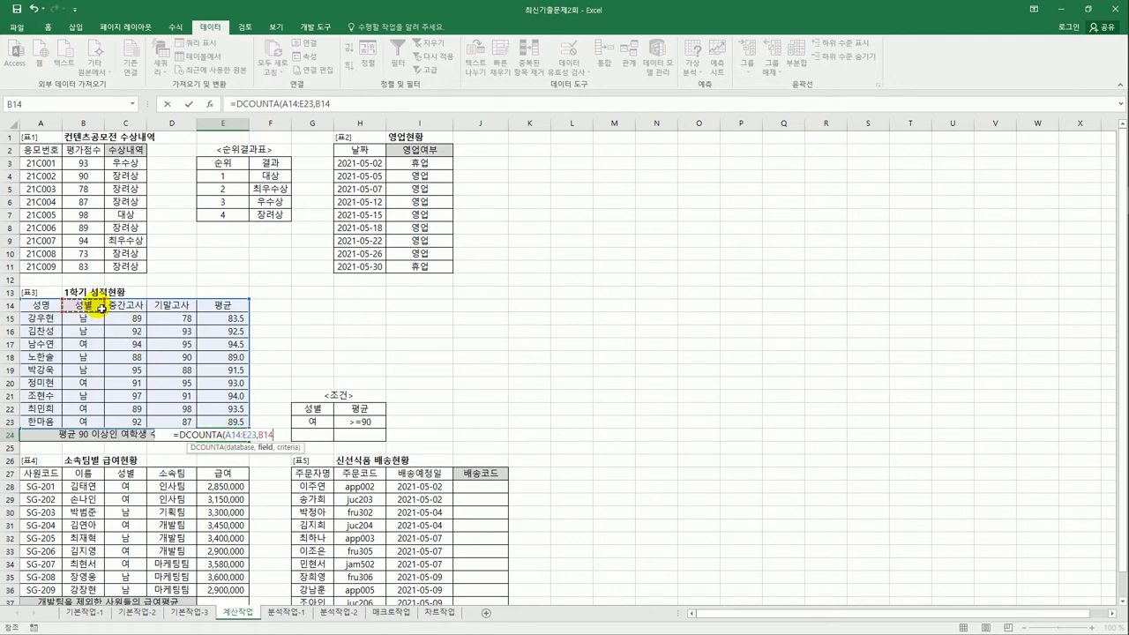
pyautogui.write(',')
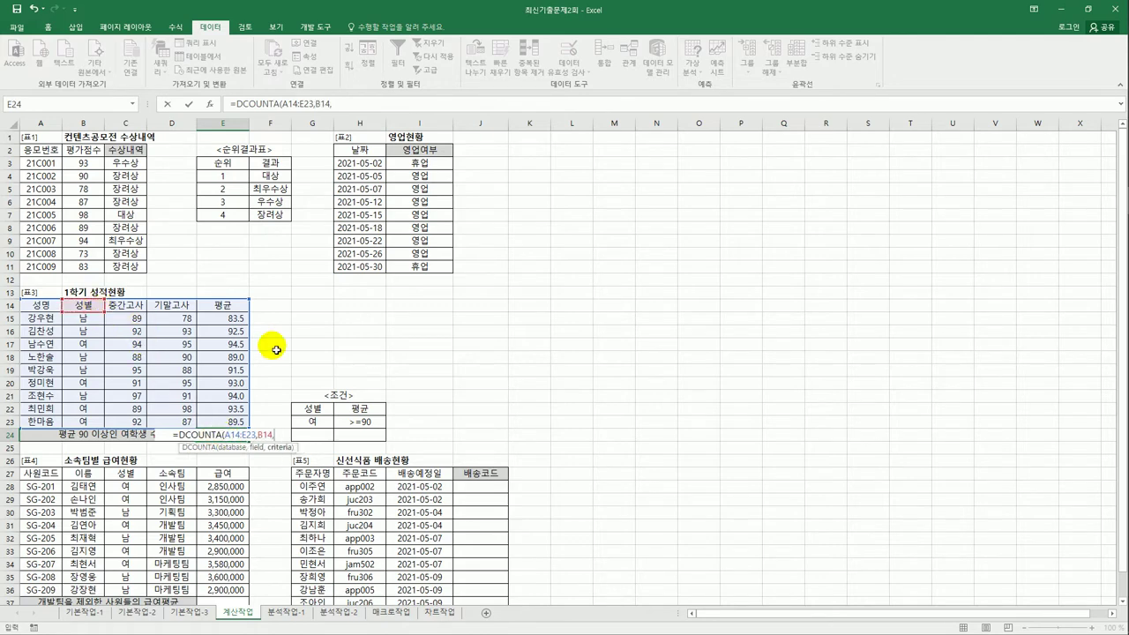
pyautogui.moveTo(313, 410); pyautogui.dragTo(365, 425)
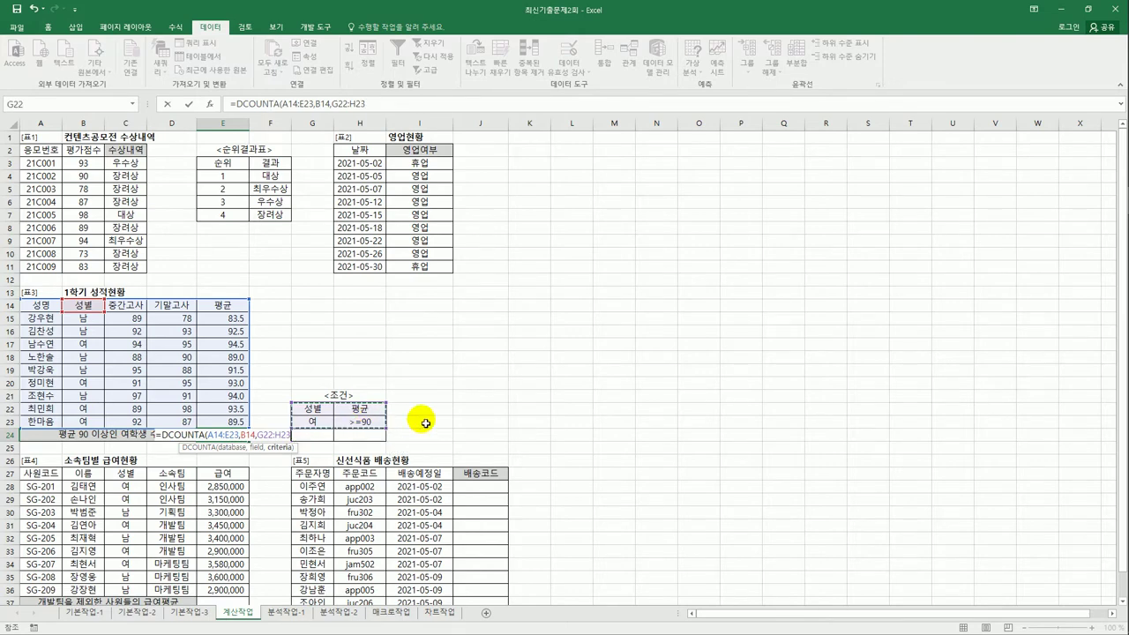
pyautogui.write(')')
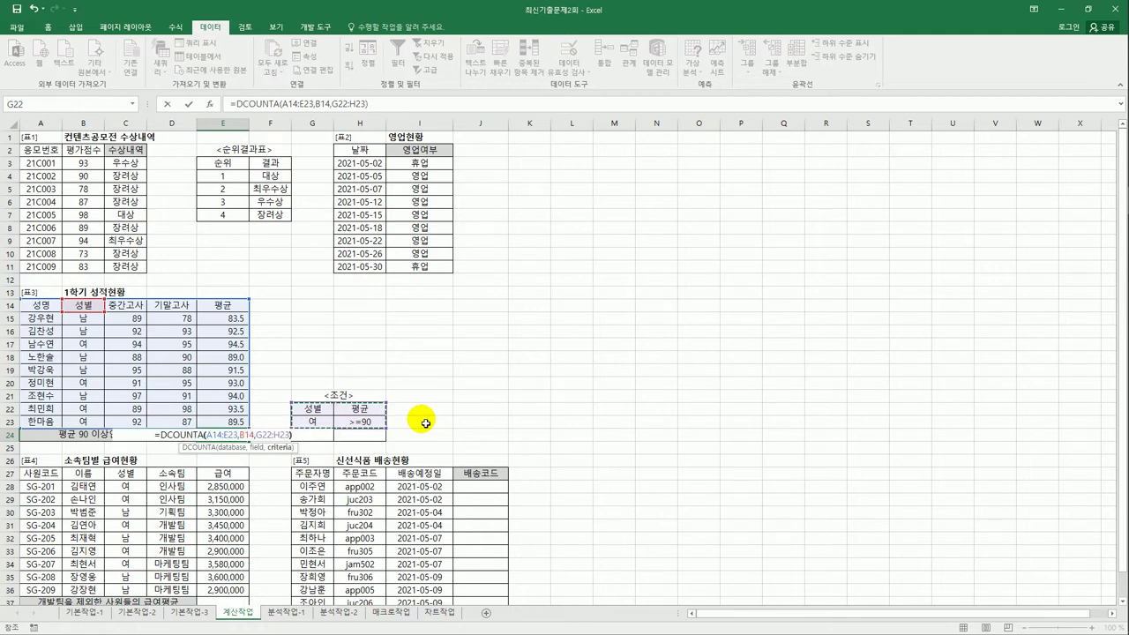
# Append &"명" to the DCOUNTA formula in E24 and commit it.
pyautogui.write('&"')
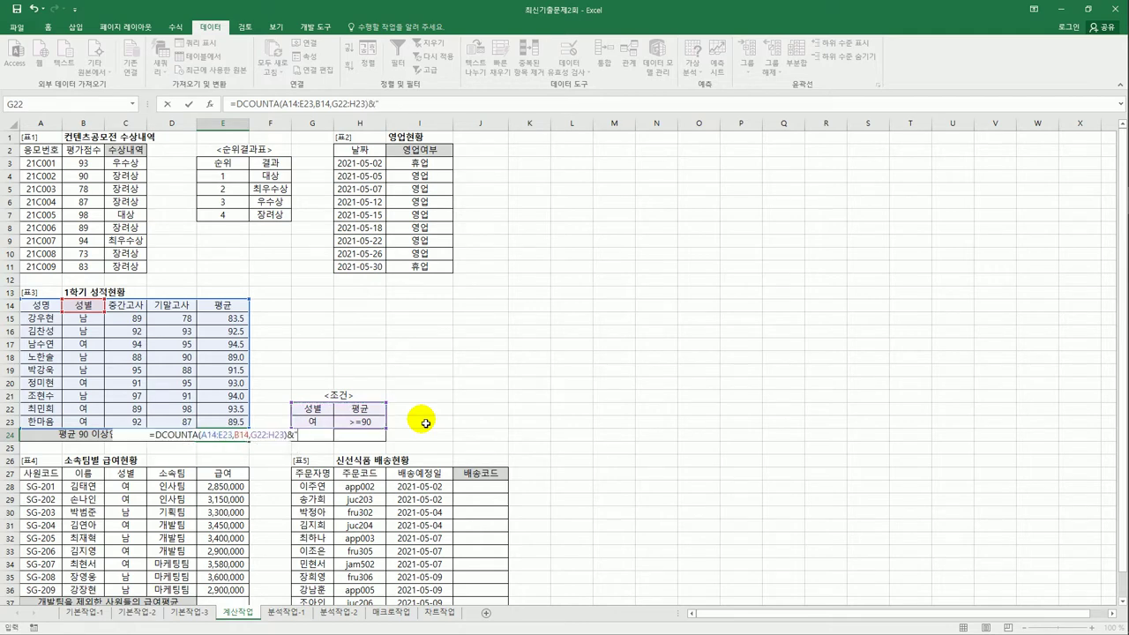
pyautogui.write('명"')
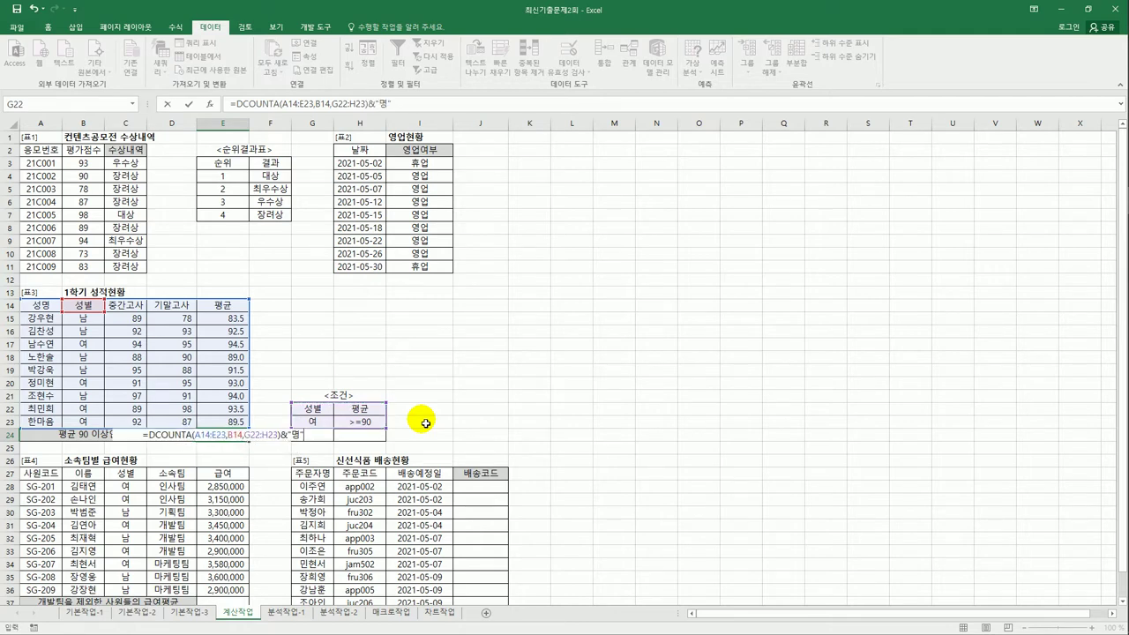
pyautogui.press('Return')
pyautogui.press('Up')
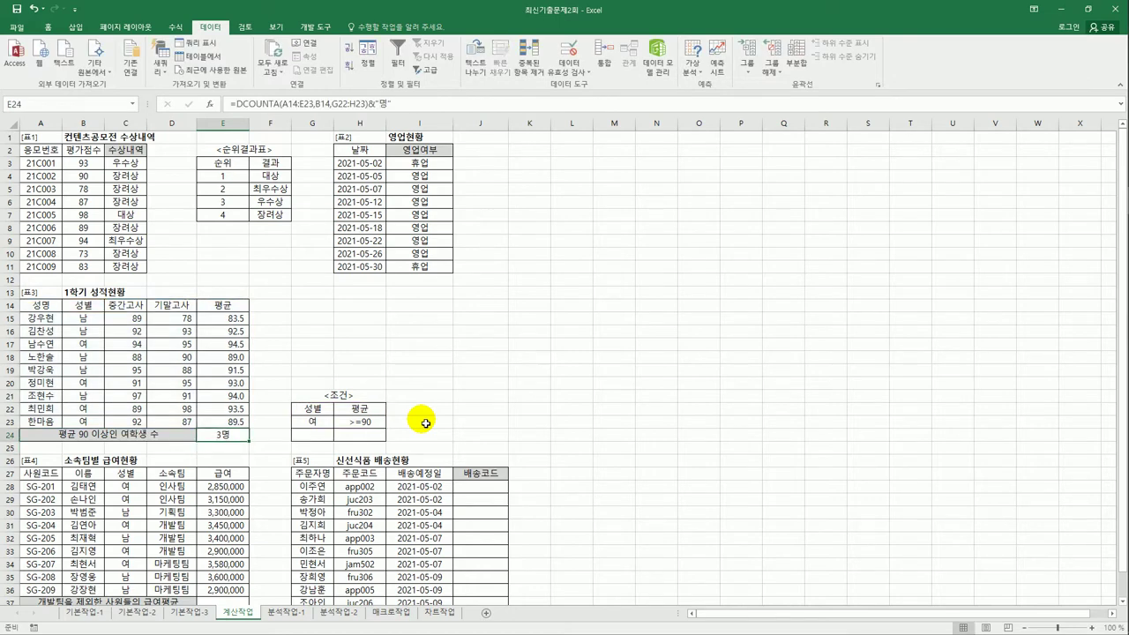
# Start a SUMIF formula in E37 of 표4 with the 소속팀 cells D28:D36 as its range.
pyautogui.scroll(-3, 361, 461)
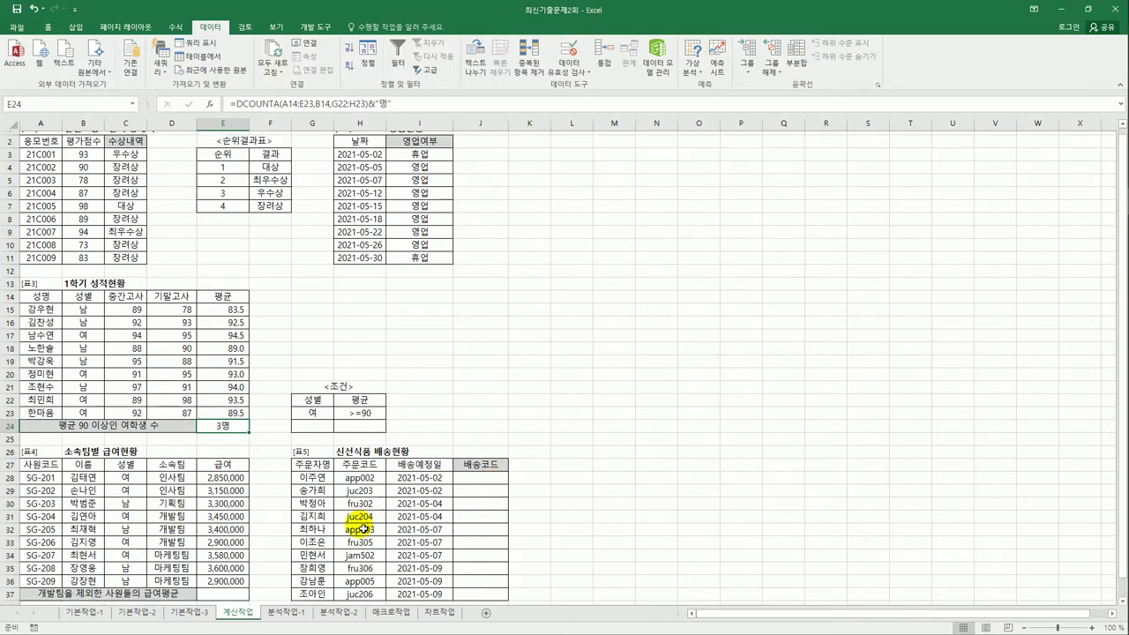
pyautogui.click(238, 486)
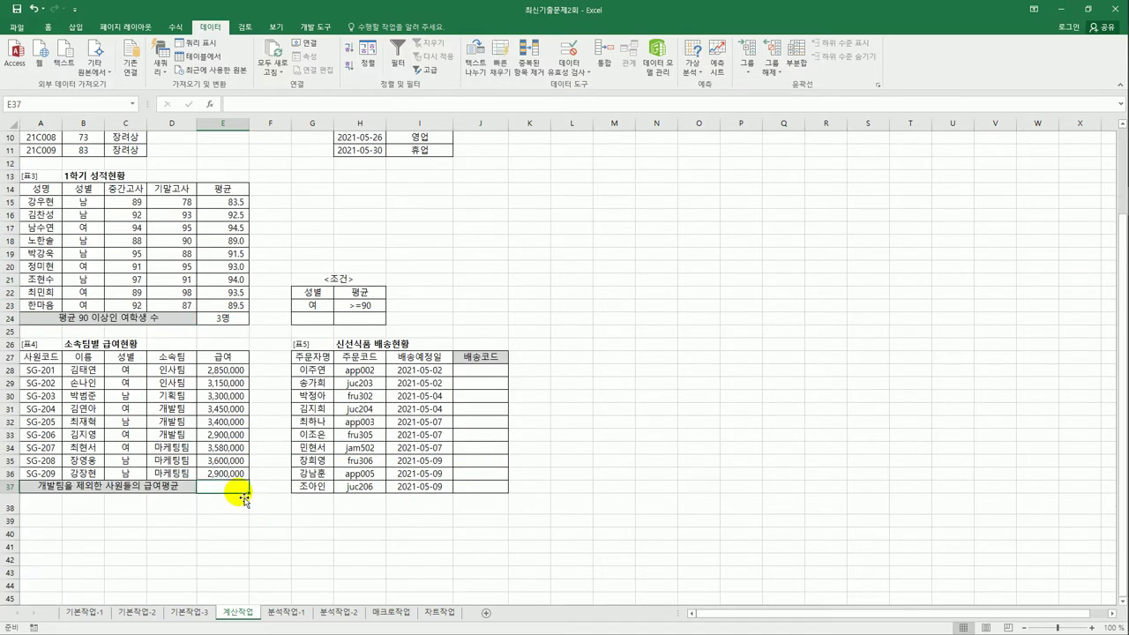
pyautogui.moveTo(167, 371); pyautogui.dragTo(167, 477)
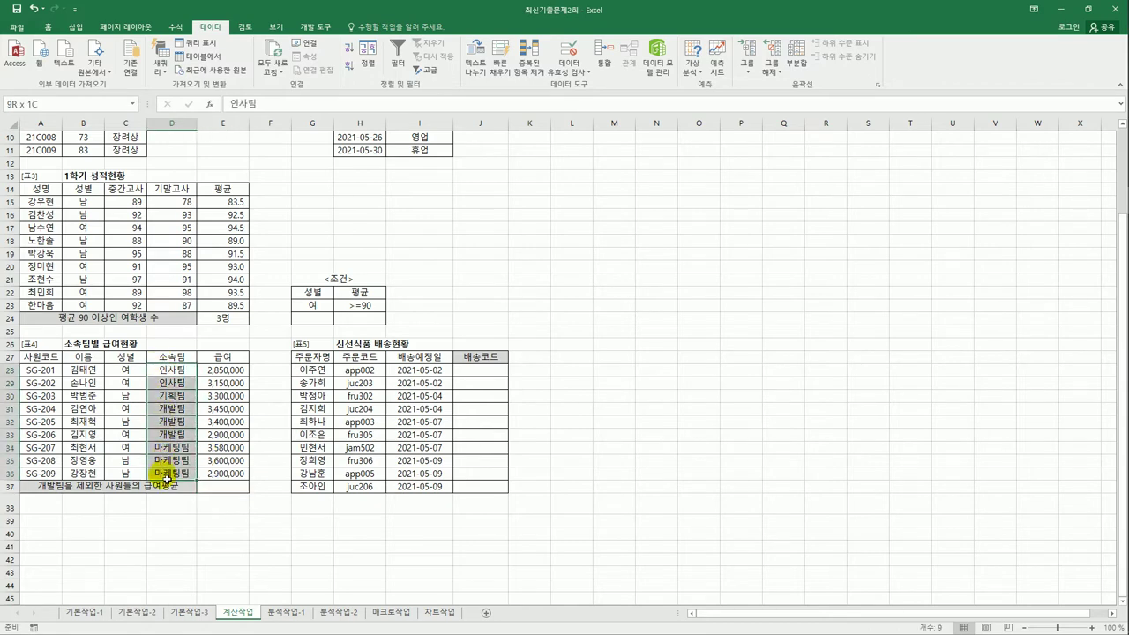
pyautogui.moveTo(226, 370); pyautogui.dragTo(234, 471)
pyautogui.click(226, 486)
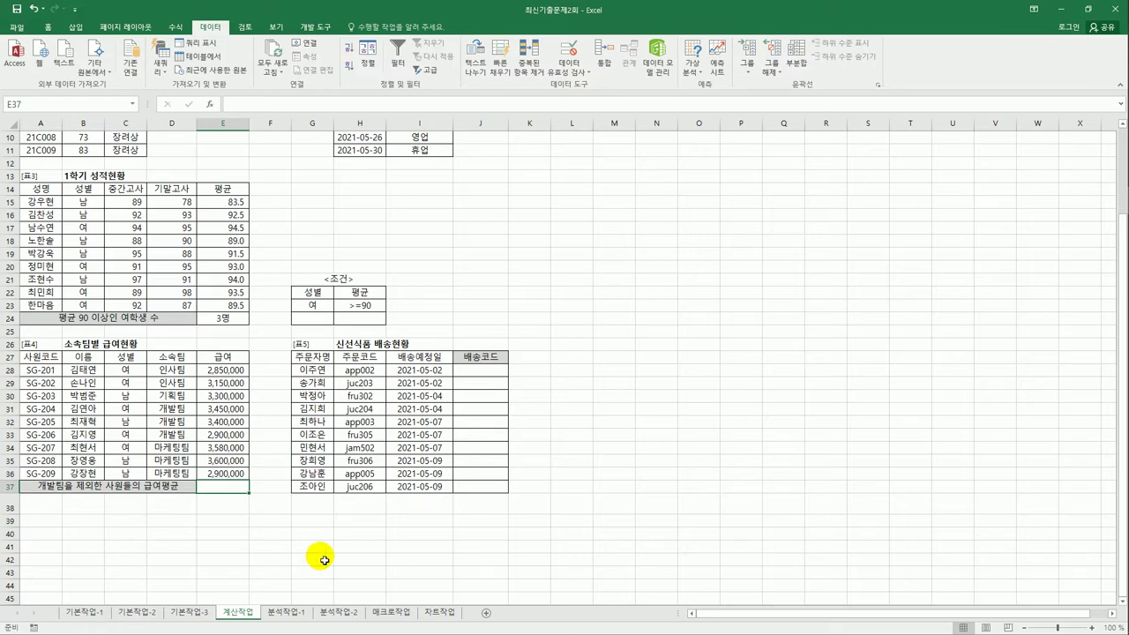
pyautogui.write('=ㄴ')
pyautogui.press('BackSpace')
pyautogui.write('sumi')
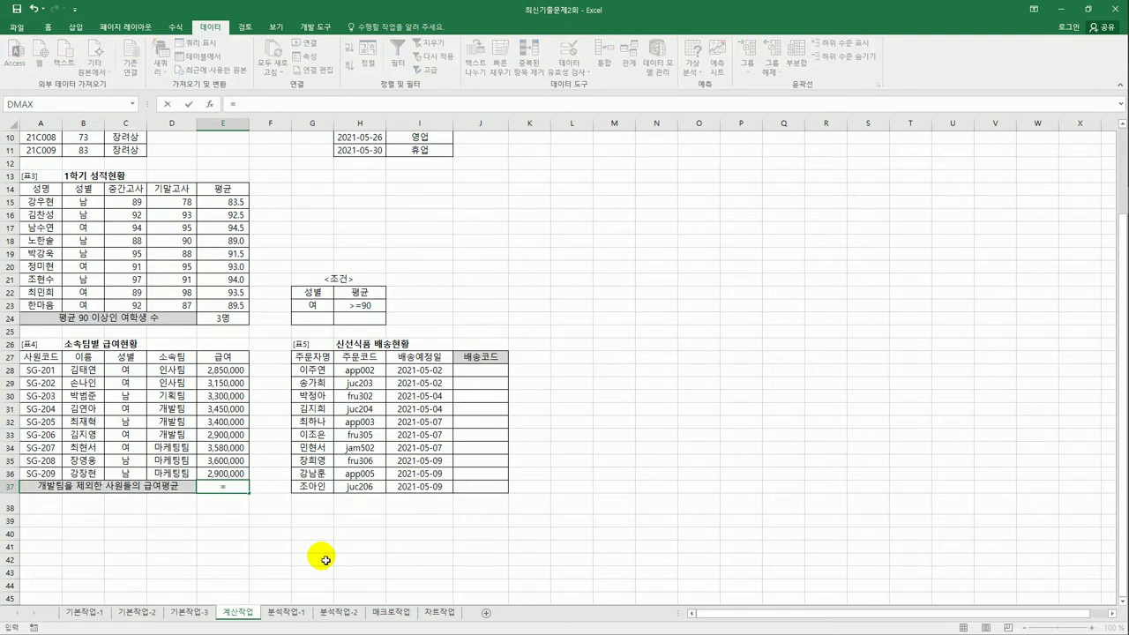
pyautogui.press('Tab')
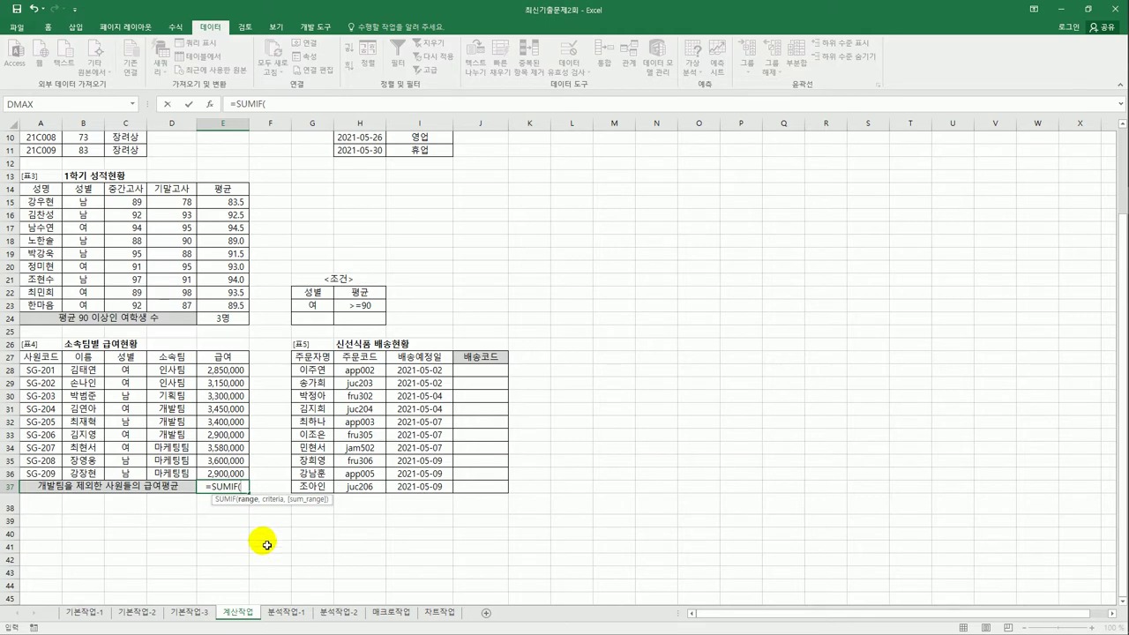
pyautogui.moveTo(172, 372); pyautogui.dragTo(179, 478)
pyautogui.write(',')
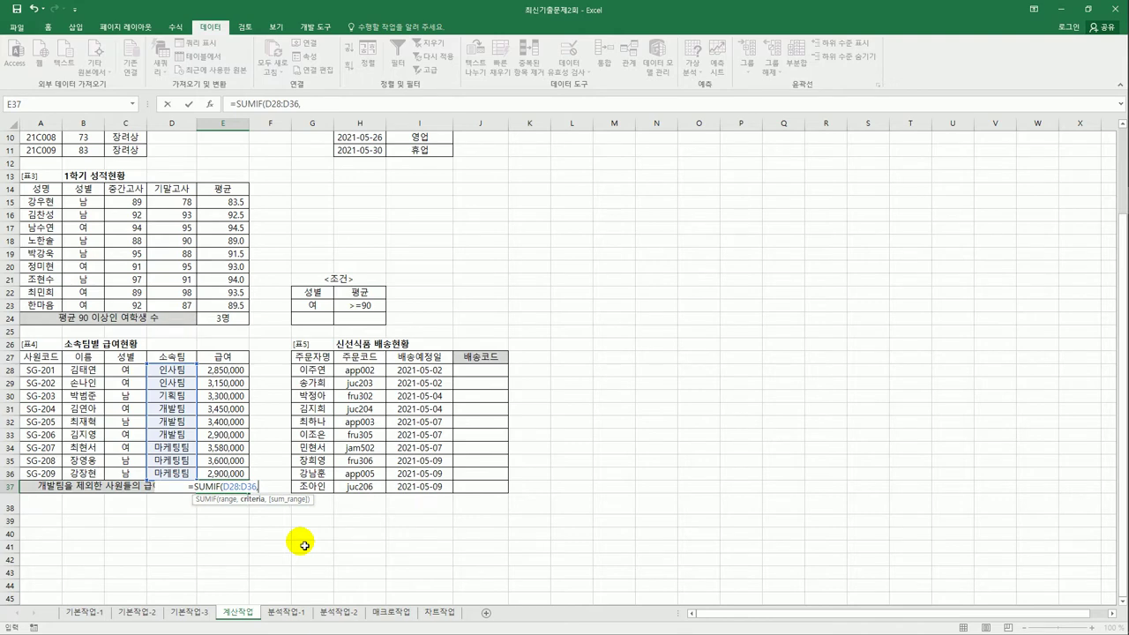
# Complete E37's SUMIF with the criterion "<>개발팀" and the 급여 cells E28:E36 as sum range.
pyautogui.write('"<>')
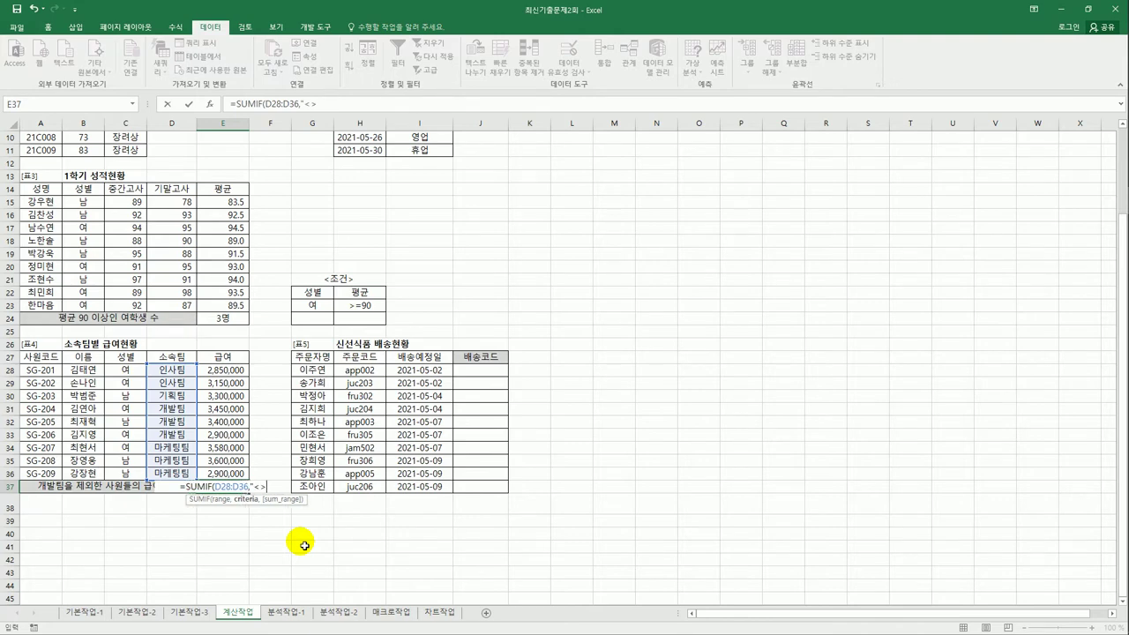
pyautogui.write('개발팀",')
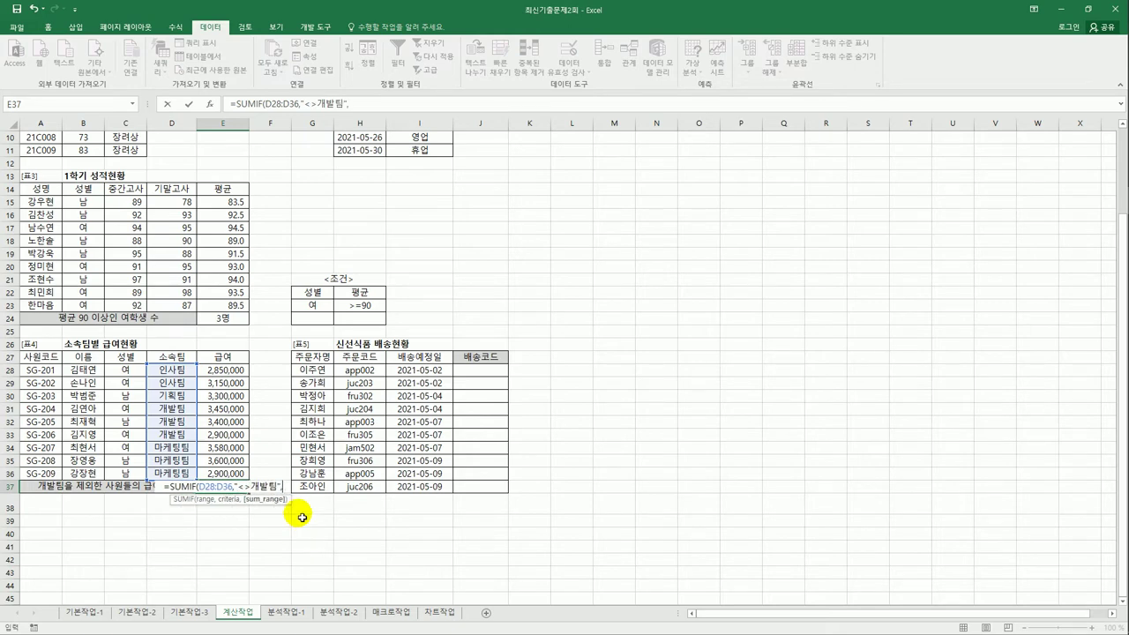
pyautogui.moveTo(221, 371); pyautogui.dragTo(225, 474)
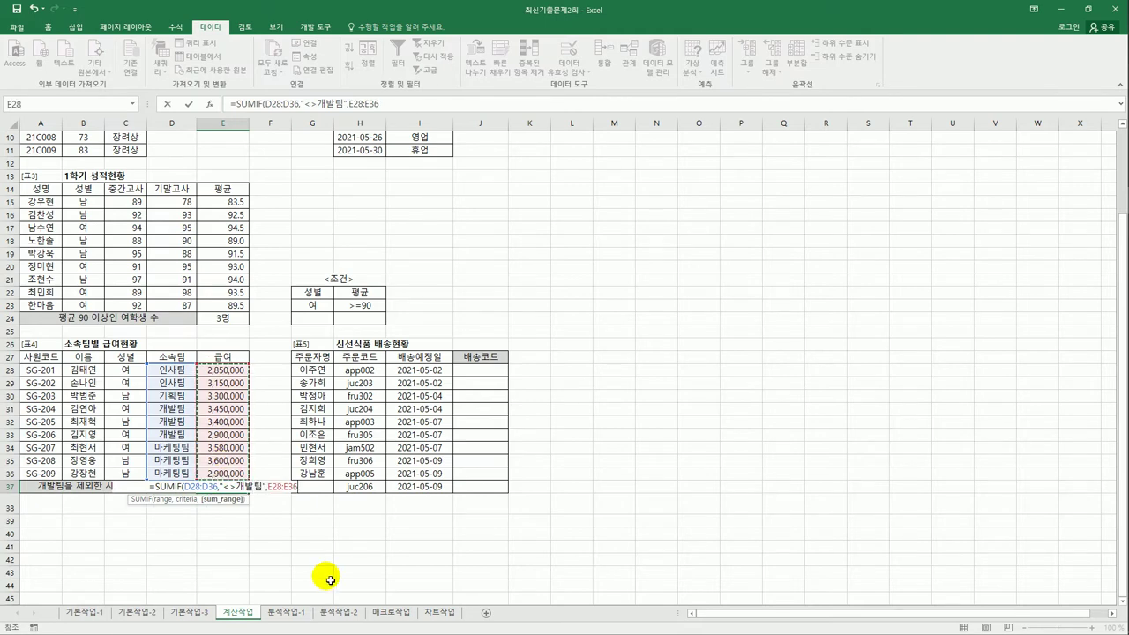
pyautogui.hotkey('ctrl', 'Return')
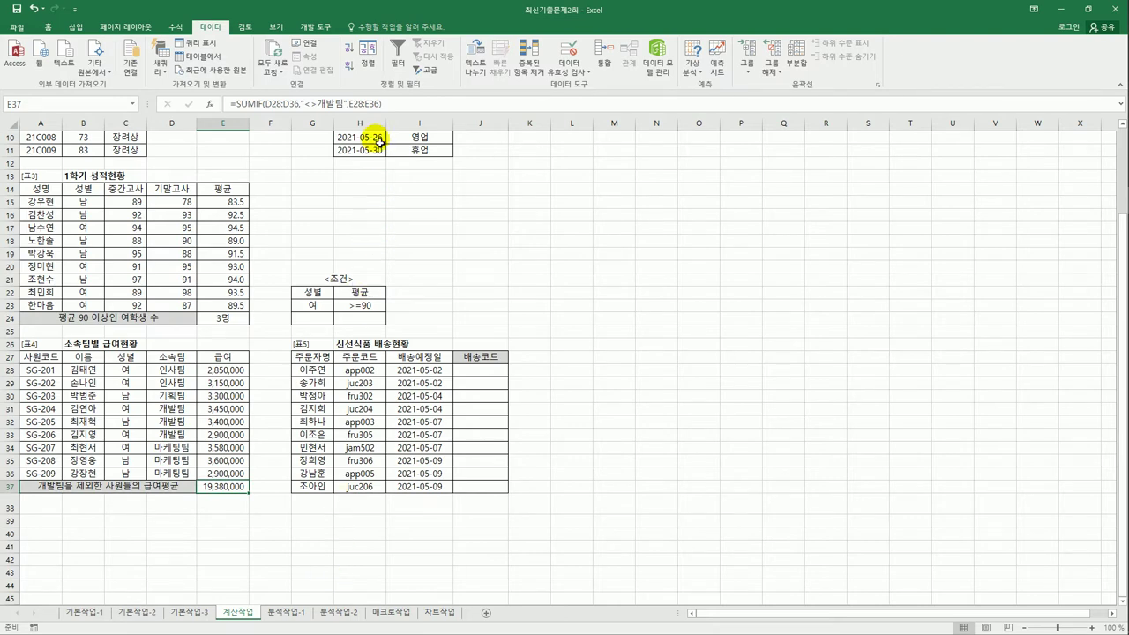
# Divide the SUMIF in E37 by COUNTIF(D28:D36,"<>개발팀") to get the average salary excluding 개발팀.
pyautogui.click(388, 106)
pyautogui.write('/채')
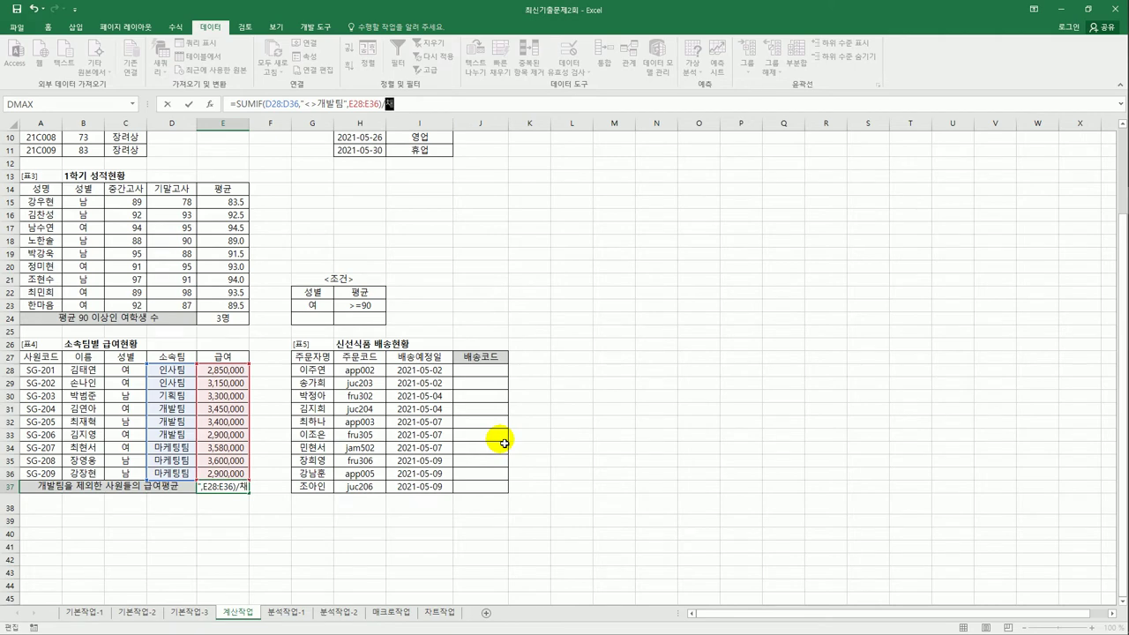
pyautogui.press('BackSpace')
pyautogui.write('/counti')
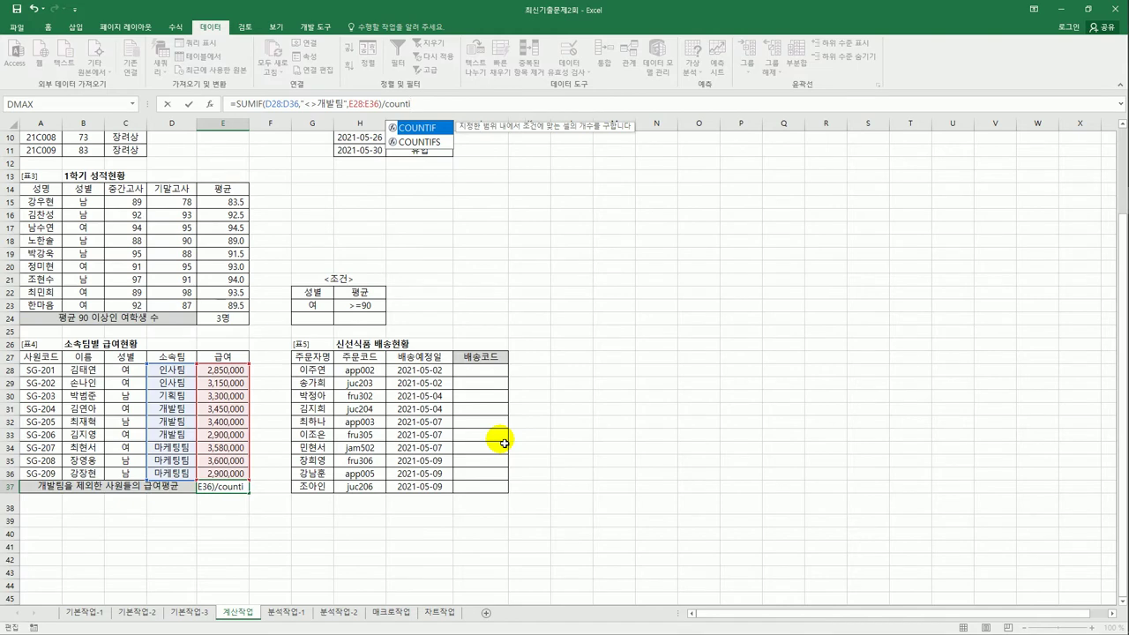
pyautogui.press('Tab')
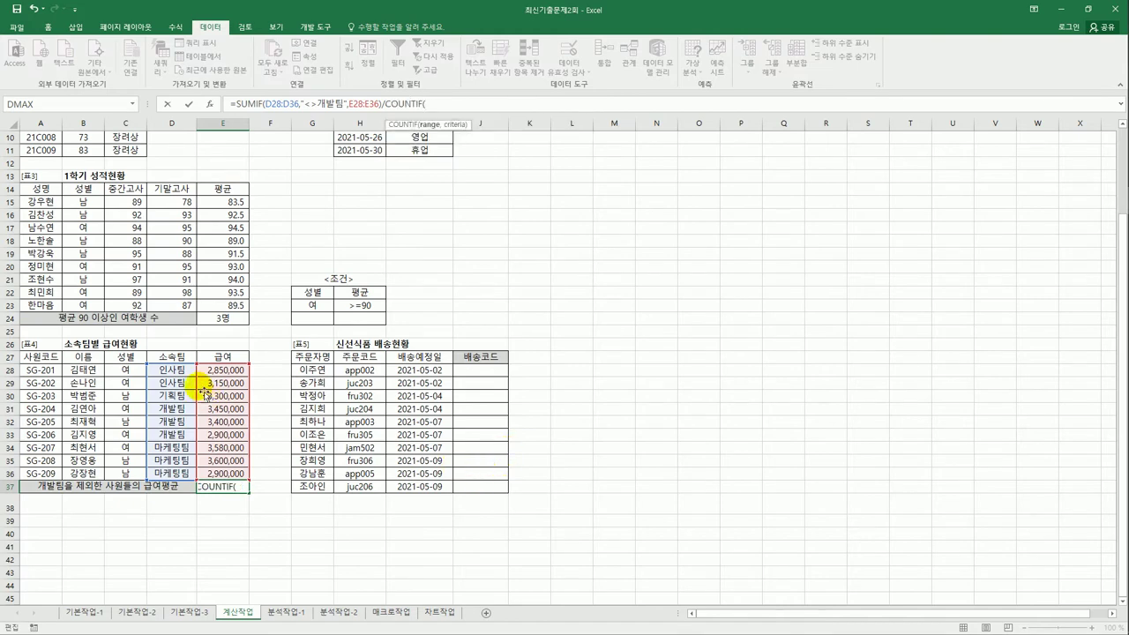
pyautogui.moveTo(183, 372); pyautogui.dragTo(179, 469)
pyautogui.write(',')
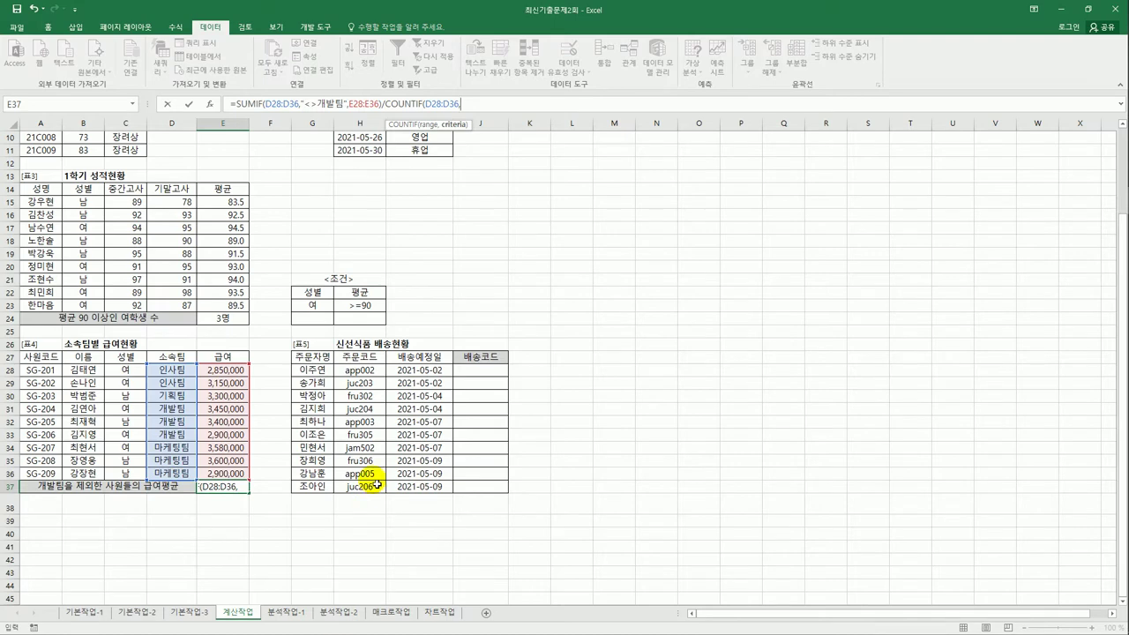
pyautogui.write('"<>개발팀")')
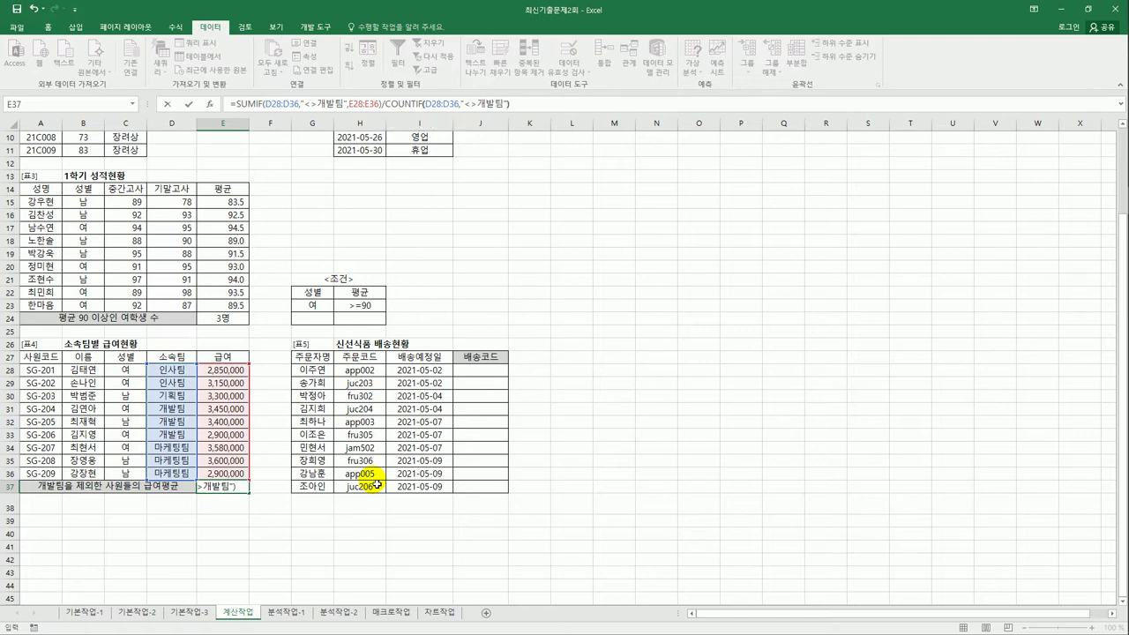
pyautogui.hotkey('ctrl', 'Return')
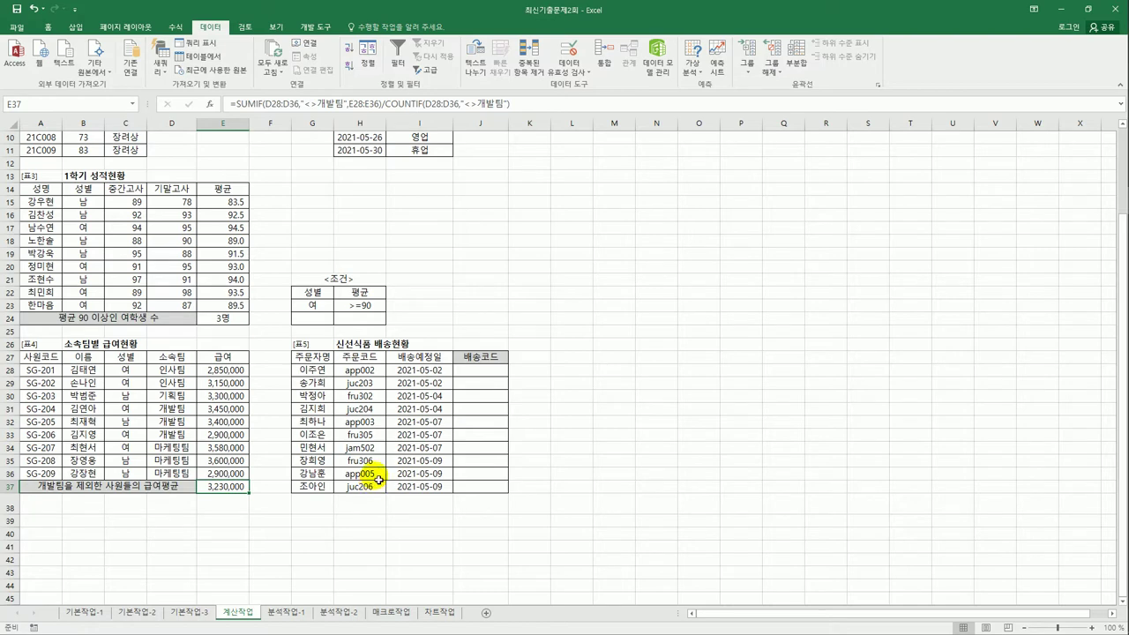
# Enter =TRIM(H28) in J28 of 표5 to strip the extra spaces from the first 주문코드.
pyautogui.click(483, 372)
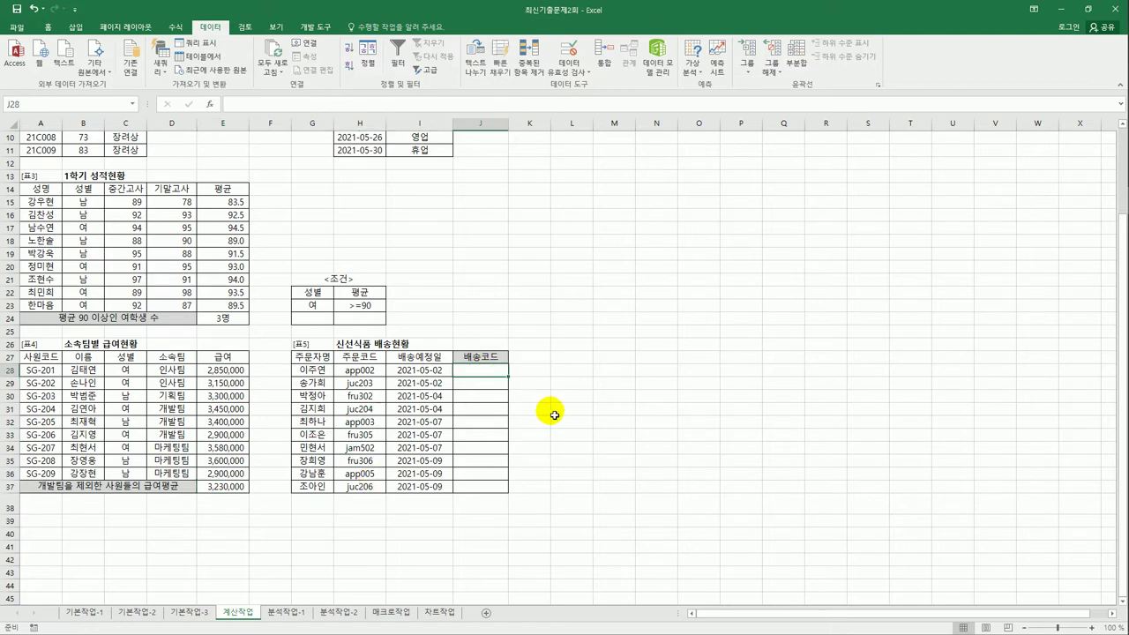
pyautogui.doubleClick(355, 371)
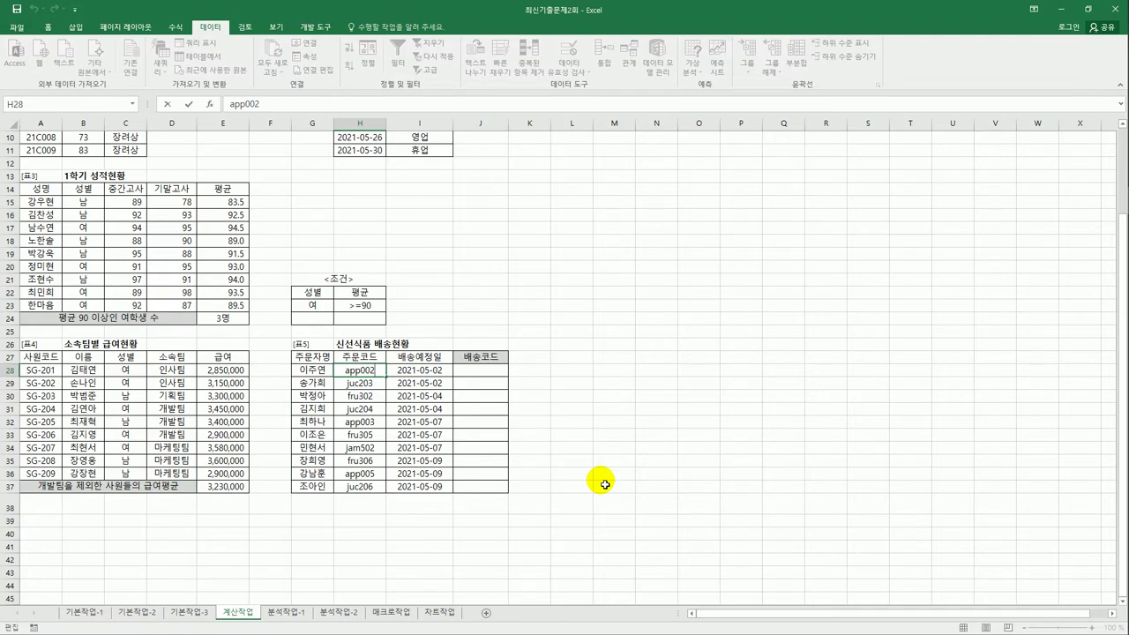
pyautogui.press('Return')
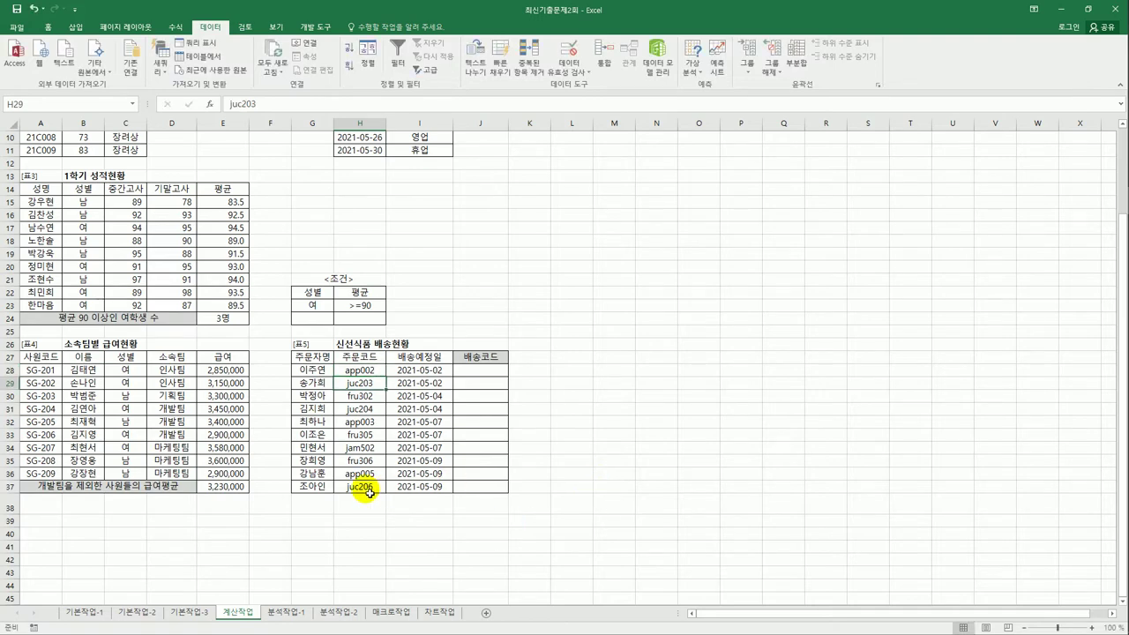
pyautogui.click(494, 370)
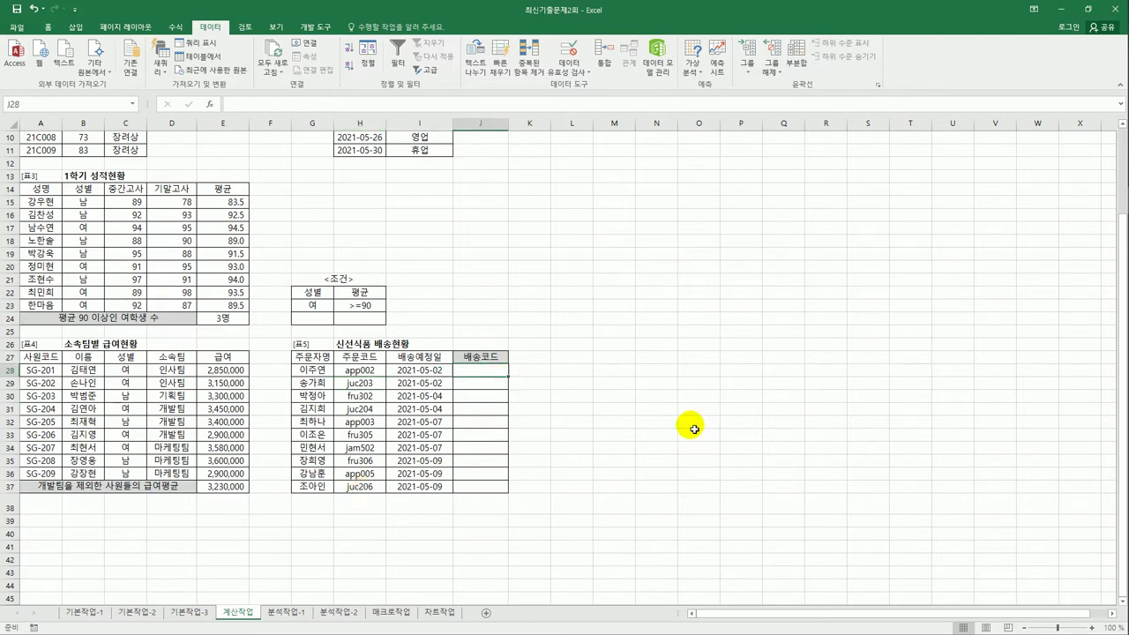
pyautogui.write('=')
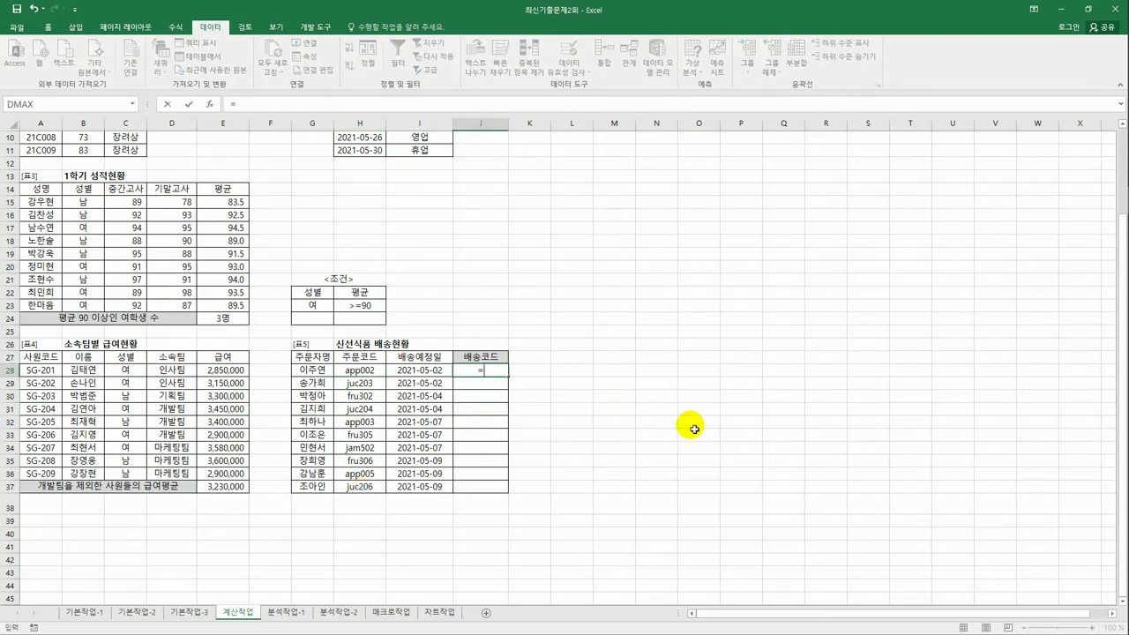
pyautogui.write('tri')
pyautogui.press('Tab')
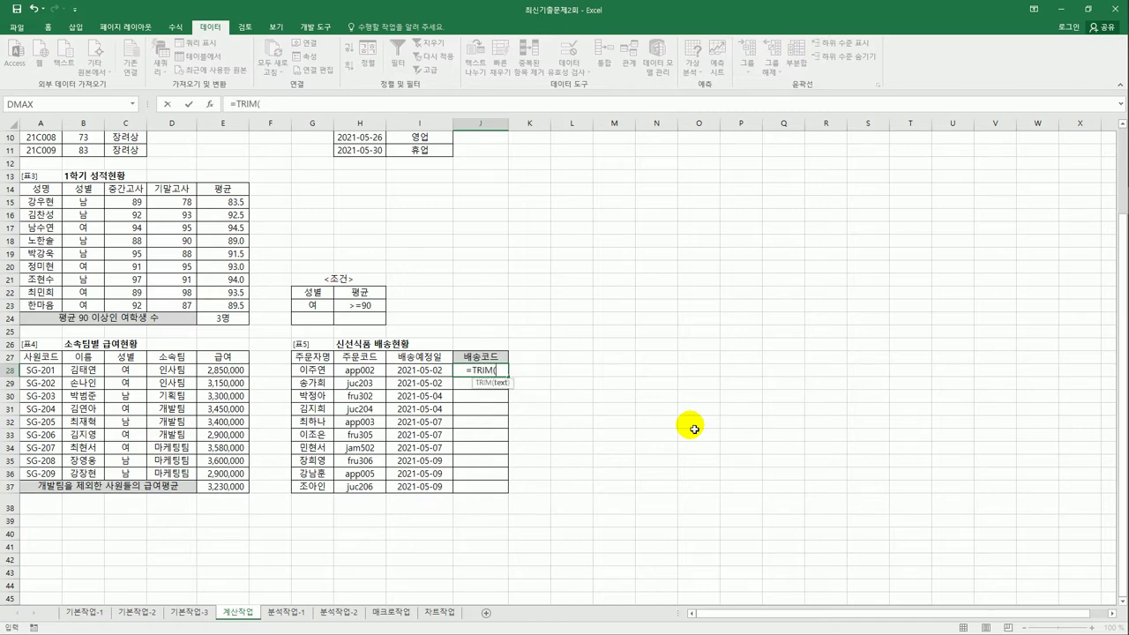
pyautogui.click(374, 371)
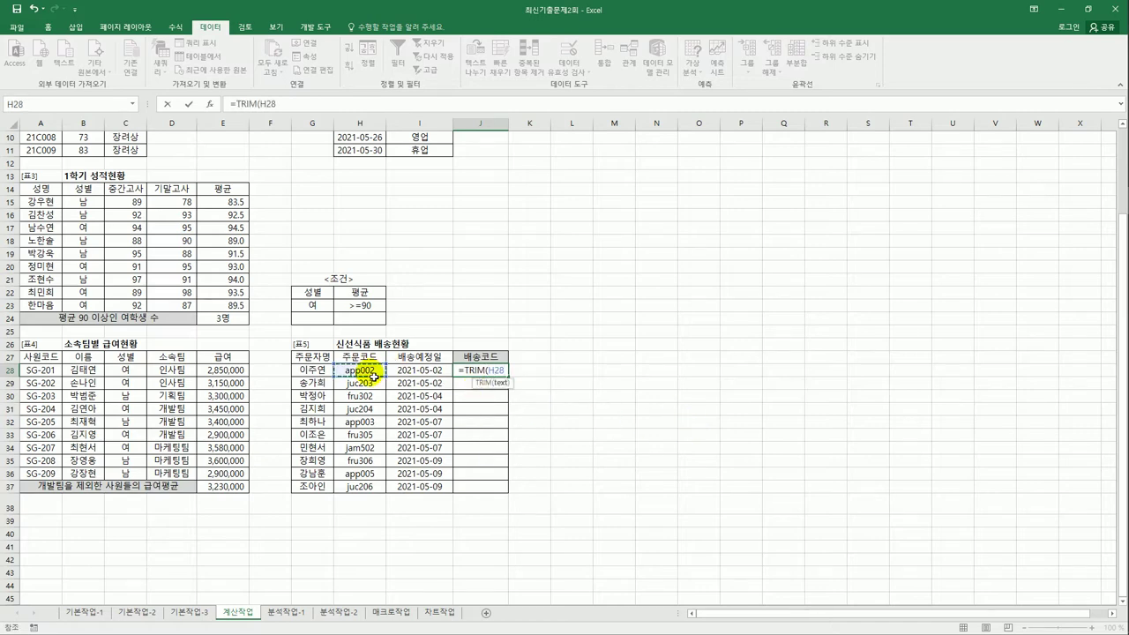
pyautogui.press('Return')
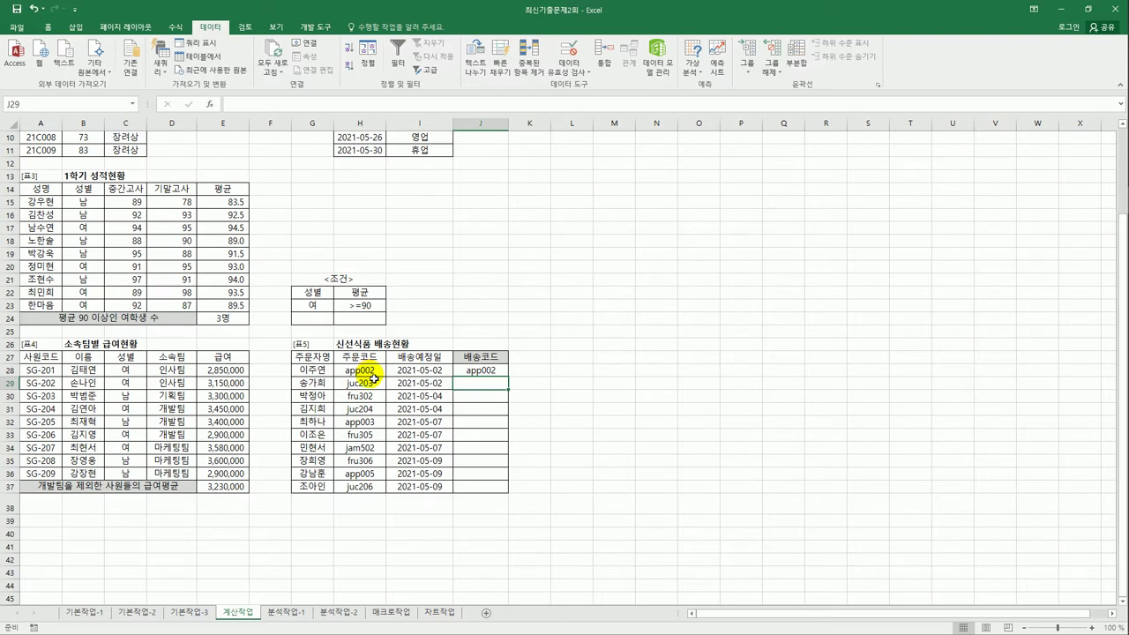
# Wrap the TRIM formula in J28 with UPPER to convert the code to capital letters.
pyautogui.click(481, 371)
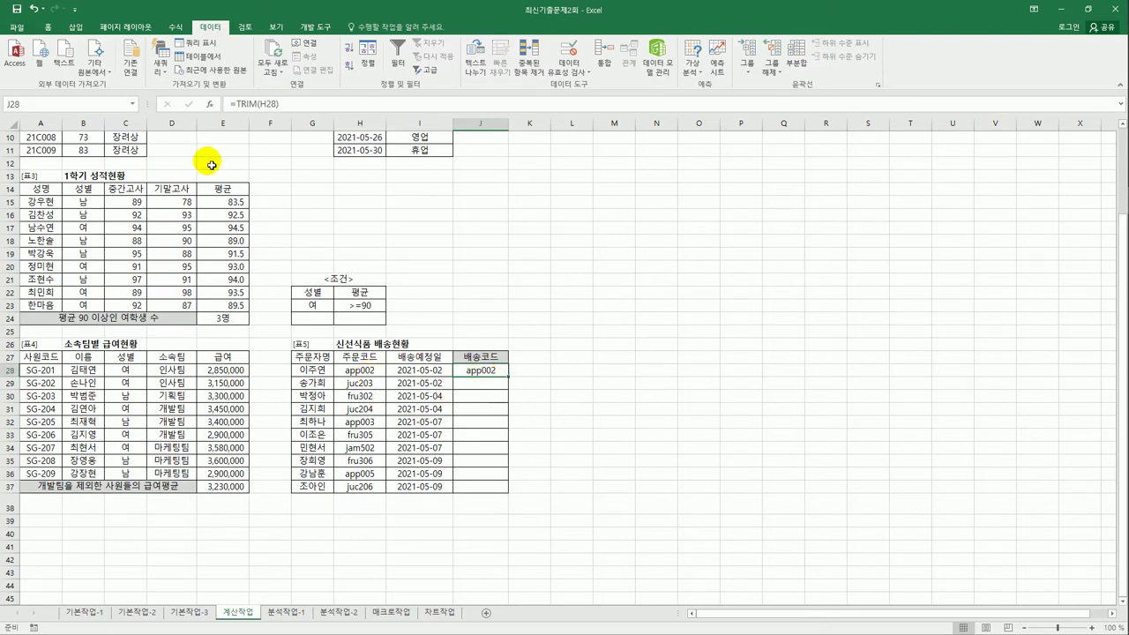
pyautogui.click(239, 104)
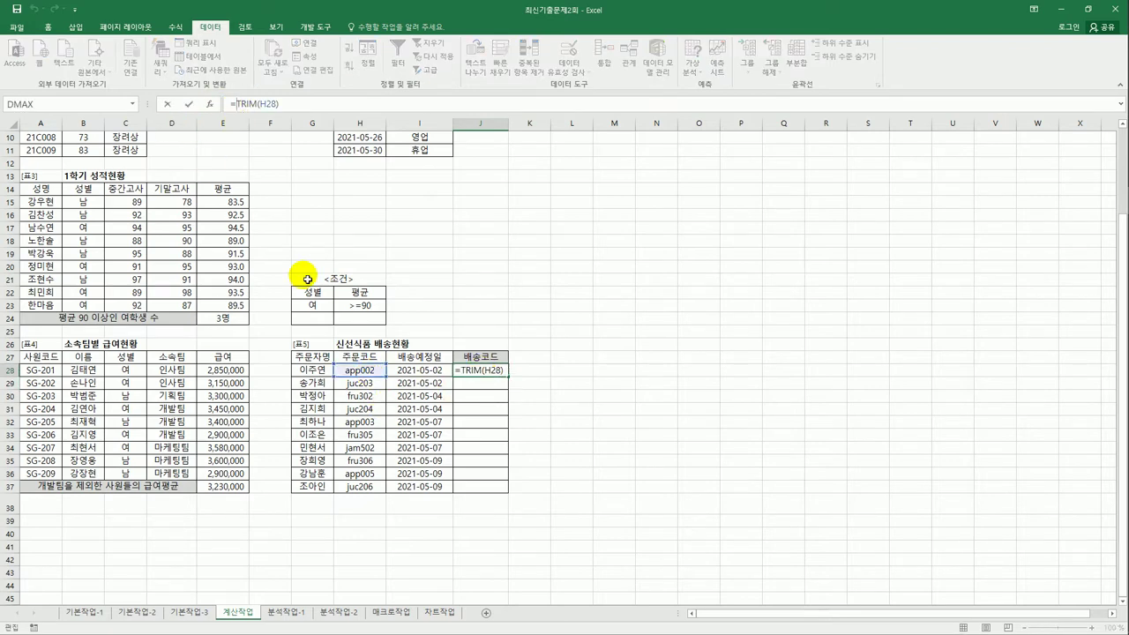
pyautogui.write('UPPER(')
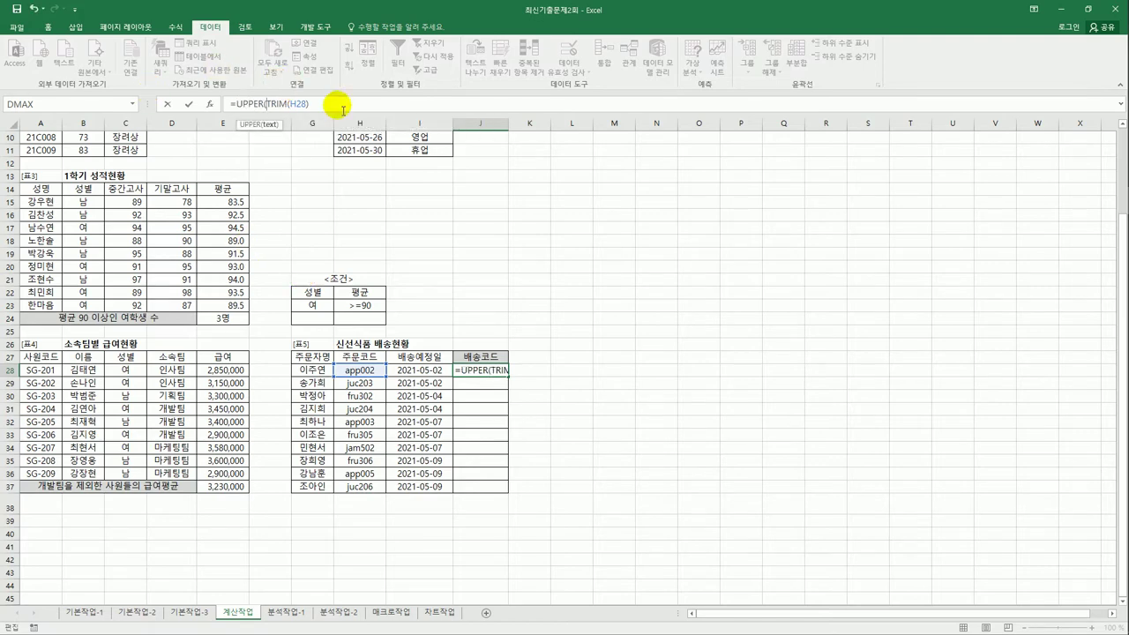
pyautogui.write(')')
pyautogui.hotkey('ctrl', 'Return')
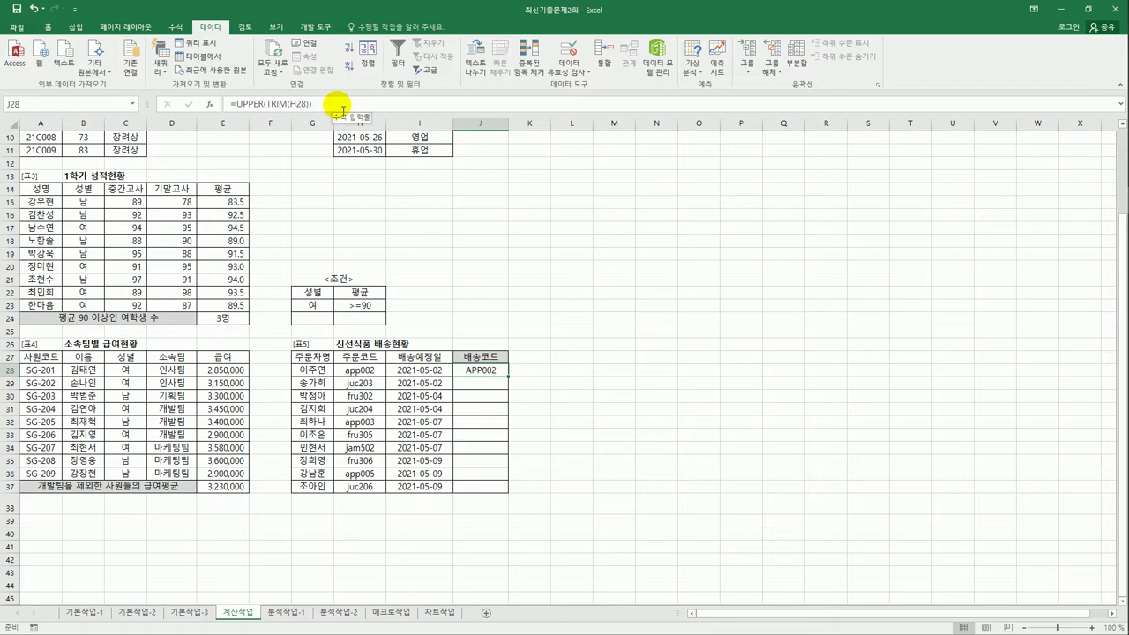
# Append &"-MK" to the J28 formula and fill it down the 배송코드 column to J37.
pyautogui.click(343, 106)
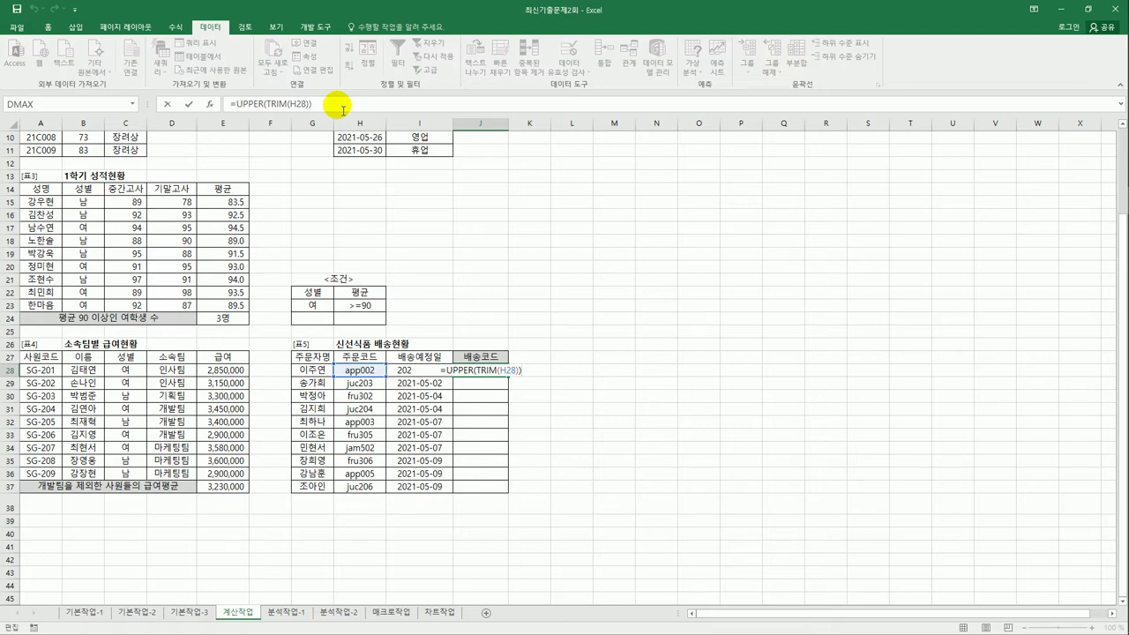
pyautogui.write('&"-MK')
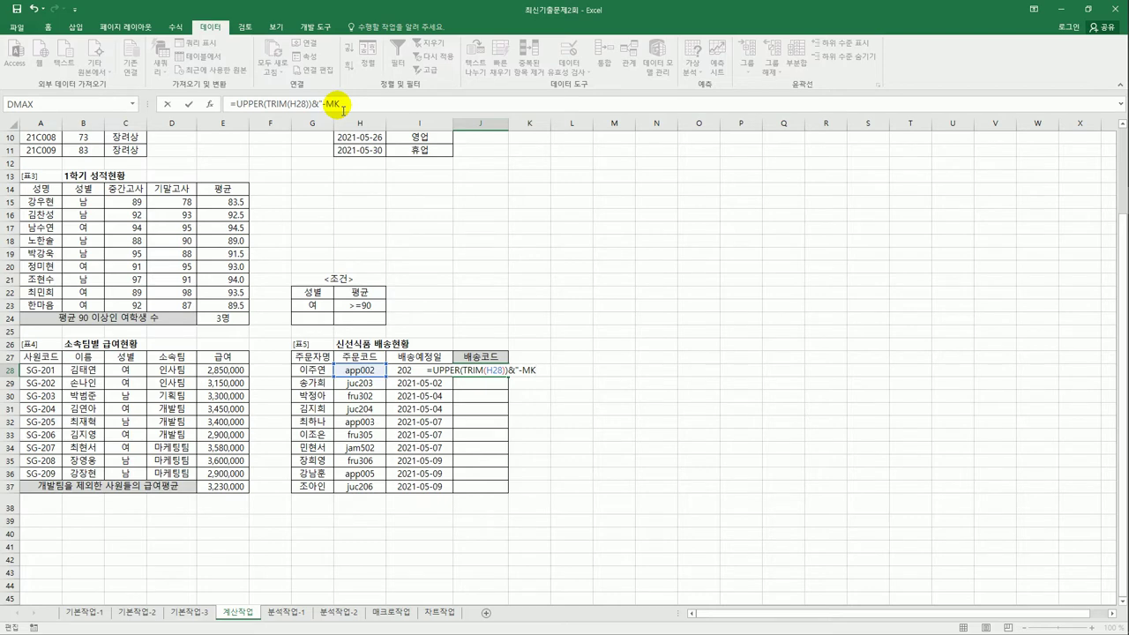
pyautogui.write('"')
pyautogui.hotkey('ctrl', 'Return')
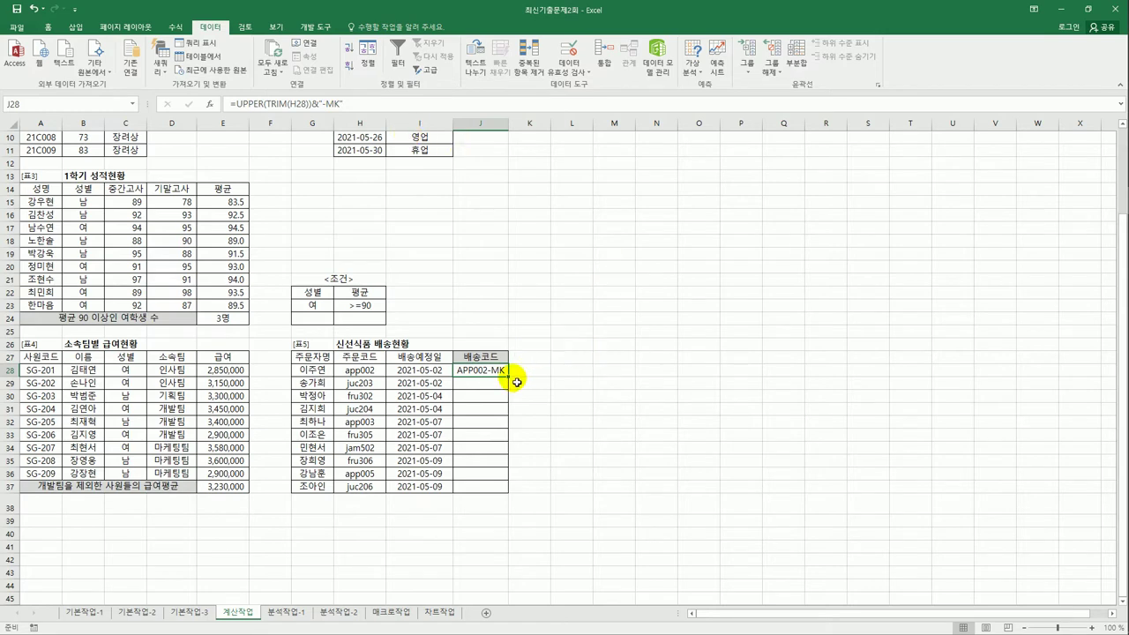
pyautogui.moveTo(516, 381); pyautogui.dragTo(505, 487)
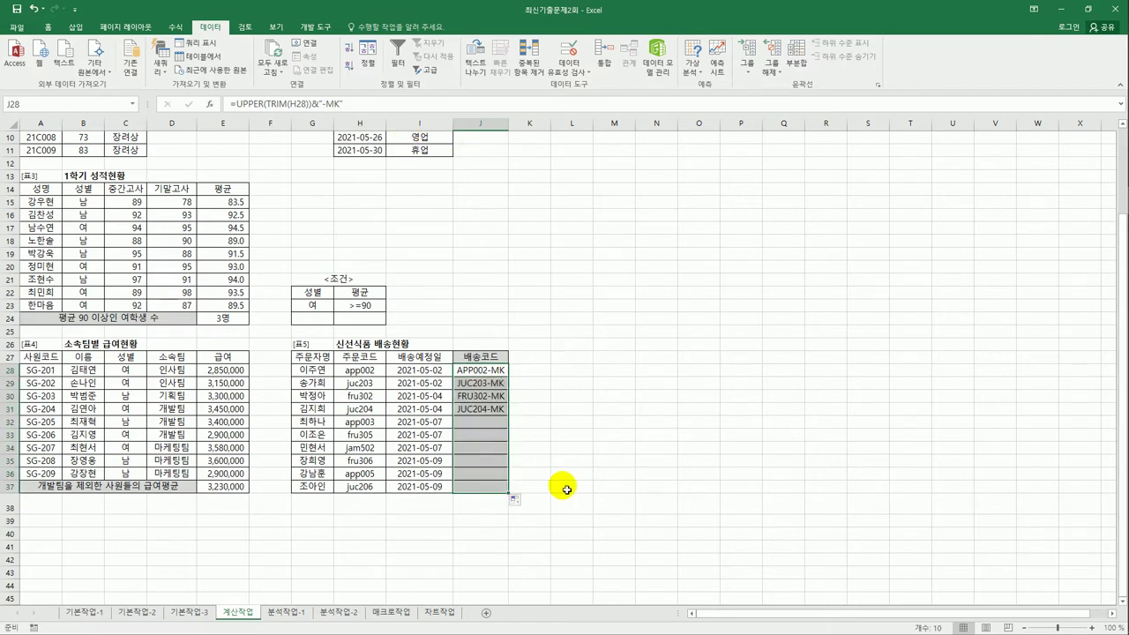
pyautogui.click(571, 486)
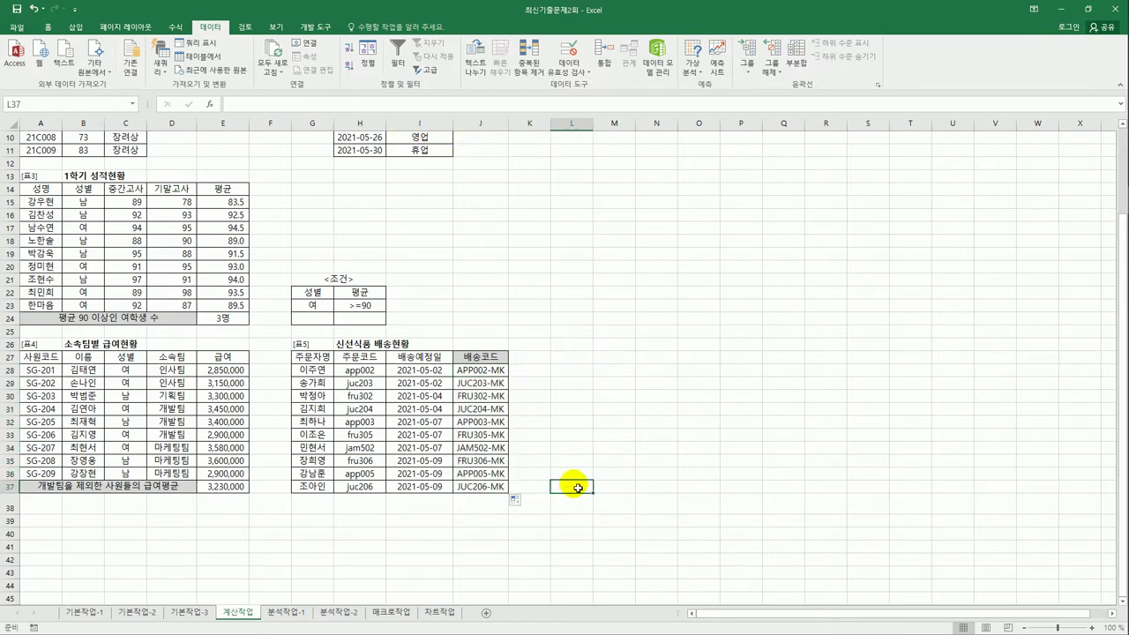
pyautogui.scroll(3, 575, 486)
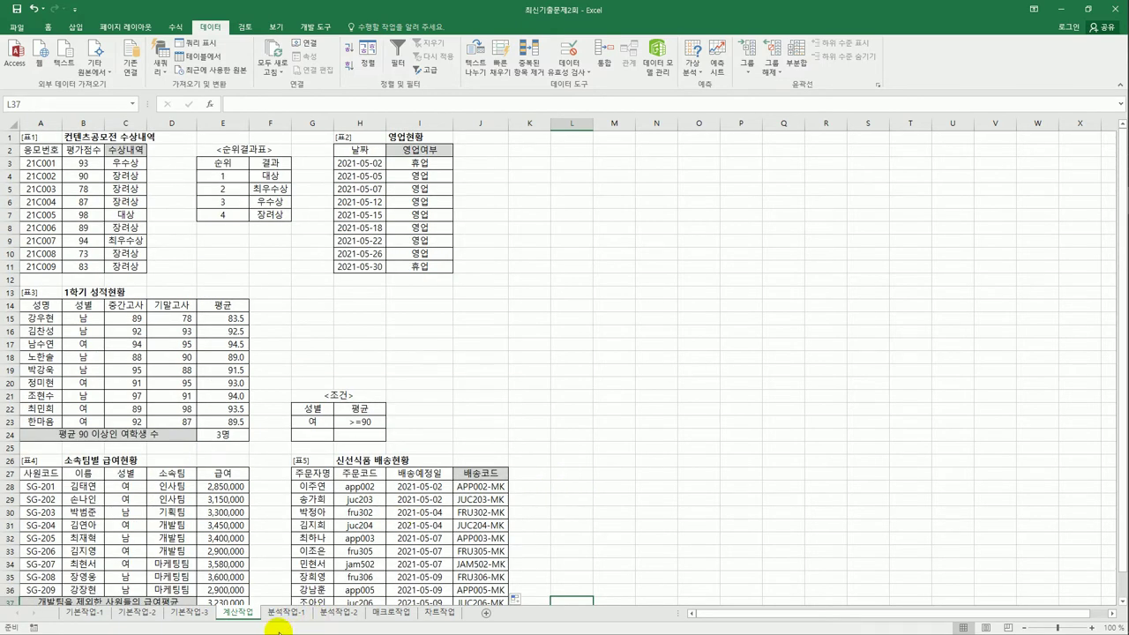
# Go to the 분석작업-1 sheet and sort the 신입사원 심사결과 table by 성별 in ascending order.
pyautogui.click(282, 610)
pyautogui.click(435, 455)
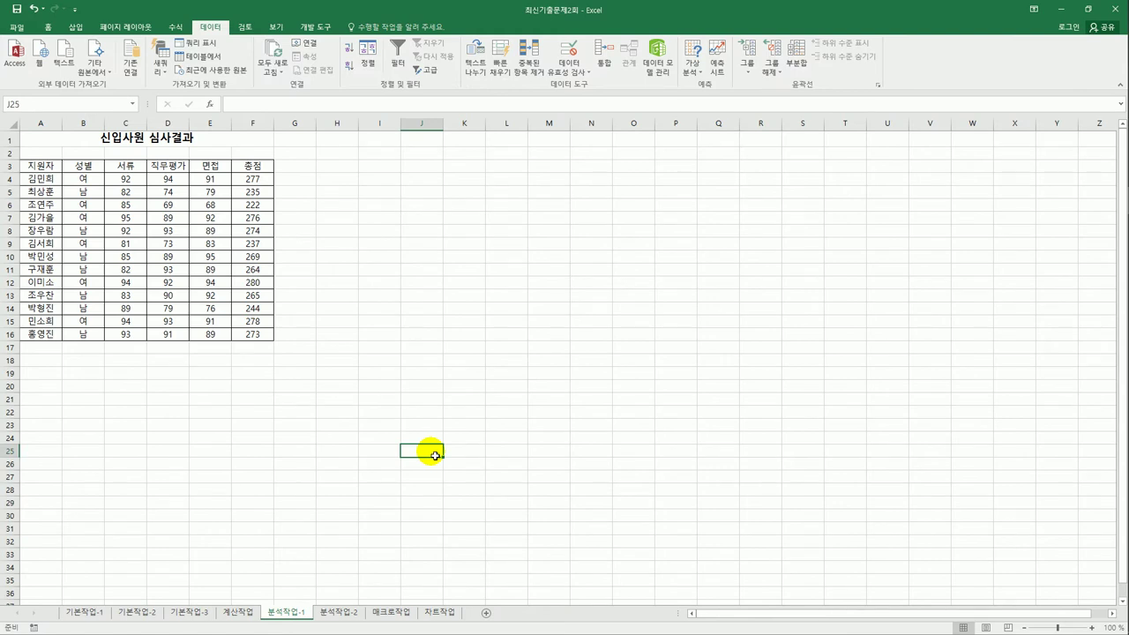
pyautogui.click(84, 180)
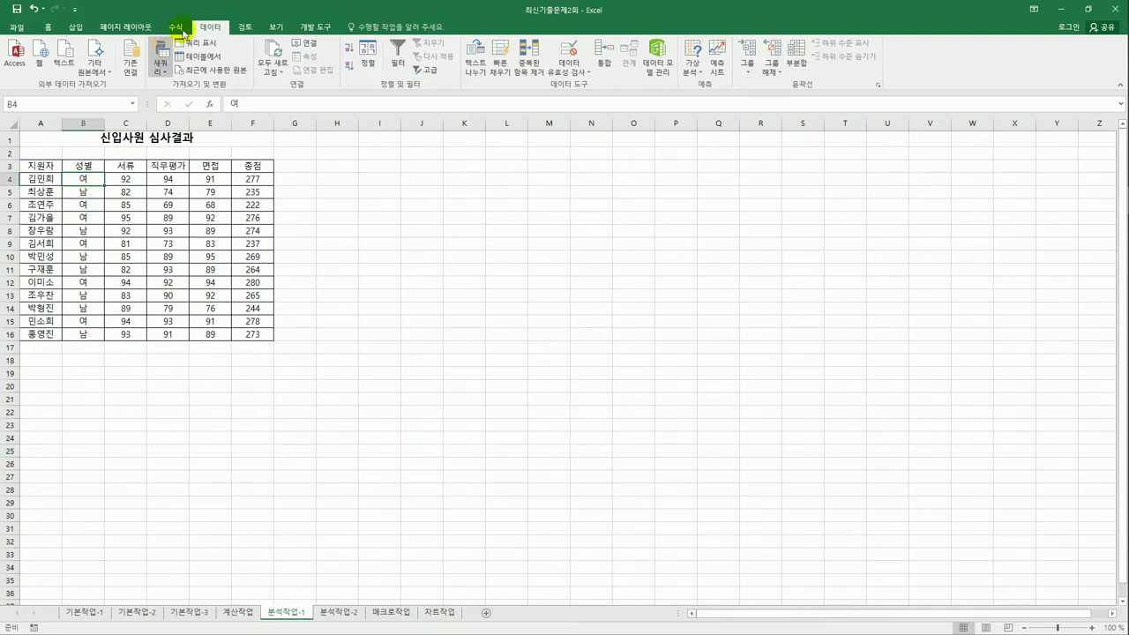
pyautogui.click(348, 47)
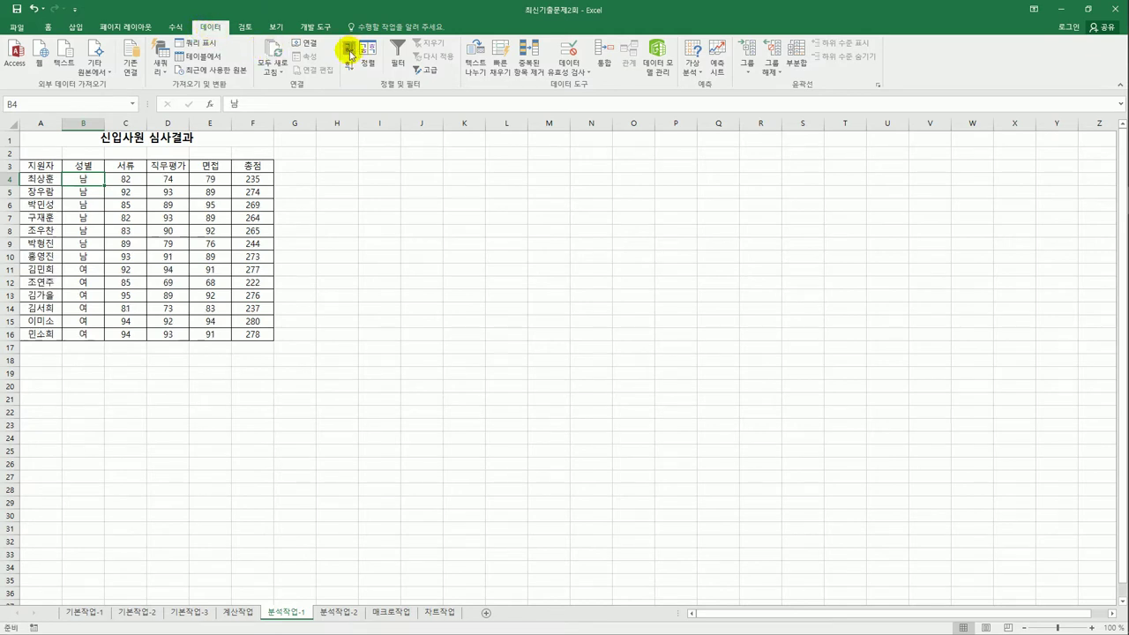
pyautogui.click(83, 283)
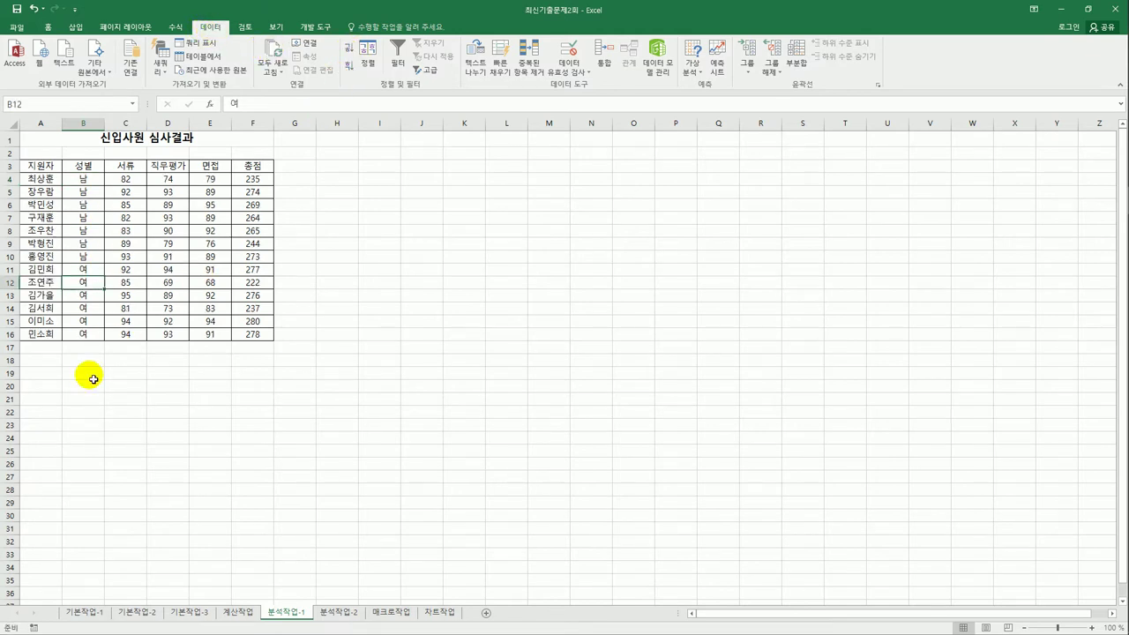
pyautogui.moveTo(83, 183); pyautogui.dragTo(86, 328)
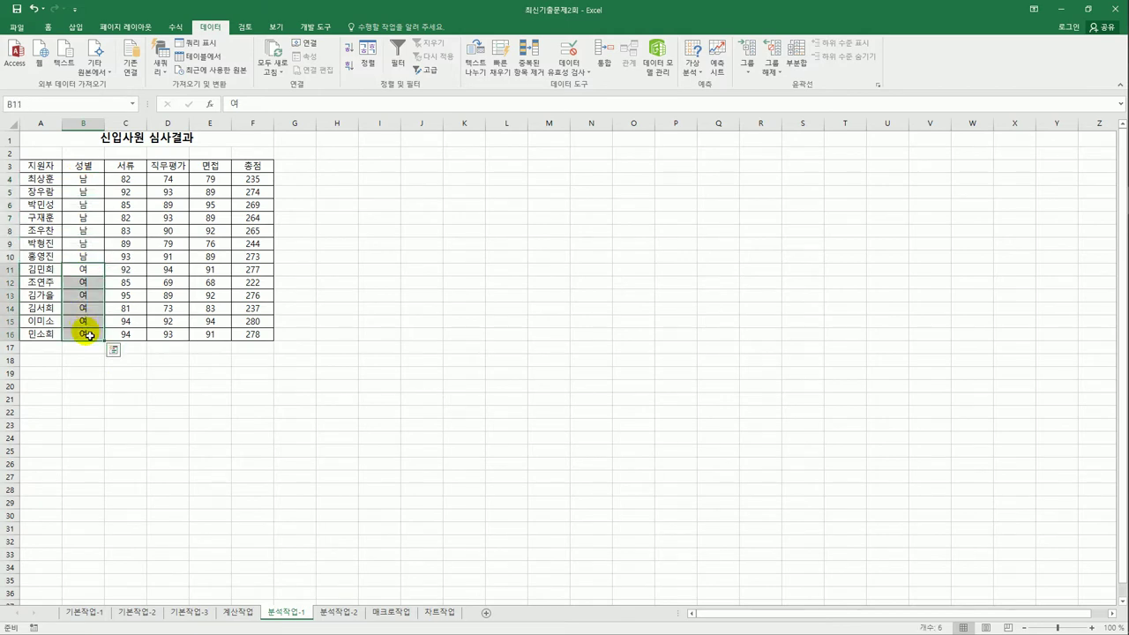
# Start a subtotal on the sorted 심사결과 table, grouped by 성별.
pyautogui.click(84, 230)
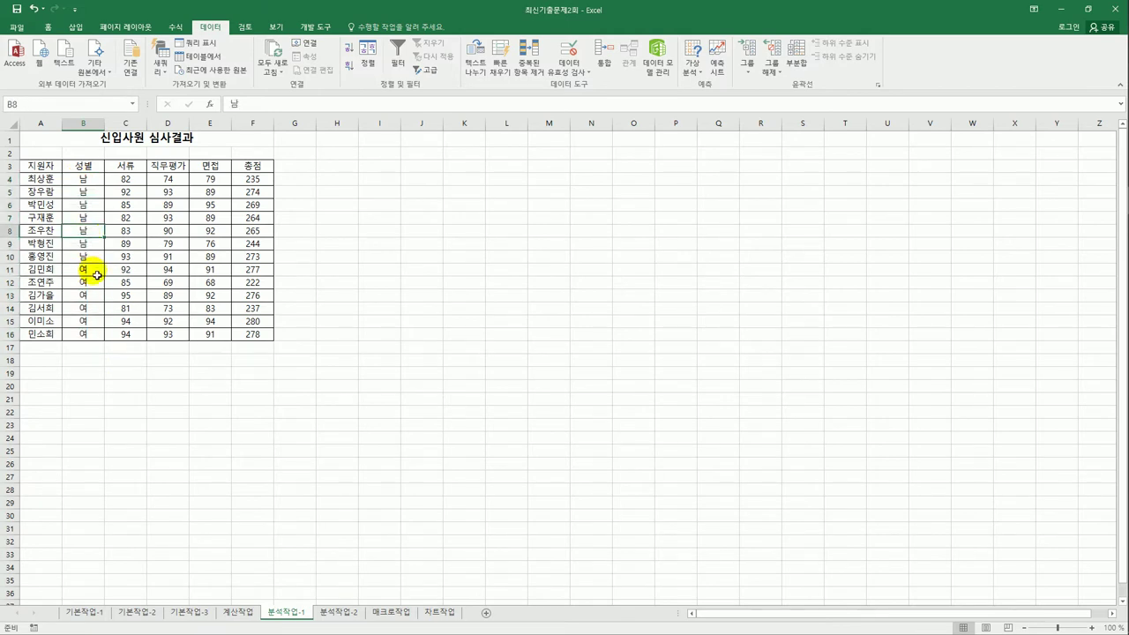
pyautogui.click(796, 63)
pyautogui.moveTo(586, 188); pyautogui.dragTo(531, 180)
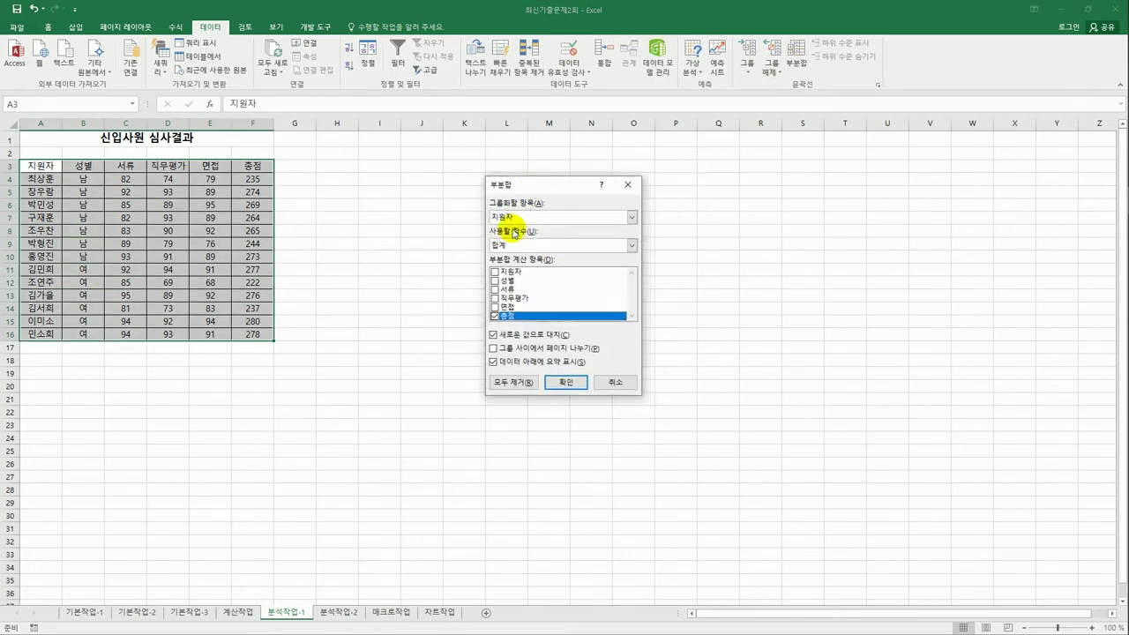
pyautogui.click(516, 218)
pyautogui.click(510, 237)
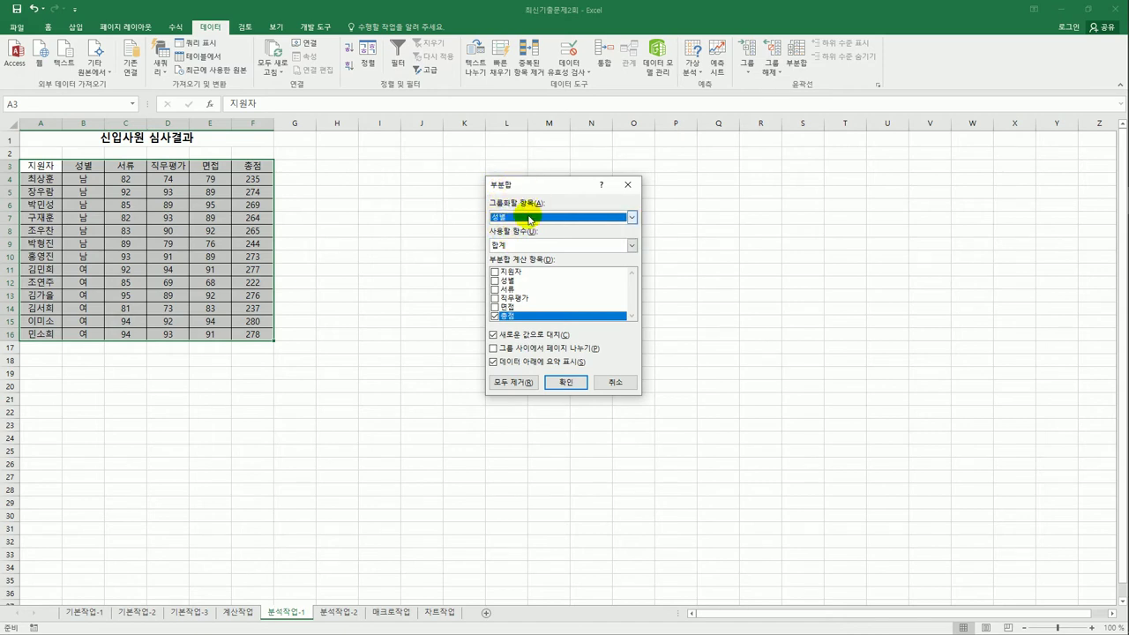
# Set the subtotal's calculated fields to 서류, 직무평가 and 면접, excluding 총점.
pyautogui.click(494, 315)
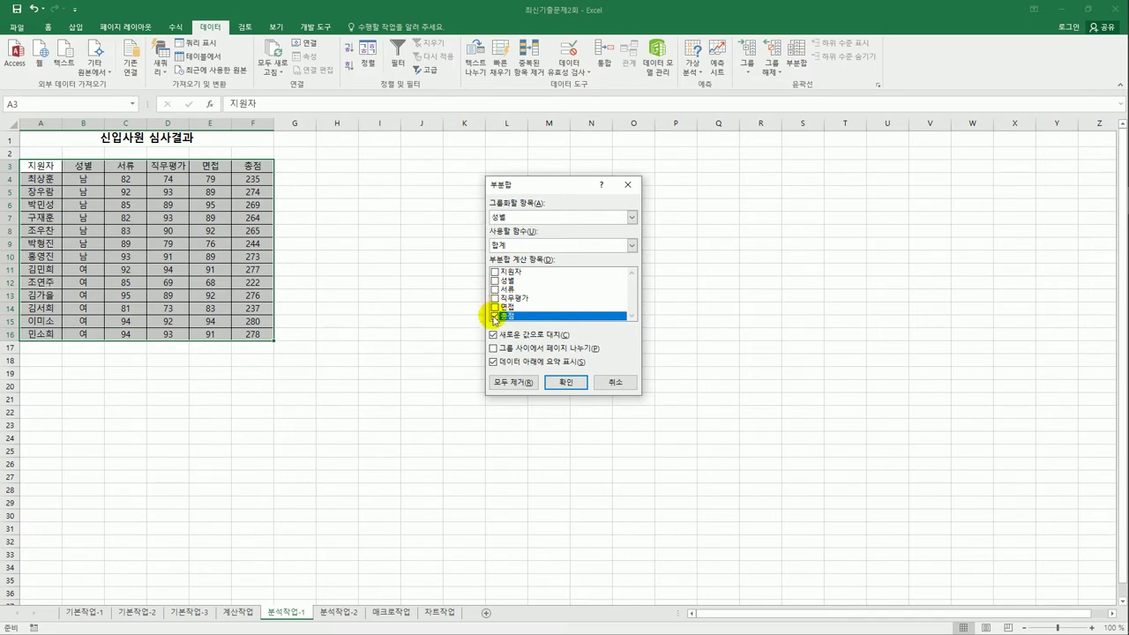
pyautogui.click(494, 316)
pyautogui.click(494, 289)
pyautogui.click(494, 298)
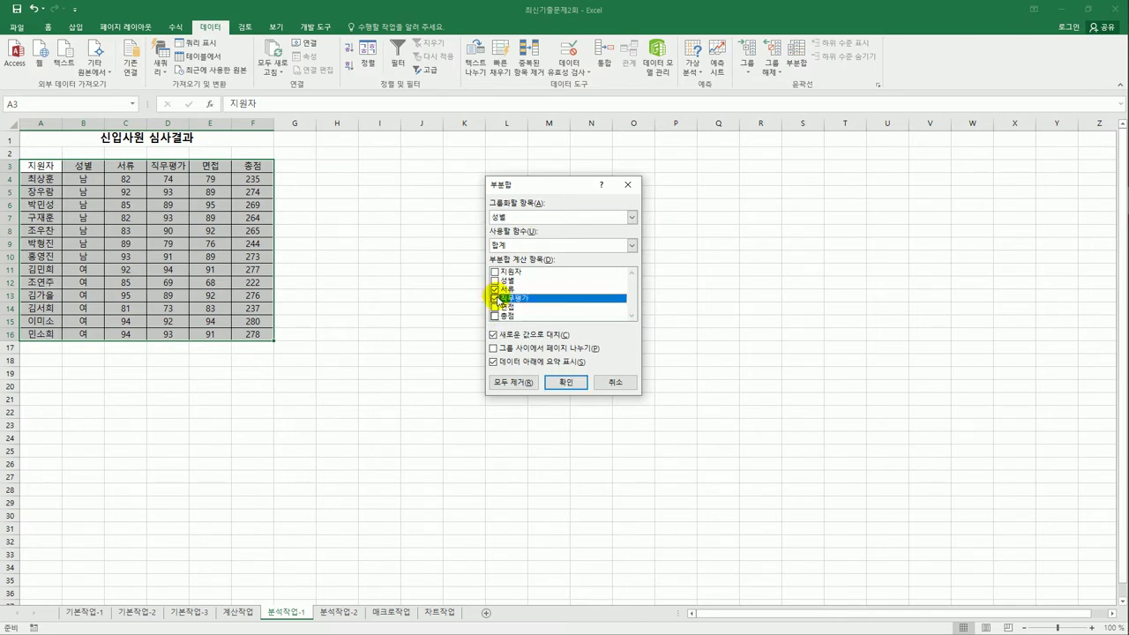
pyautogui.click(494, 307)
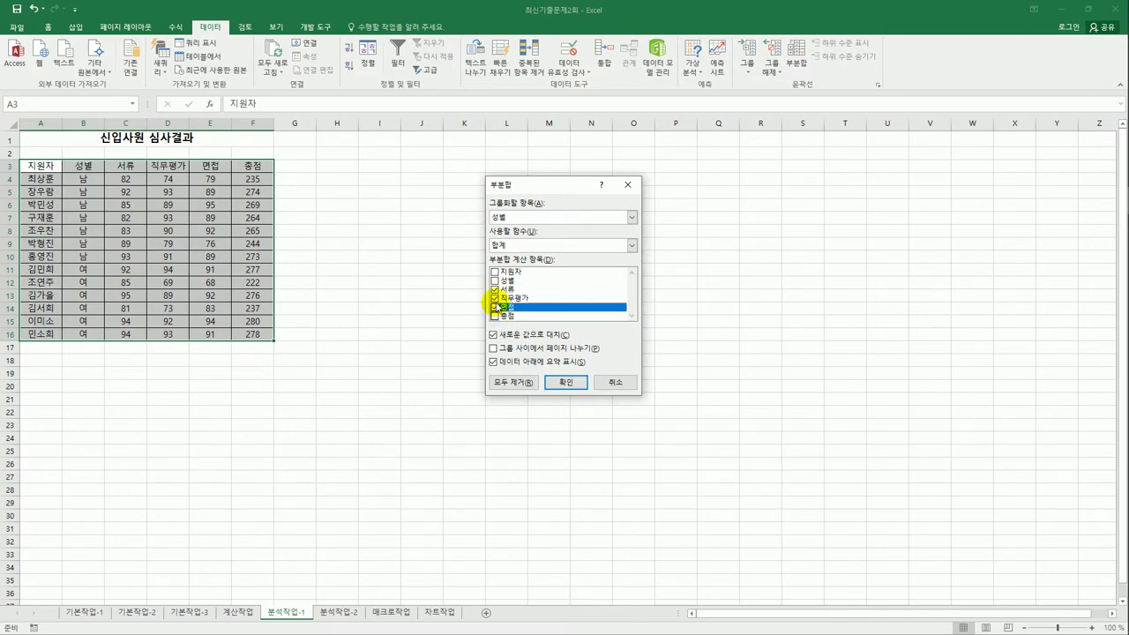
# Choose 최대값 as the subtotal function and apply the subtotal.
pyautogui.click(508, 245)
pyautogui.press('Escape')
pyautogui.press('Down')
pyautogui.press('Down')
pyautogui.press('Down')
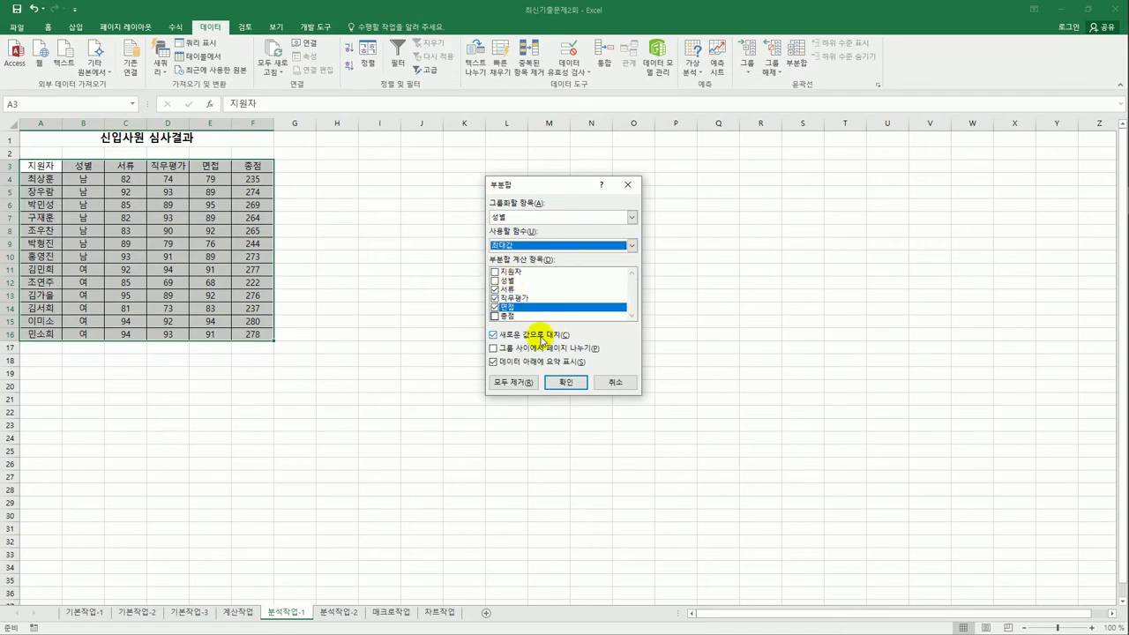
pyautogui.click(565, 382)
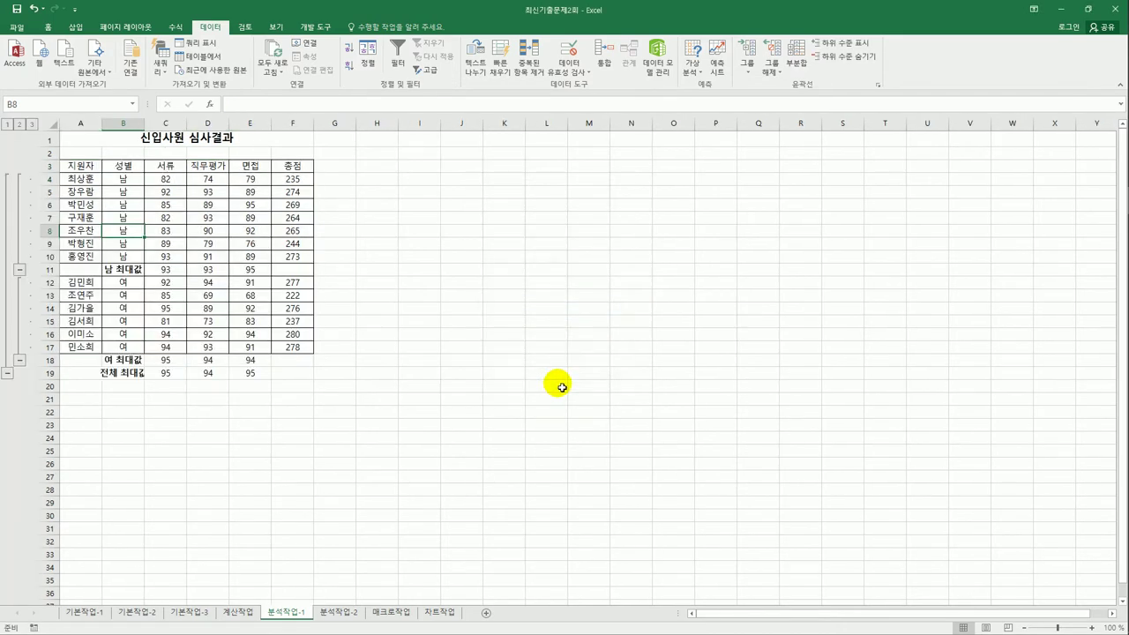
# Add a second 성별 subtotal using 평균 on 총점 only, without replacing the 최대값 subtotals, and fit column B's width to its contents.
pyautogui.click(795, 66)
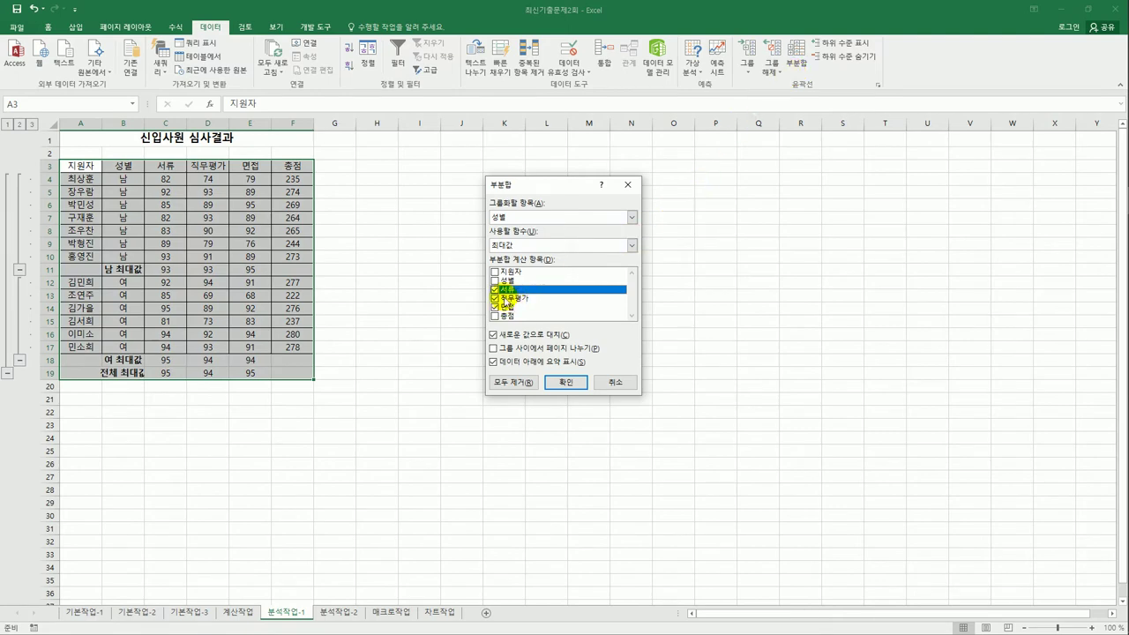
pyautogui.click(507, 245)
pyautogui.click(507, 274)
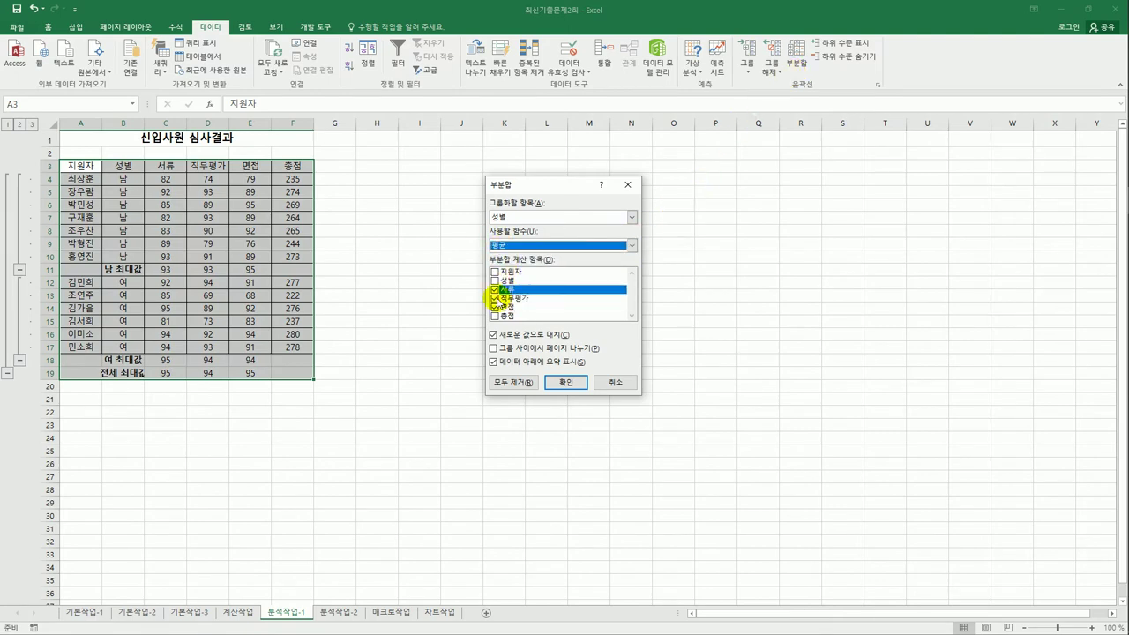
pyautogui.click(494, 289)
pyautogui.click(495, 298)
pyautogui.click(495, 307)
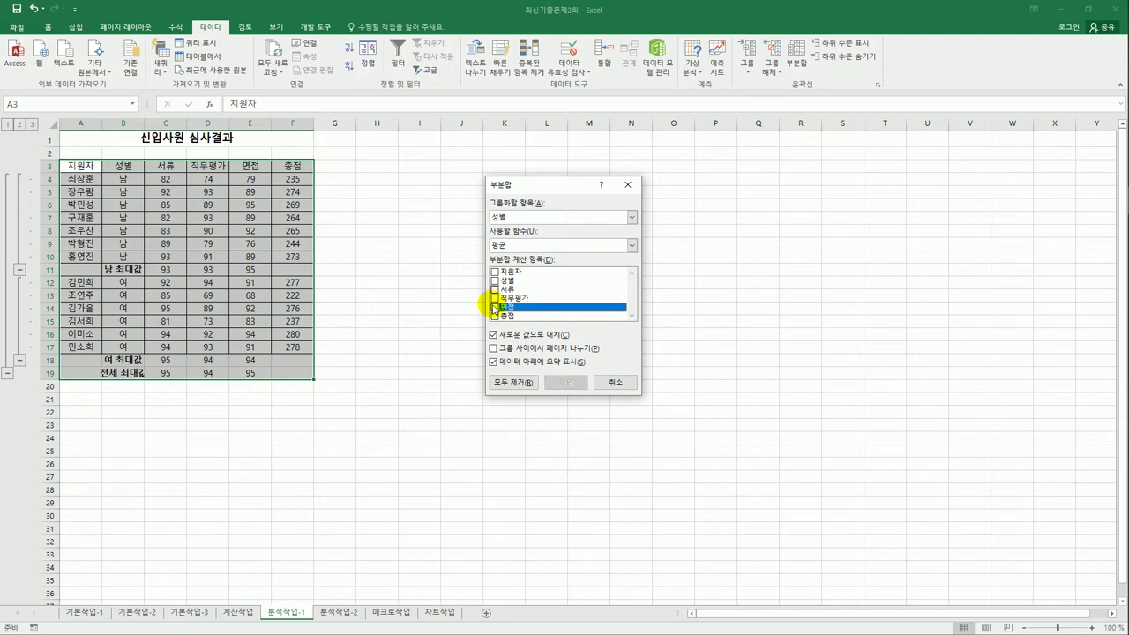
pyautogui.click(496, 316)
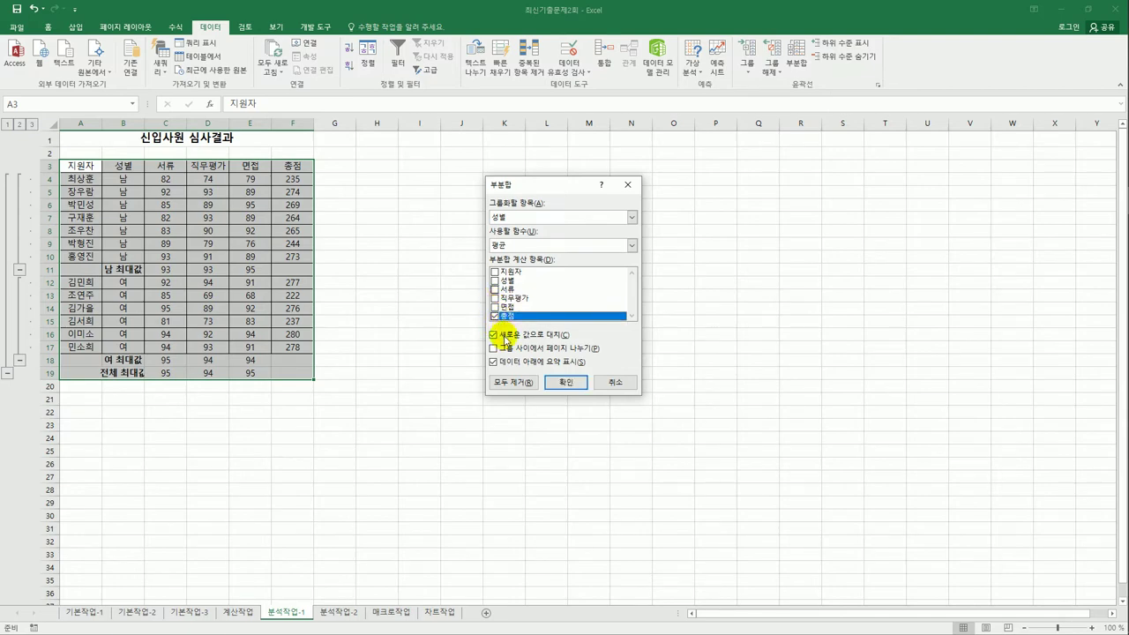
pyautogui.click(500, 335)
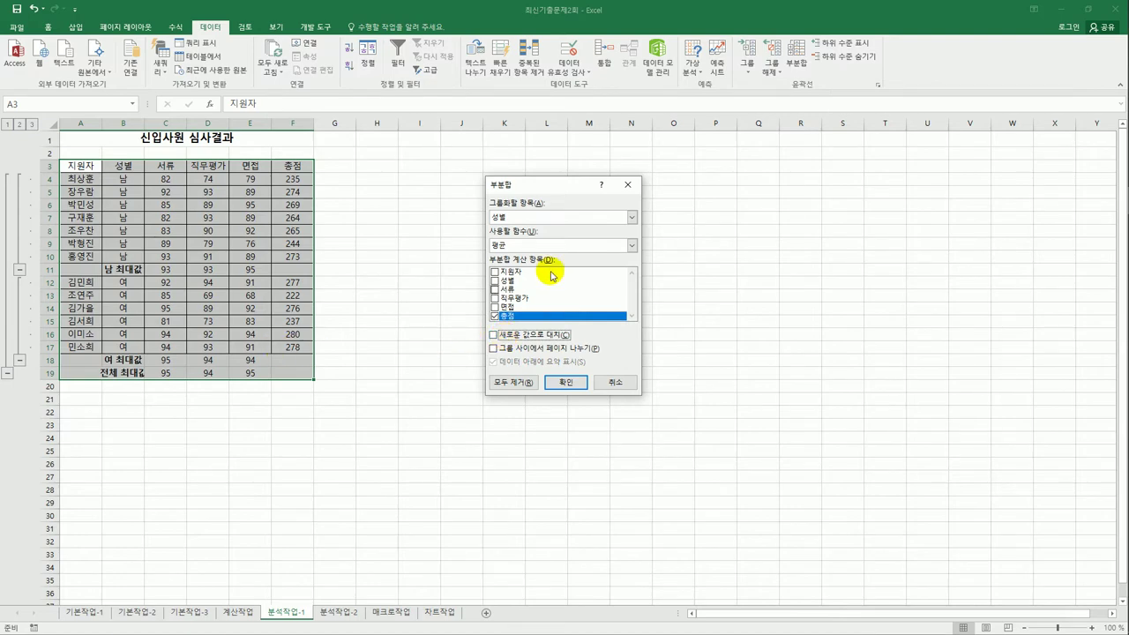
pyautogui.click(566, 382)
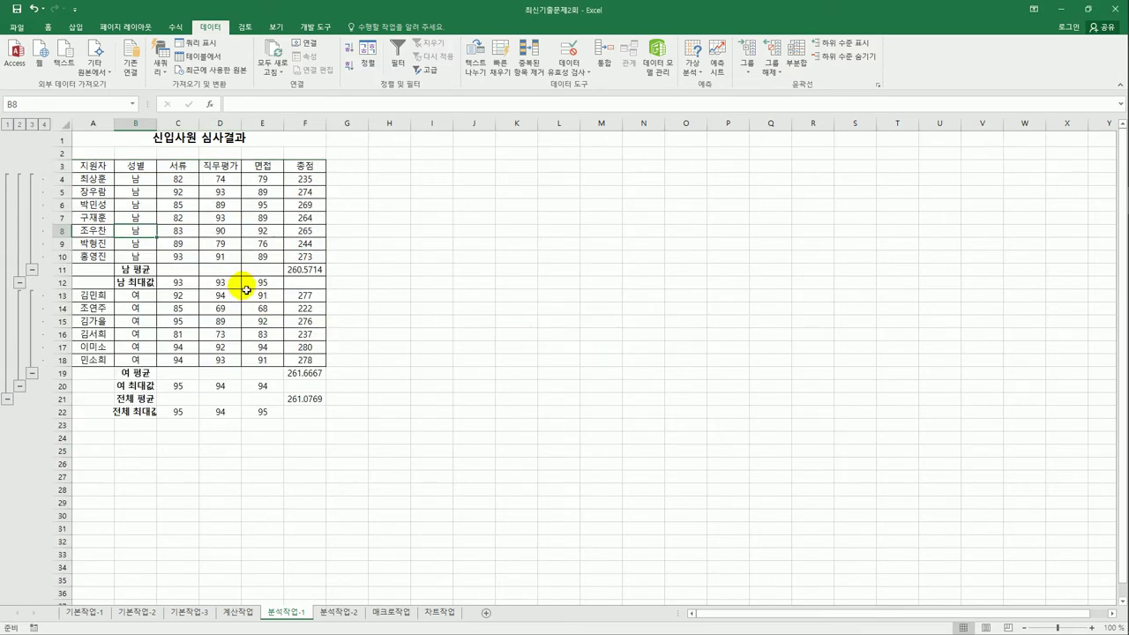
pyautogui.doubleClick(157, 123)
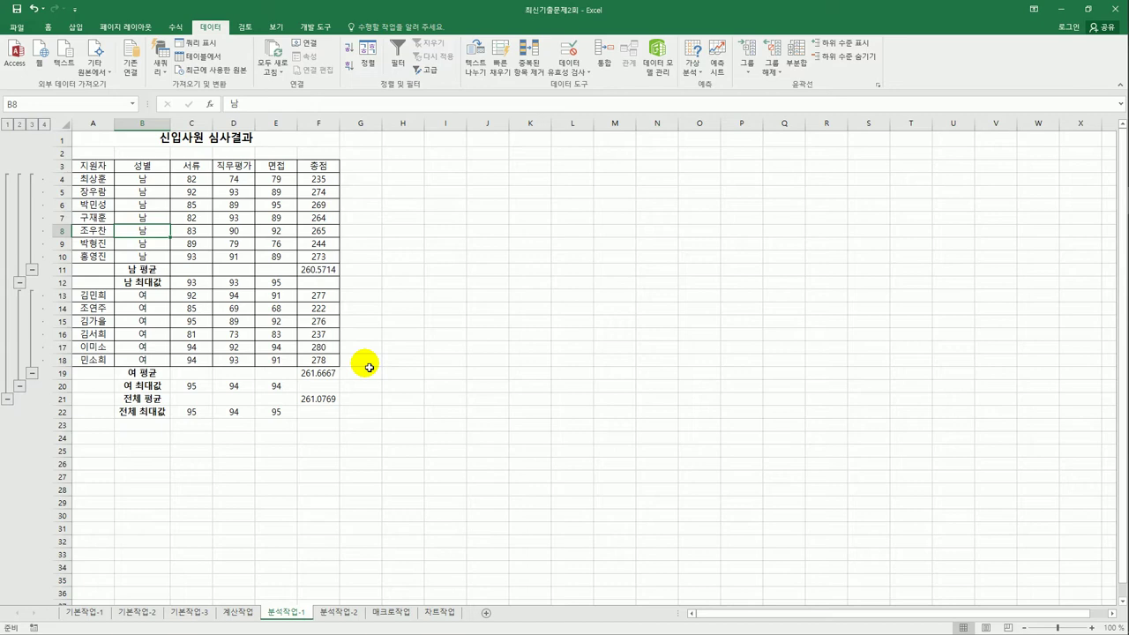
# Format the 총점 average cells F11, F19 and F21 as 숫자 with 1 decimal place.
pyautogui.click(318, 271)
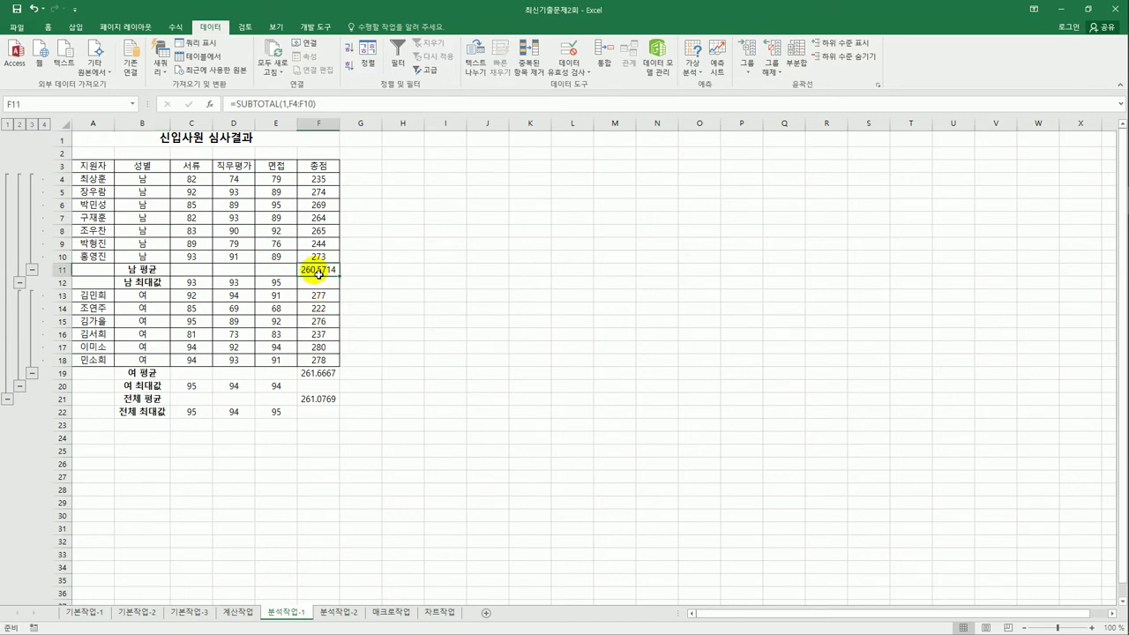
pyautogui.keyDown('ctrl'); pyautogui.click(318, 374); pyautogui.keyUp('ctrl')
pyautogui.keyDown('ctrl'); pyautogui.click(320, 399); pyautogui.keyUp('ctrl')
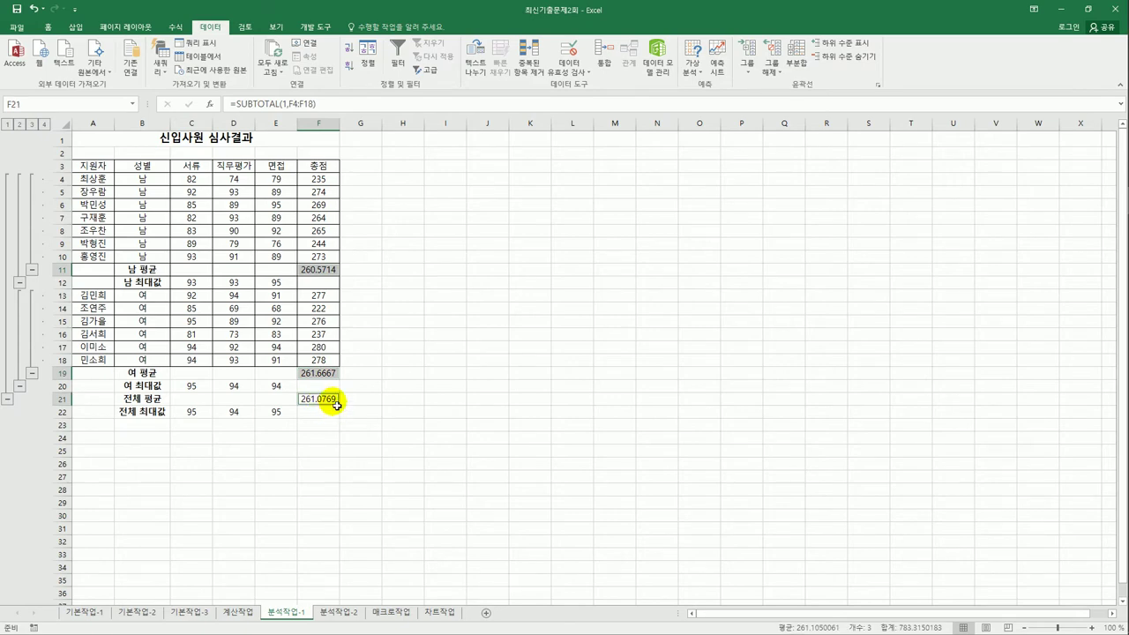
pyautogui.rightClick(328, 400)
pyautogui.click(373, 336)
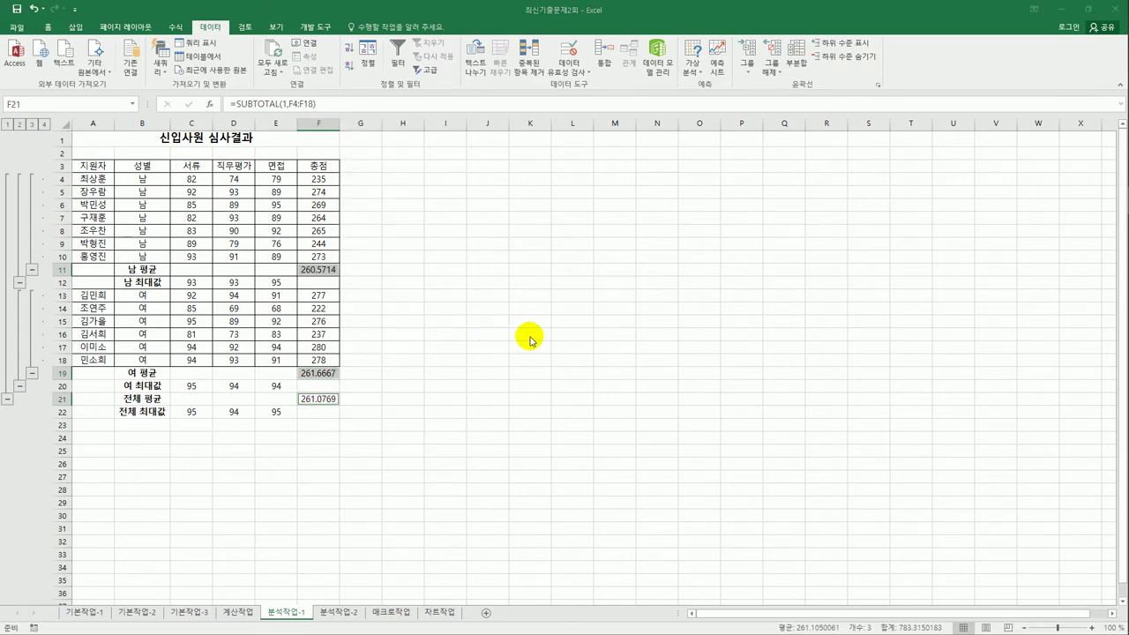
pyautogui.moveTo(399, 183); pyautogui.dragTo(636, 178)
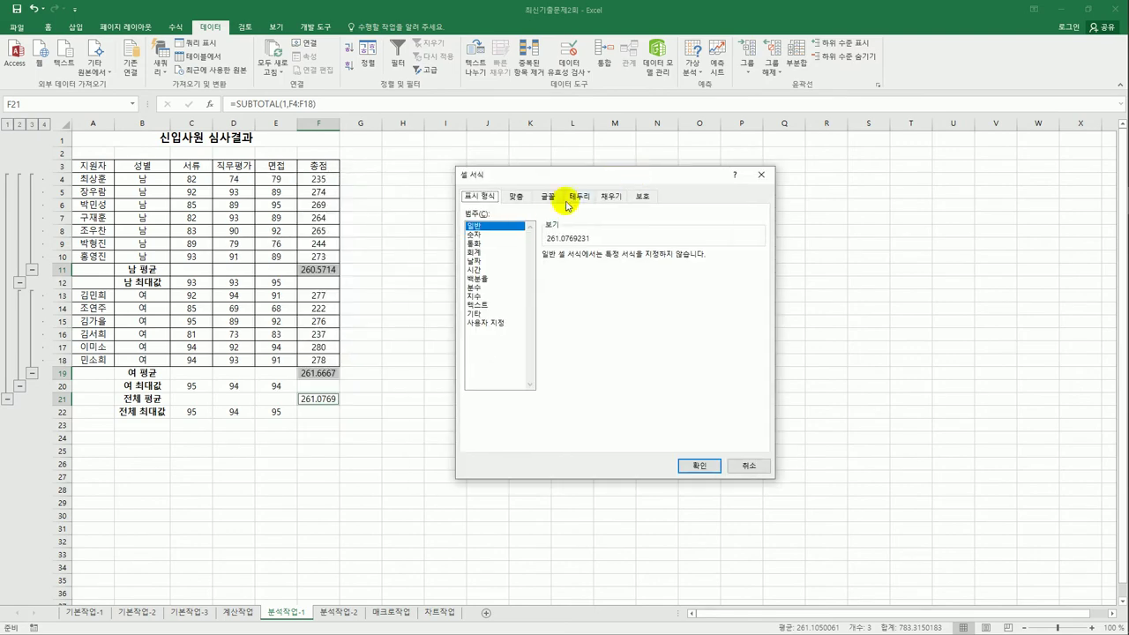
pyautogui.click(494, 235)
pyautogui.click(629, 253)
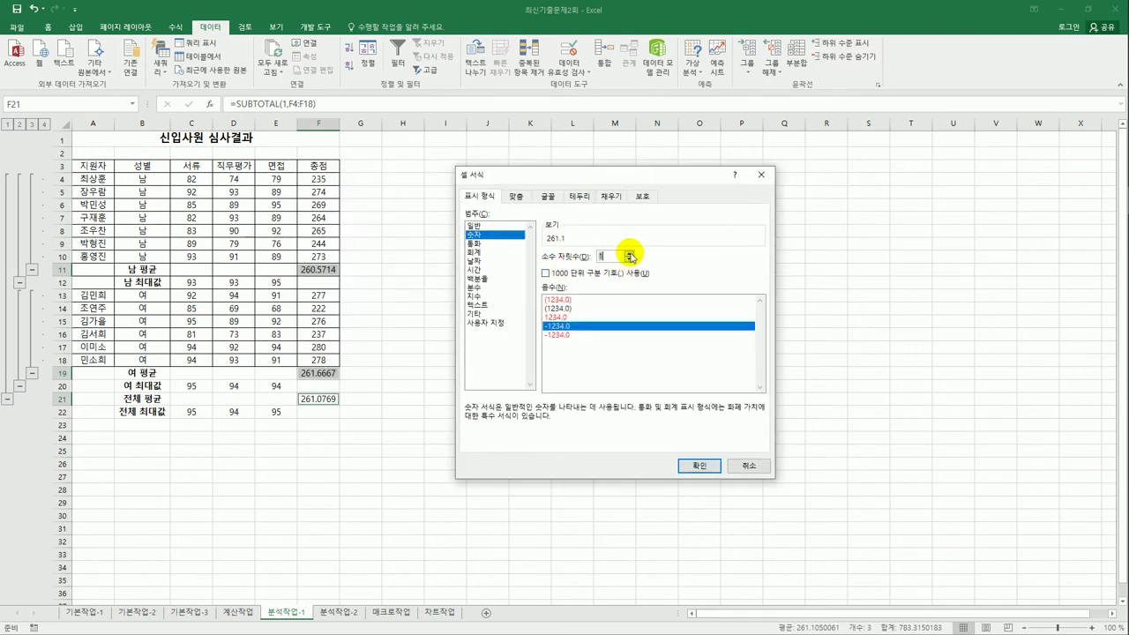
pyautogui.click(698, 468)
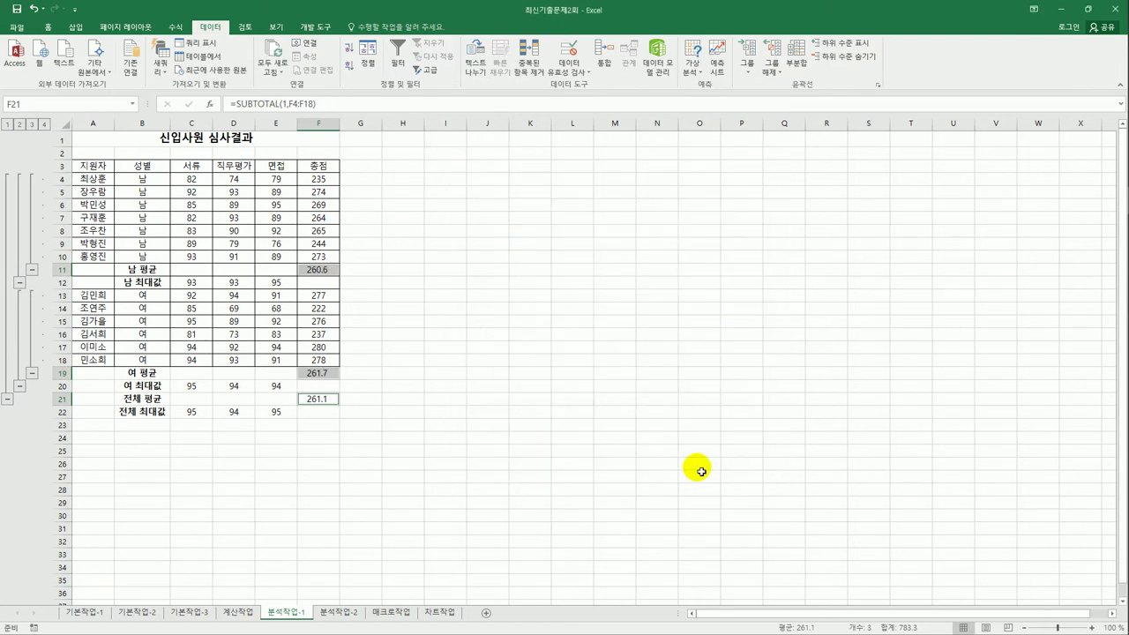
pyautogui.click(584, 468)
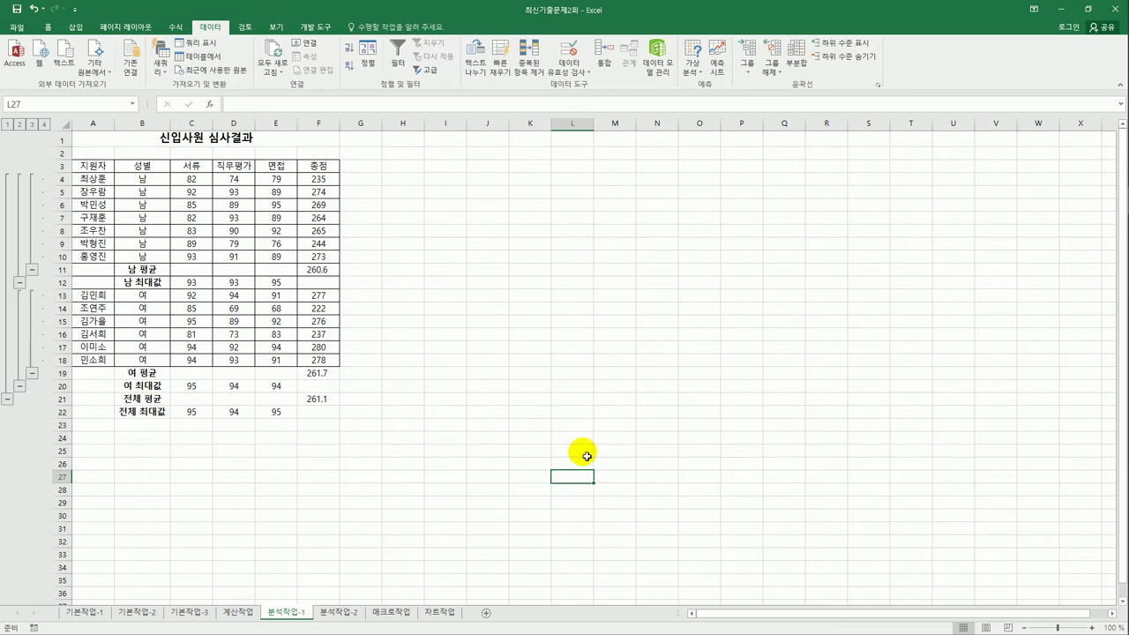
# On the 분석작업-2 sheet, start a sort of the SG쇼핑몰 member table with 거주지역 as the first sort column.
pyautogui.click(351, 612)
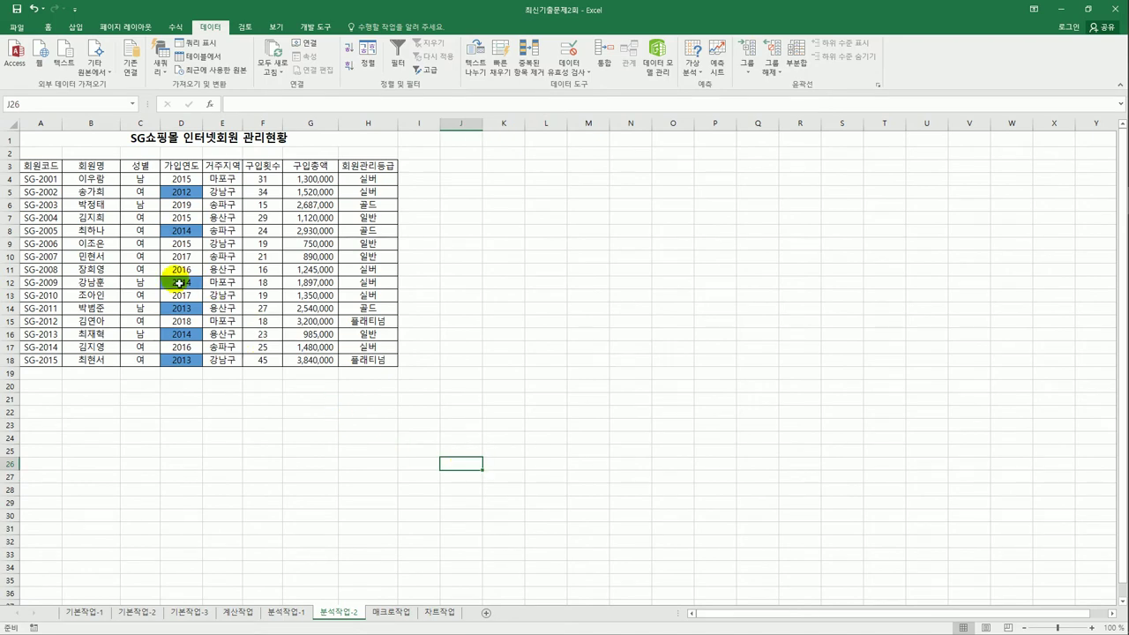
pyautogui.click(145, 206)
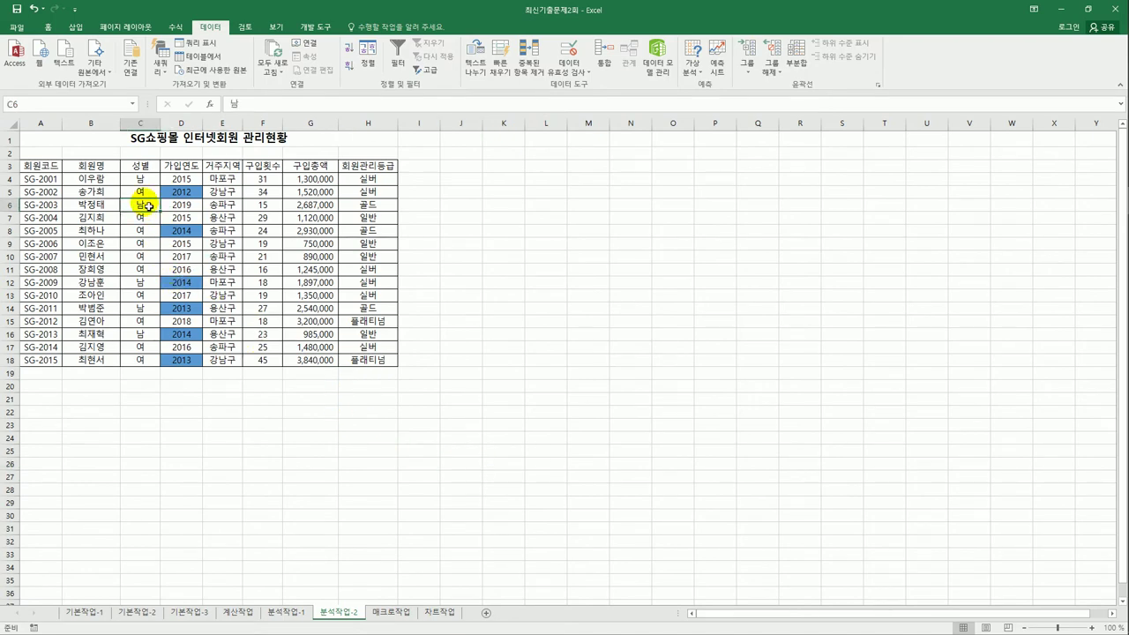
pyautogui.click(367, 54)
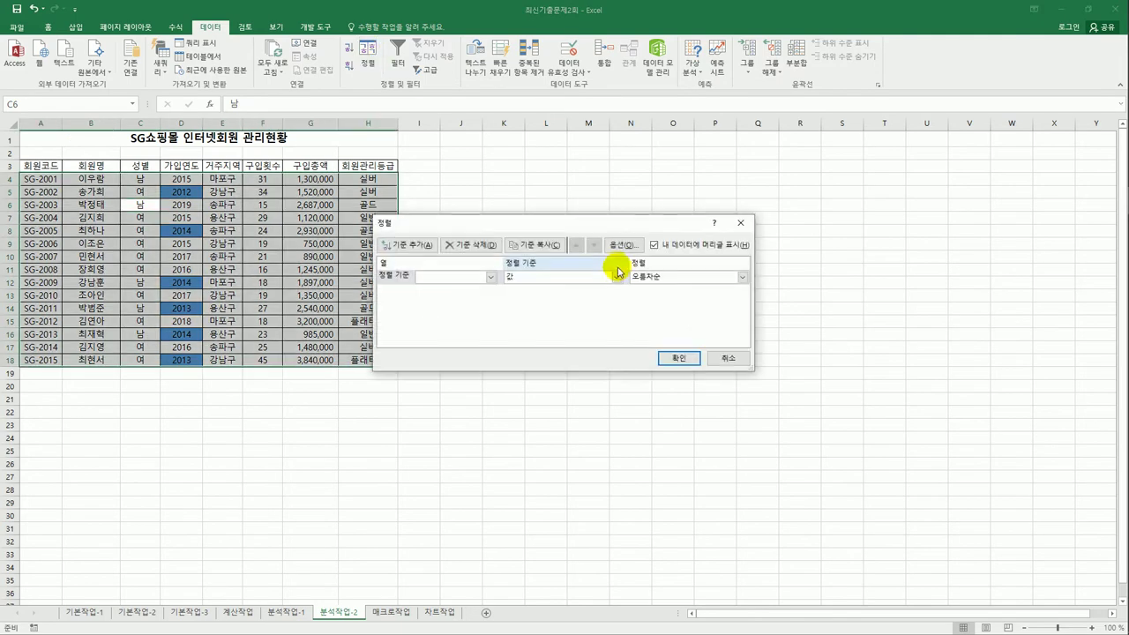
pyautogui.moveTo(599, 236); pyautogui.dragTo(728, 237)
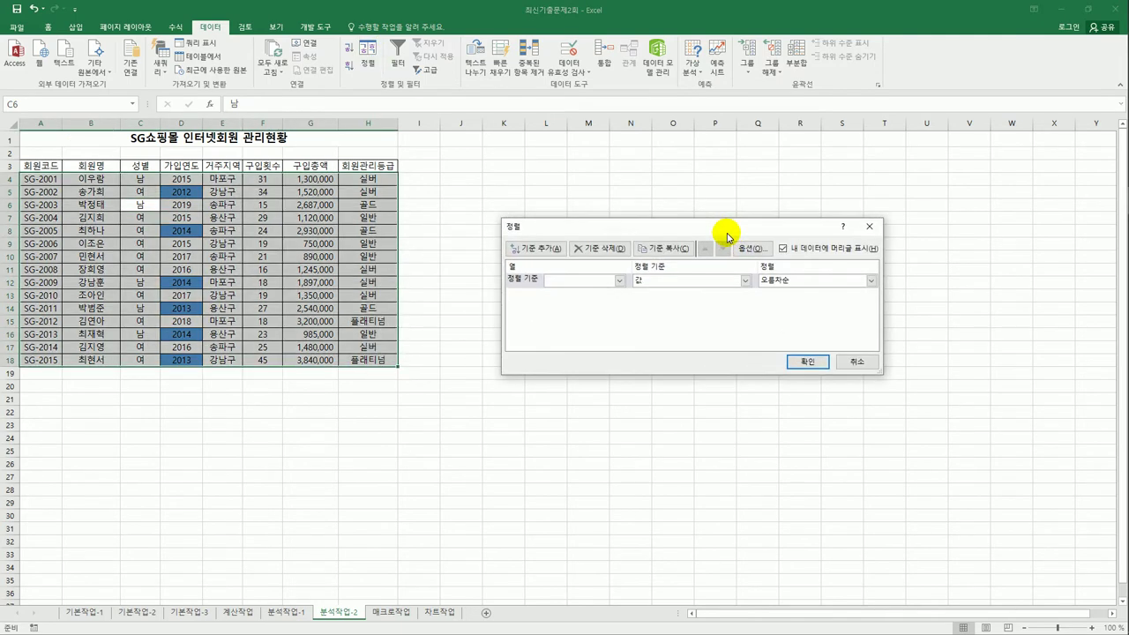
pyautogui.click(620, 281)
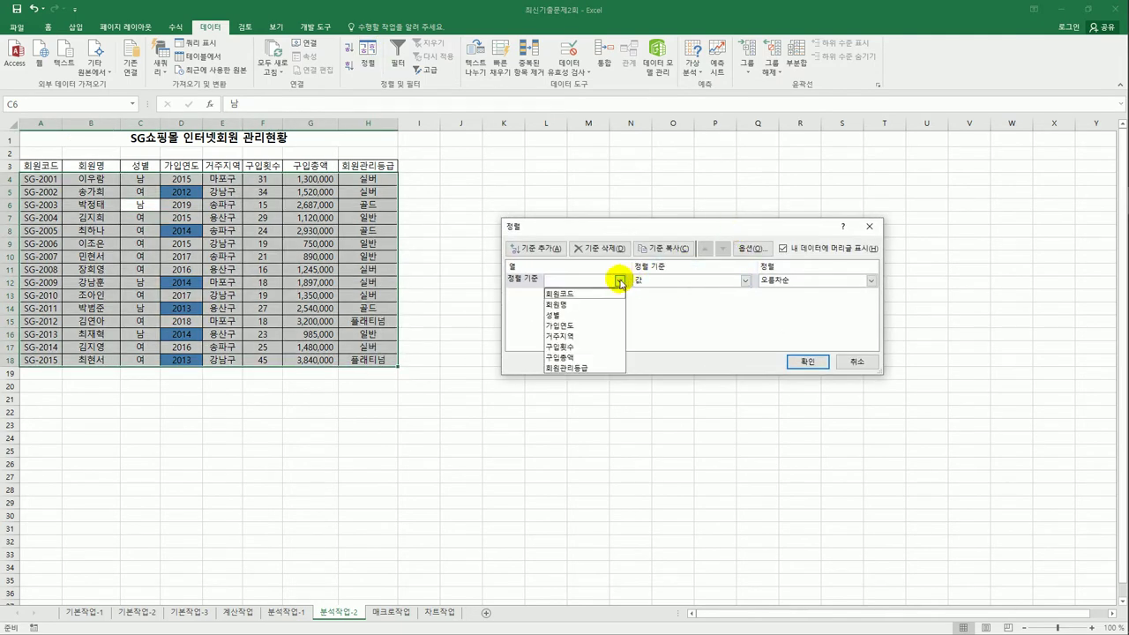
pyautogui.click(597, 336)
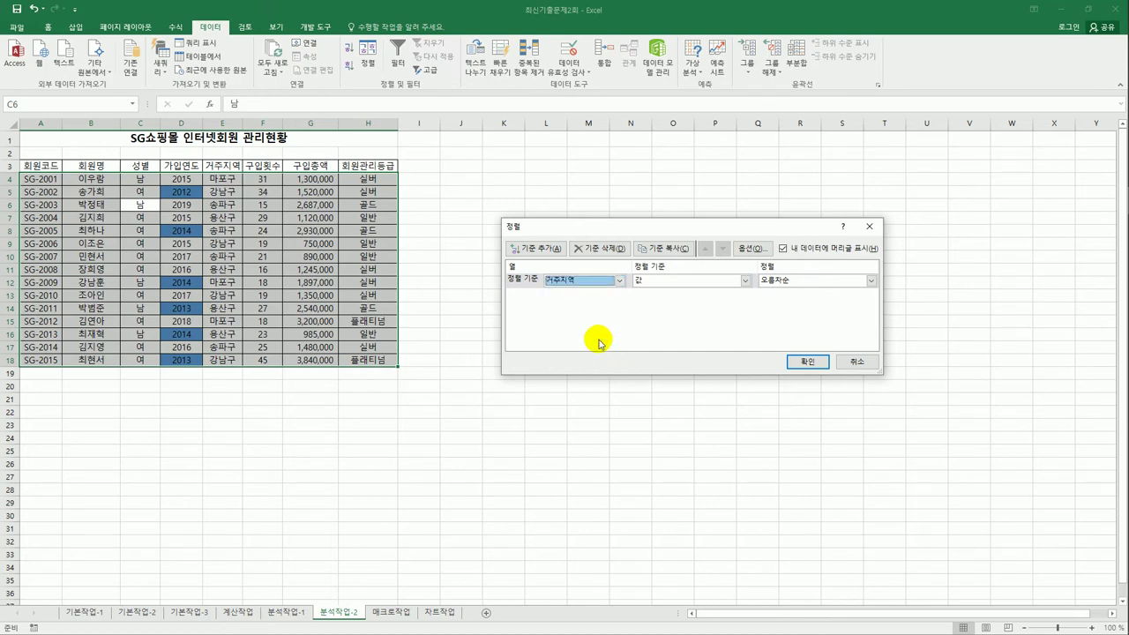
# Create a custom sort list with the entries 강남구, 마포구, 송파구, 용산구 for the 거주지역 criterion.
pyautogui.click(787, 282)
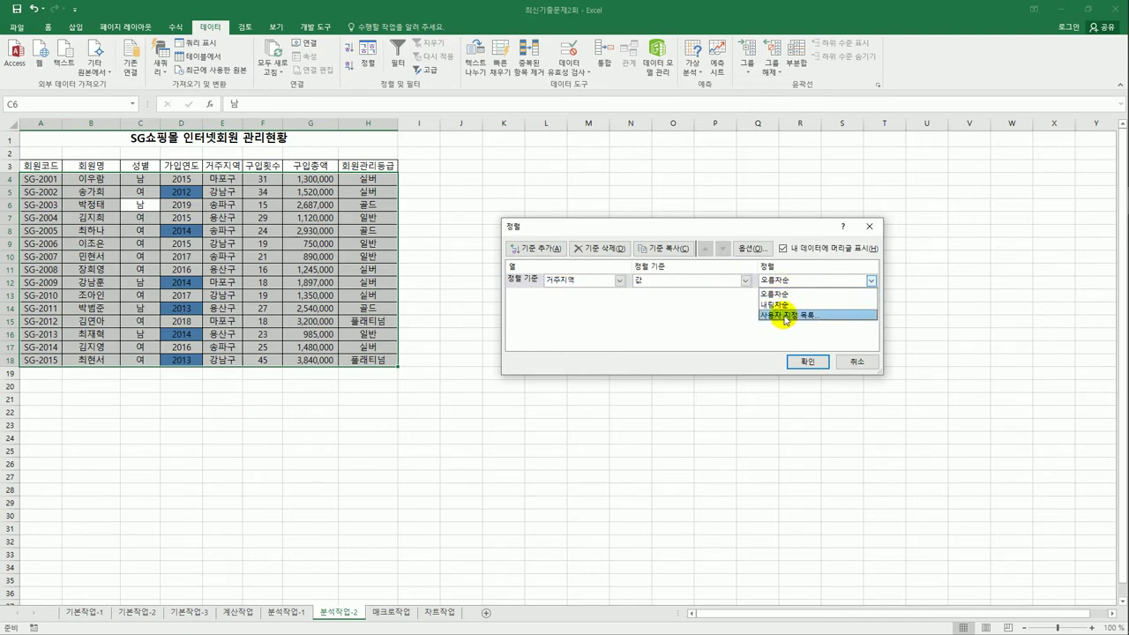
pyautogui.click(784, 314)
pyautogui.click(599, 276)
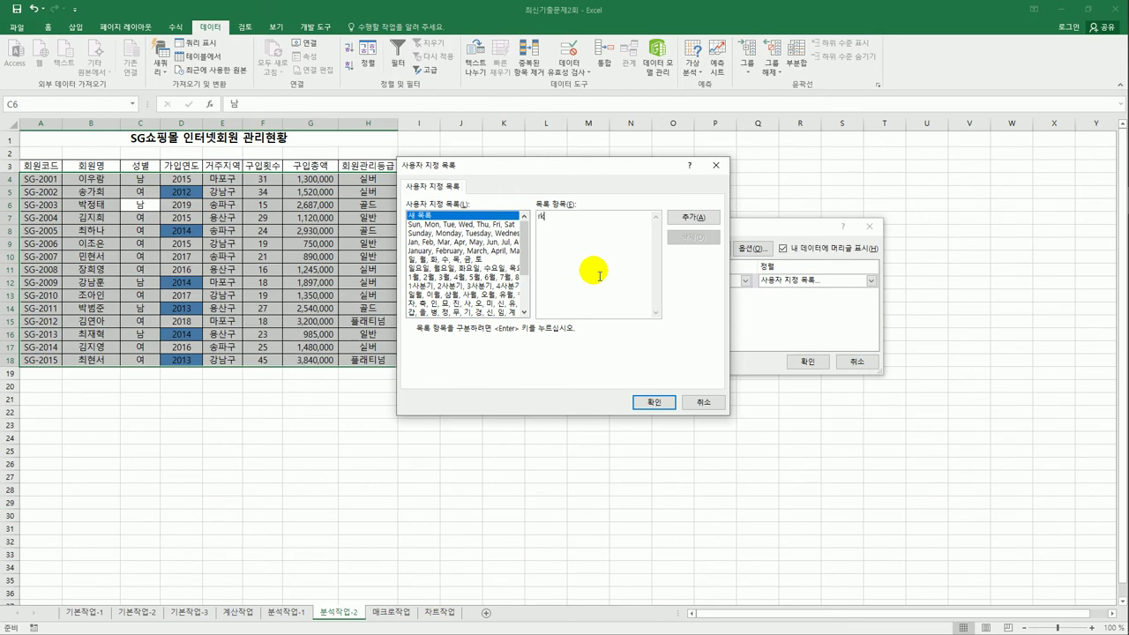
pyautogui.write('강남구 마포구')
pyautogui.press('Return')
pyautogui.write('송파구')
pyautogui.press('Return')
pyautogui.write('용산구')
pyautogui.click(693, 216)
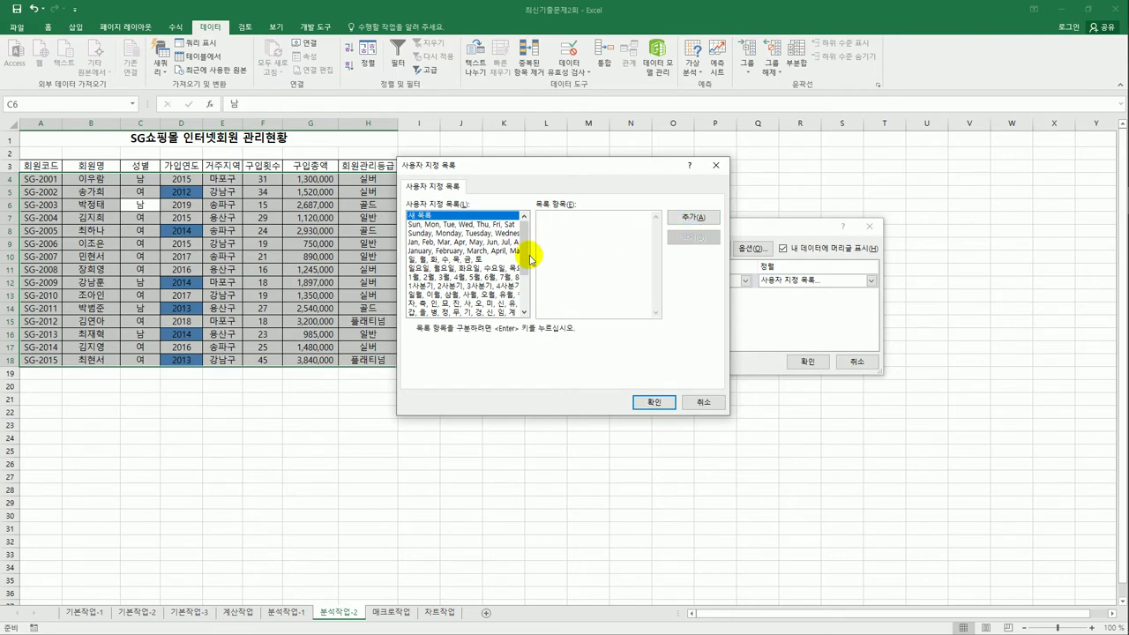
# Select the 강남구, 마포구, 송파구, 용산구 list and use it as the sort order for 거주지역.
pyautogui.scroll(-3, 511, 291)
pyautogui.click(489, 305)
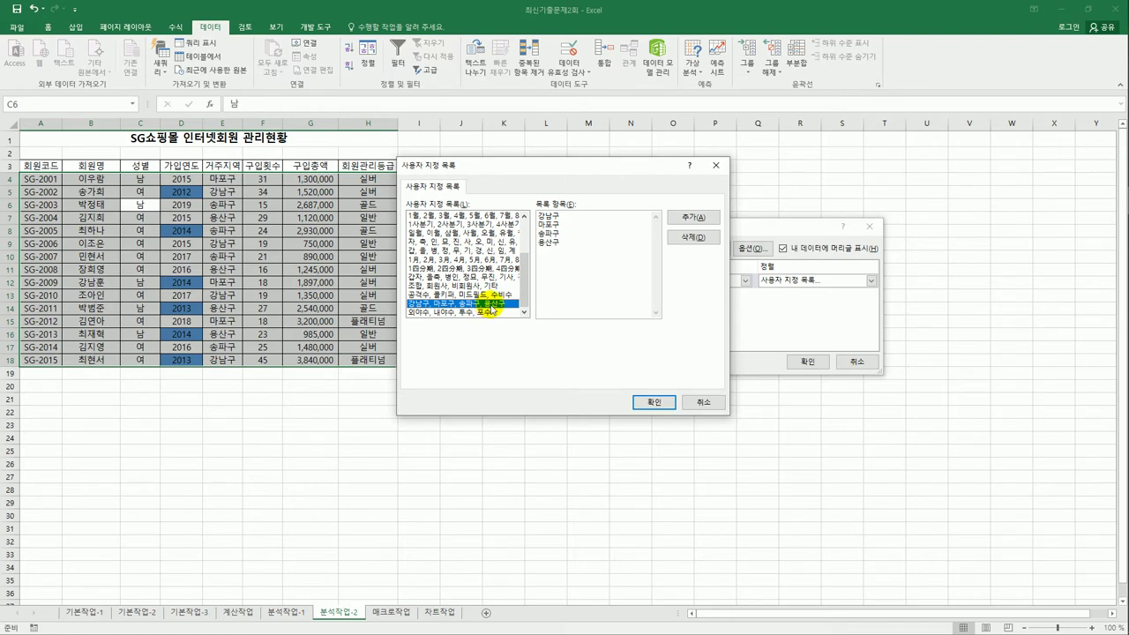
pyautogui.click(568, 256)
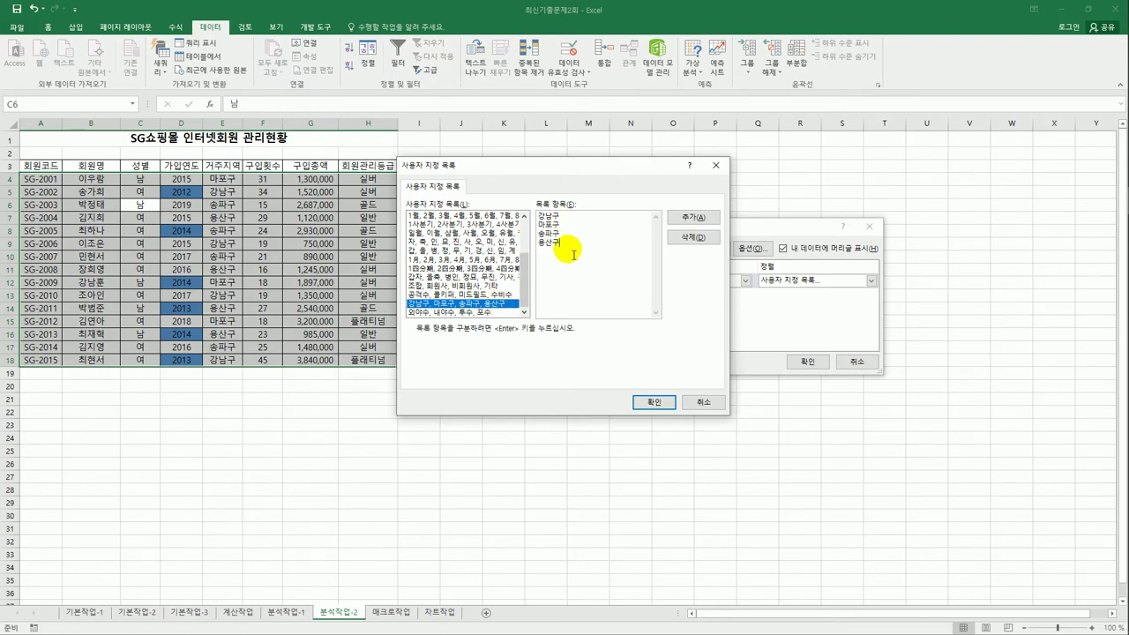
pyautogui.click(666, 407)
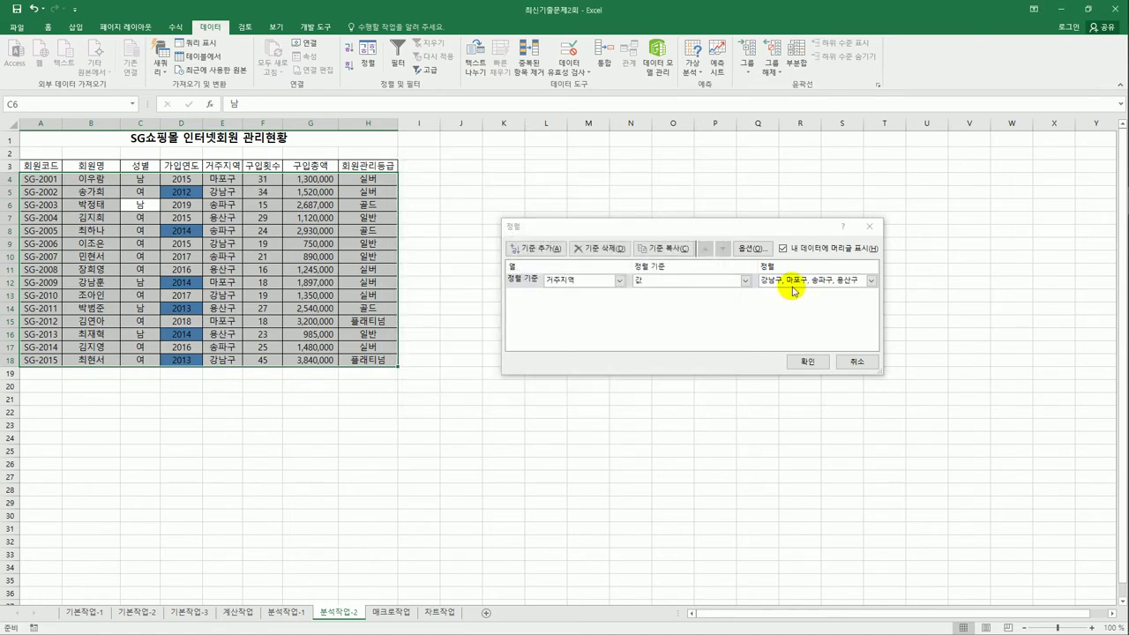
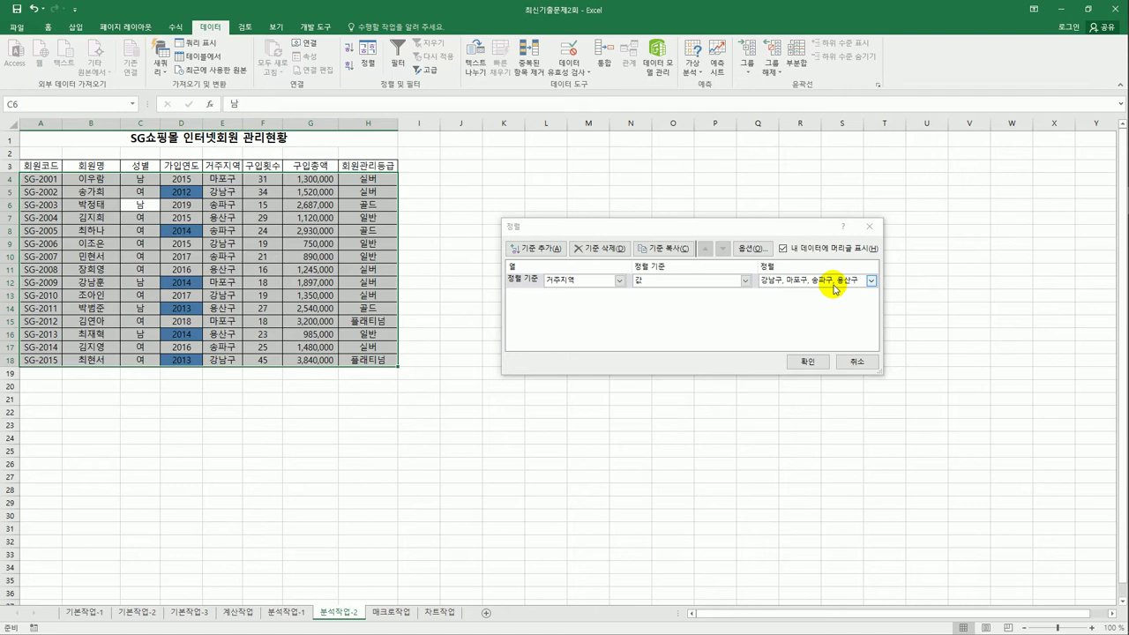
# Add a second sort criterion on 가입연도 by 셀 색, with the blue cell colour set to 위에 표시.
pyautogui.click(529, 248)
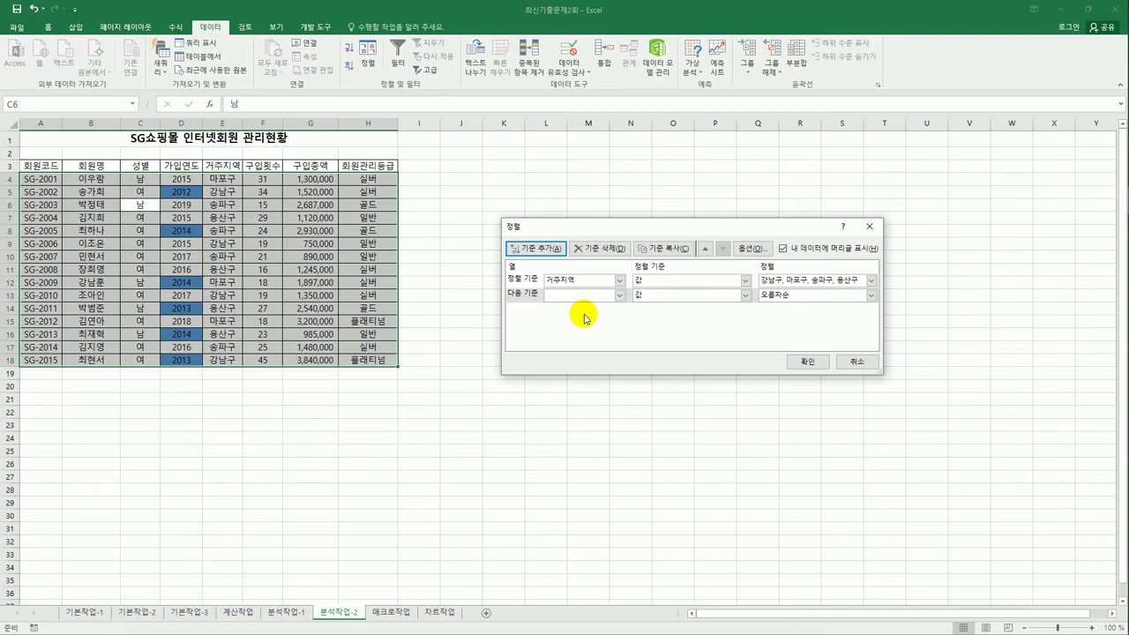
pyautogui.click(619, 298)
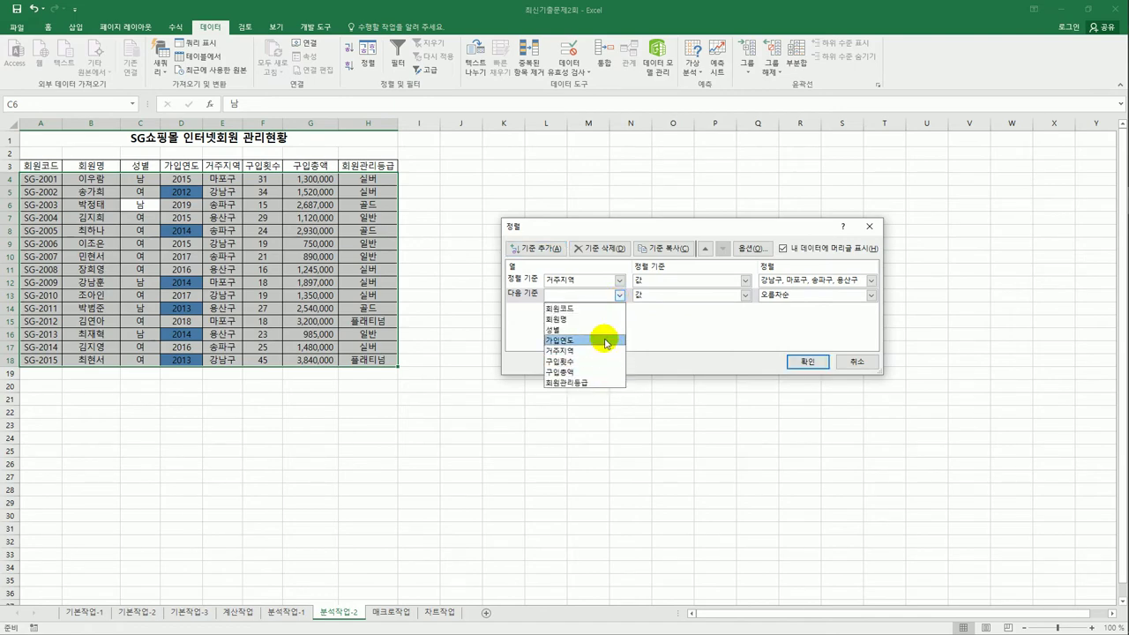
pyautogui.click(605, 339)
pyautogui.click(730, 297)
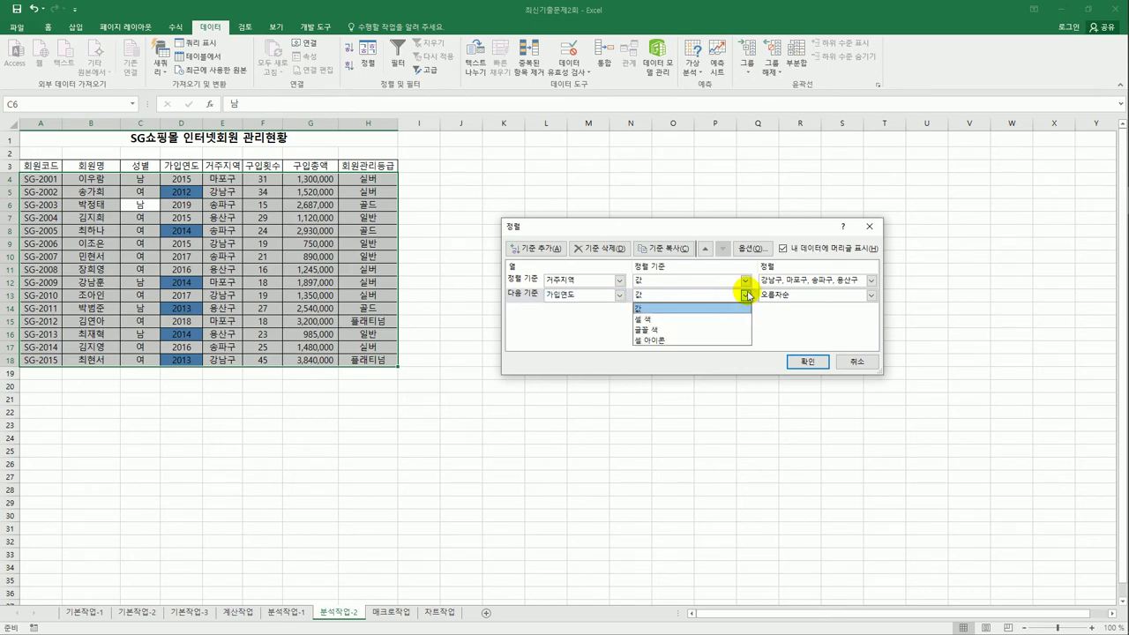
pyautogui.click(728, 319)
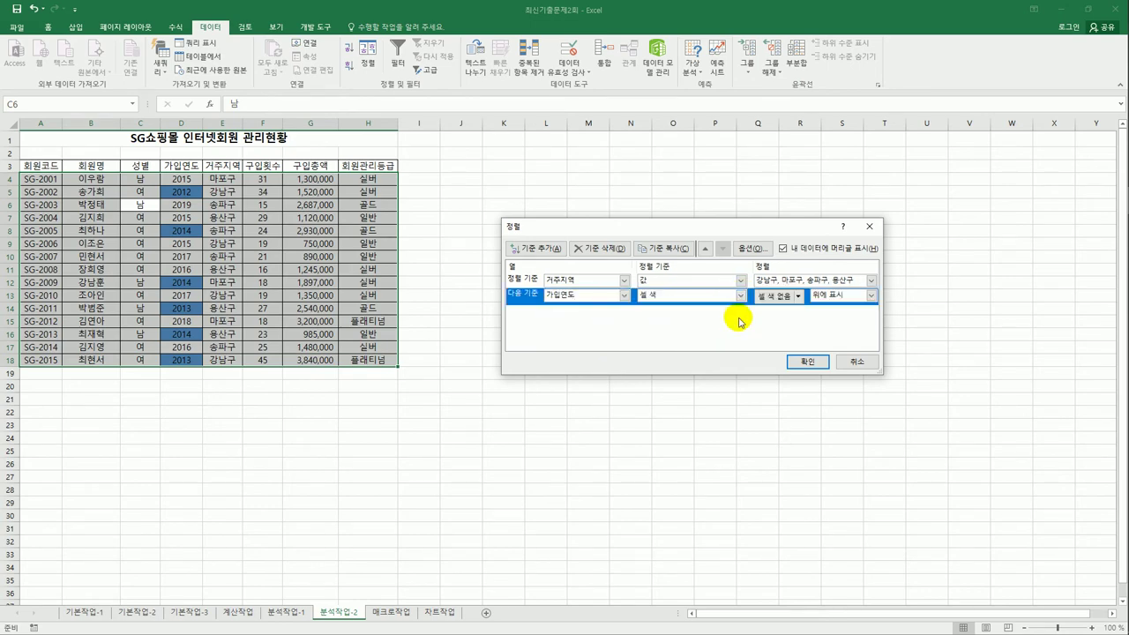
pyautogui.click(796, 297)
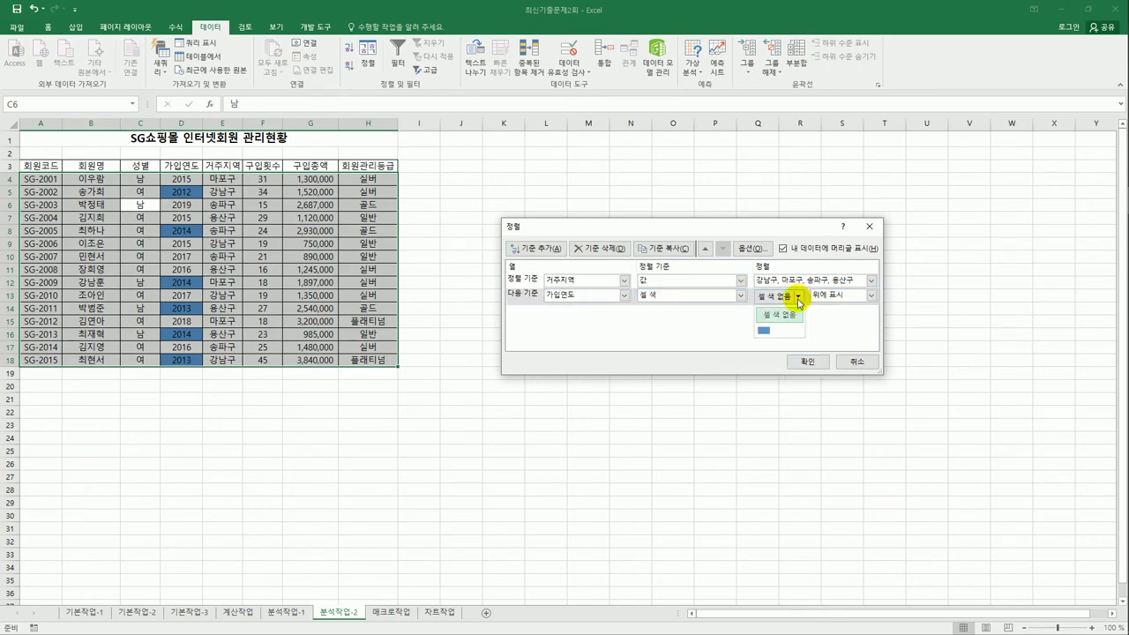
pyautogui.click(763, 332)
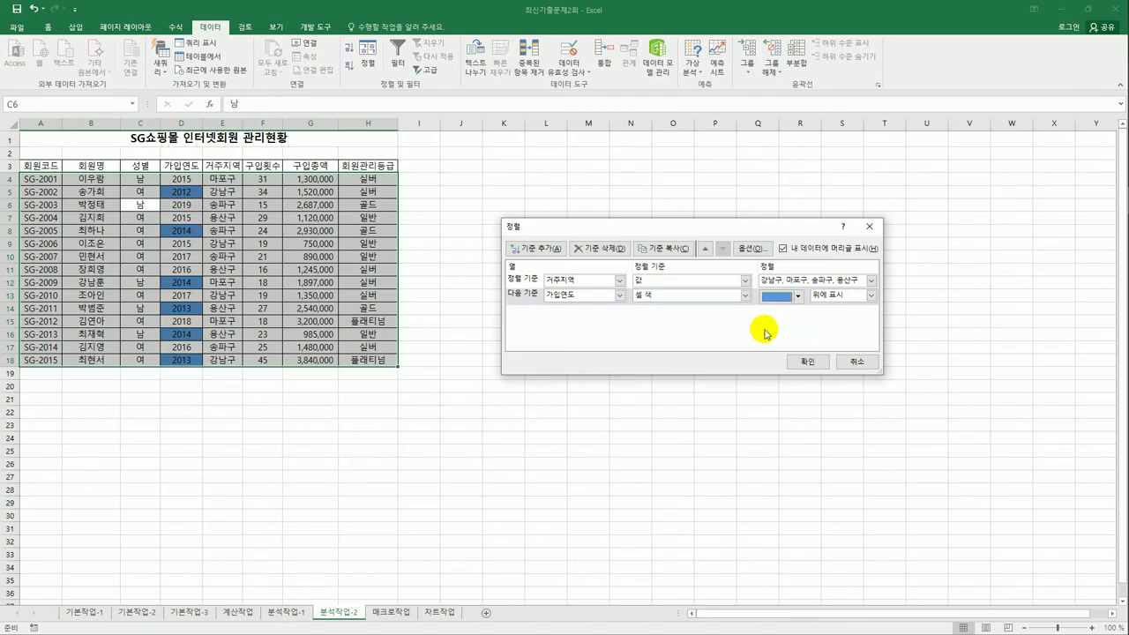
pyautogui.click(862, 296)
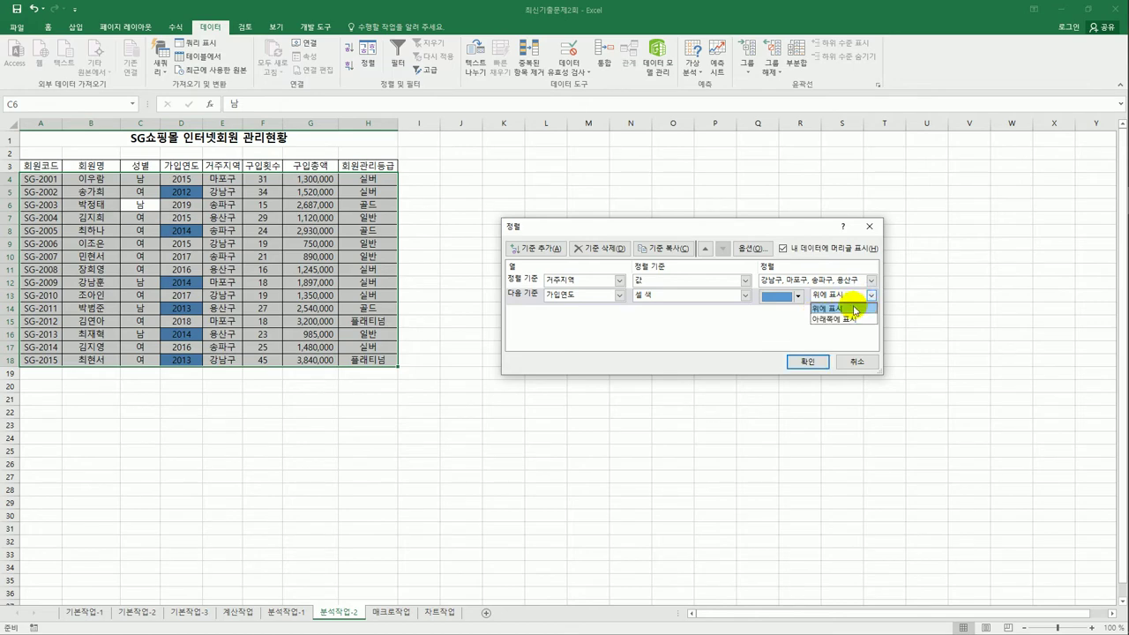
pyautogui.click(854, 309)
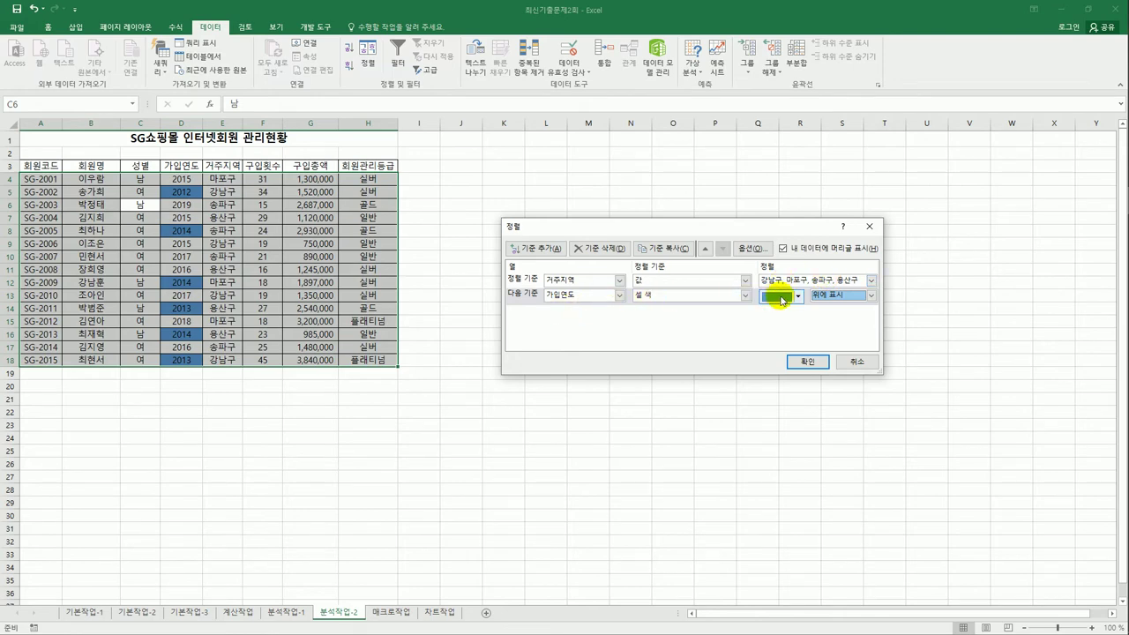
# Apply the two-level sort to the member table and check the resulting 거주지역 and 가입연도 order.
pyautogui.click(806, 362)
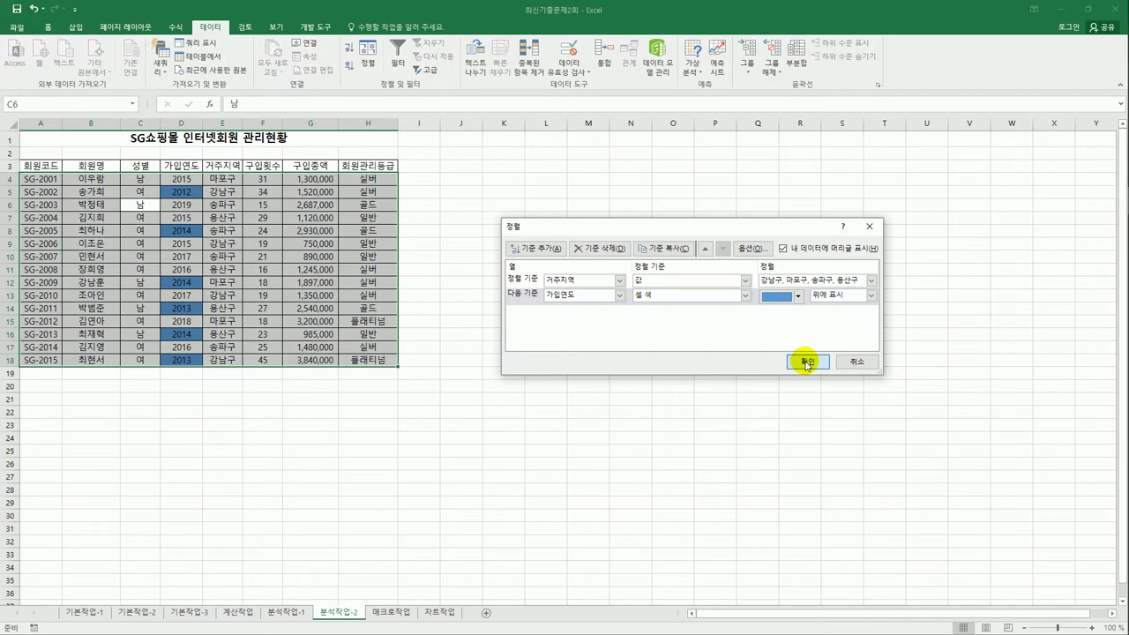
pyautogui.click(565, 396)
pyautogui.moveTo(223, 179)
pyautogui.mouseDown()
pyautogui.moveTo(227, 361)
pyautogui.moveTo(217, 181)
pyautogui.moveTo(217, 220)
pyautogui.mouseUp()
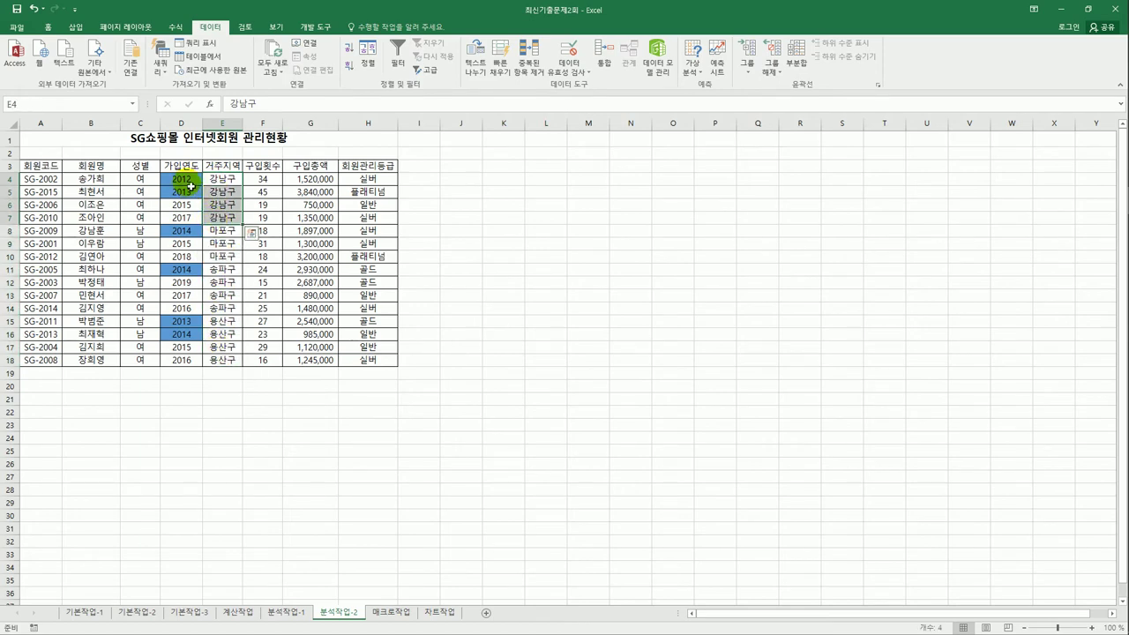
pyautogui.moveTo(180, 179); pyautogui.dragTo(186, 257)
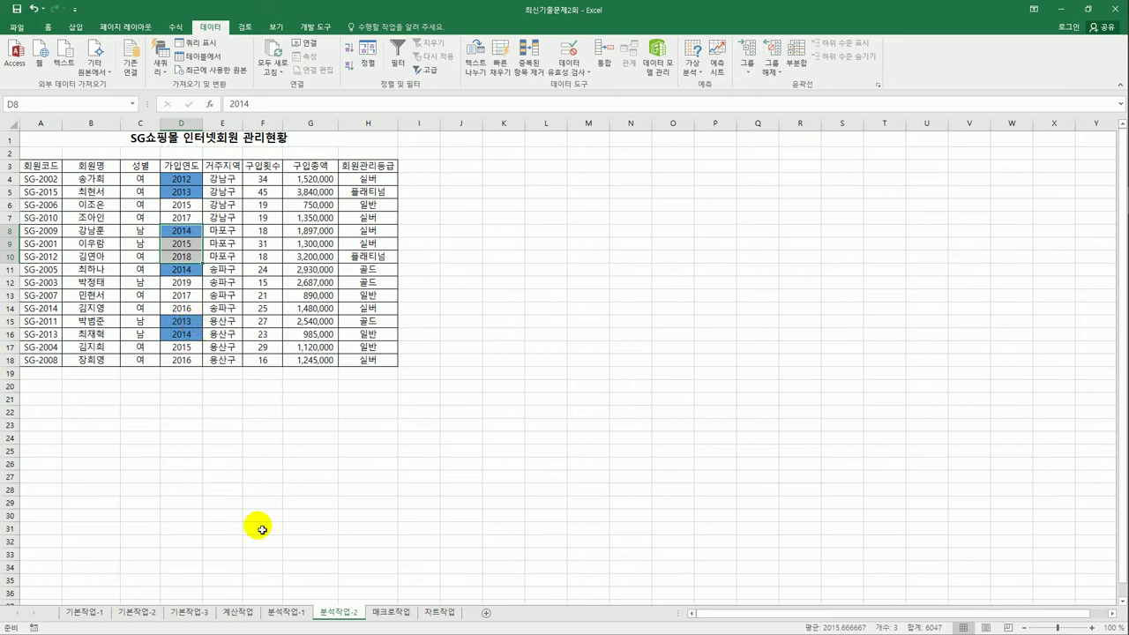
# On the 매크로작업 sheet, draw a form-control button over cells B15:C16 below the airport table.
pyautogui.click(397, 612)
pyautogui.click(607, 410)
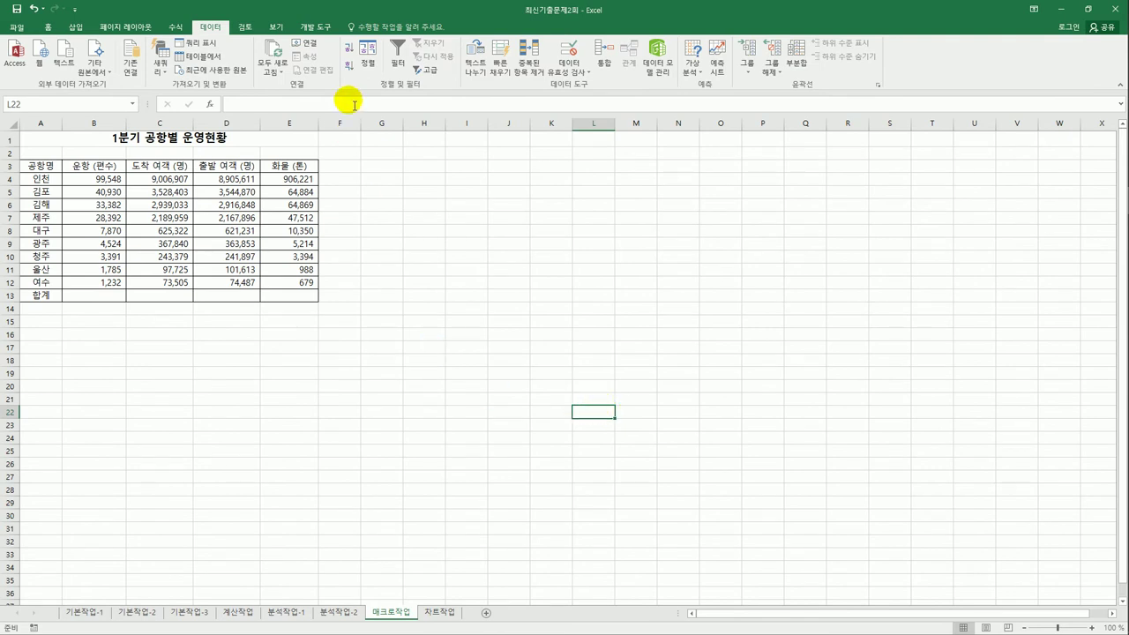
pyautogui.click(317, 29)
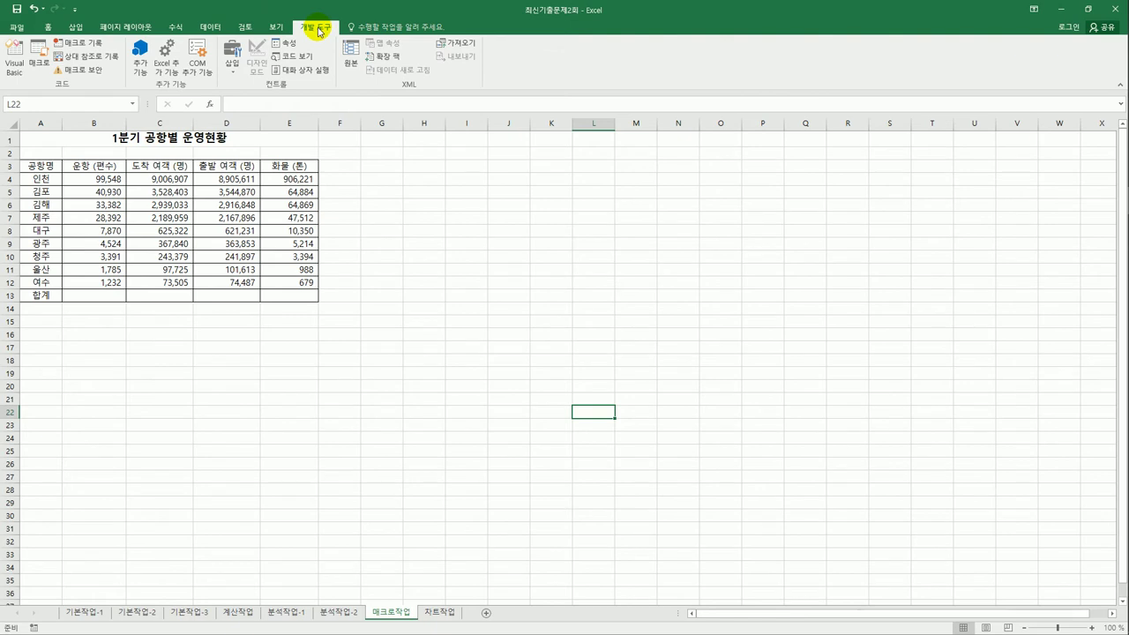
pyautogui.click(233, 58)
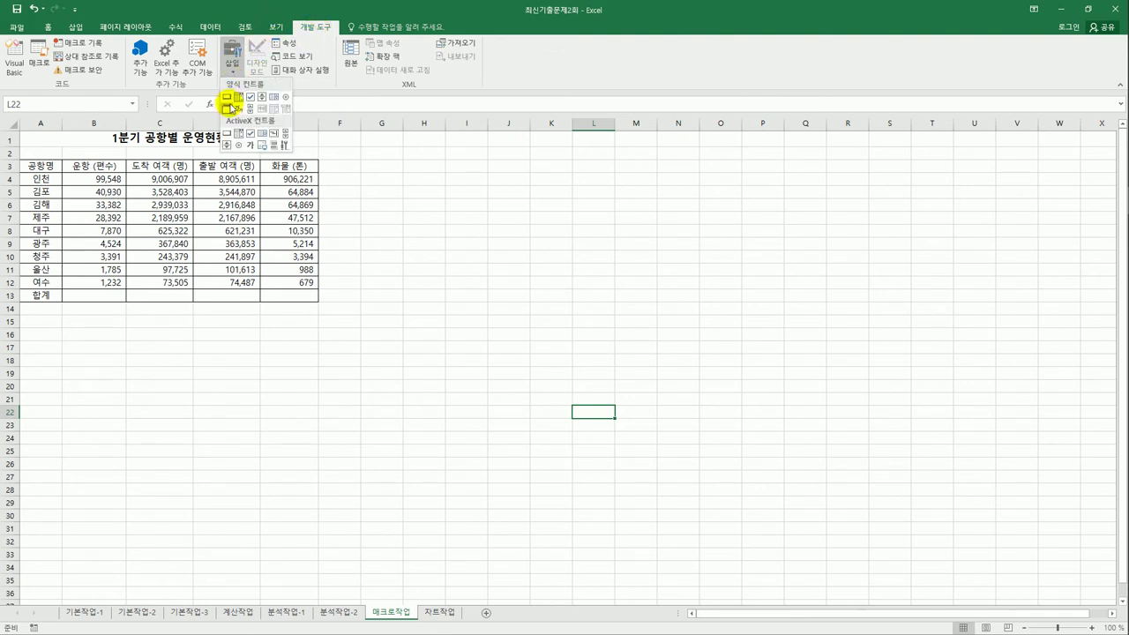
pyautogui.click(228, 97)
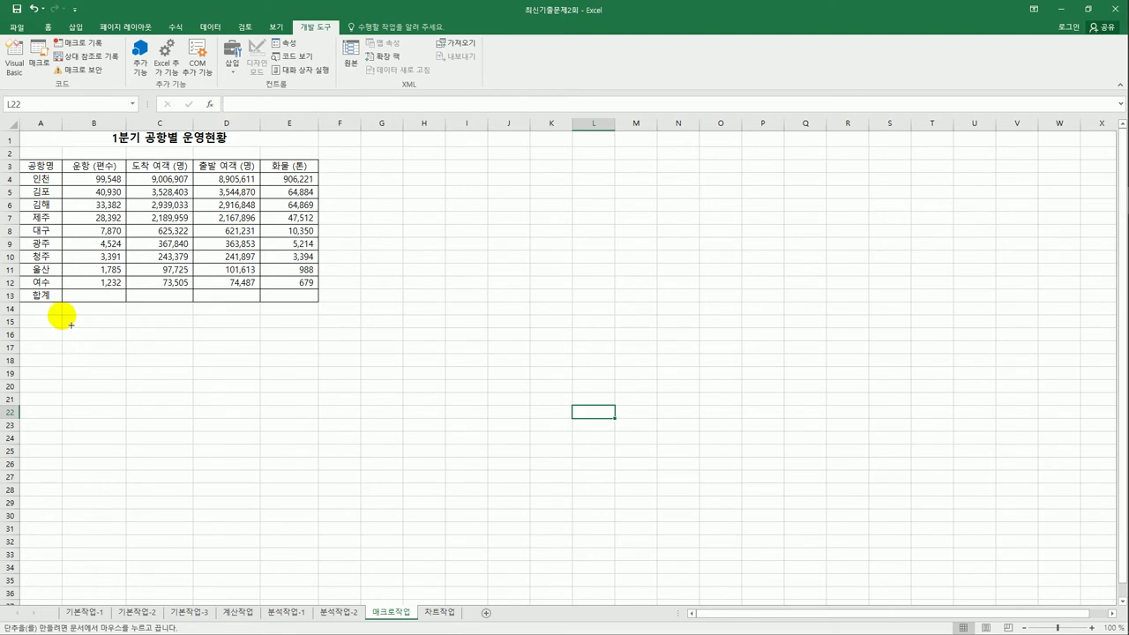
pyautogui.moveTo(63, 315); pyautogui.dragTo(191, 345)
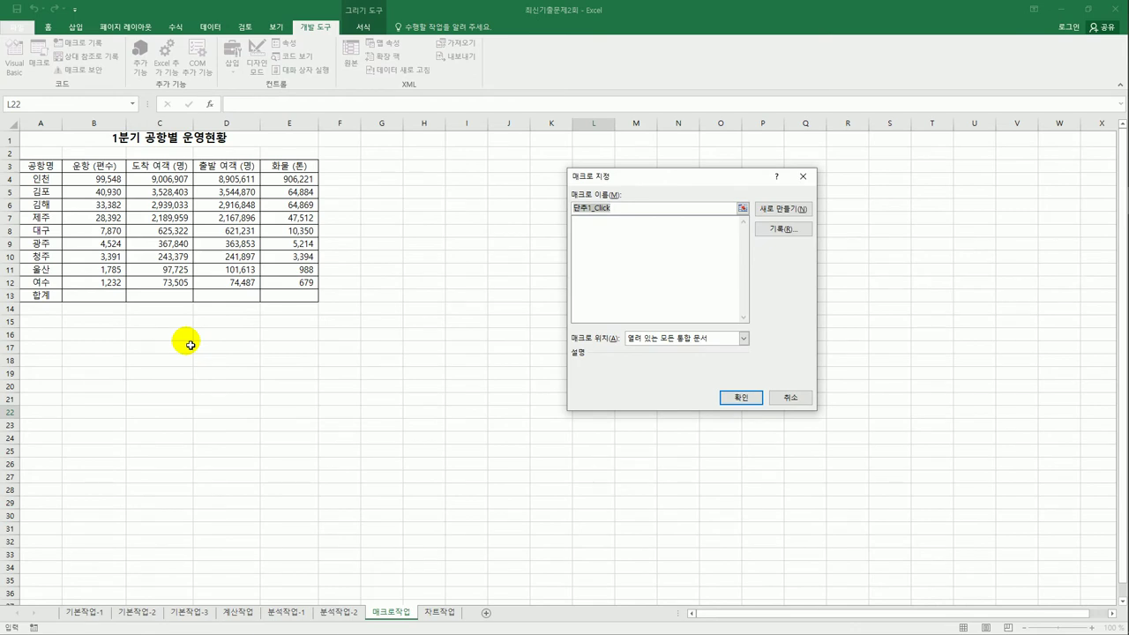
# Assign a new macro named 합계 to the button and start recording it.
pyautogui.write('ㅎ')
pyautogui.write('계')
pyautogui.click(775, 231)
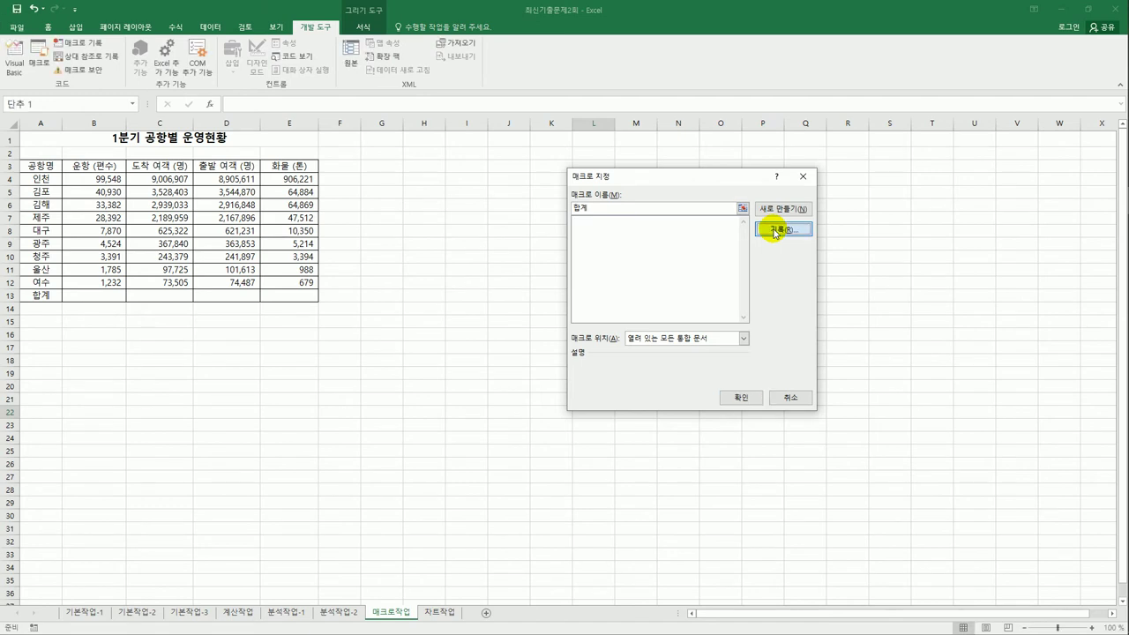
pyautogui.click(715, 371)
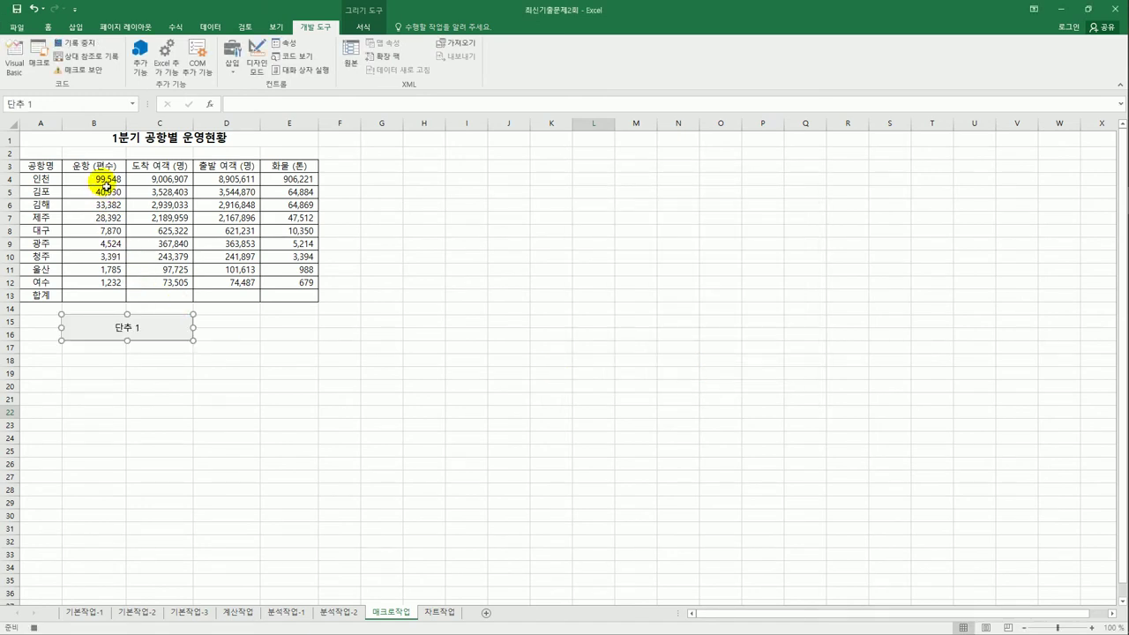
# Record AutoSum totals for the four numeric columns of B4:E13 into the 합계 row, and stop the macro recording.
pyautogui.moveTo(104, 181); pyautogui.dragTo(293, 300)
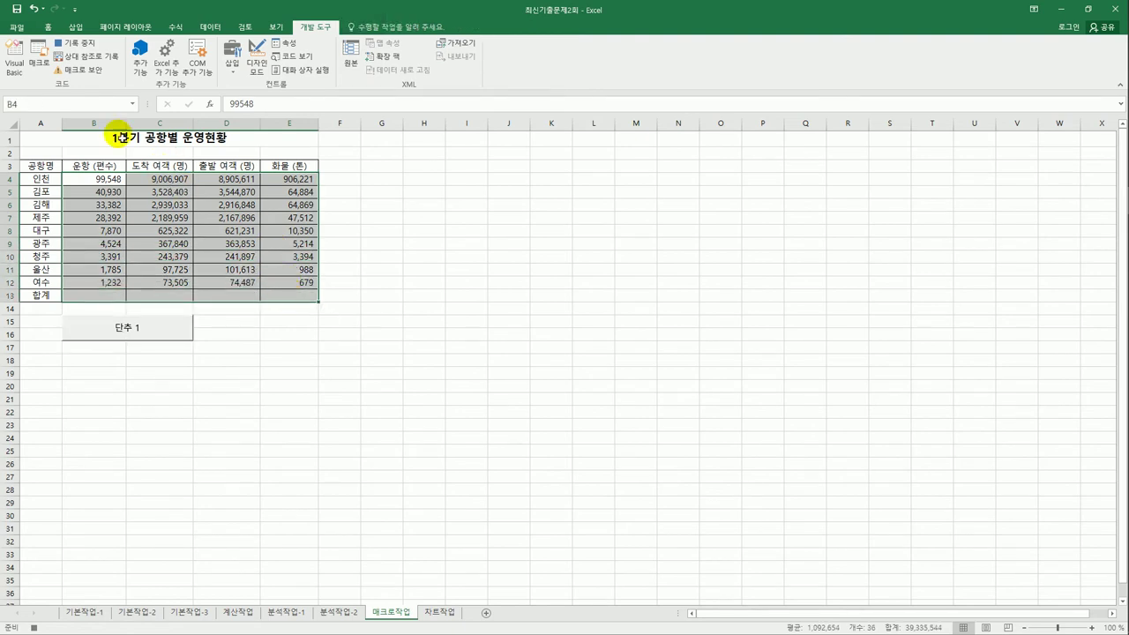
pyautogui.click(172, 29)
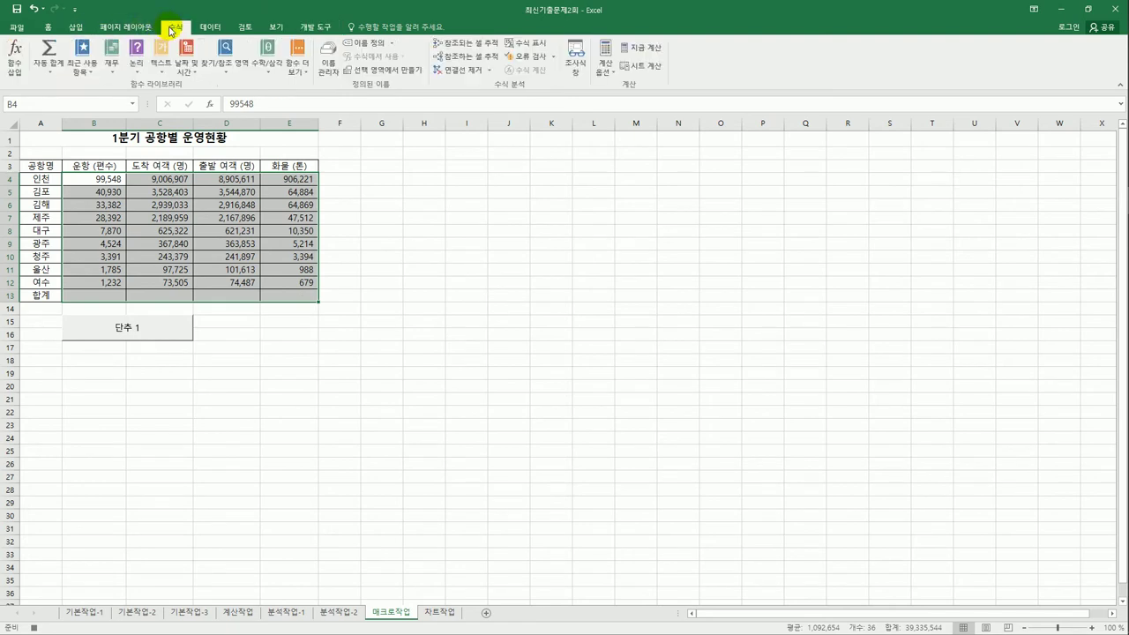
pyautogui.click(50, 49)
pyautogui.click(295, 303)
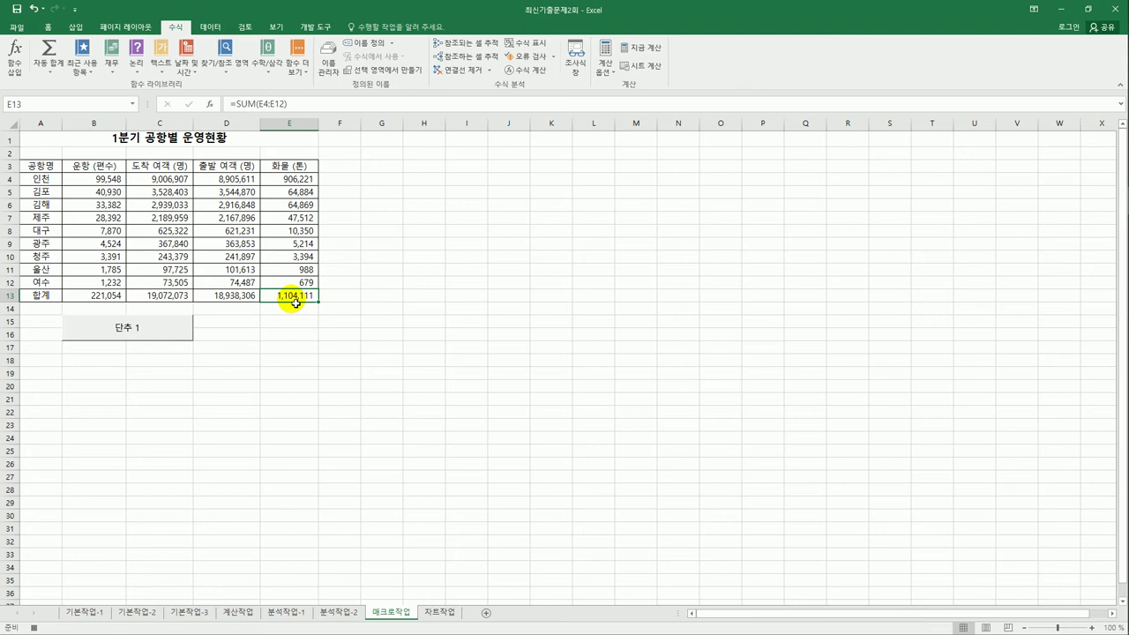
pyautogui.click(315, 28)
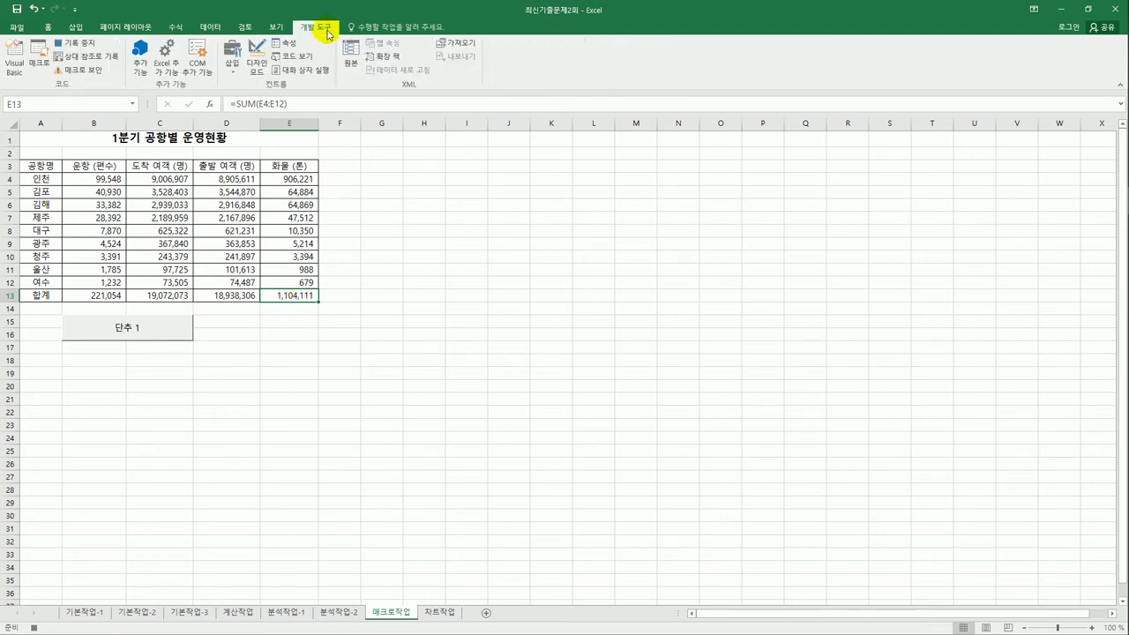
pyautogui.click(70, 42)
pyautogui.click(225, 385)
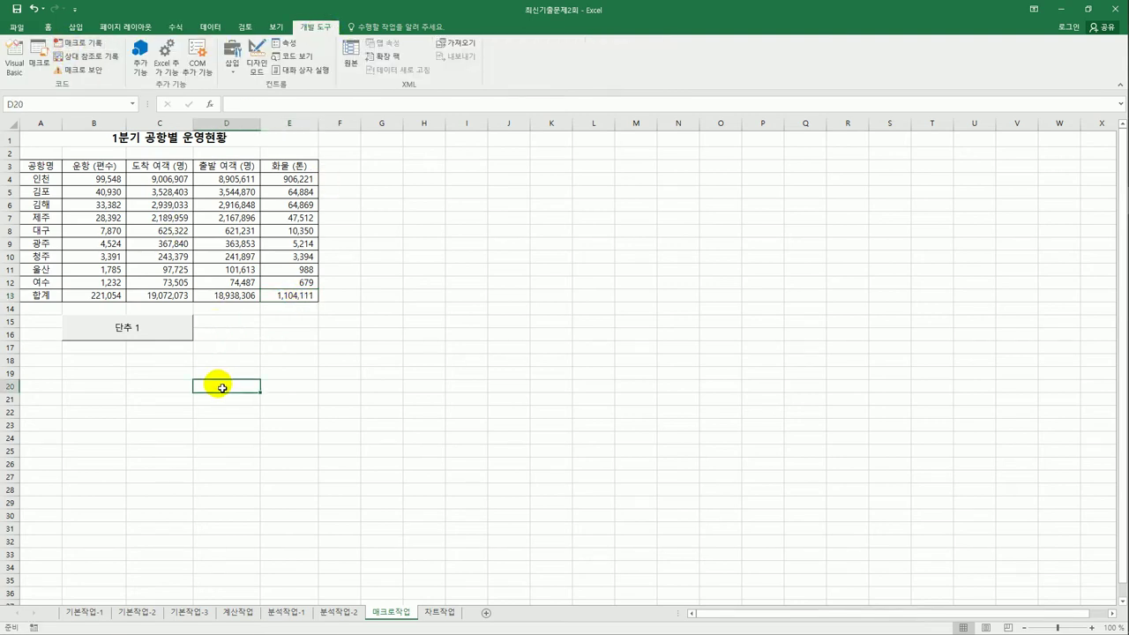
# Change the label of the form button below the table to 합계.
pyautogui.rightClick(138, 341)
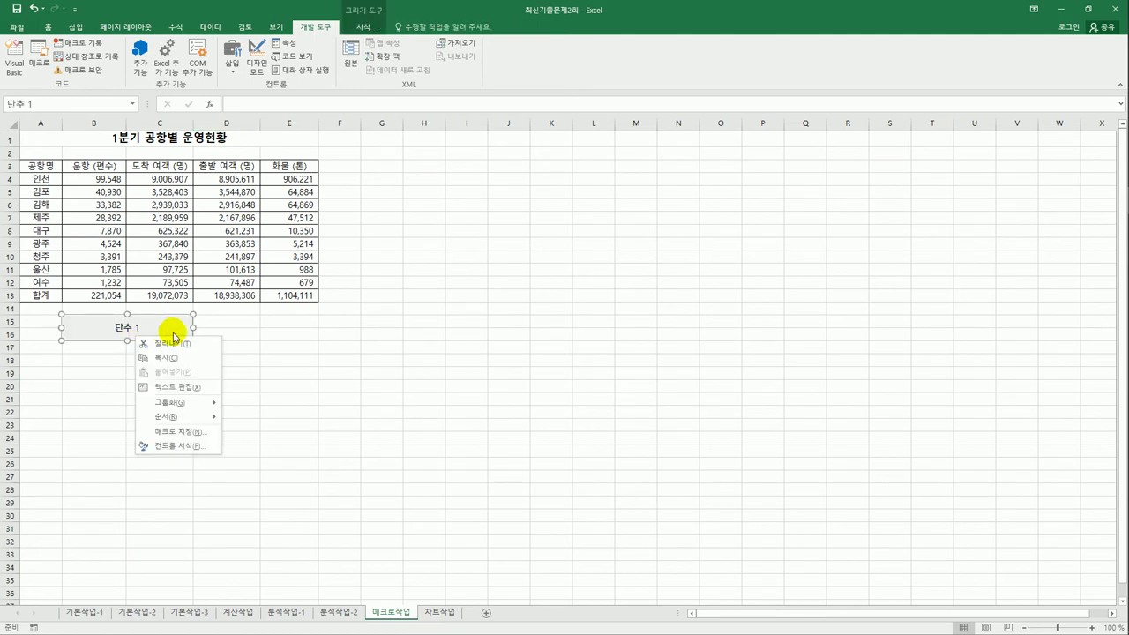
pyautogui.click(176, 387)
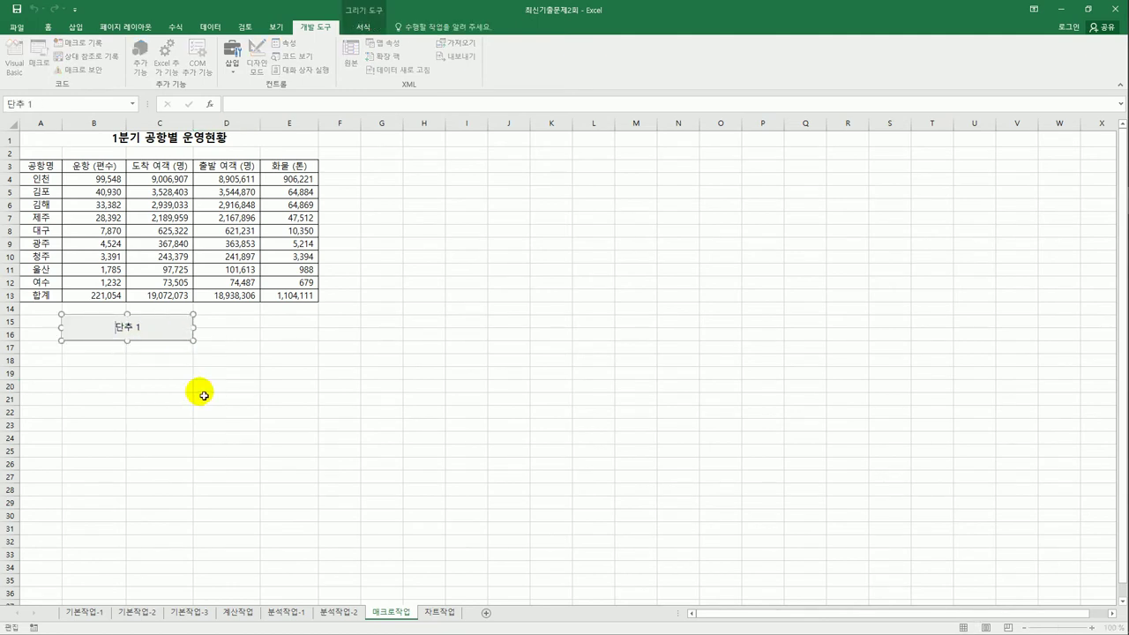
pyautogui.hotkey('ctrl', 'a')
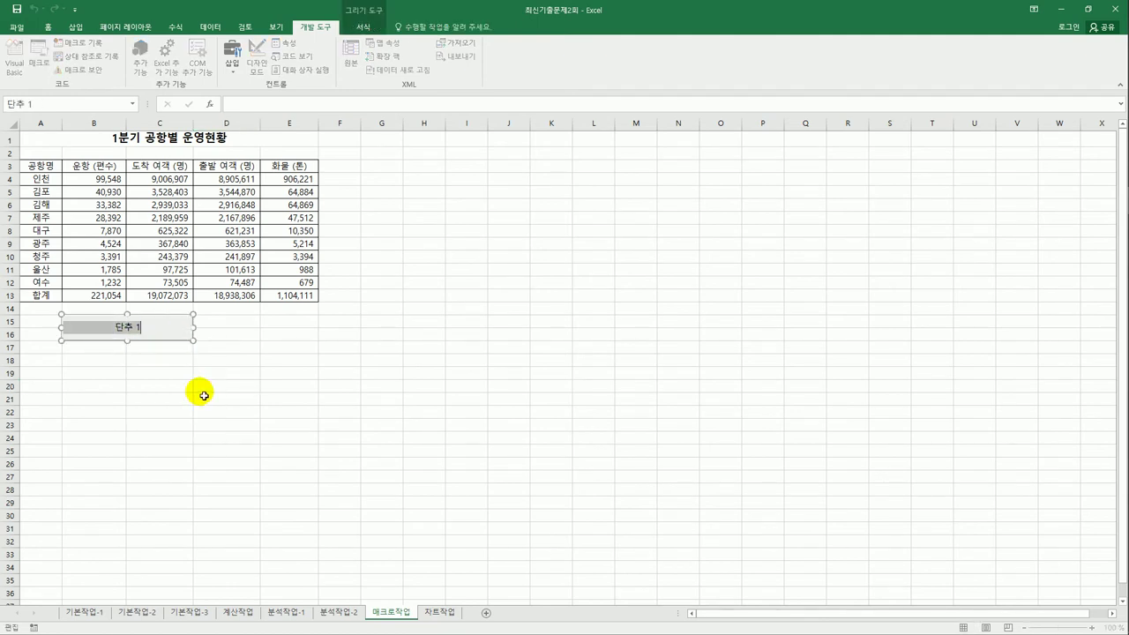
pyautogui.write('합계')
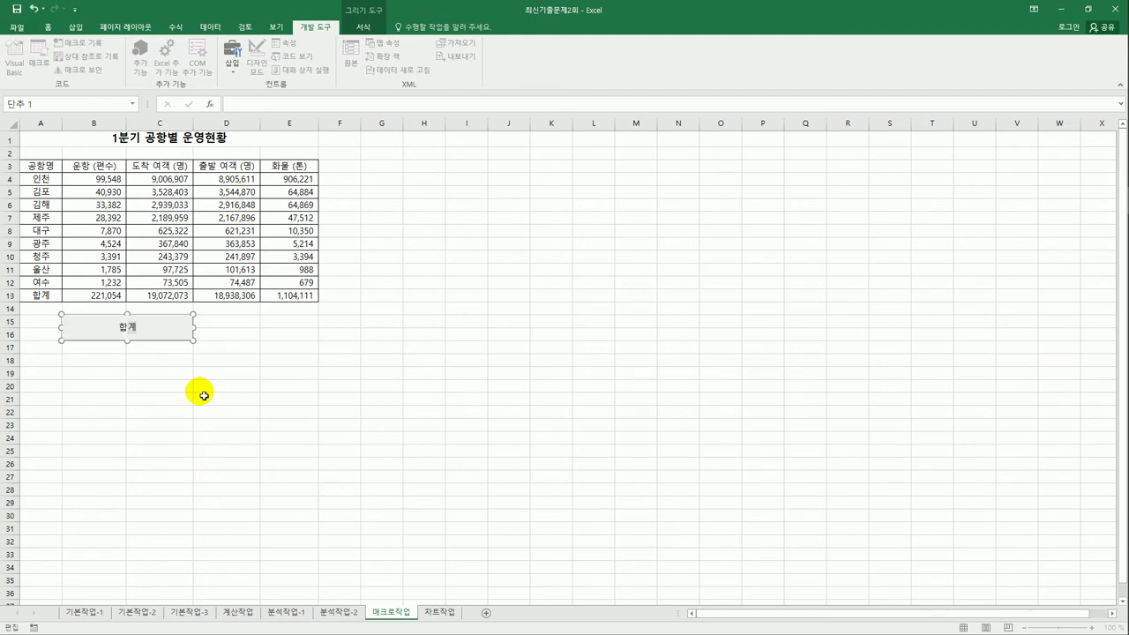
pyautogui.click(203, 392)
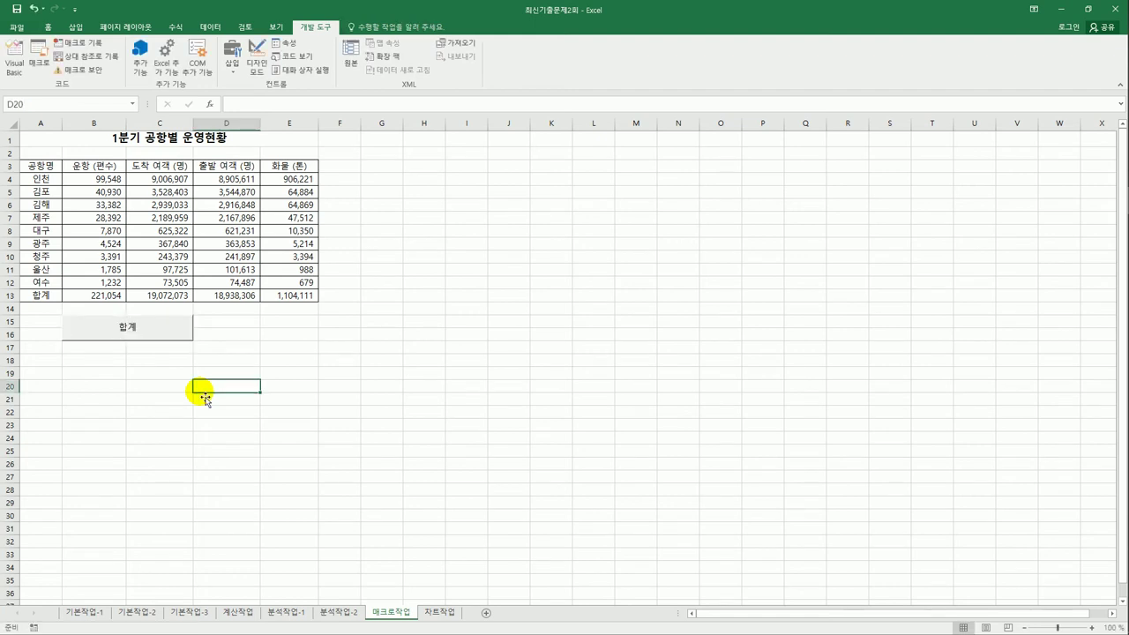
# Draw a bevel (빗면) shape over cells D15:E16 beside the 합계 button and enter the text 서식 in it.
pyautogui.click(79, 28)
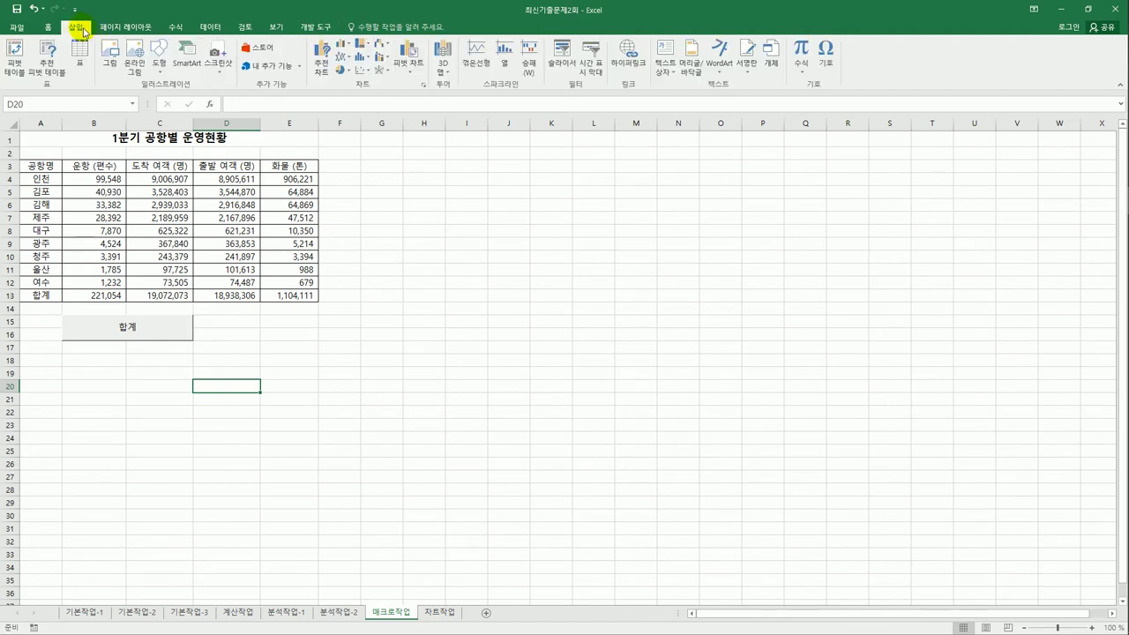
pyautogui.click(159, 57)
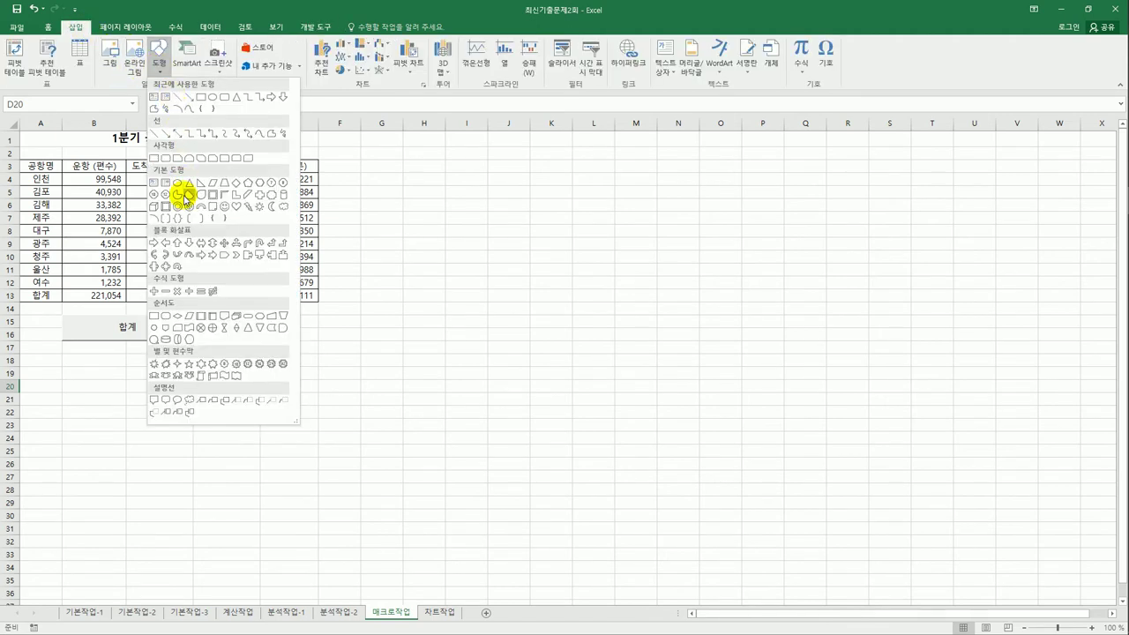
pyautogui.click(166, 207)
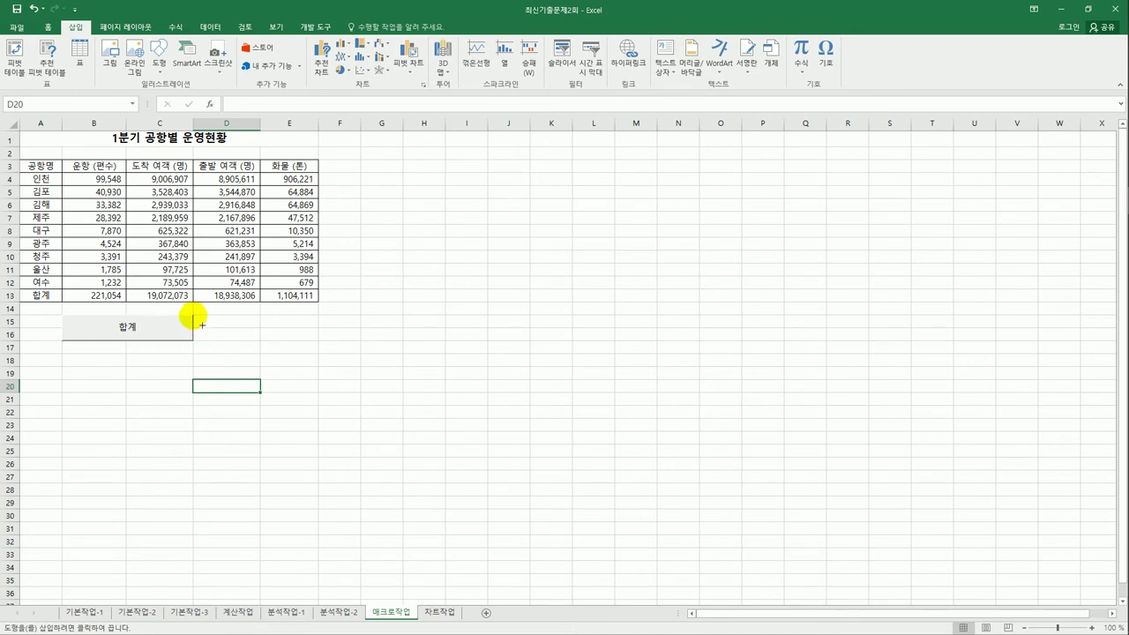
pyautogui.moveTo(203, 325); pyautogui.dragTo(306, 344)
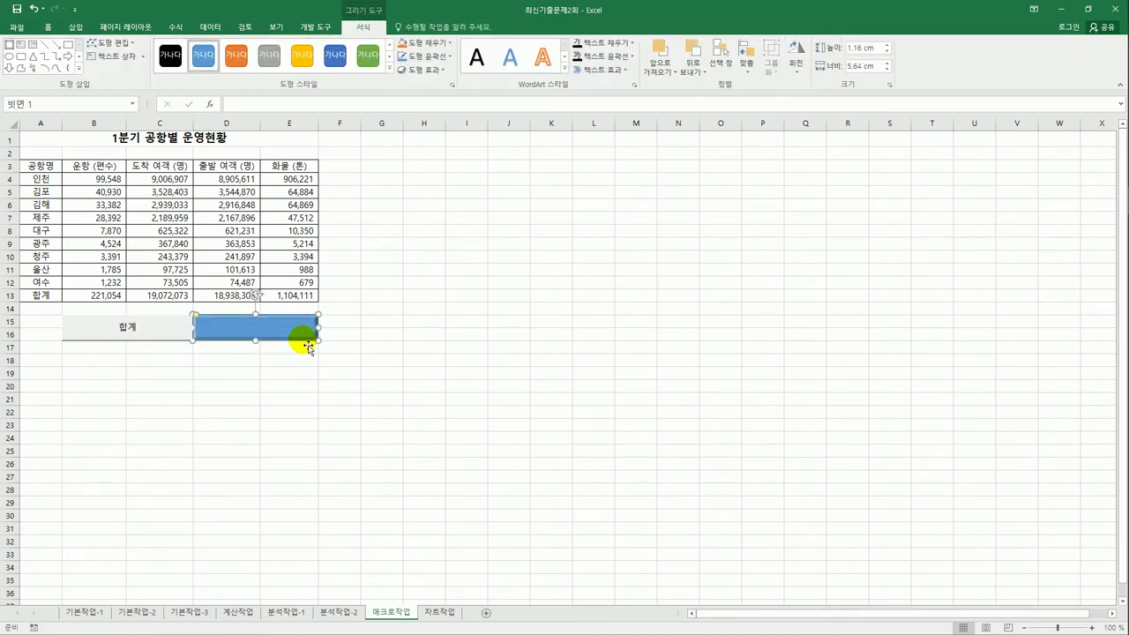
pyautogui.write('서ㅅ')
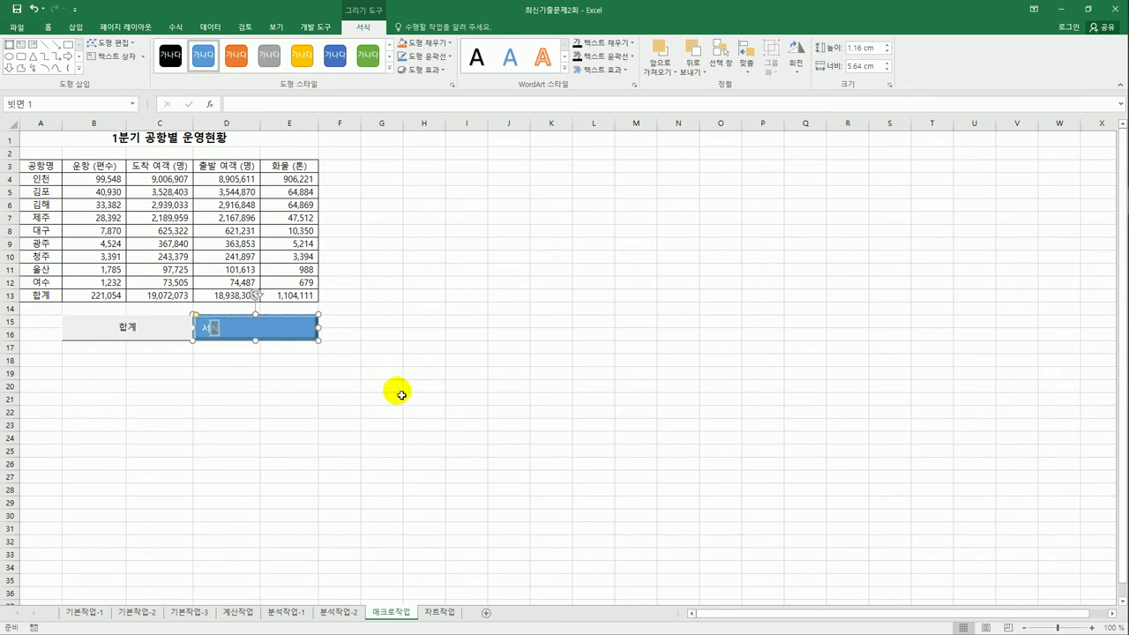
pyautogui.write('ㅣㄱ')
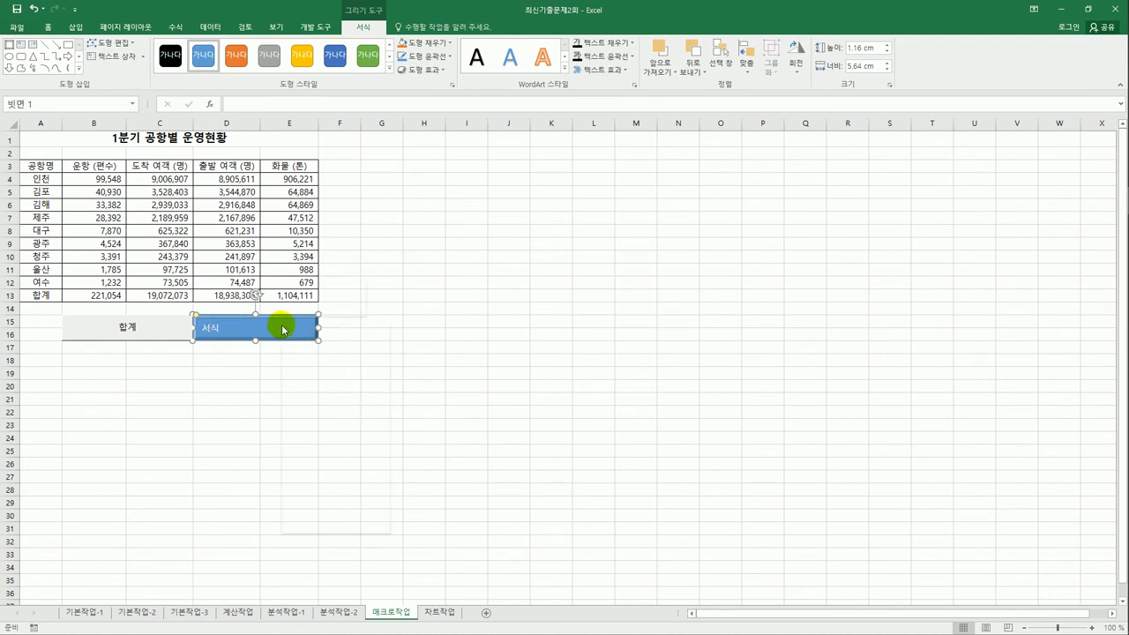
# Assign a new macro named 서식 to the bevel shape and start recording it in the current workbook.
pyautogui.rightClick(284, 324)
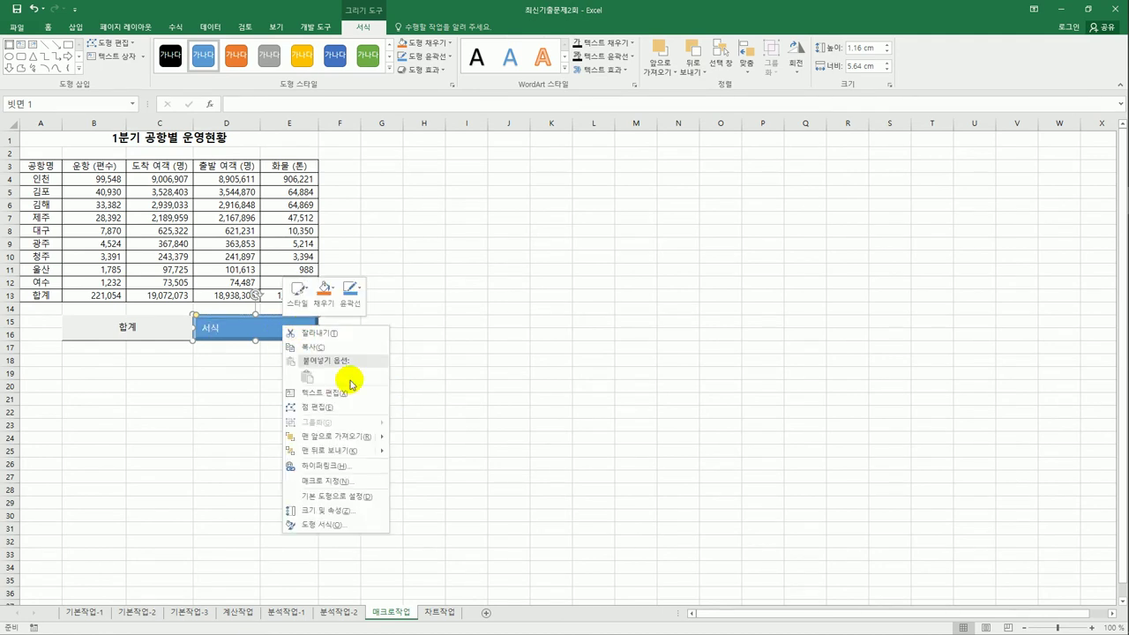
pyautogui.click(324, 481)
pyautogui.moveTo(413, 370); pyautogui.dragTo(531, 253)
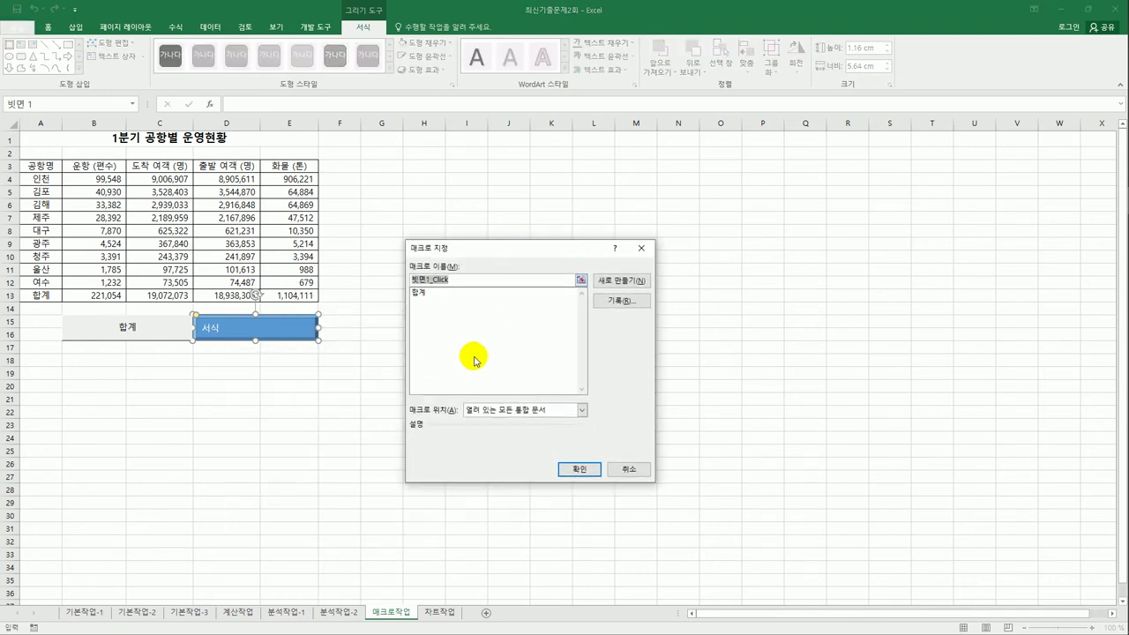
pyautogui.write('ㅅㅓㅅㅣㄱ')
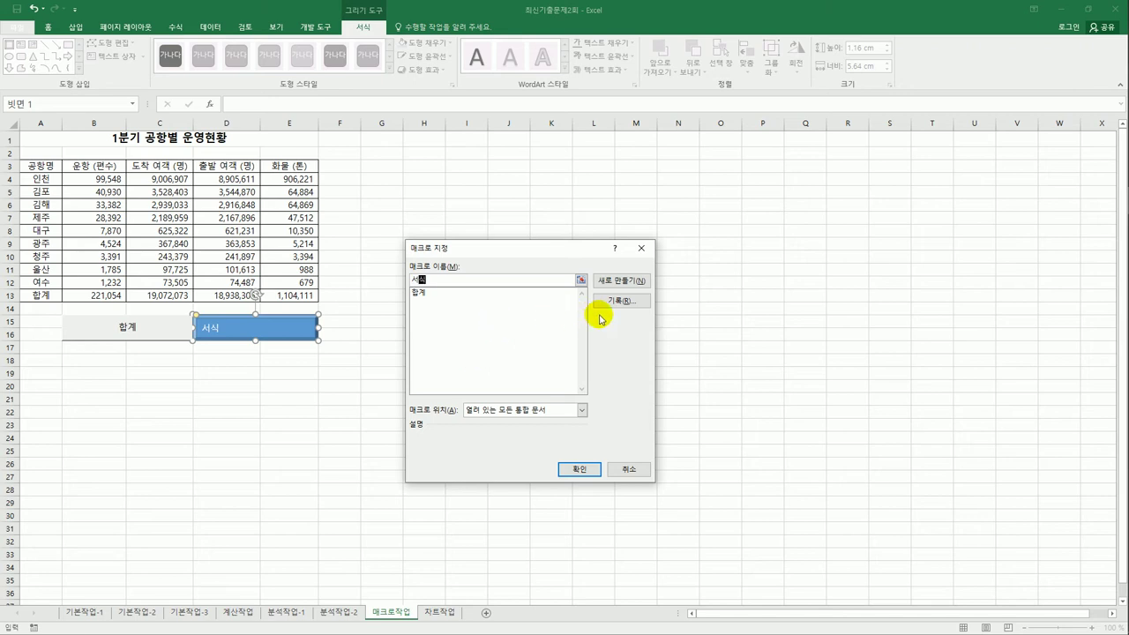
pyautogui.click(606, 304)
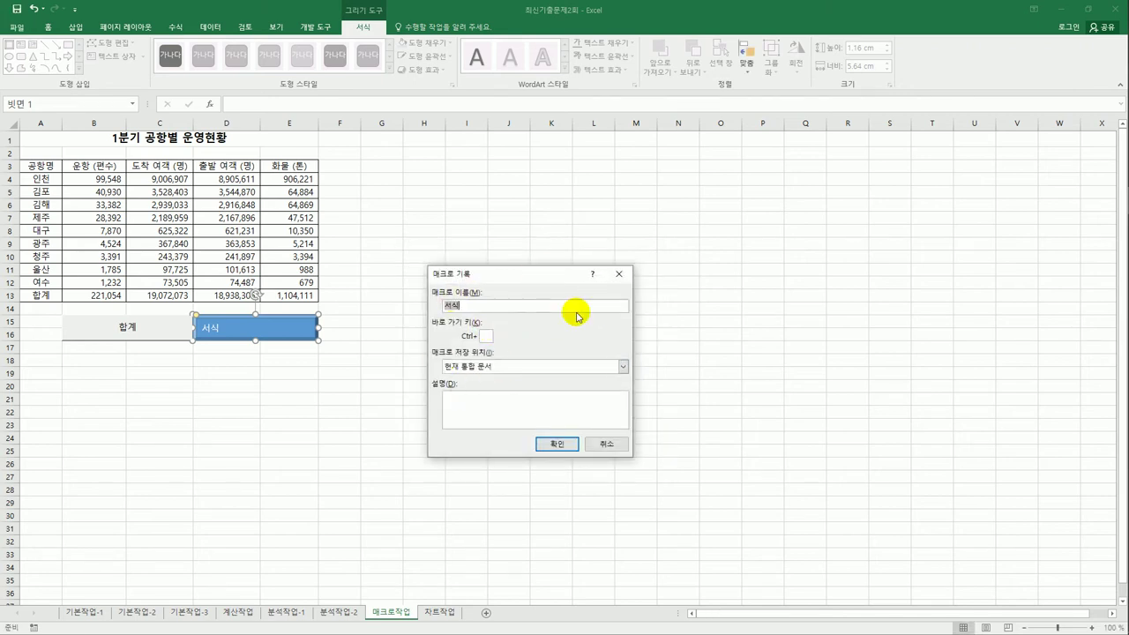
pyautogui.click(557, 444)
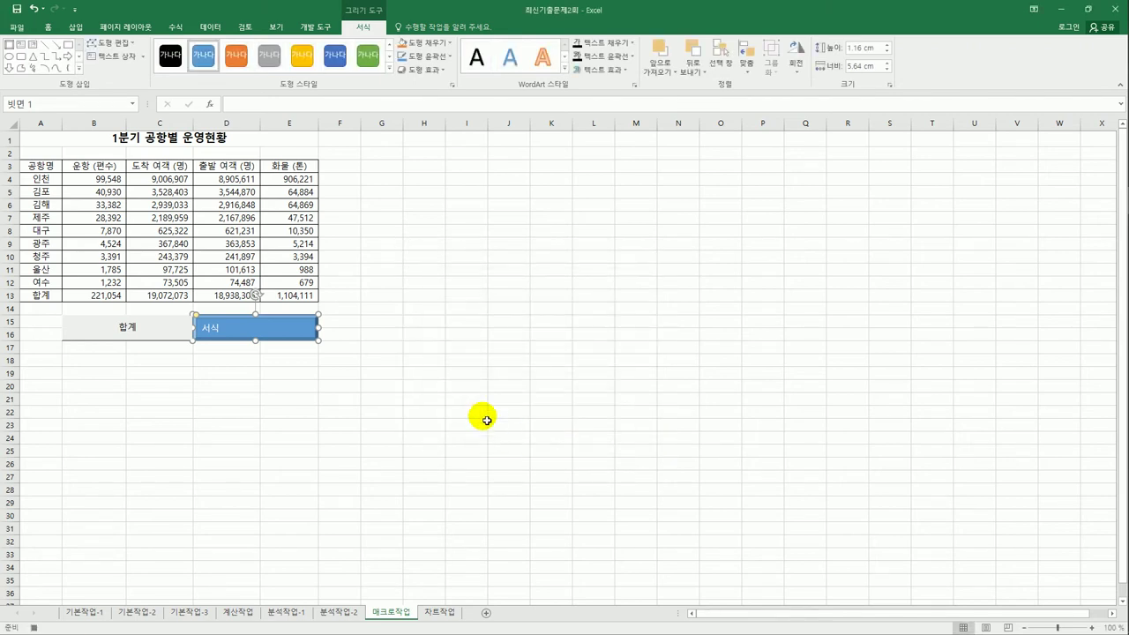
# Format the header cells A3:E3 with the standard light green font colour and bold for the macro recording.
pyautogui.moveTo(44, 167); pyautogui.dragTo(296, 171)
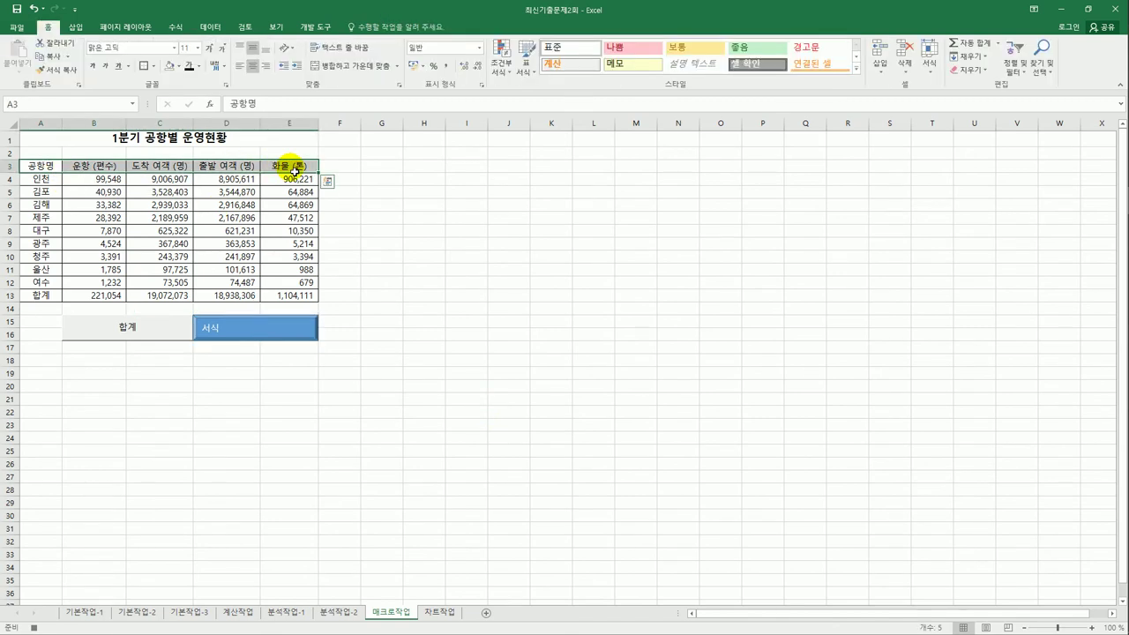
pyautogui.click(201, 68)
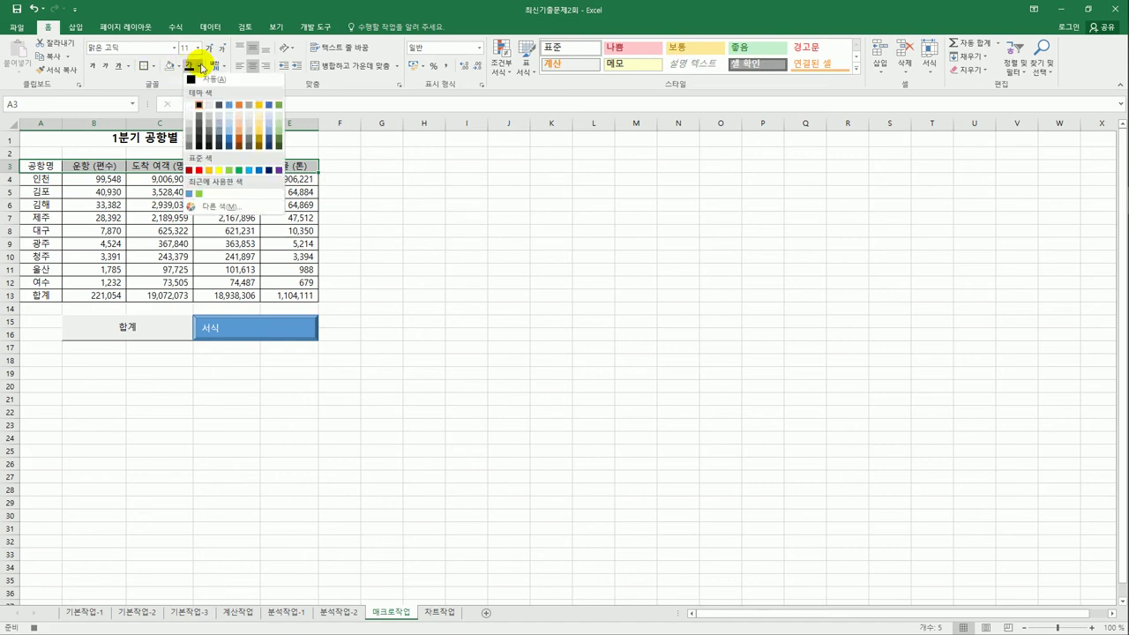
pyautogui.click(229, 172)
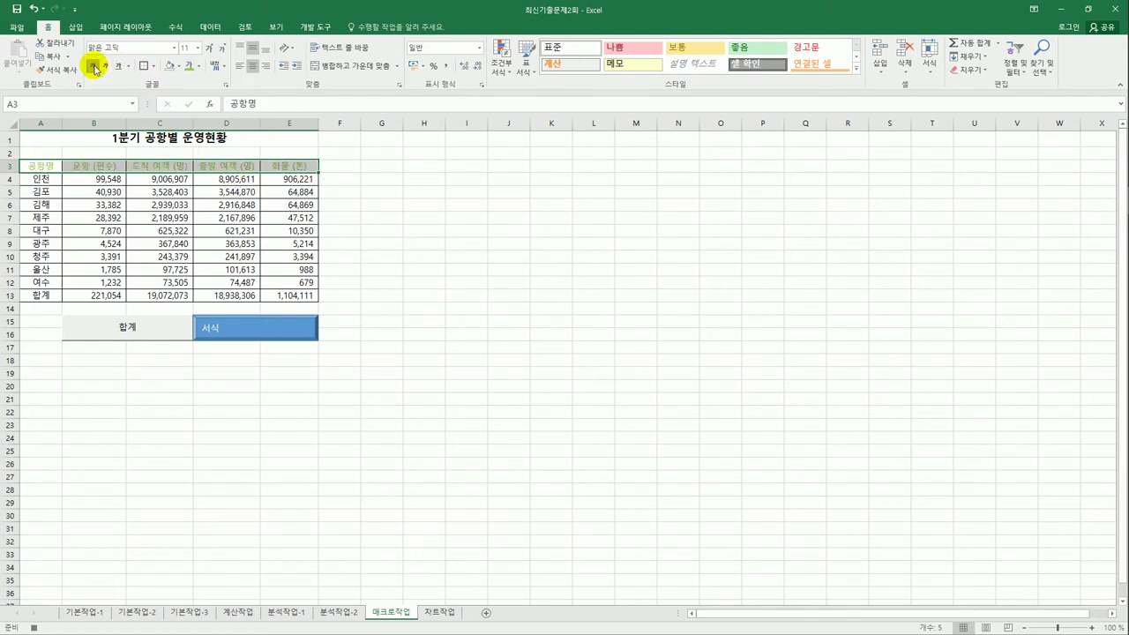
pyautogui.click(94, 68)
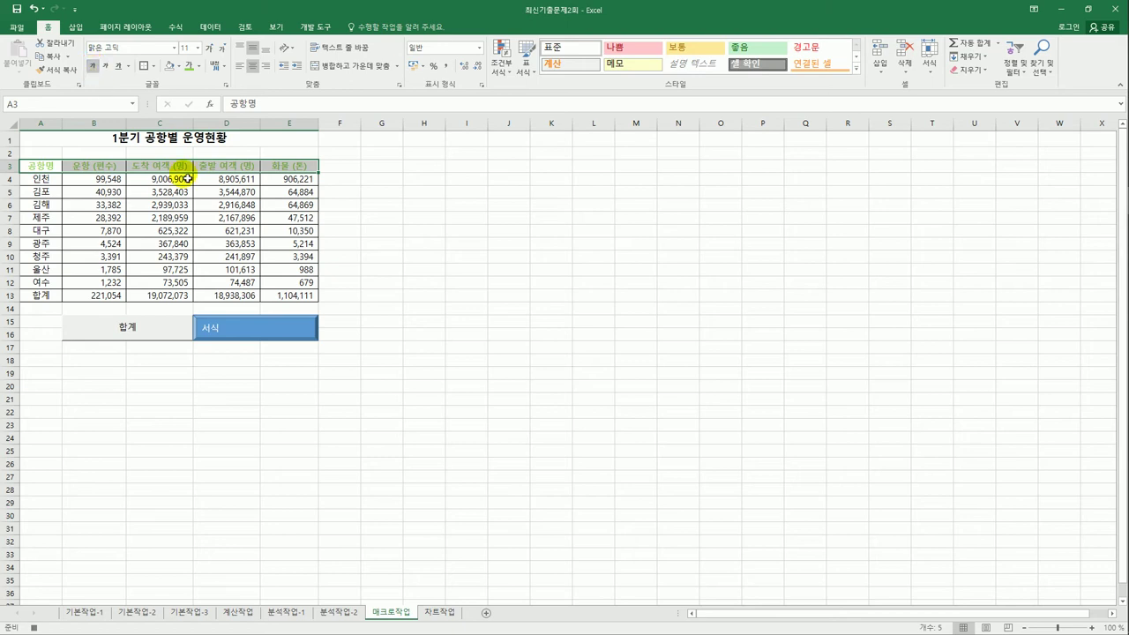
# Reset the font colour of header cells A3:E3 to automatic.
pyautogui.click(273, 166)
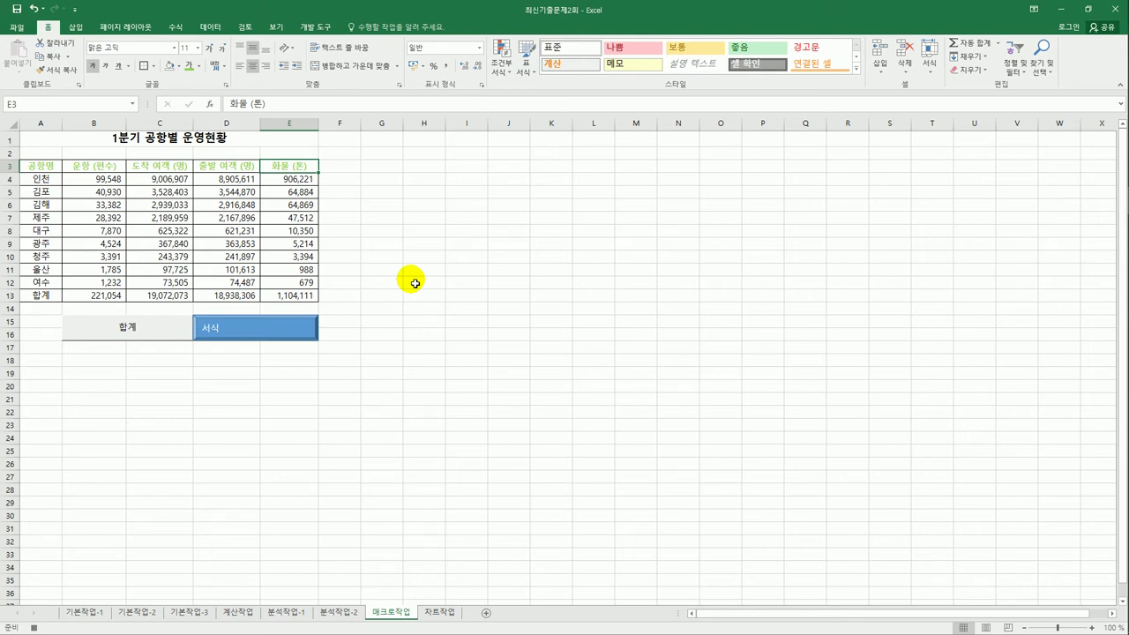
pyautogui.moveTo(43, 166); pyautogui.dragTo(277, 165)
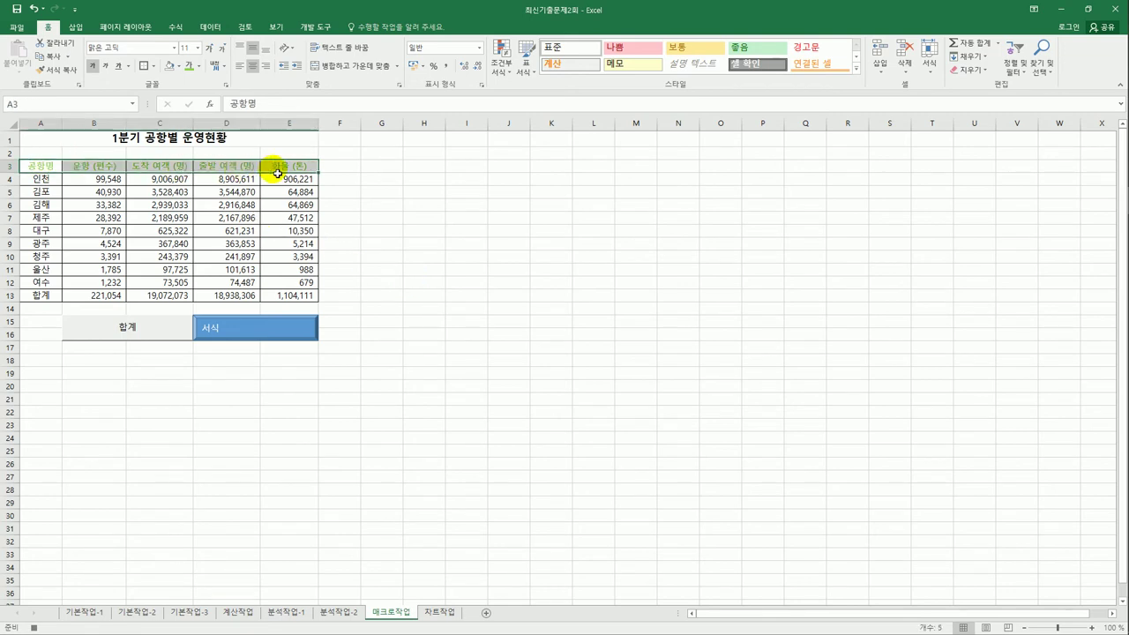
pyautogui.click(199, 66)
pyautogui.click(194, 81)
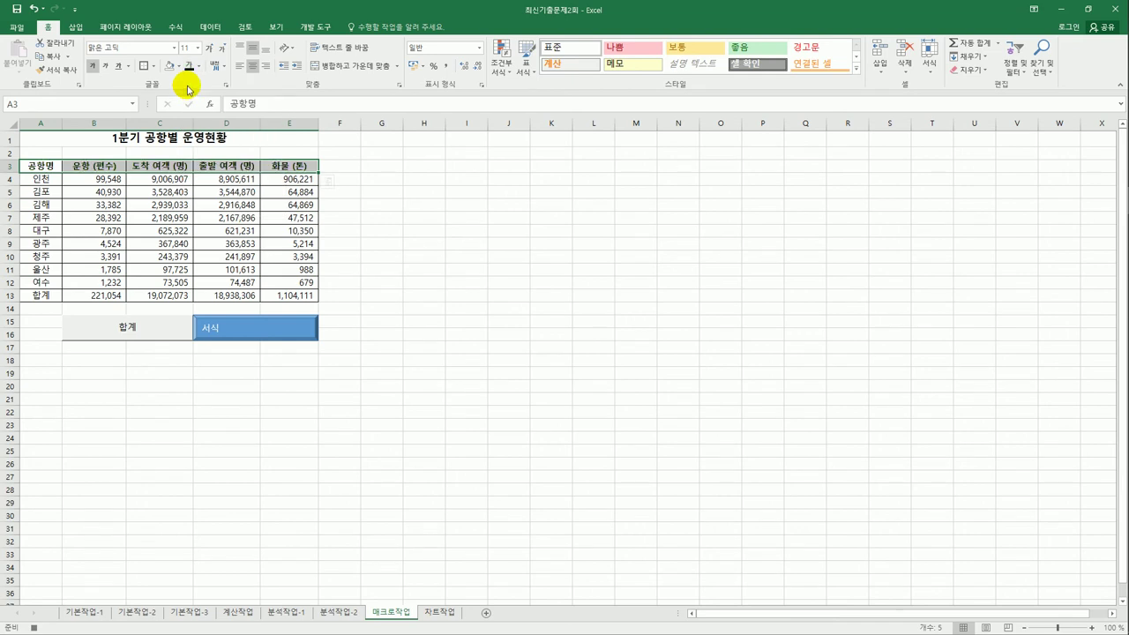
# Fill header cells A3:E3 with the standard light green colour and stop the 서식 macro recording.
pyautogui.click(179, 69)
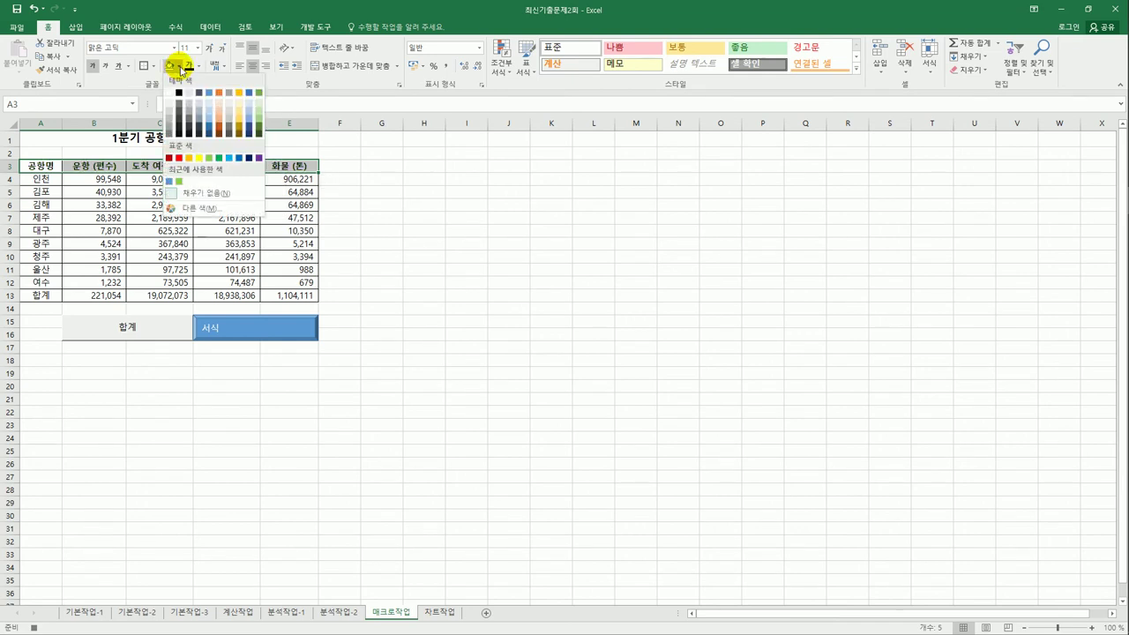
pyautogui.click(209, 159)
pyautogui.click(281, 168)
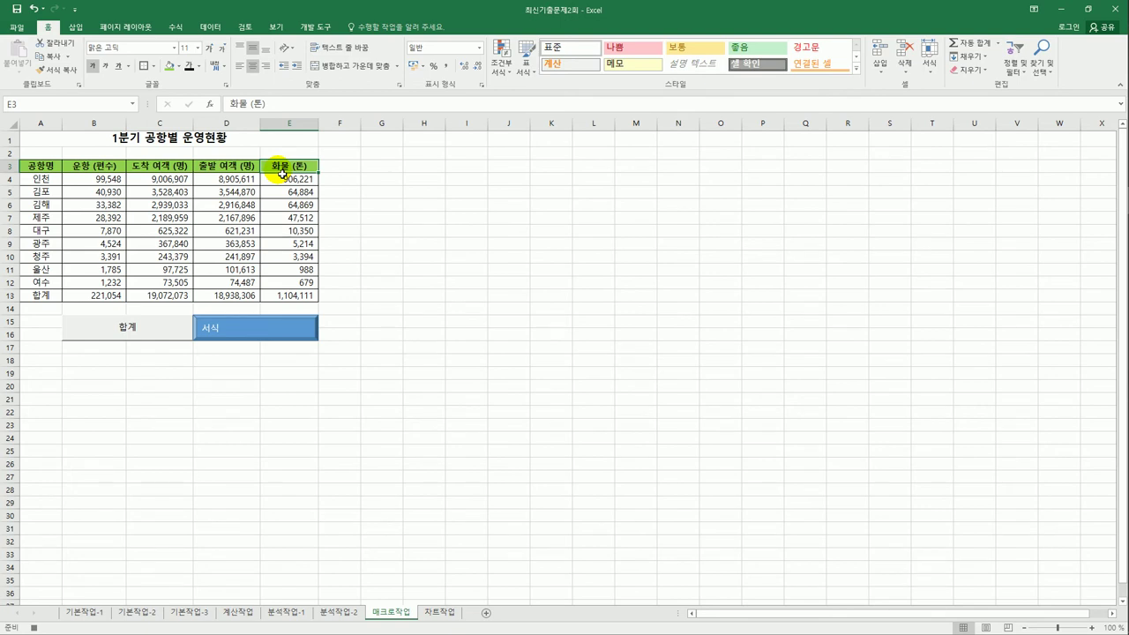
pyautogui.click(308, 29)
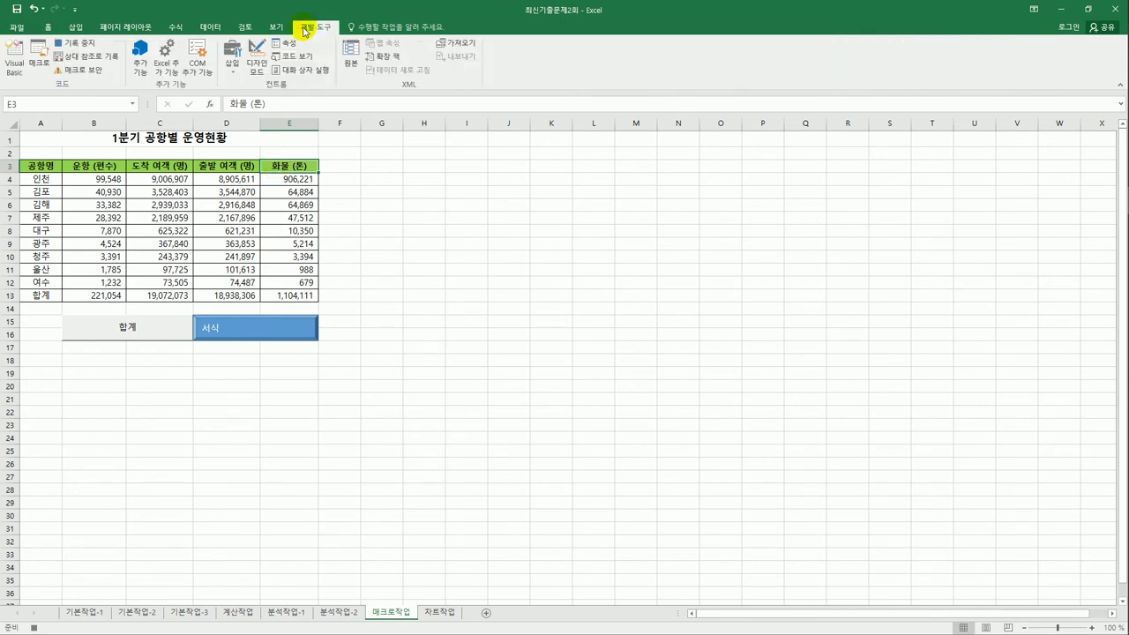
pyautogui.click(74, 43)
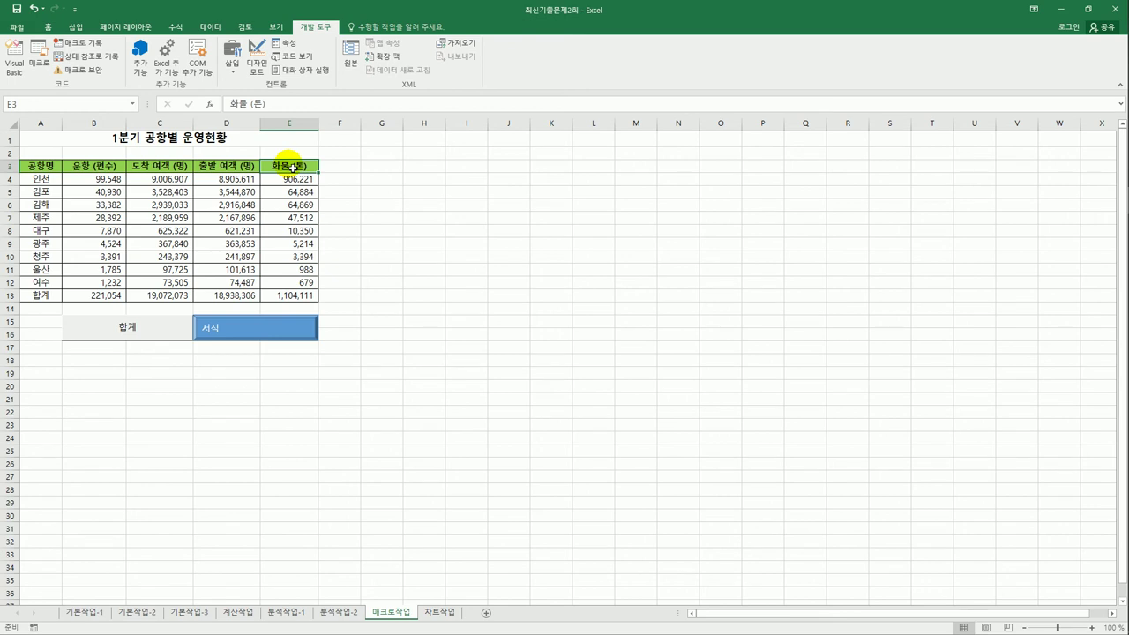
# Delete the 서식 macro from the workbook.
pyautogui.click(40, 64)
pyautogui.click(630, 220)
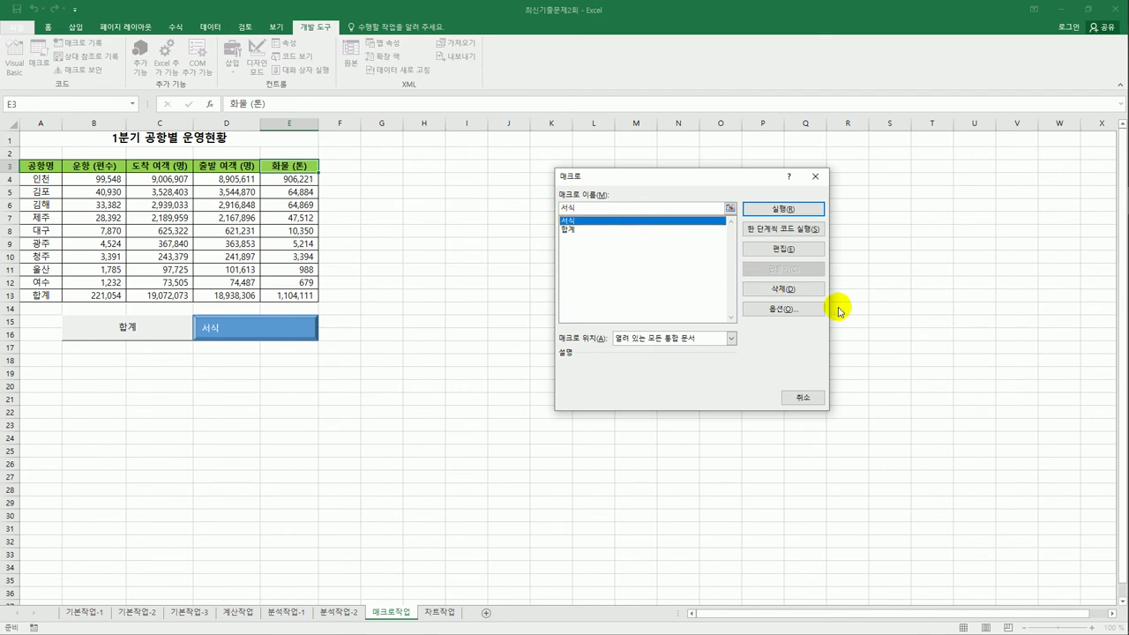
pyautogui.click(804, 288)
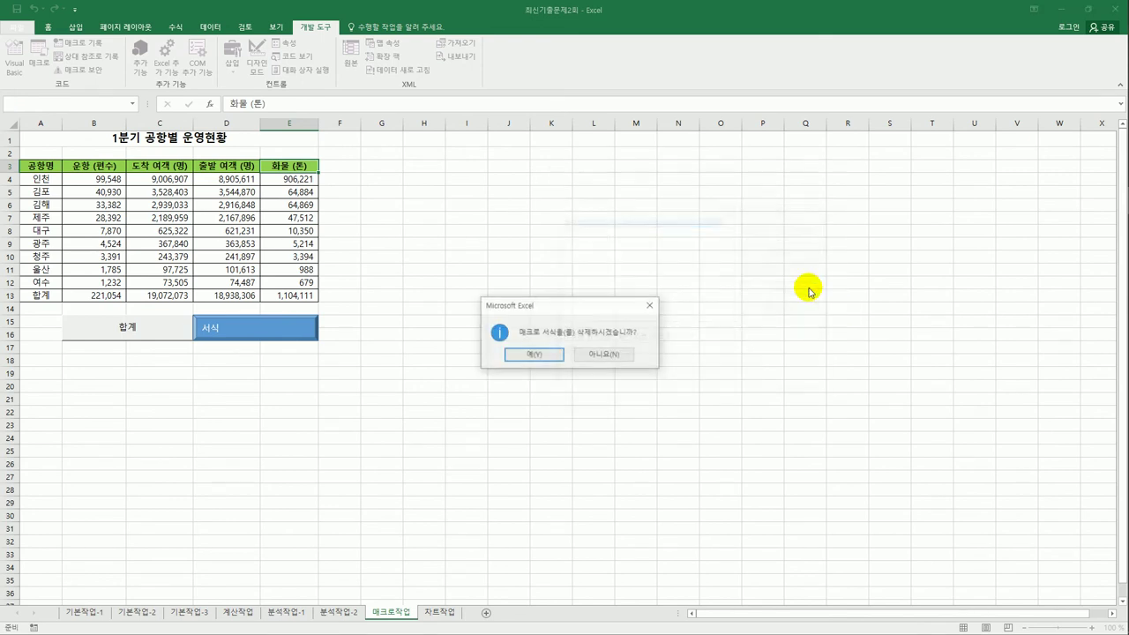
pyautogui.click(552, 362)
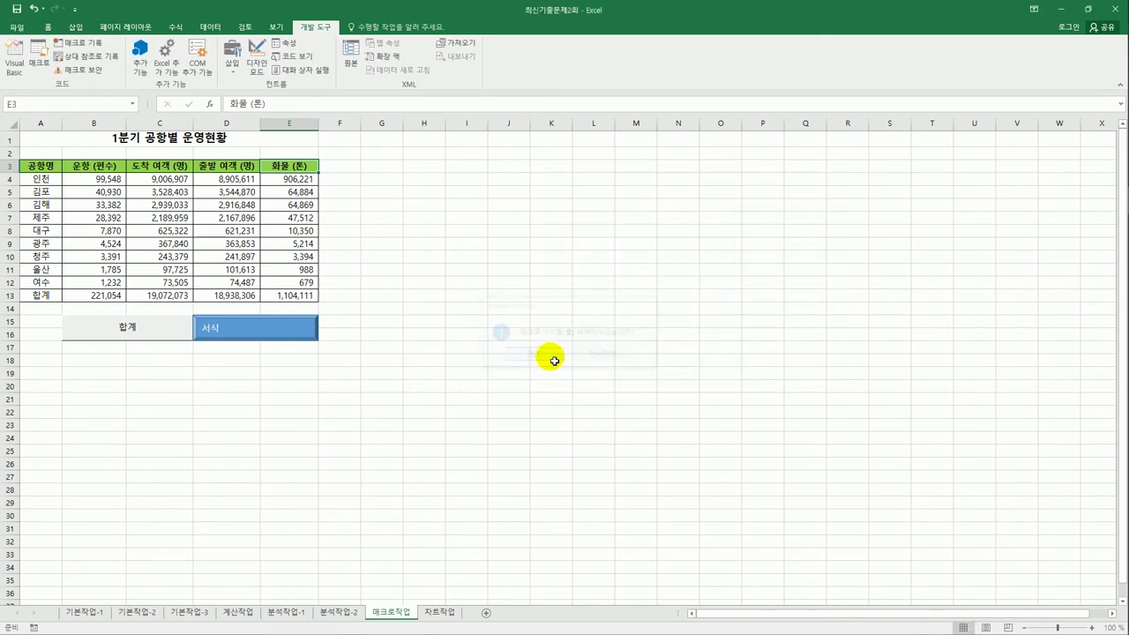
# Remove the fill colour and bold from header cells A3:E3.
pyautogui.click(461, 321)
pyautogui.moveTo(40, 166); pyautogui.dragTo(291, 166)
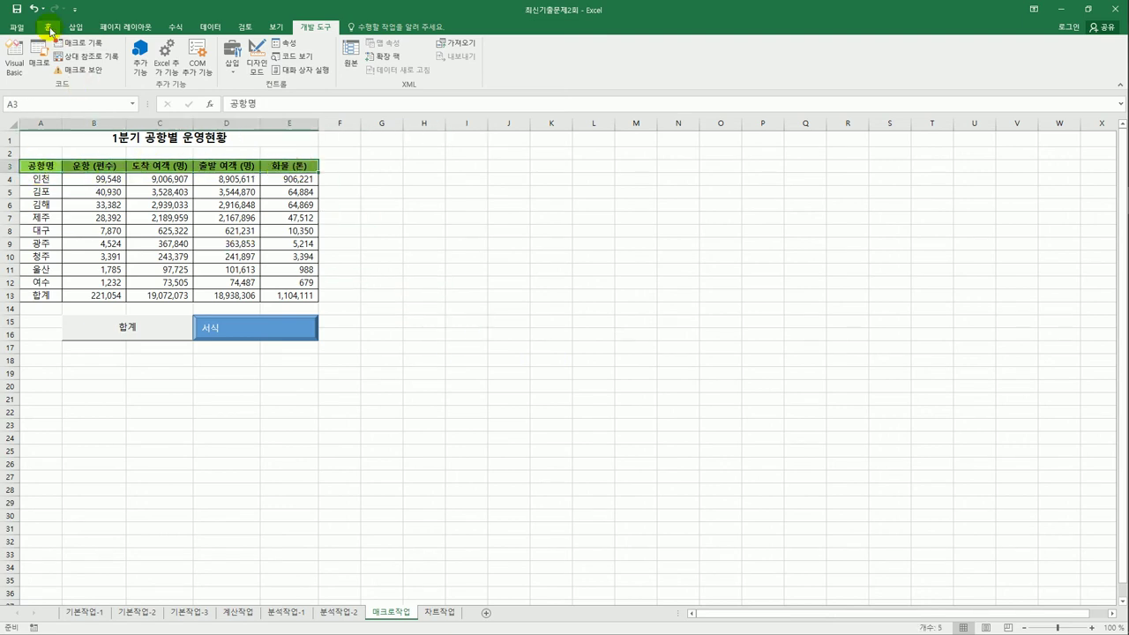
pyautogui.click(48, 26)
pyautogui.click(179, 68)
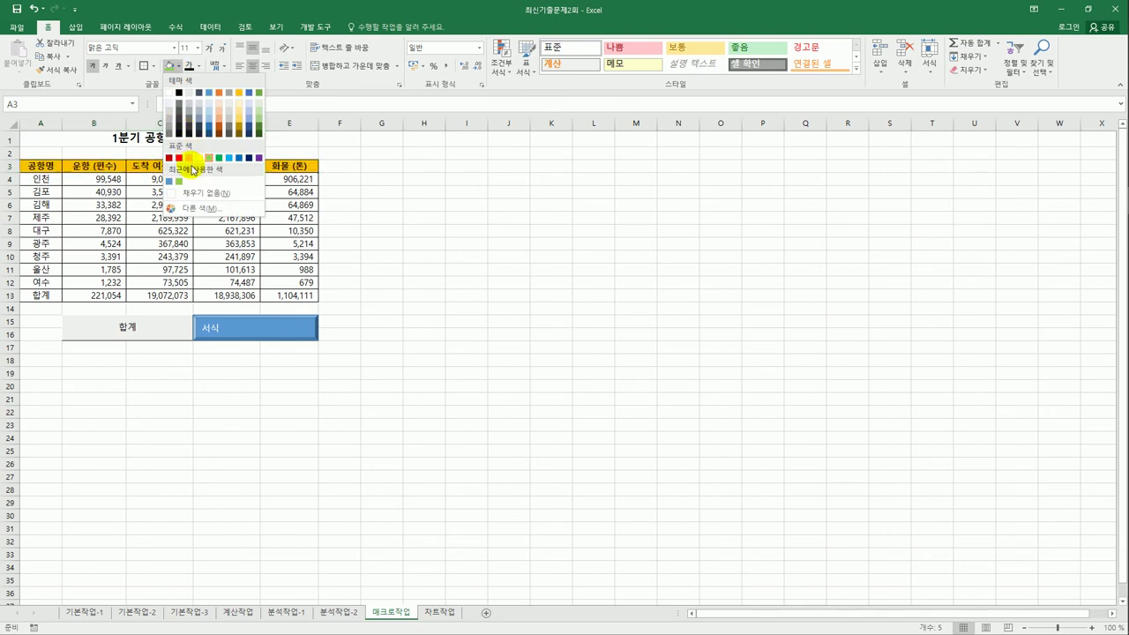
pyautogui.click(194, 199)
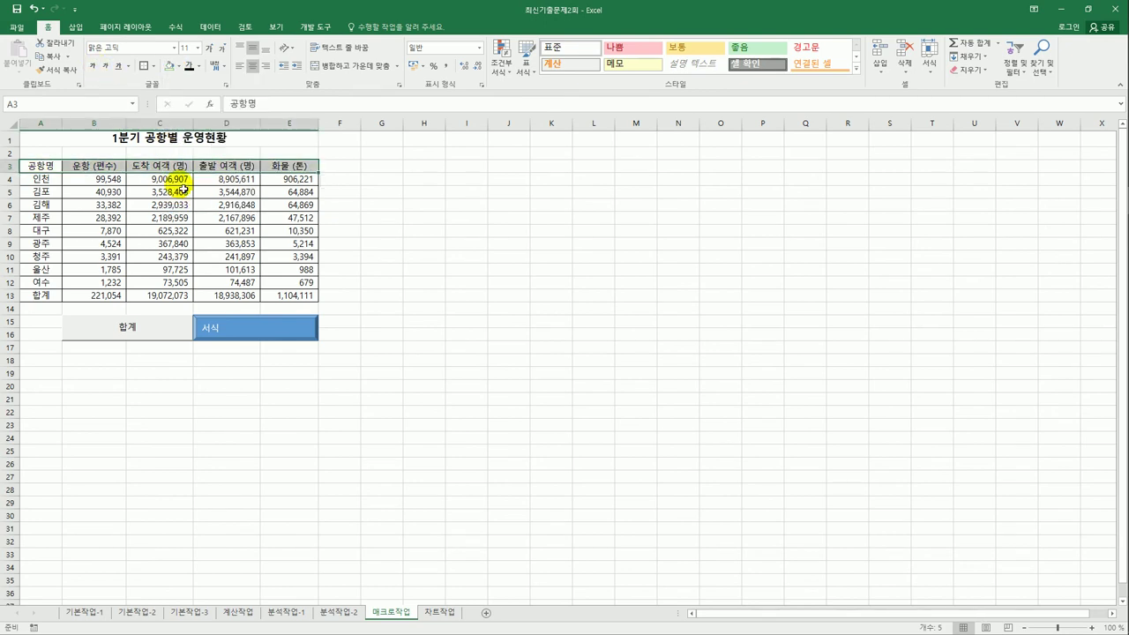
pyautogui.click(407, 245)
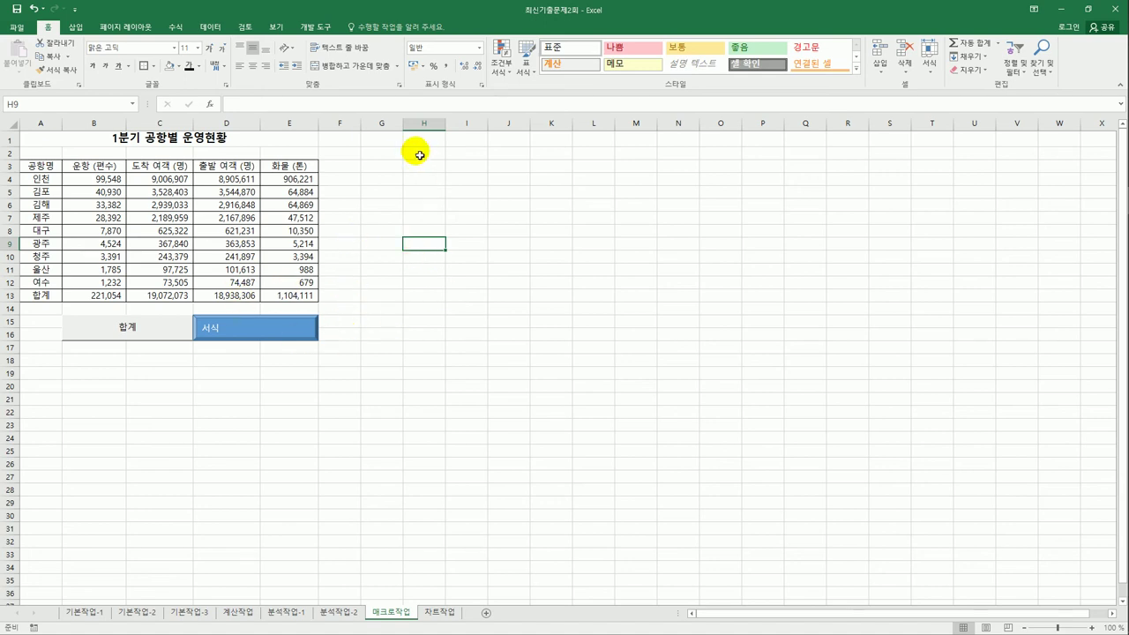
# Check which macros remain in the workbook's macro list.
pyautogui.click(312, 29)
pyautogui.click(39, 60)
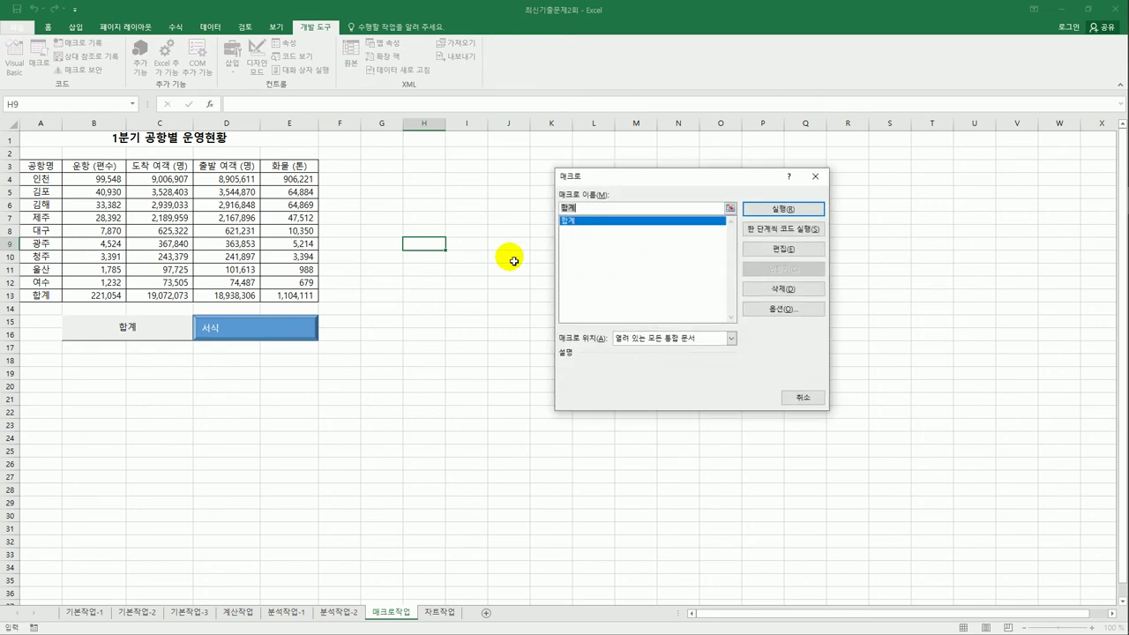
pyautogui.click(815, 176)
pyautogui.click(423, 372)
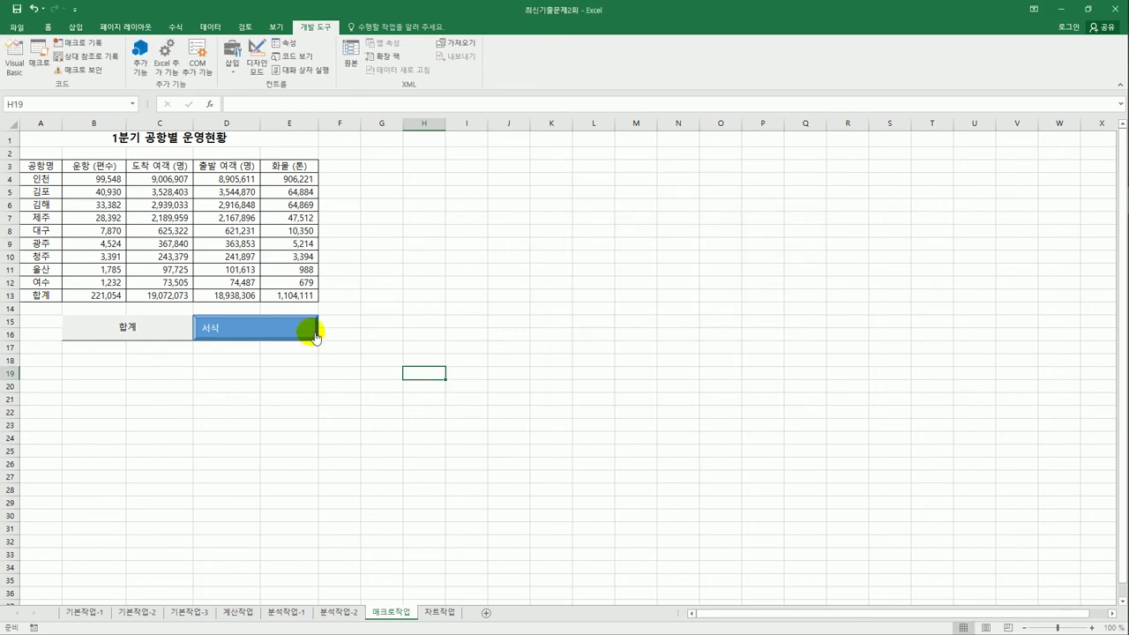
pyautogui.click(428, 350)
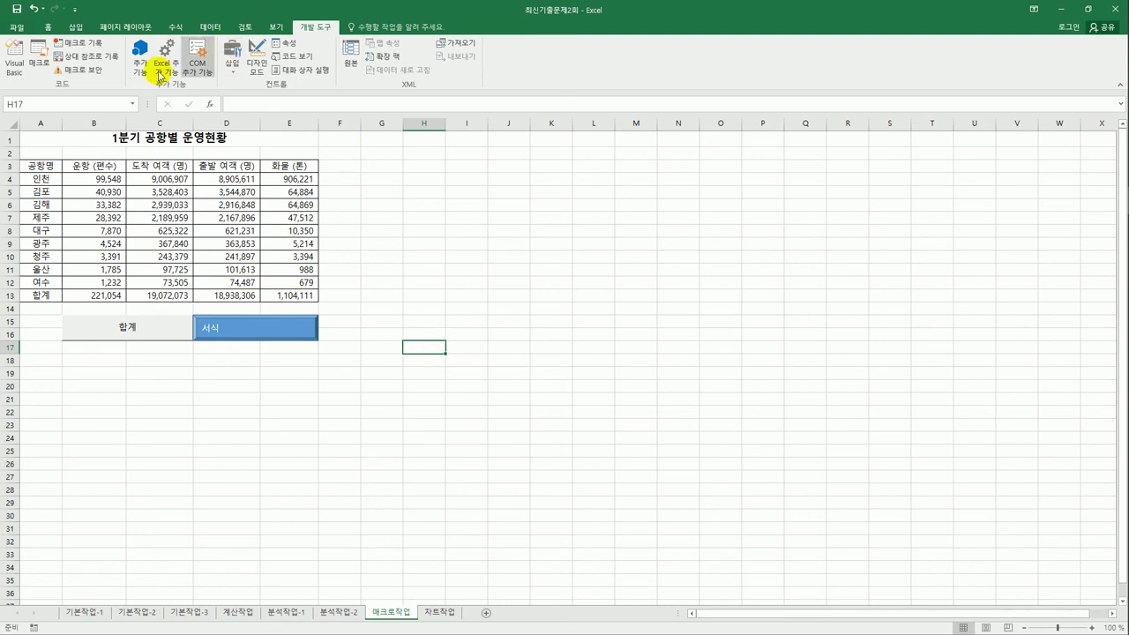
pyautogui.click(433, 361)
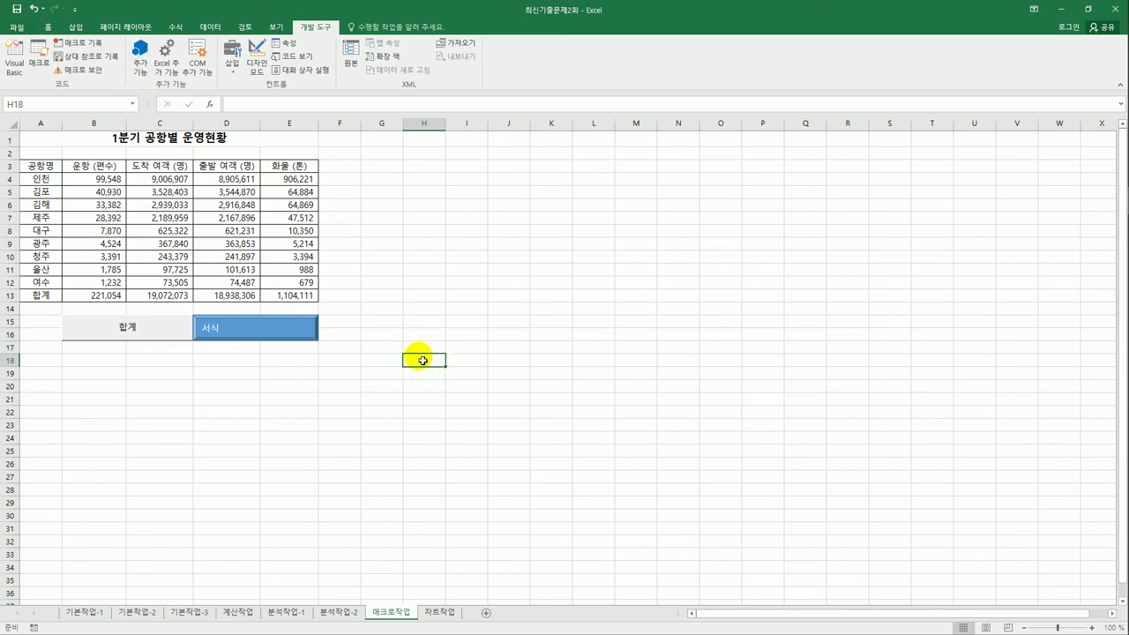
# Start recording a new macro named 서식, stored in the current workbook.
pyautogui.click(89, 49)
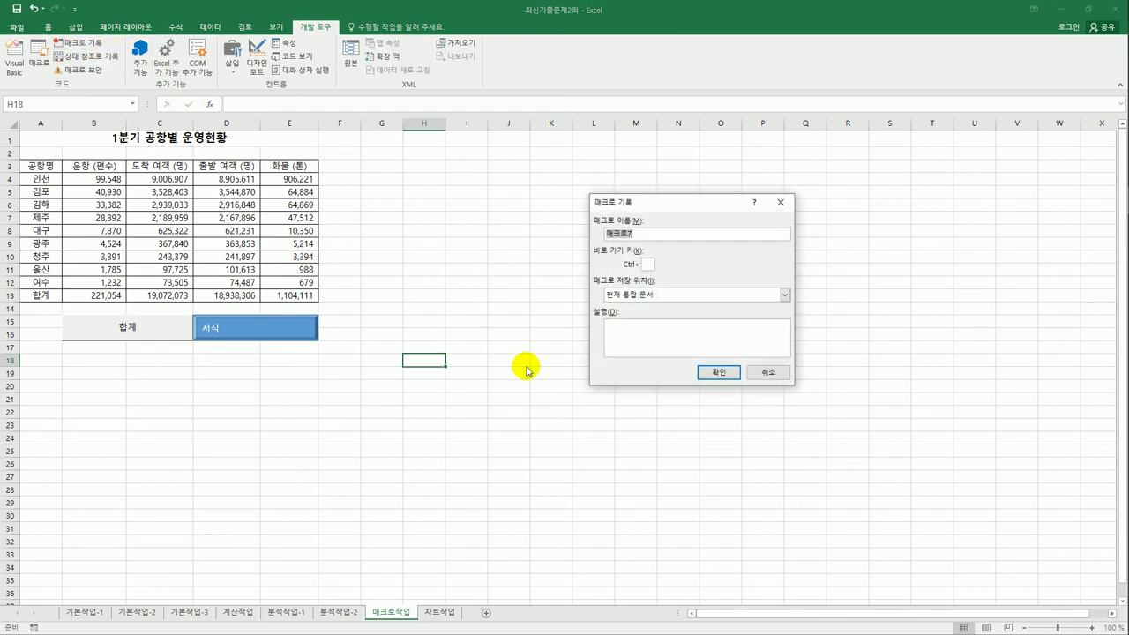
pyautogui.write('ㅅ')
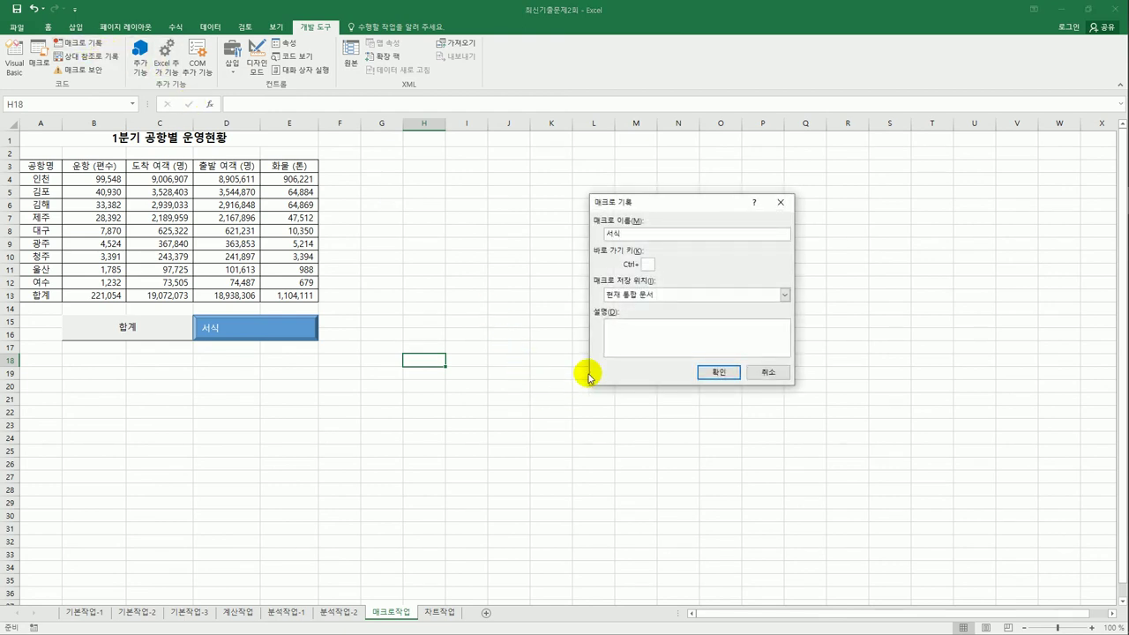
pyautogui.write('식')
pyautogui.click(716, 373)
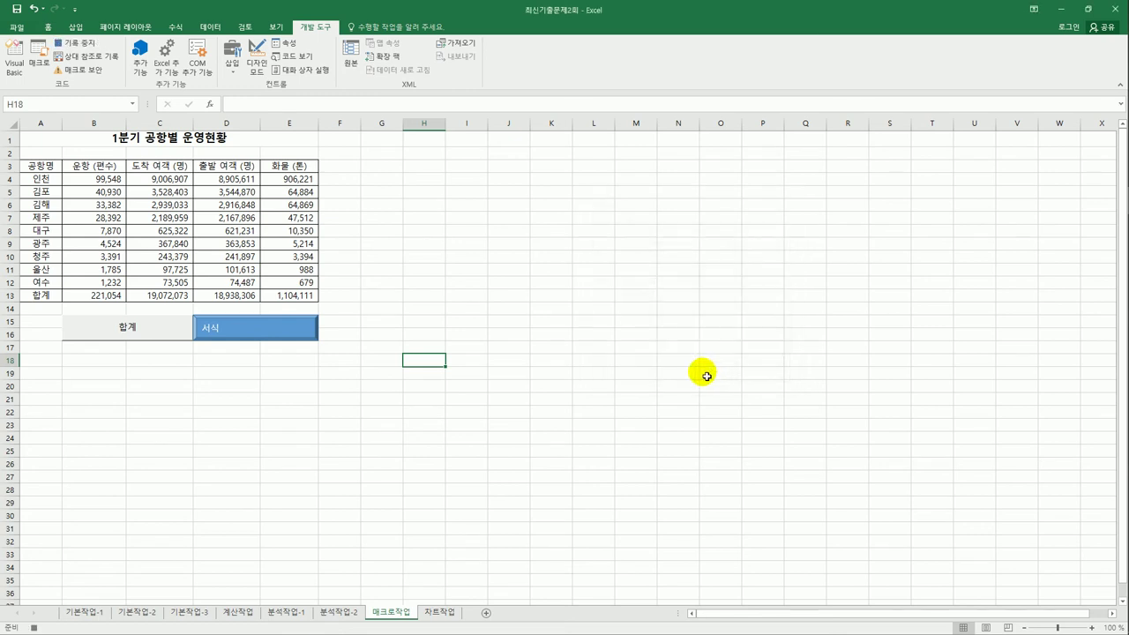
# Apply the standard light green fill and bold to header cells A3:E3 and stop the macro recording.
pyautogui.moveTo(34, 167); pyautogui.dragTo(310, 168)
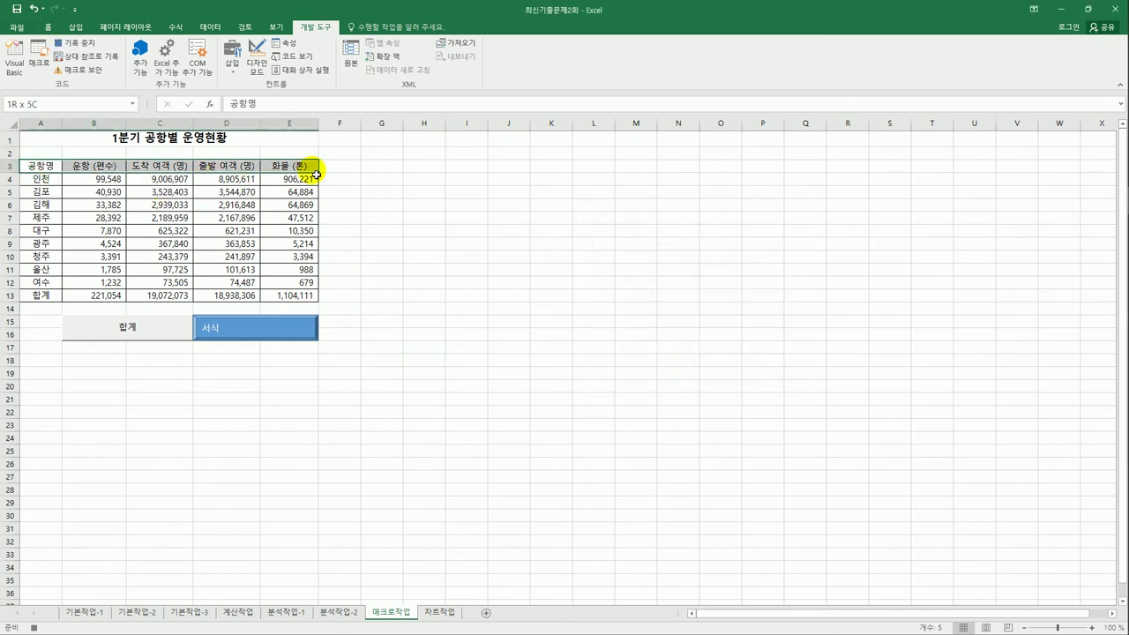
pyautogui.click(47, 26)
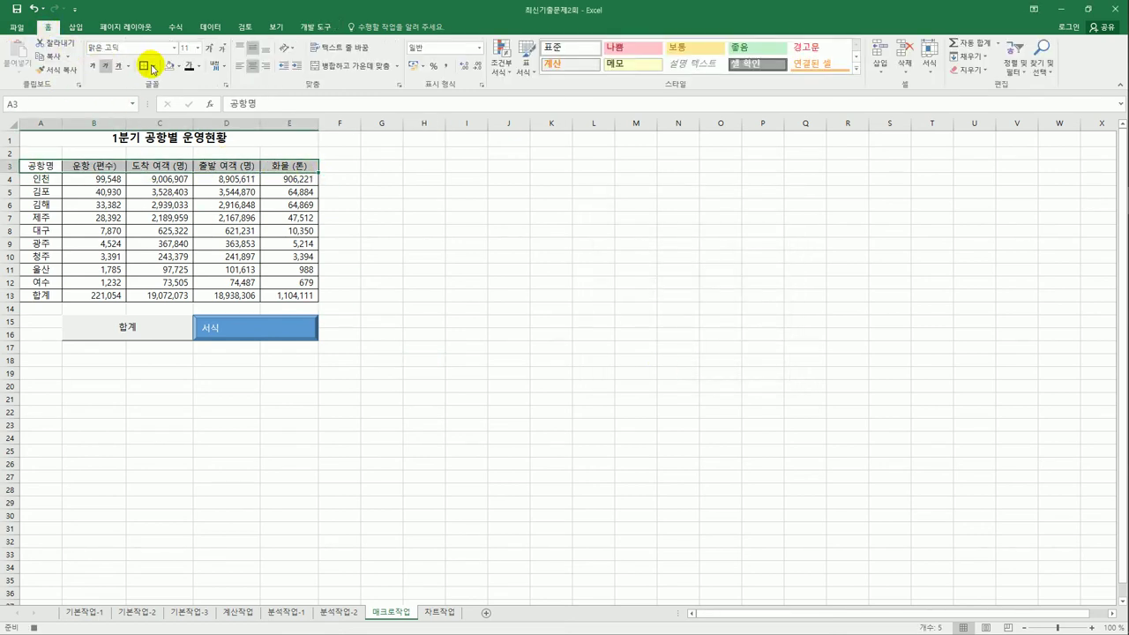
pyautogui.click(179, 66)
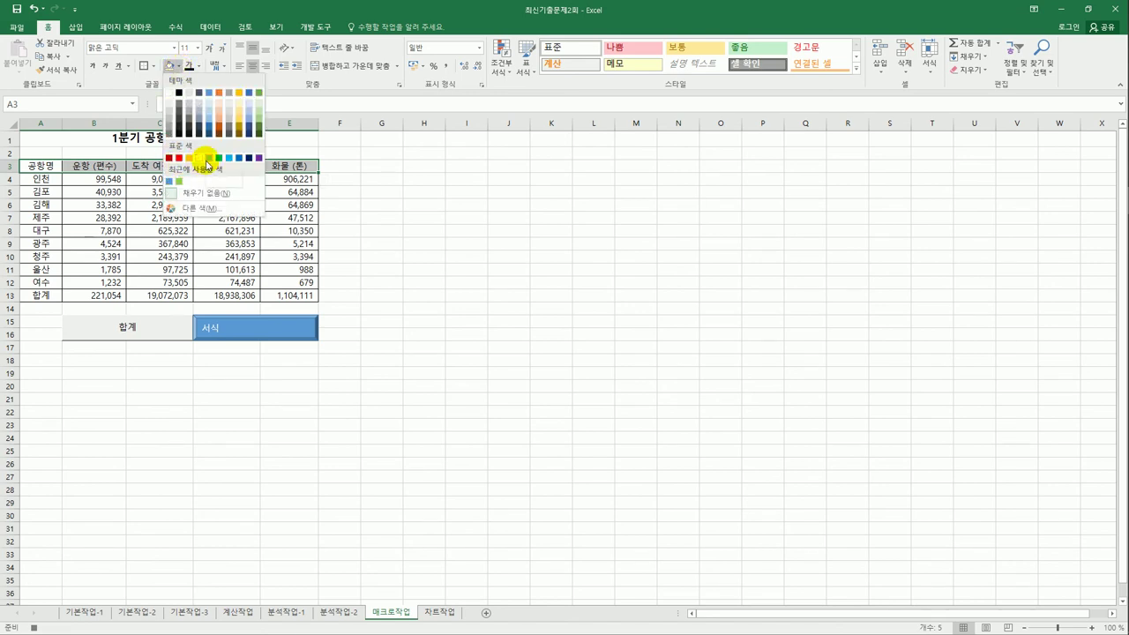
pyautogui.click(208, 159)
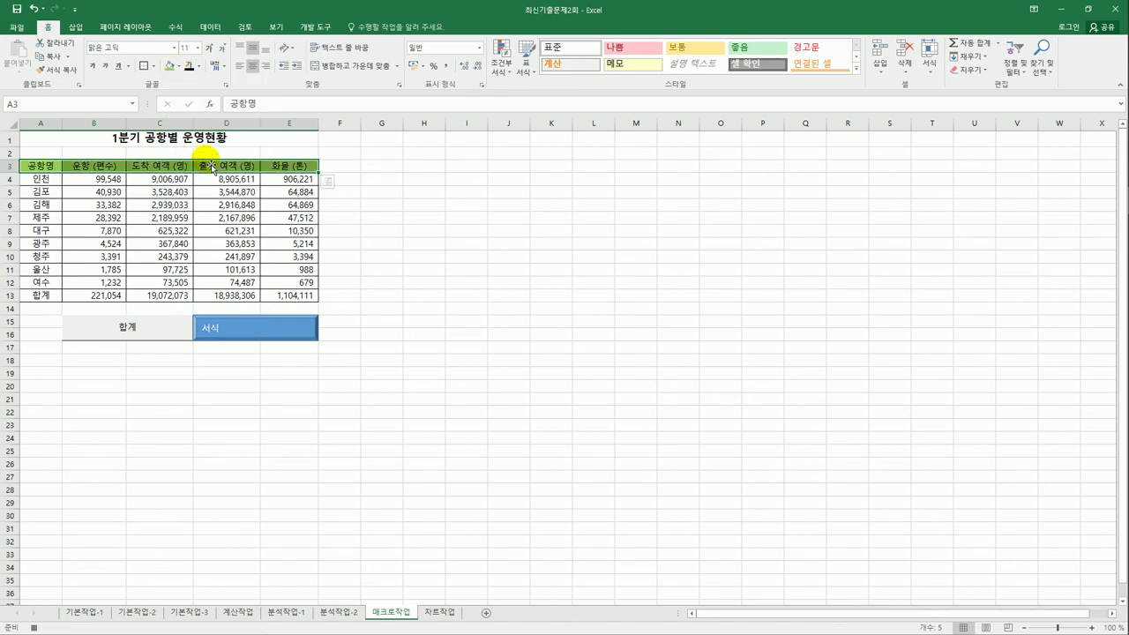
pyautogui.click(93, 67)
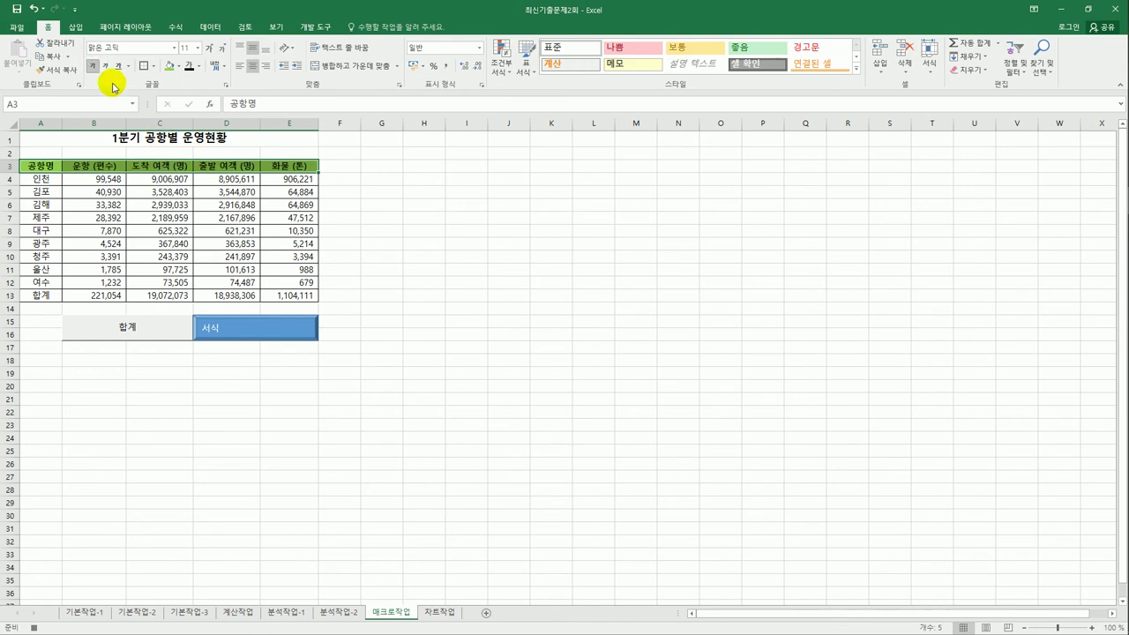
pyautogui.click(281, 170)
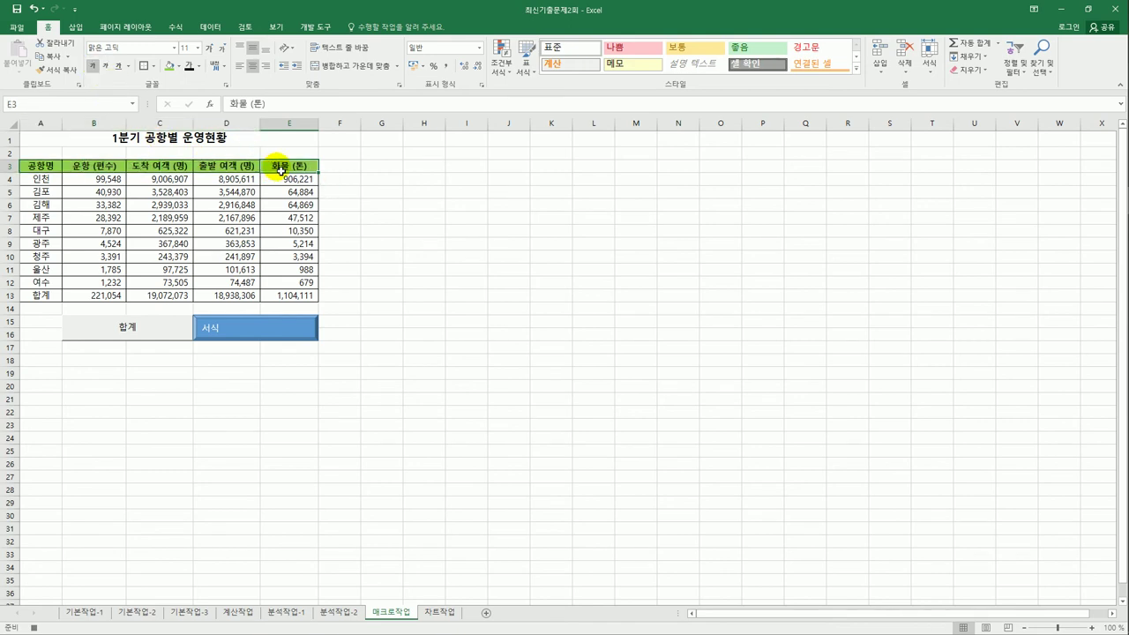
pyautogui.click(313, 27)
pyautogui.click(86, 46)
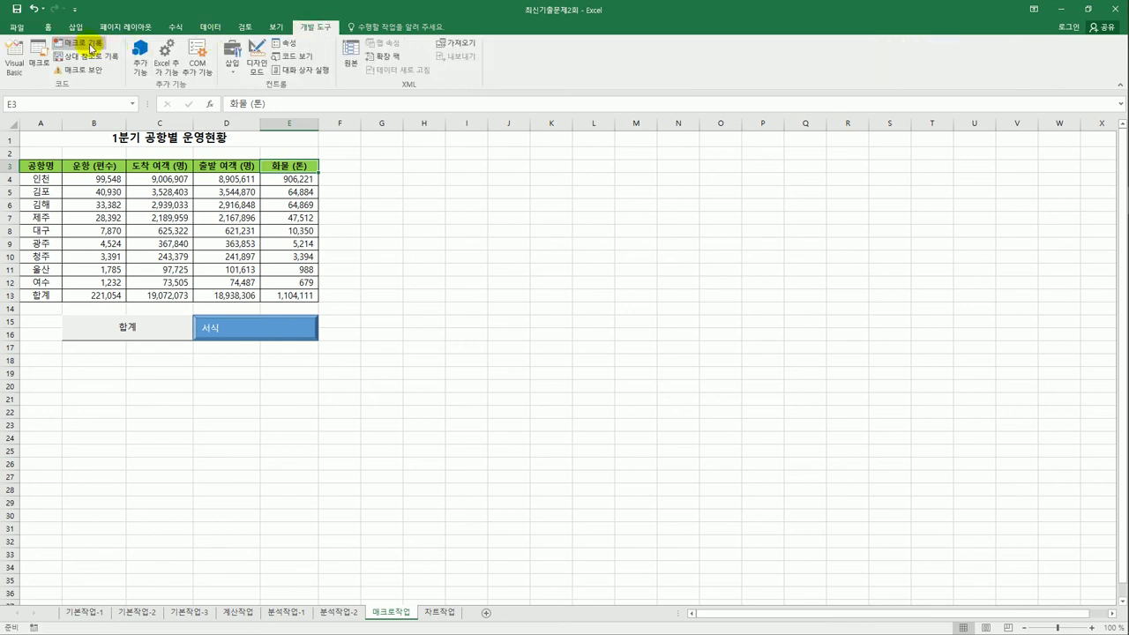
# Clear the fill and bold from A3:E3 and test the 서식 macro by running it from the bevel shape.
pyautogui.click(482, 295)
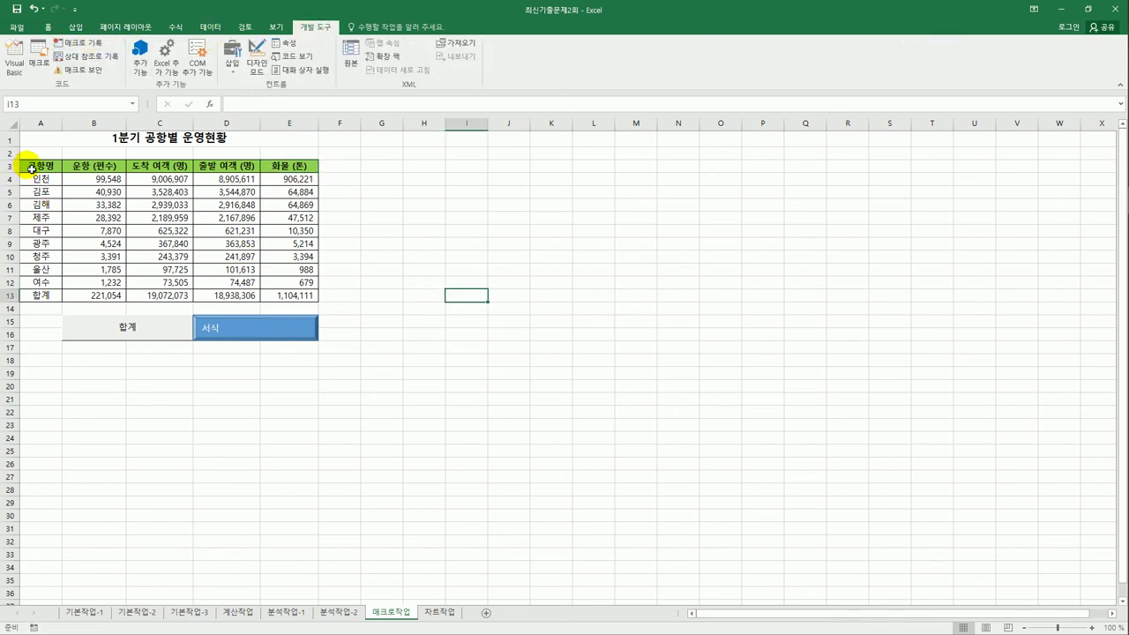
pyautogui.moveTo(27, 166); pyautogui.dragTo(277, 168)
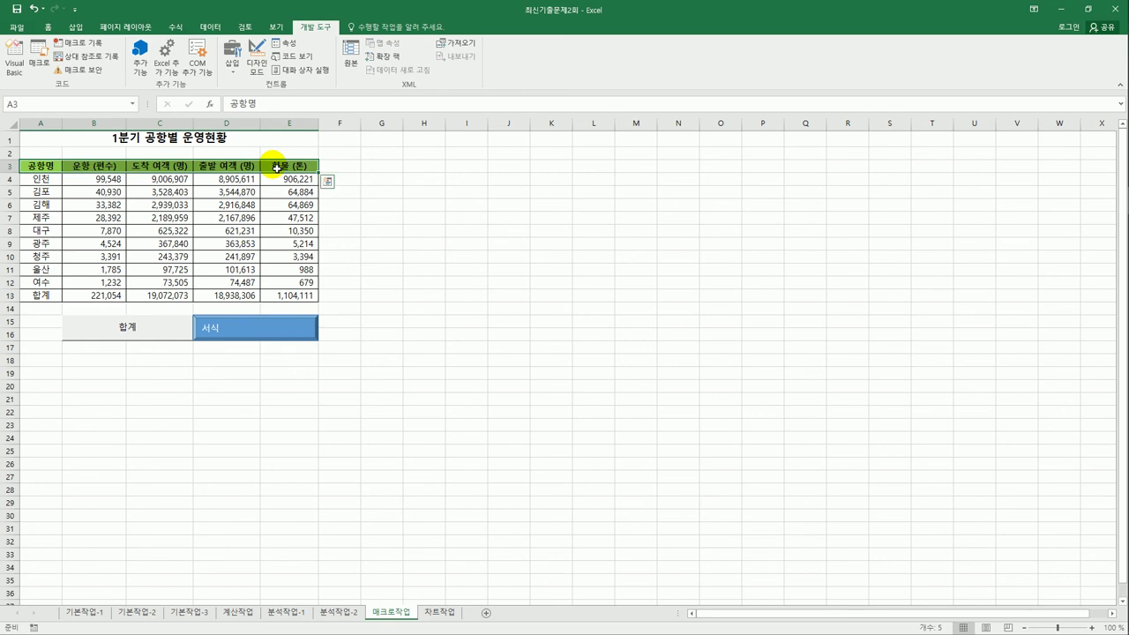
pyautogui.click(47, 27)
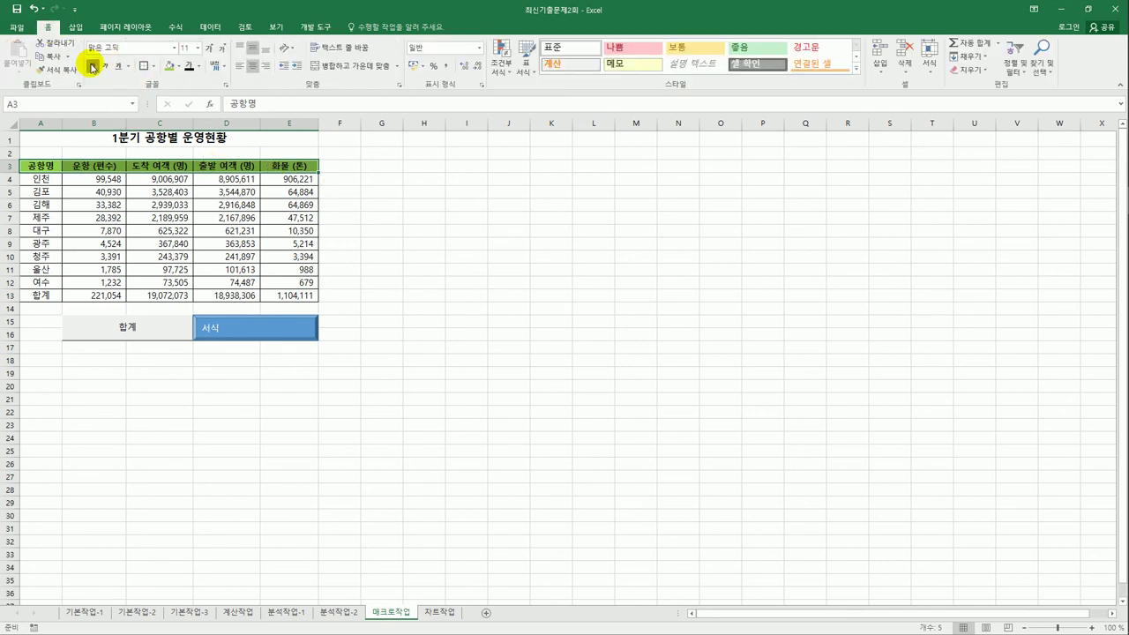
pyautogui.click(177, 67)
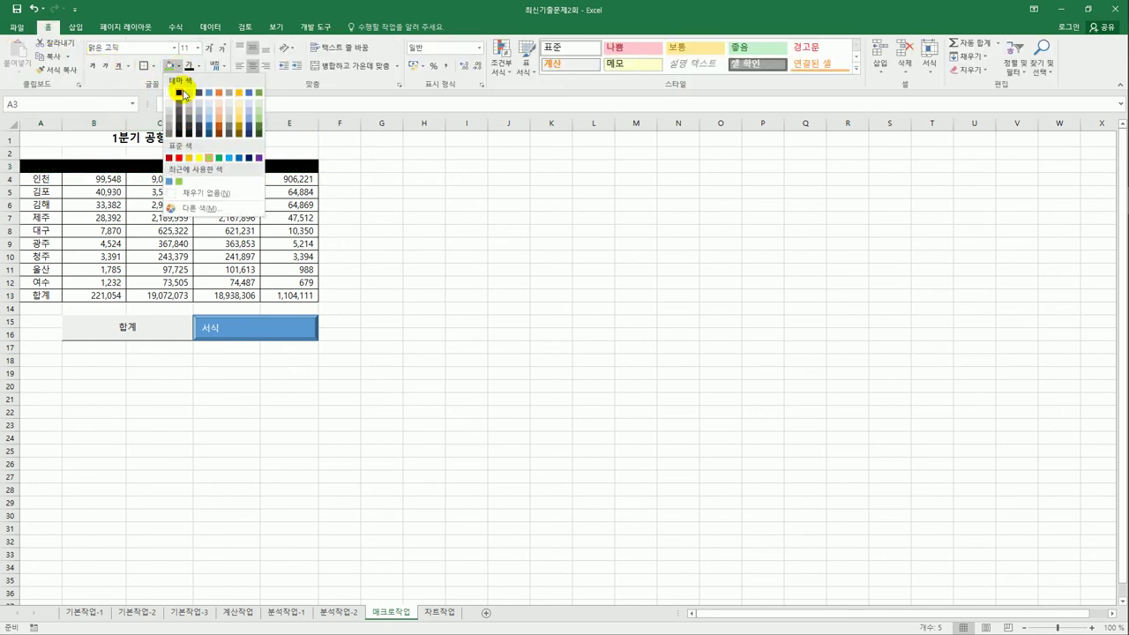
pyautogui.click(194, 194)
pyautogui.click(423, 269)
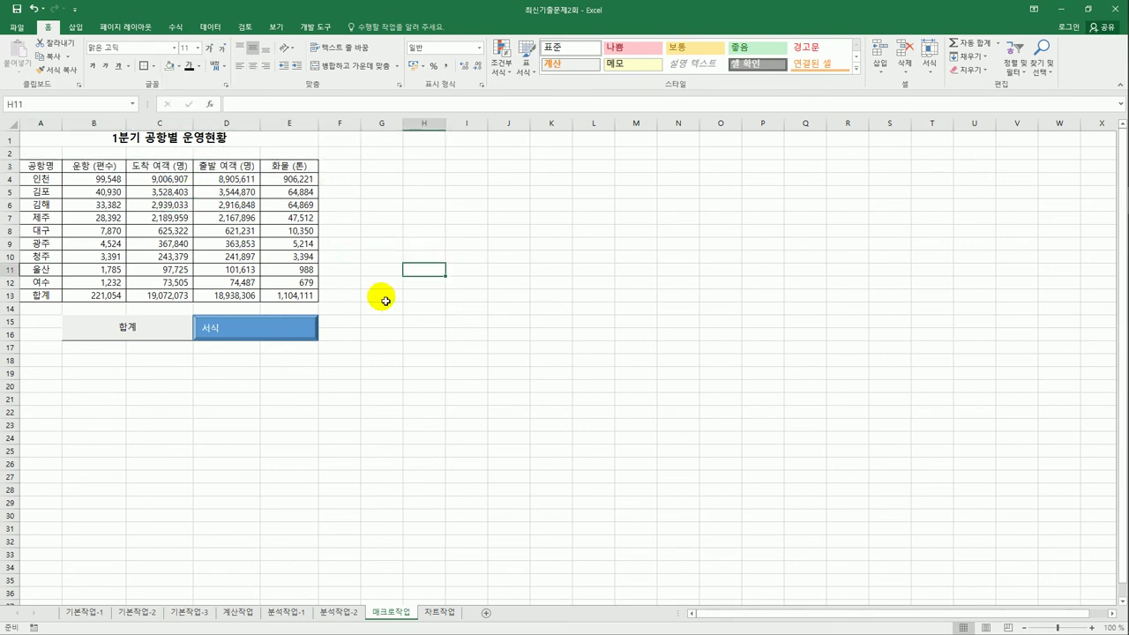
pyautogui.click(302, 335)
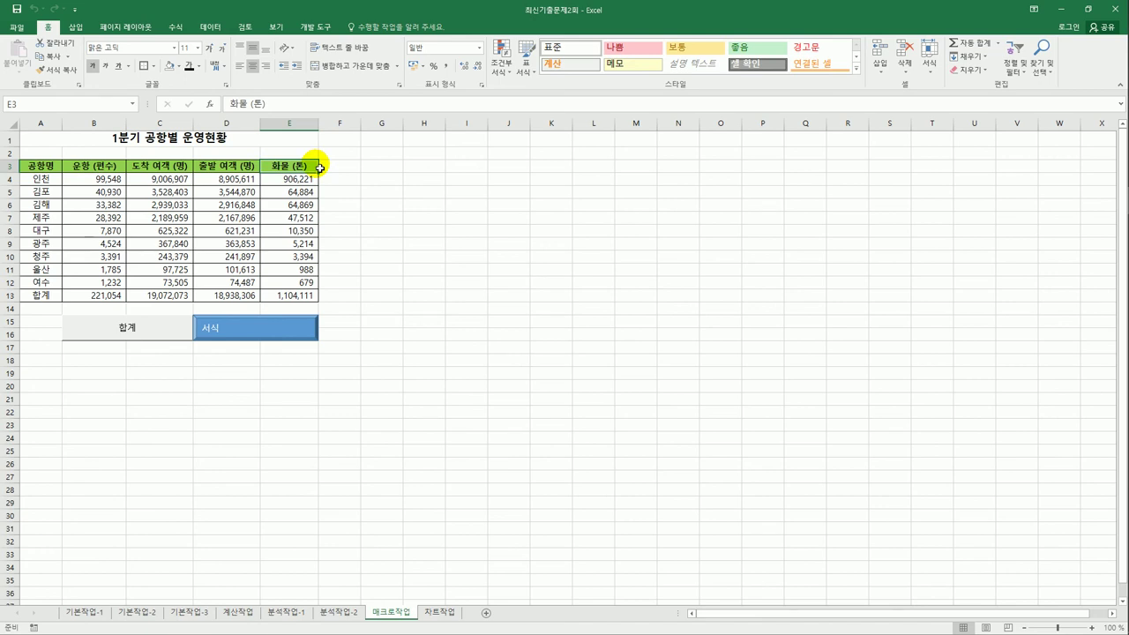
pyautogui.click(466, 388)
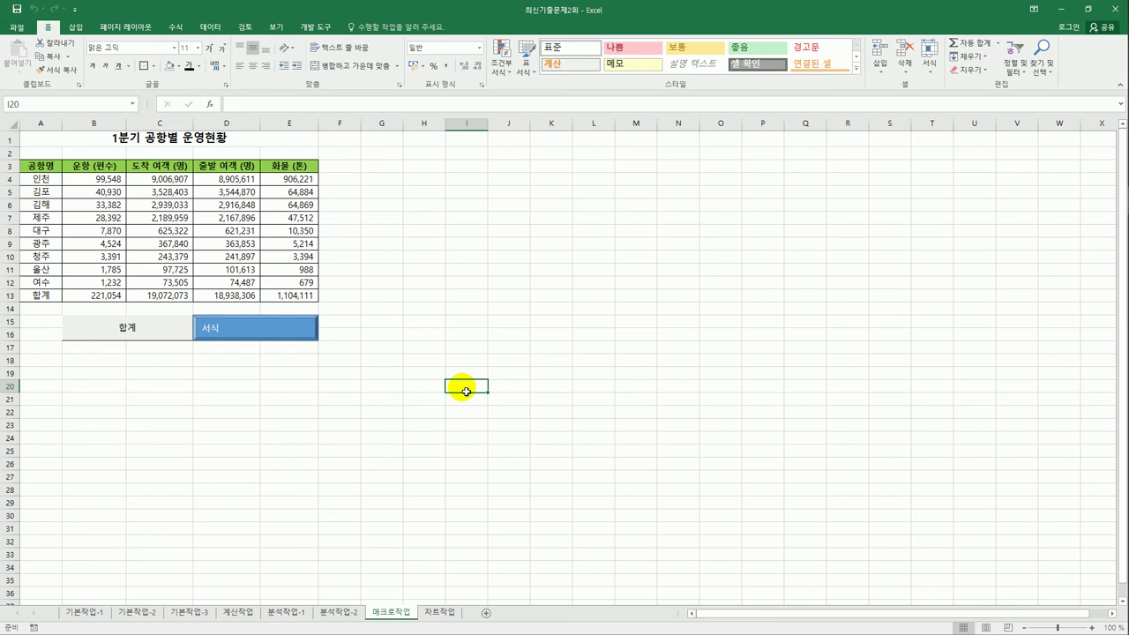
# On the 차트작업 sheet, open the chart's data source selection and clear its existing data range.
pyautogui.click(434, 612)
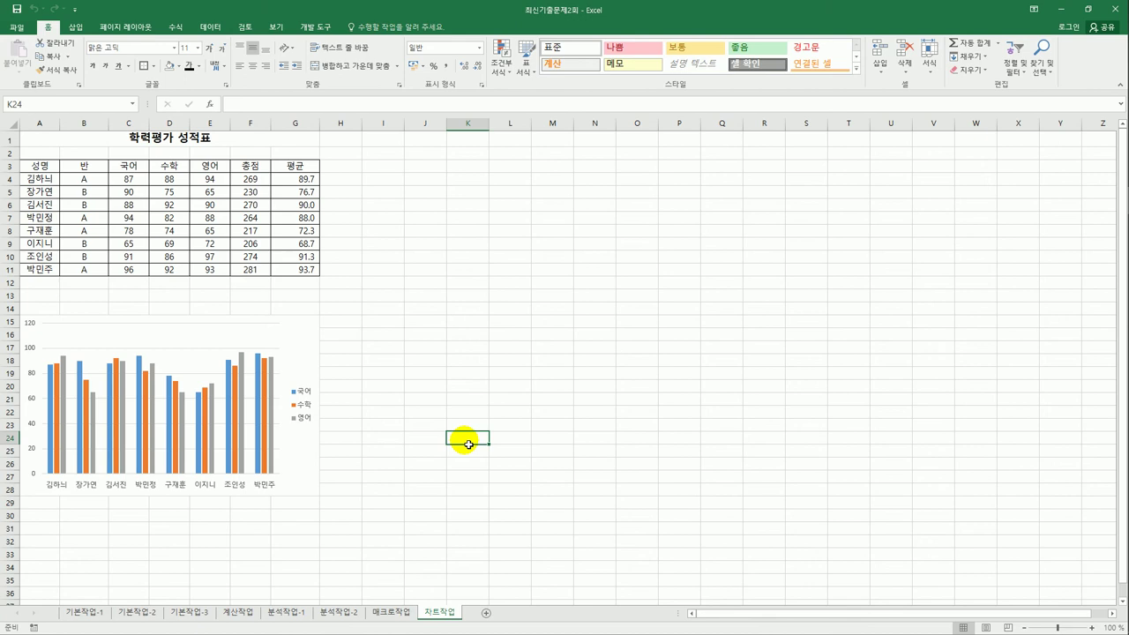
pyautogui.click(295, 343)
pyautogui.rightClick(296, 343)
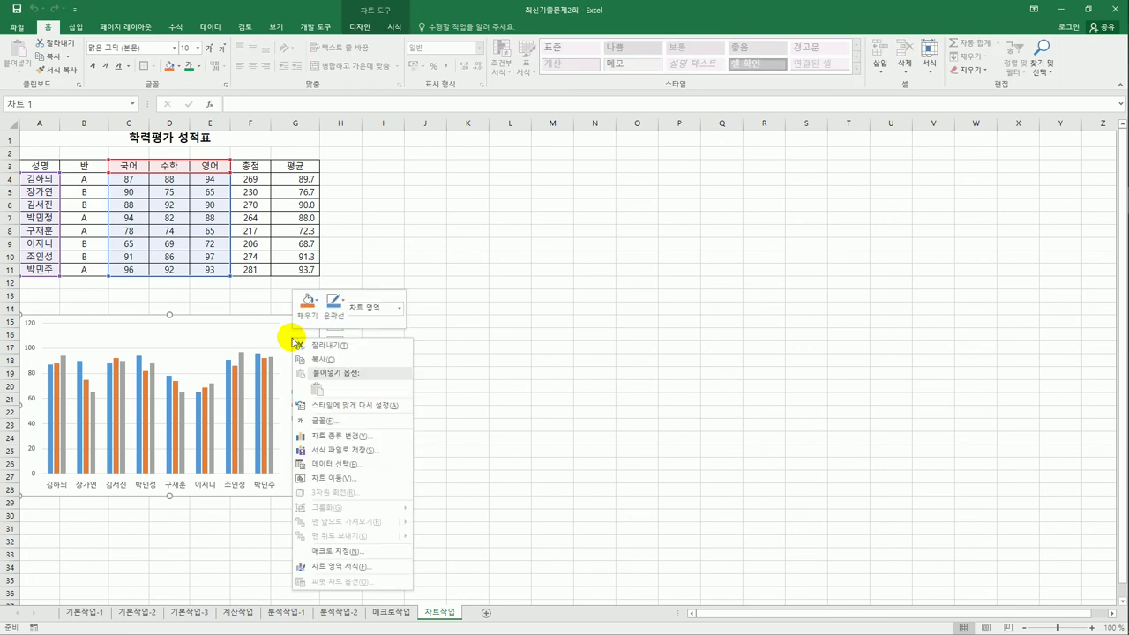
pyautogui.click(362, 459)
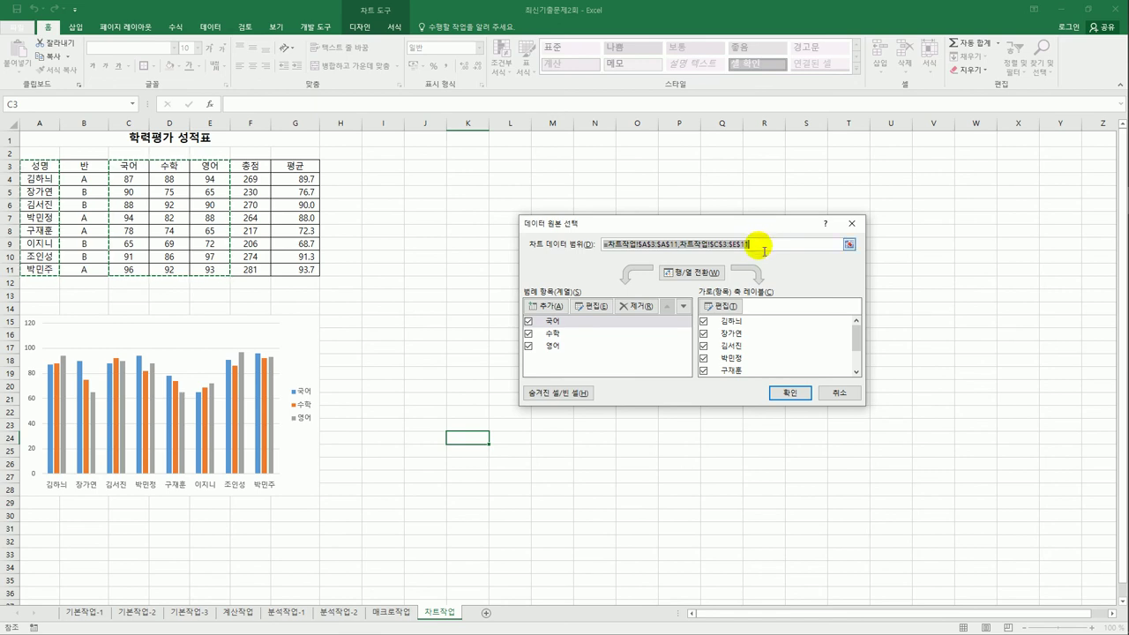
pyautogui.press('BackSpace')
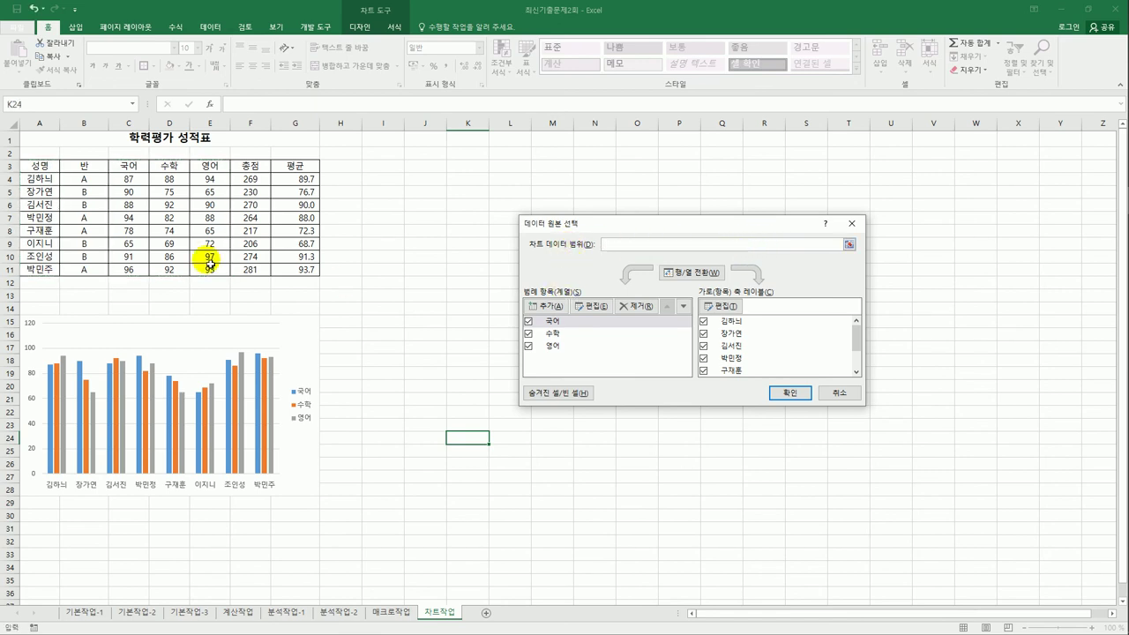
# Set the chart's data range to A3:A4, C3:E4, A7:A8, C7:E8, A11 and C11:E11 so it plots only the class A students.
pyautogui.moveTo(36, 168); pyautogui.dragTo(42, 178)
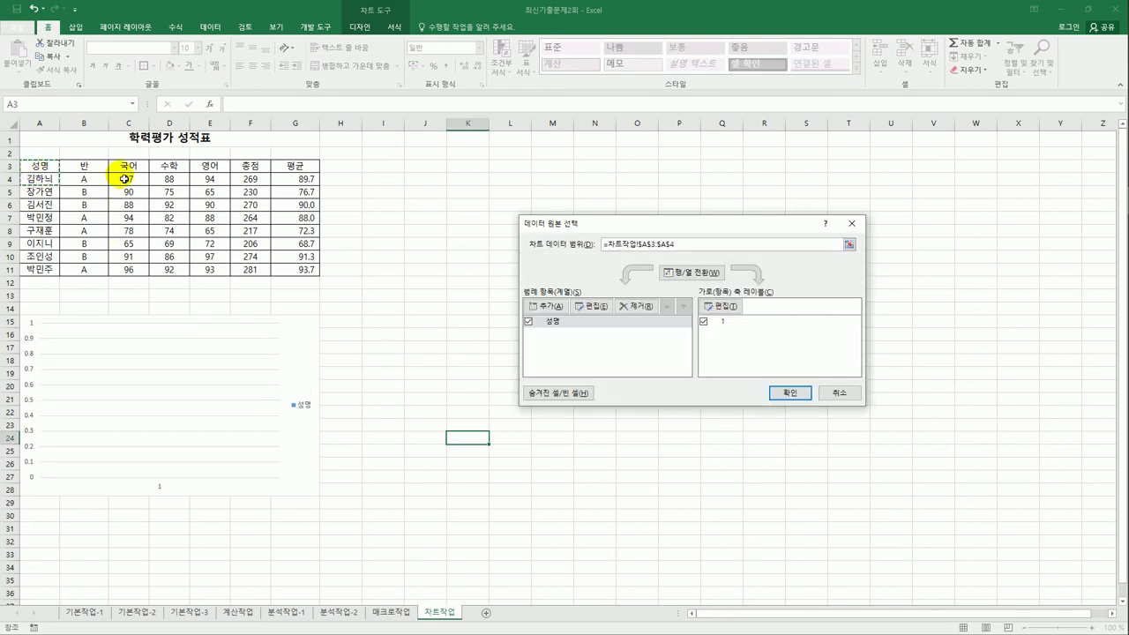
pyautogui.moveTo(132, 171); pyautogui.dragTo(179, 172)
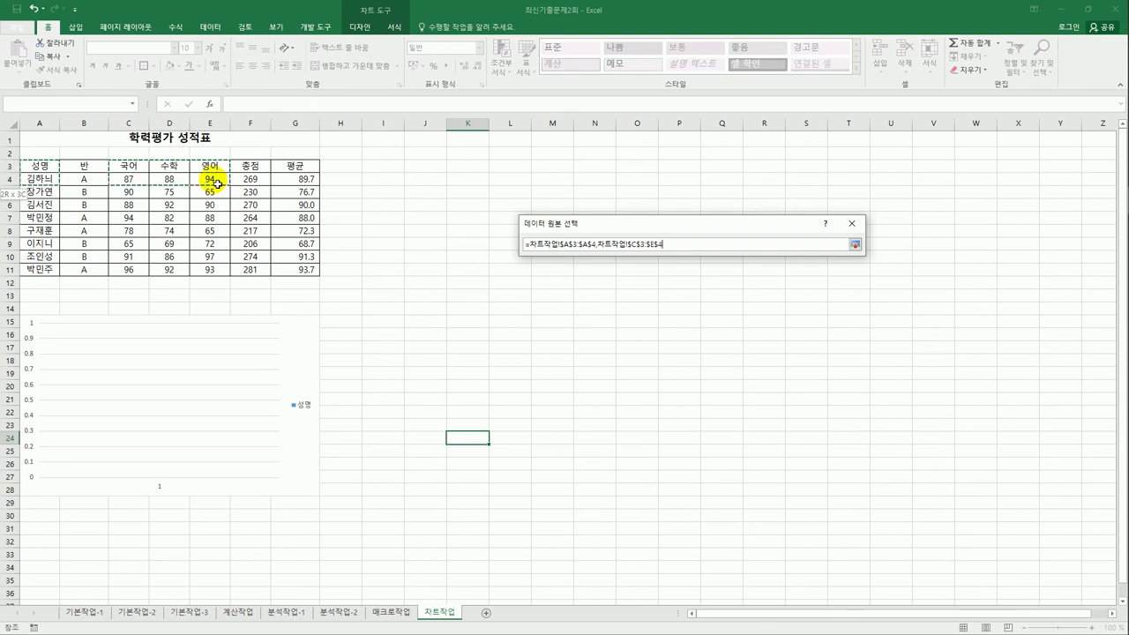
pyautogui.moveTo(217, 182); pyautogui.dragTo(217, 183)
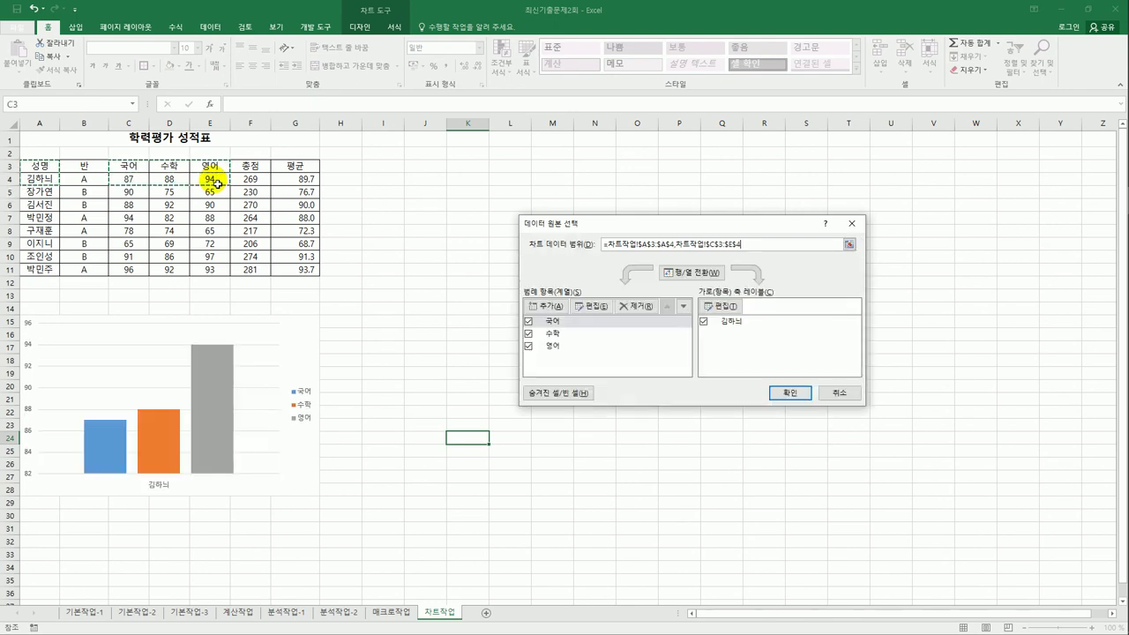
pyautogui.keyDown('ctrl'); pyautogui.click(41, 219); pyautogui.keyUp('ctrl')
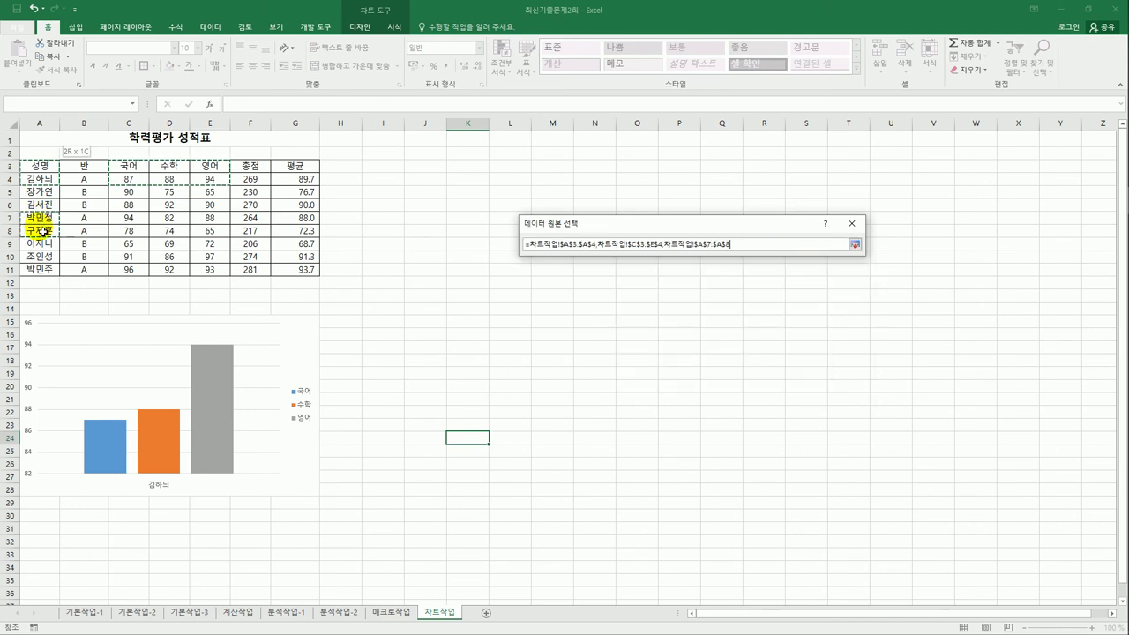
pyautogui.moveTo(42, 231); pyautogui.dragTo(41, 231)
pyautogui.moveTo(137, 222); pyautogui.dragTo(205, 234)
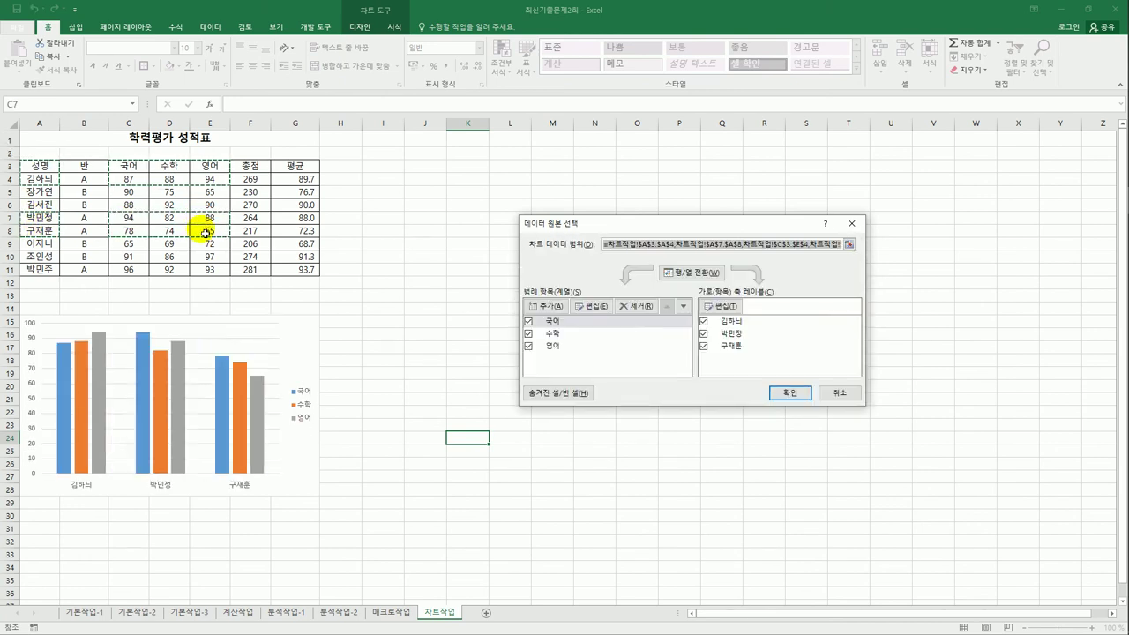
pyautogui.keyDown('ctrl'); pyautogui.click(51, 271); pyautogui.keyUp('ctrl')
pyautogui.moveTo(132, 270); pyautogui.dragTo(203, 271)
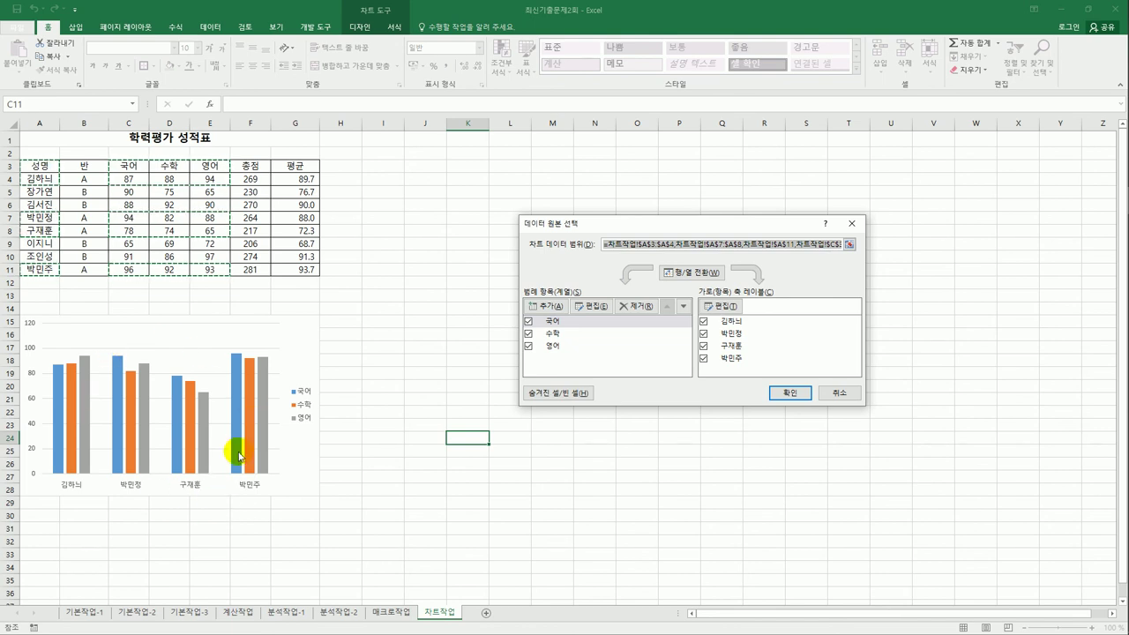
pyautogui.click(788, 393)
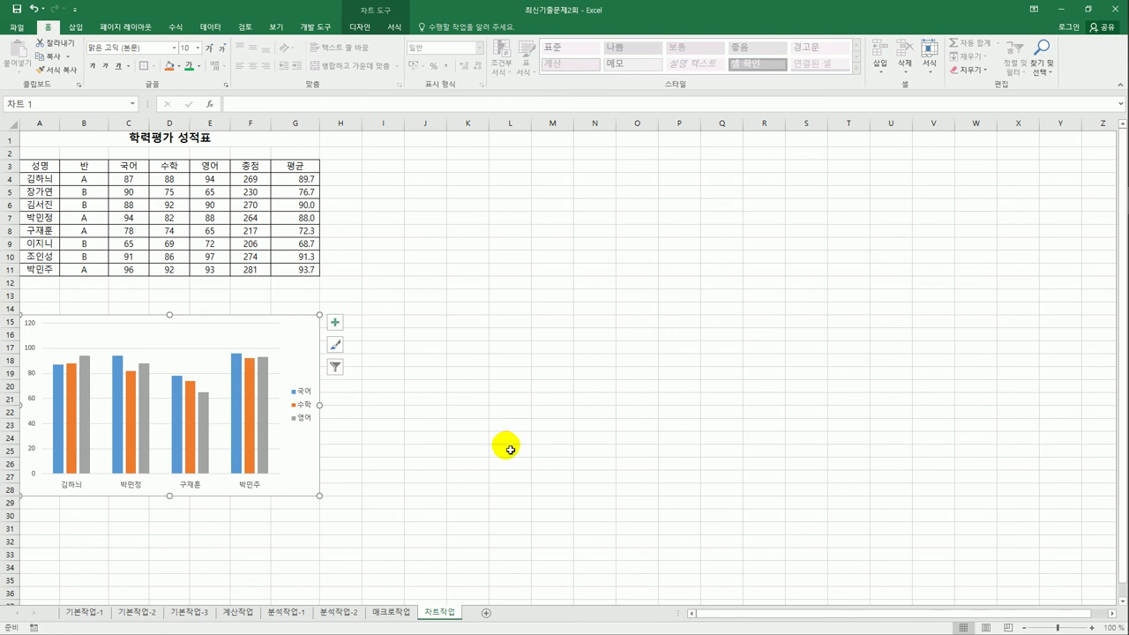
# Change the chart type to 묶은 가로 막대형 (clustered bar).
pyautogui.scroll(-2, 510, 449)
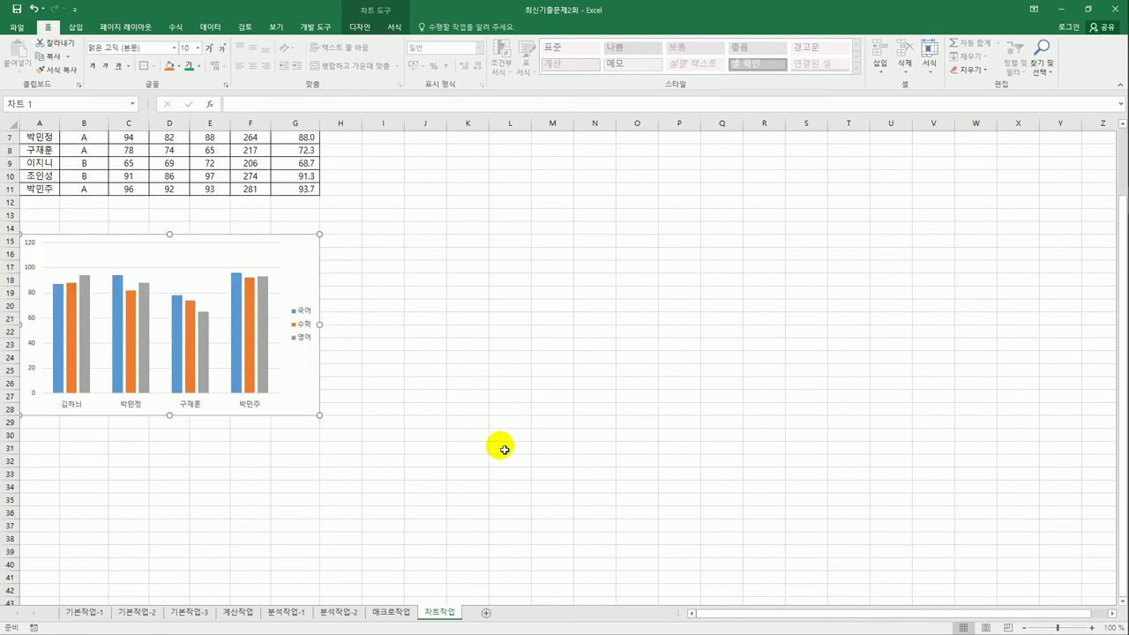
pyautogui.rightClick(293, 250)
pyautogui.click(368, 362)
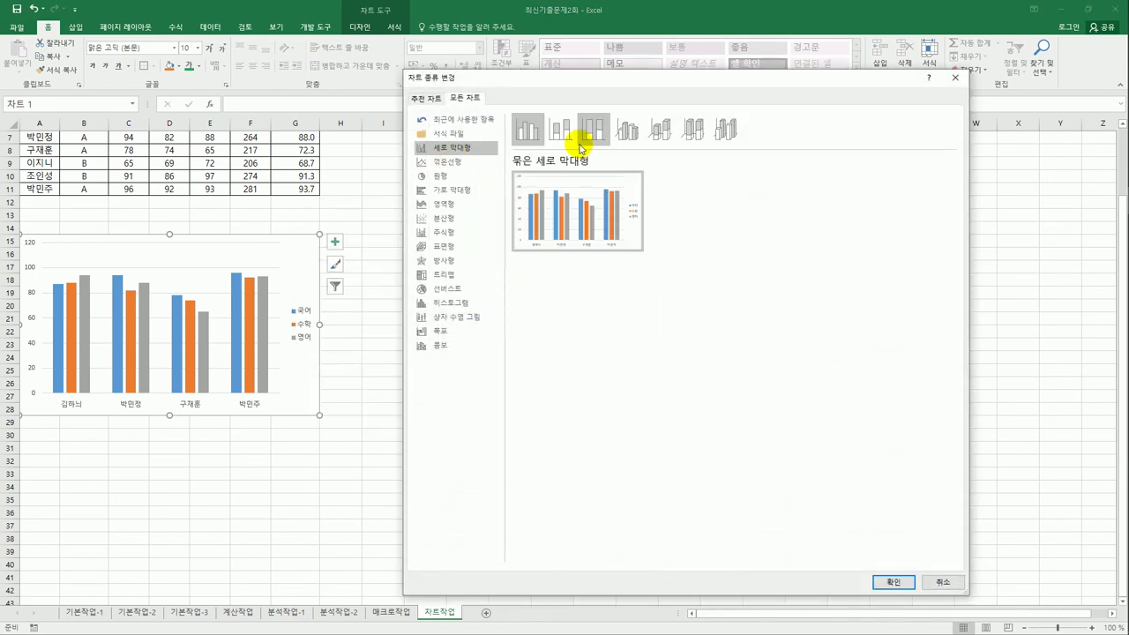
pyautogui.click(460, 189)
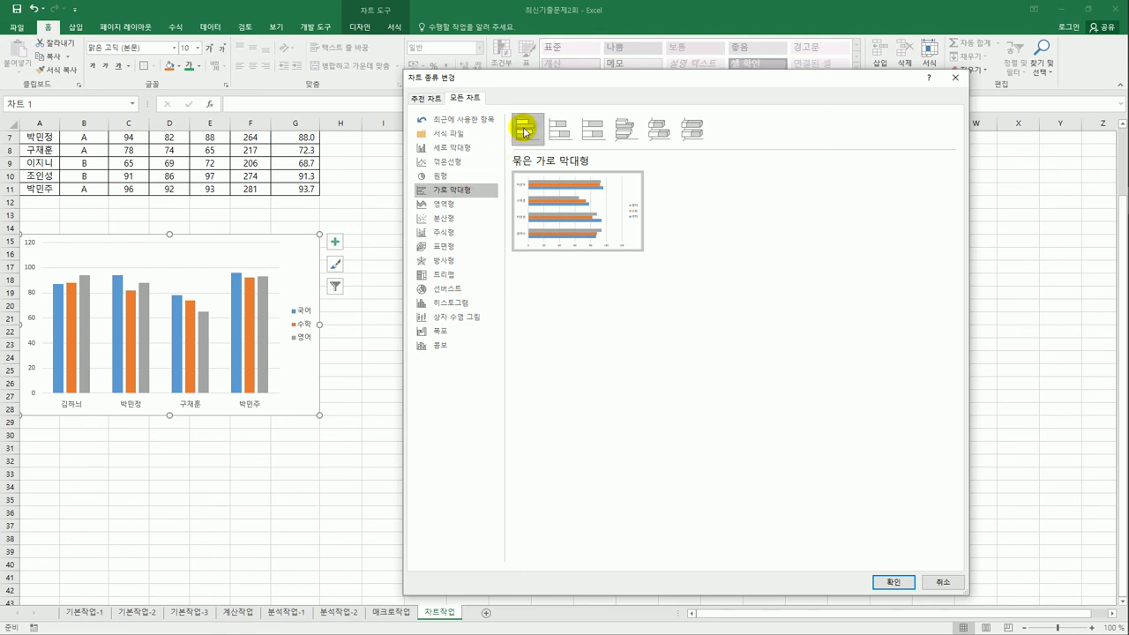
pyautogui.click(884, 583)
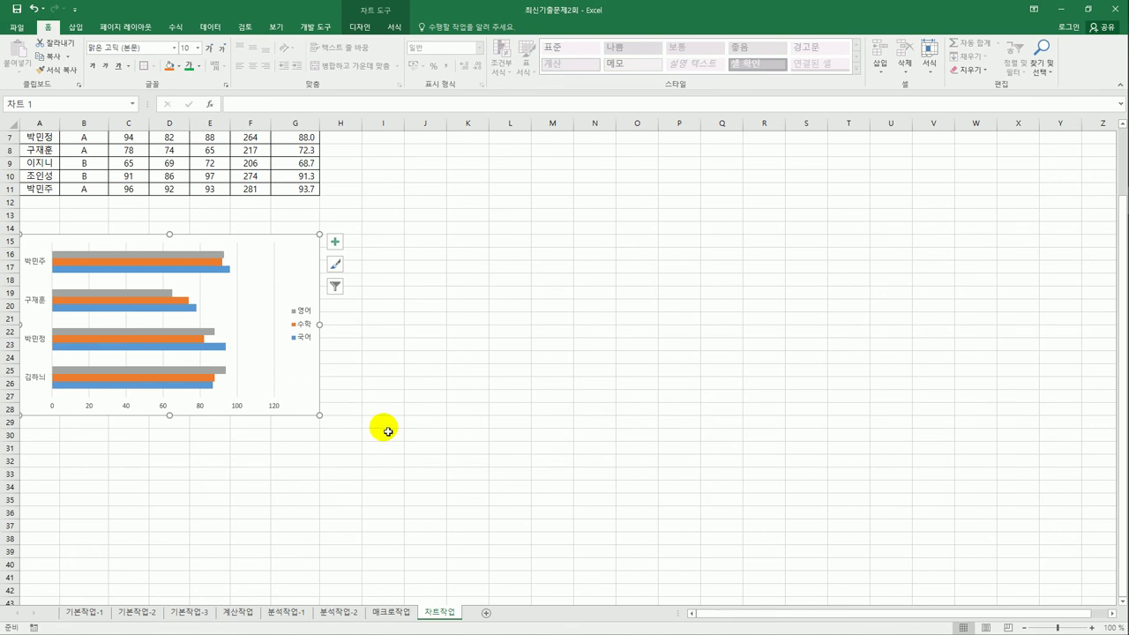
# Add a chart title reading "A반 4월 학력평가 성적표".
pyautogui.click(335, 240)
pyautogui.click(388, 277)
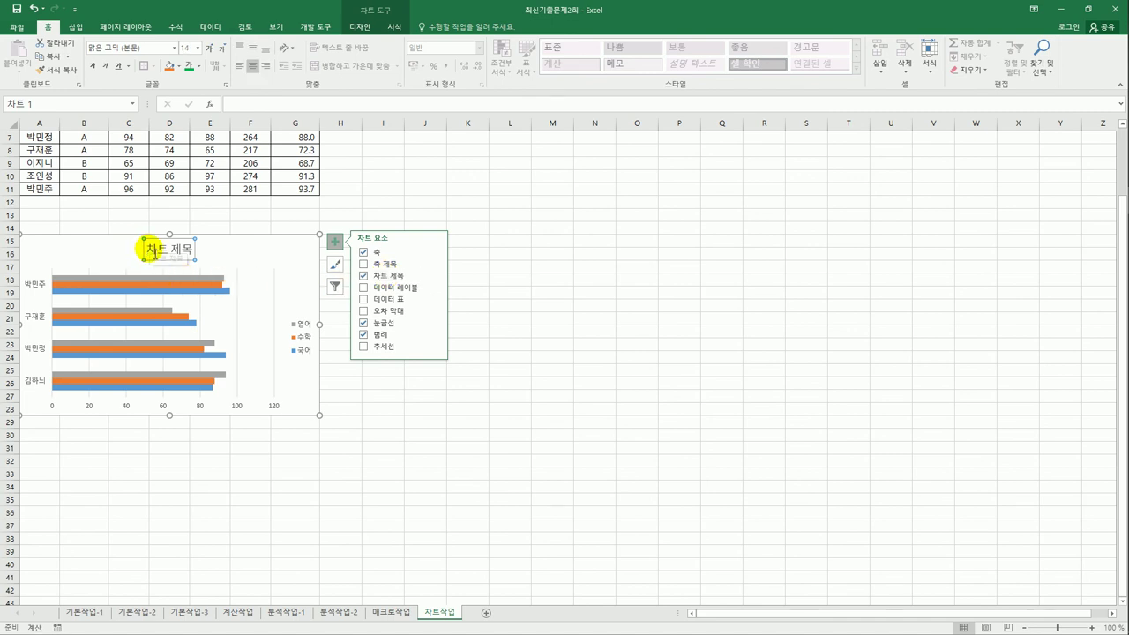
pyautogui.moveTo(146, 250); pyautogui.dragTo(194, 250)
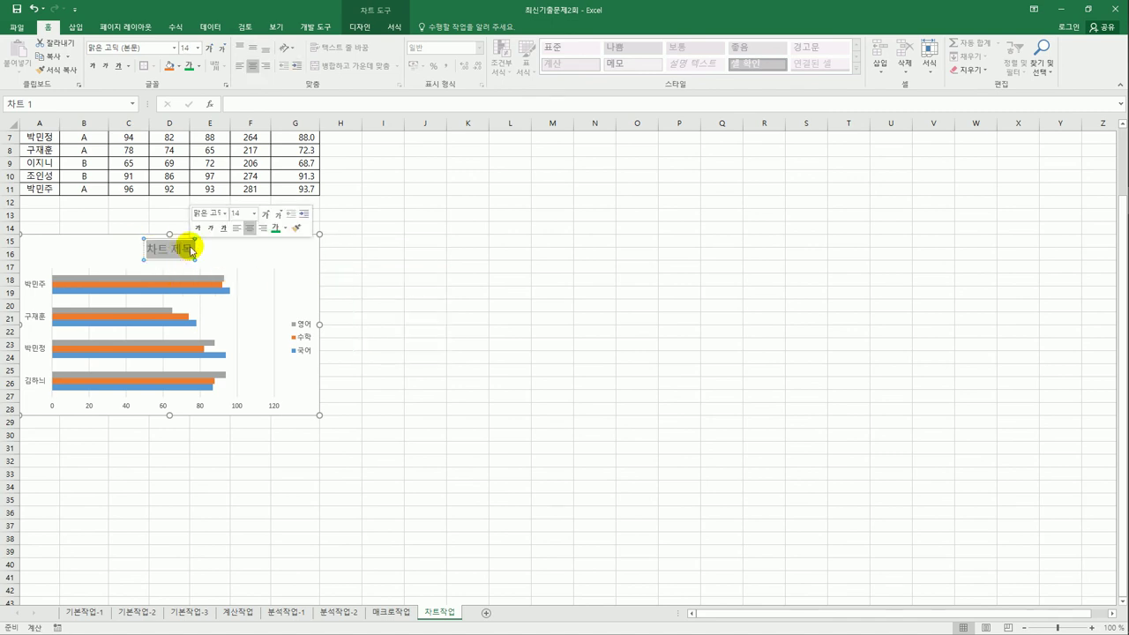
pyautogui.write('A')
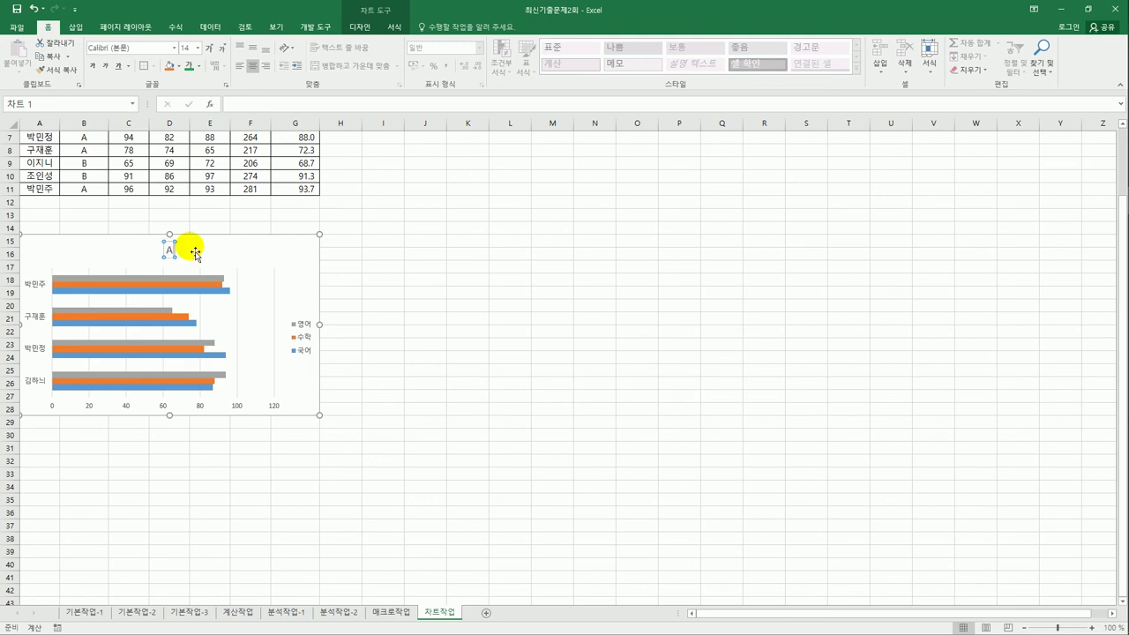
pyautogui.write('반')
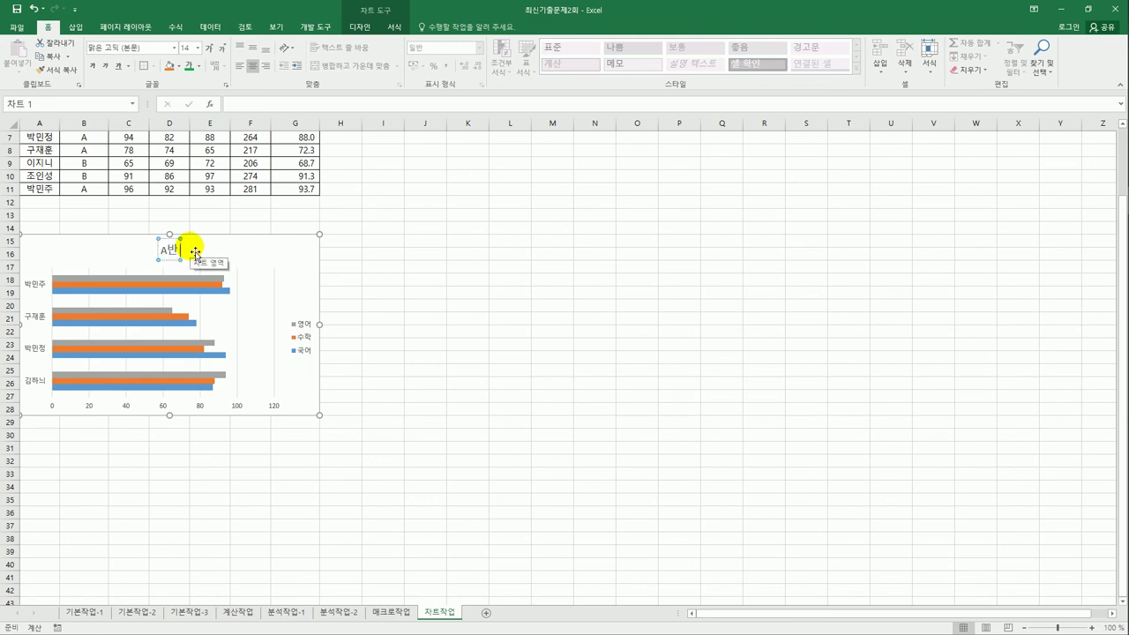
pyautogui.write(' 4월 ')
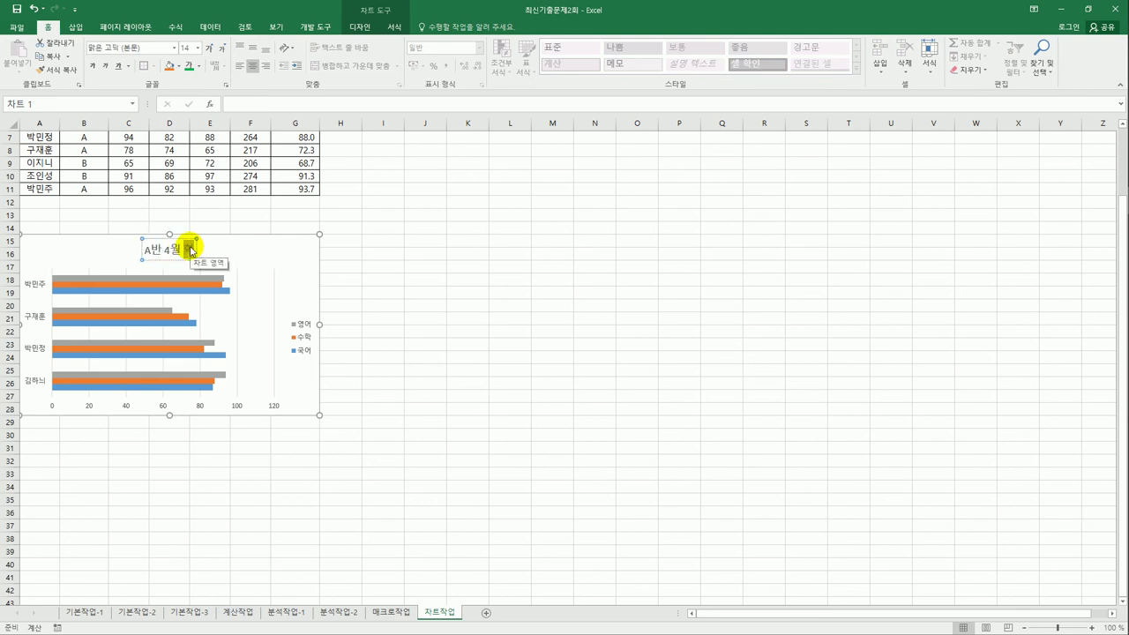
pyautogui.write('학력평가성적표')
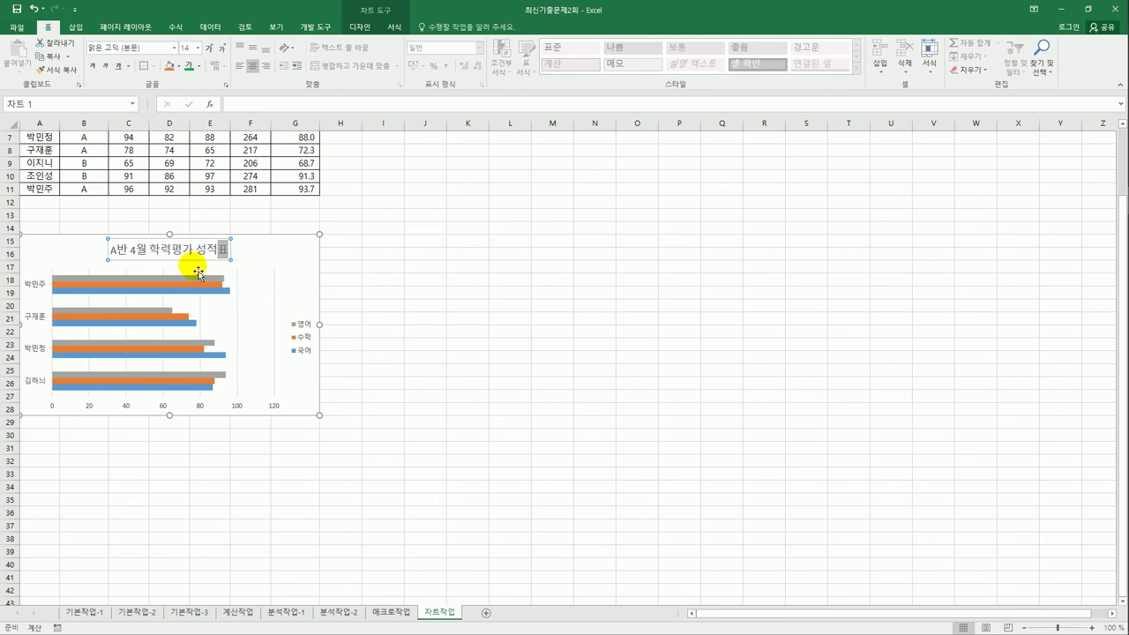
pyautogui.press('Escape')
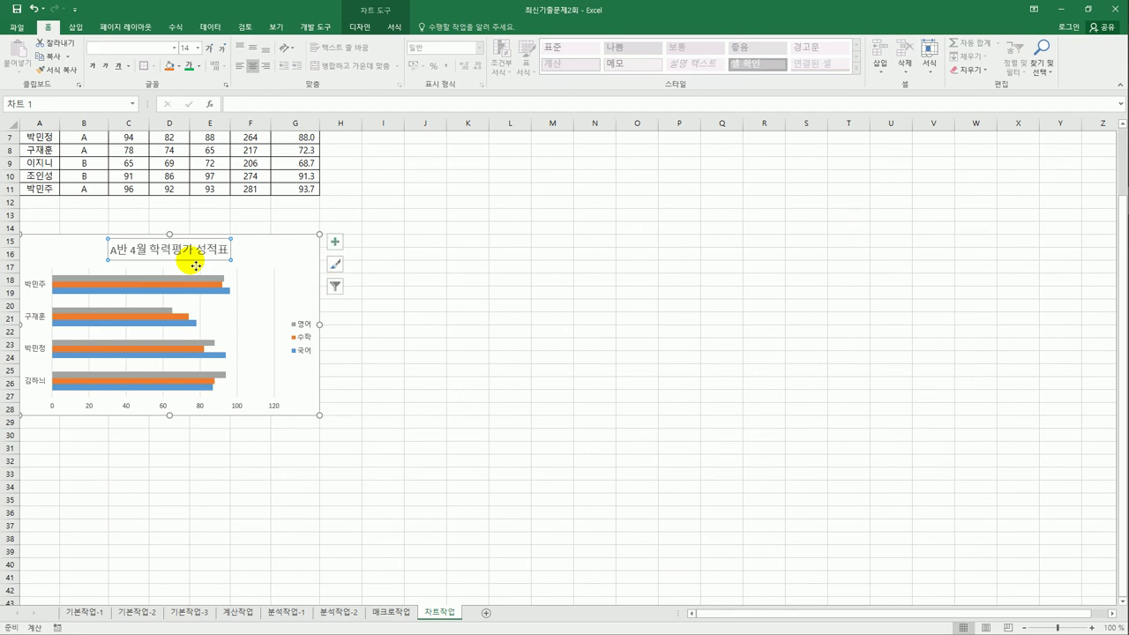
# Format the chart title with the 돋움체 font at size 16.
pyautogui.click(176, 47)
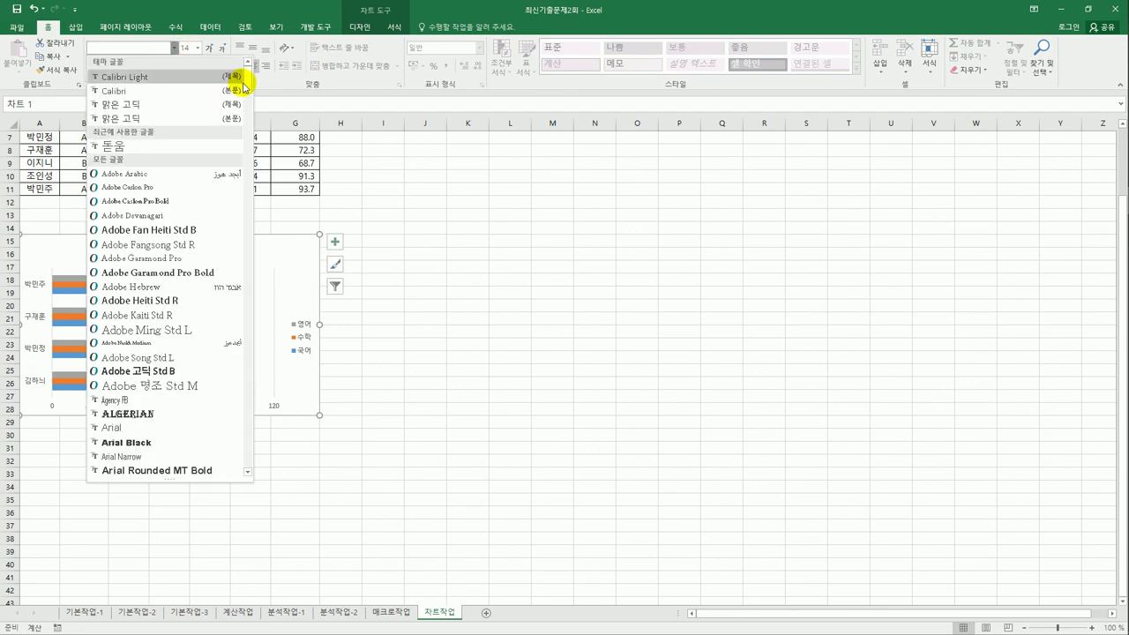
pyautogui.scroll(-20, 229, 252)
pyautogui.scroll(-20, 230, 252)
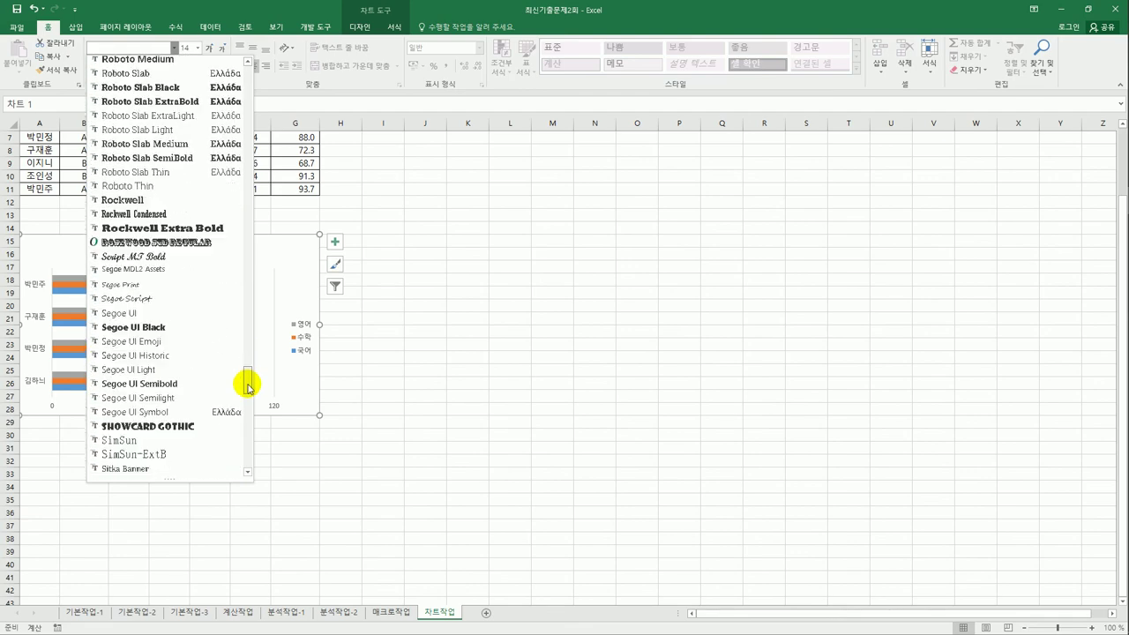
pyautogui.scroll(2, 240, 451)
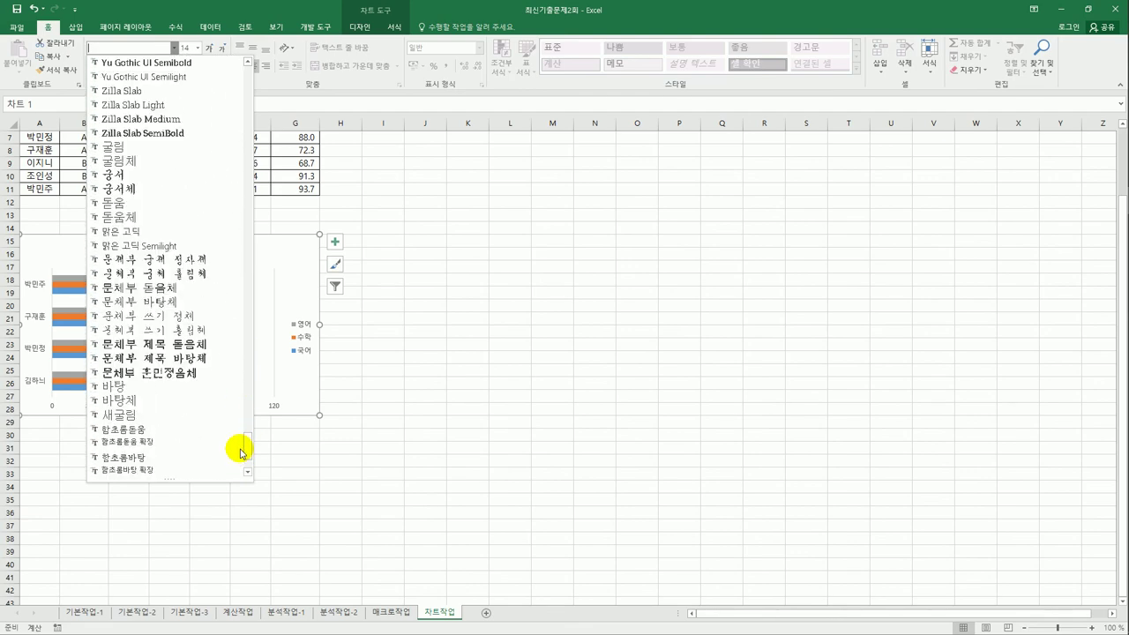
pyautogui.click(128, 219)
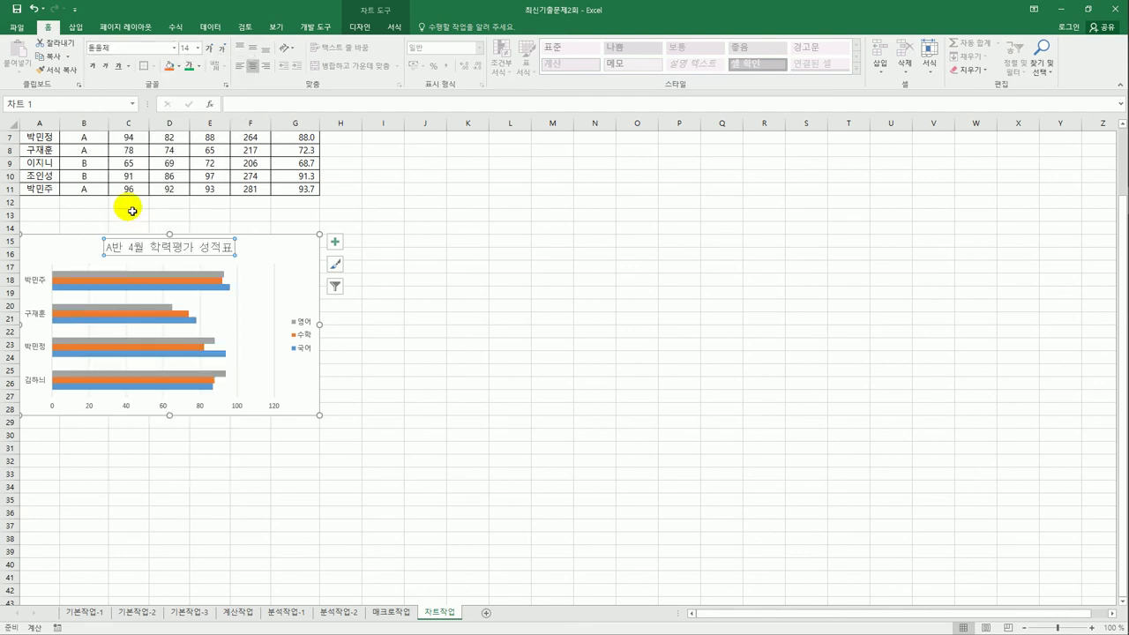
pyautogui.click(198, 48)
pyautogui.click(196, 128)
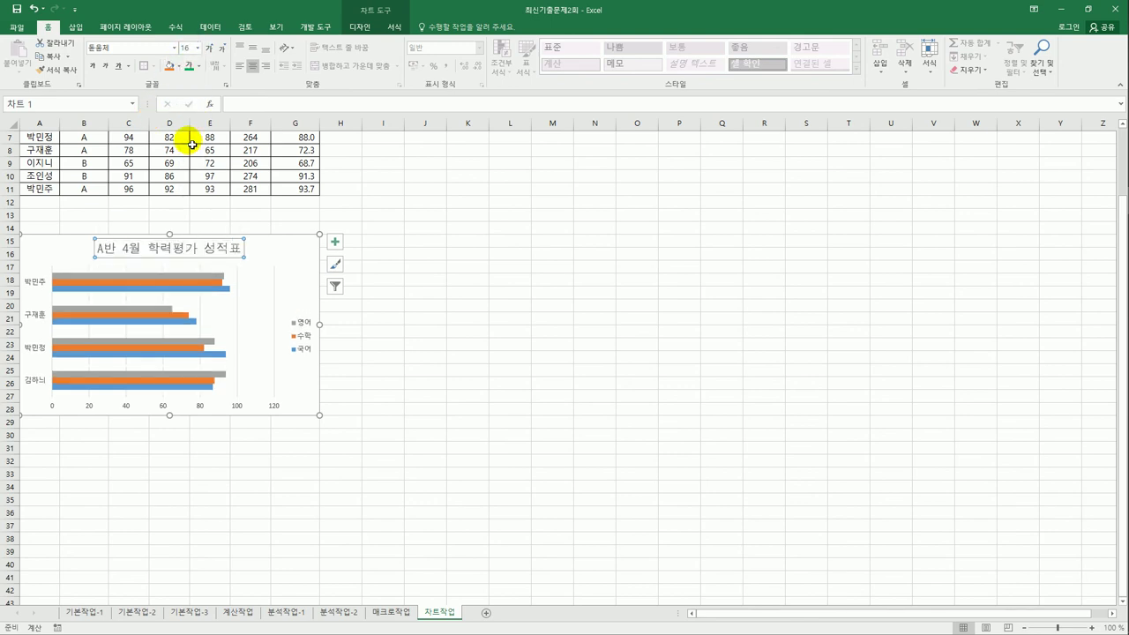
# Give the chart title a standard blue fill and a standard yellow font colour.
pyautogui.click(178, 66)
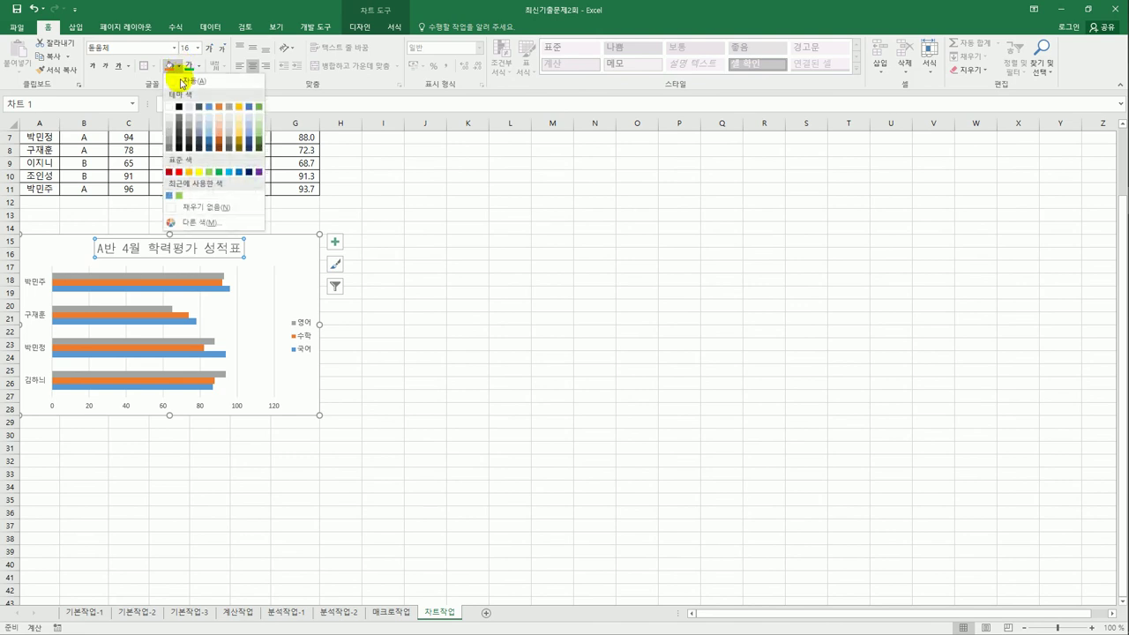
pyautogui.click(198, 172)
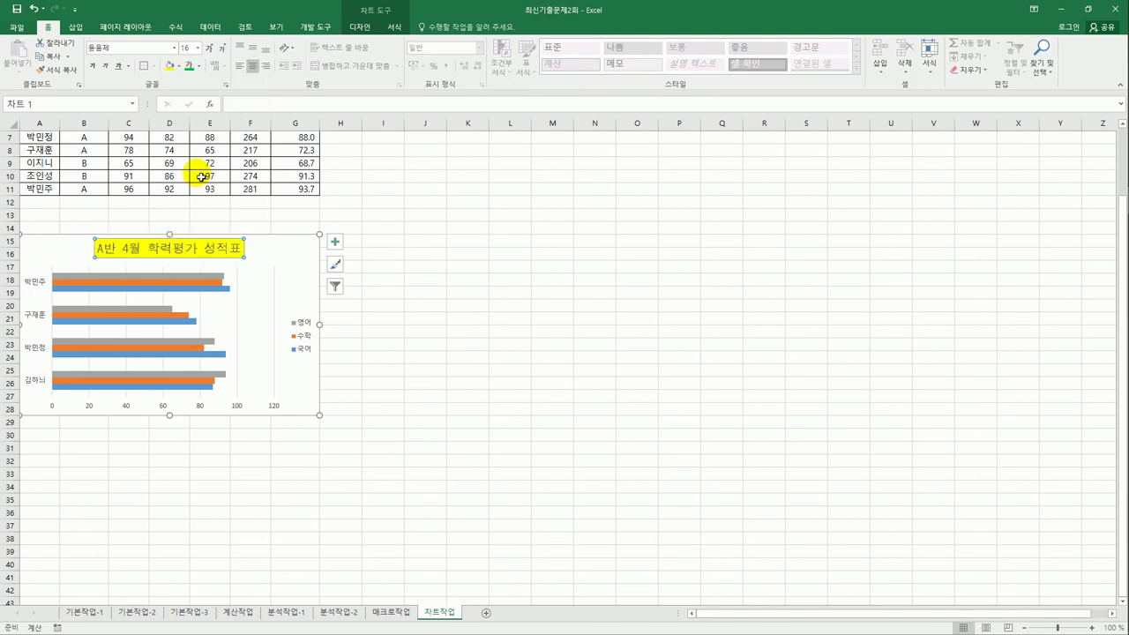
pyautogui.click(178, 66)
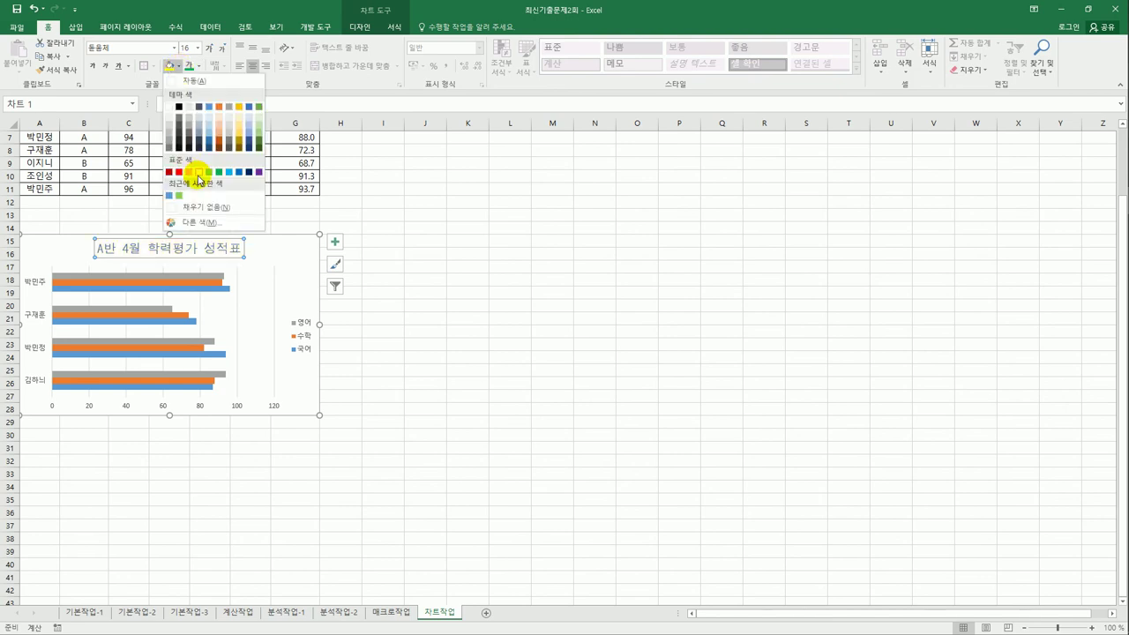
pyautogui.click(238, 172)
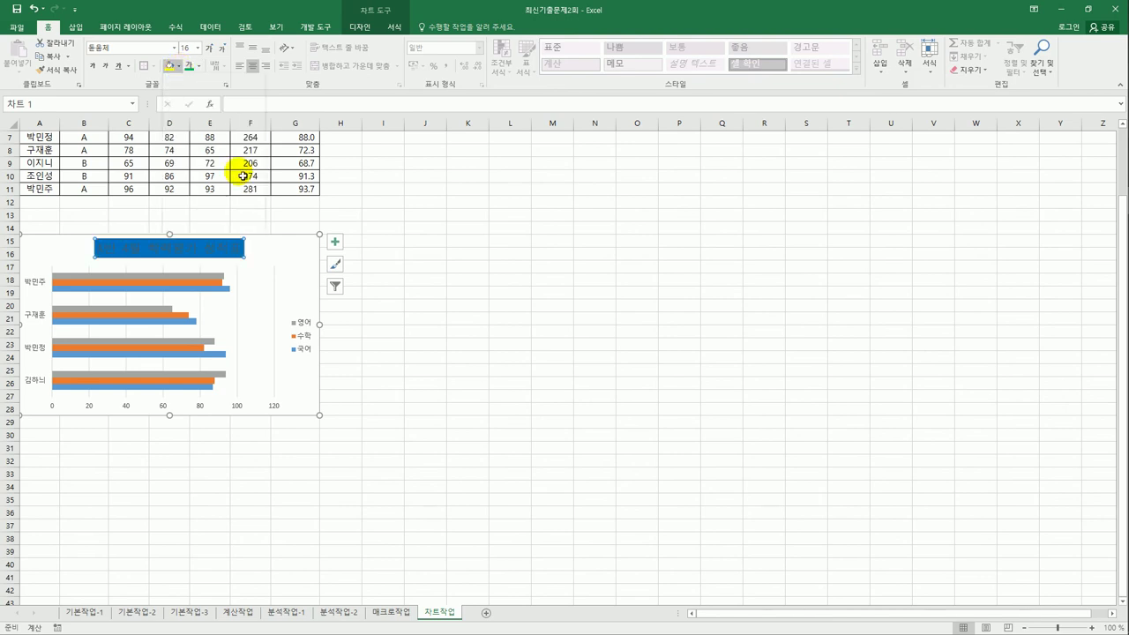
pyautogui.click(201, 71)
pyautogui.click(221, 176)
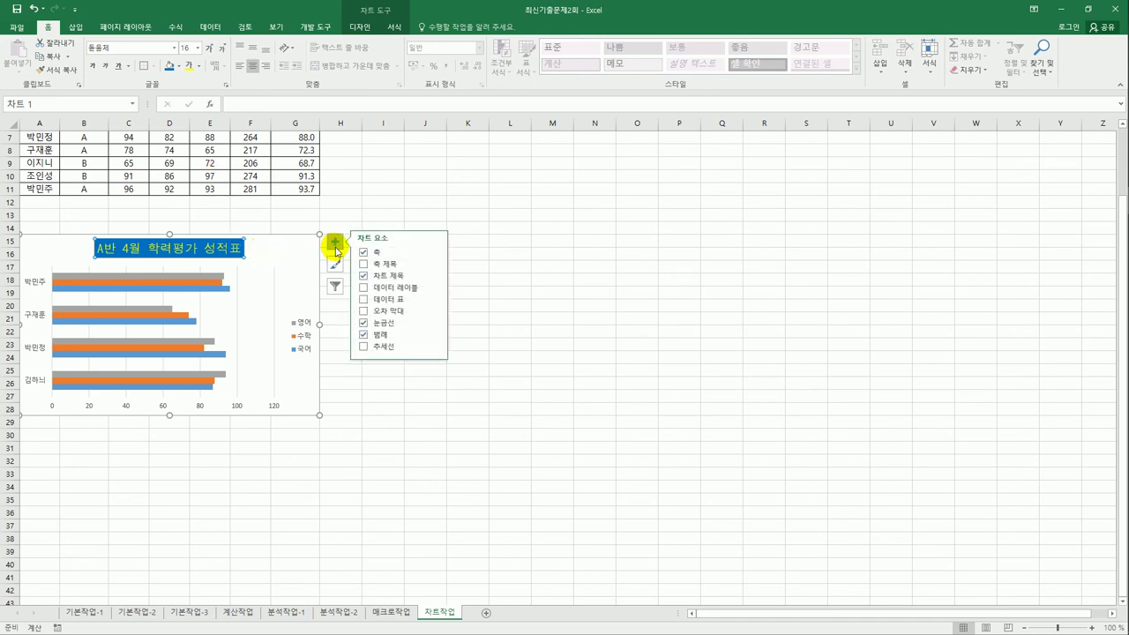
# Add data labels at 안쪽 끝에 (inside end) to all chart series and set the horizontal value axis to 값을 거꾸로 (reverse order).
pyautogui.click(435, 291)
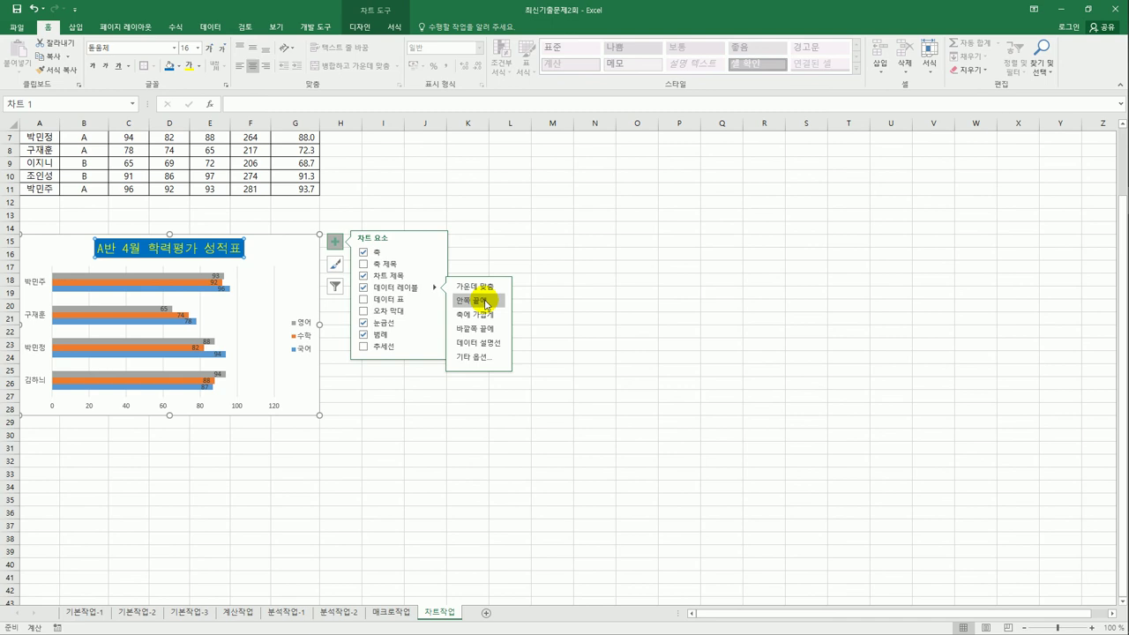
pyautogui.click(485, 301)
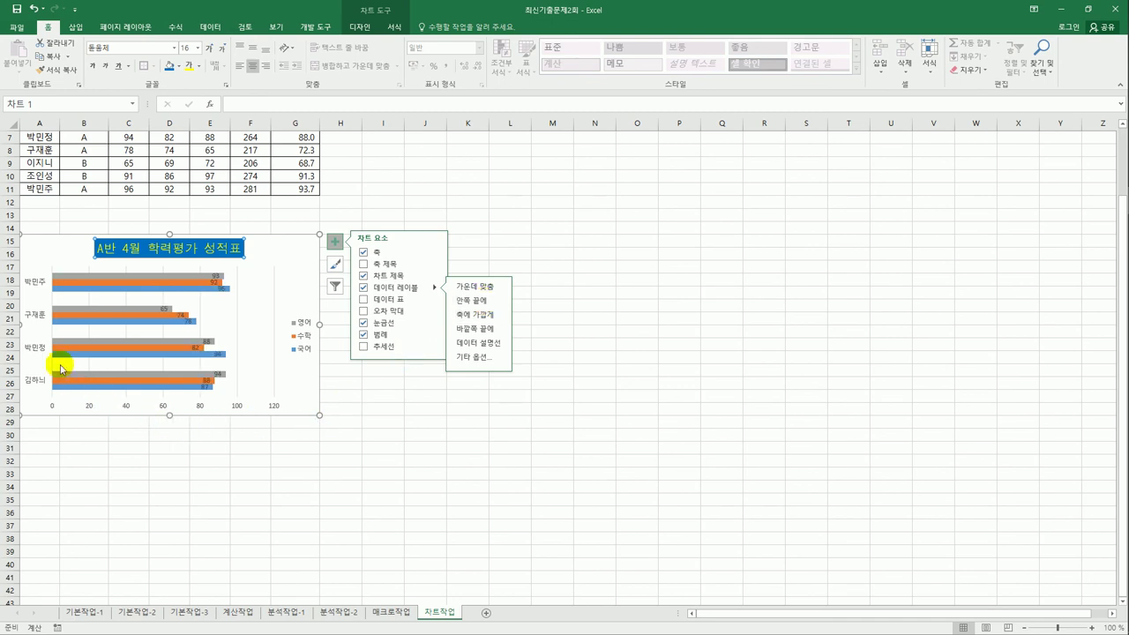
pyautogui.click(52, 406)
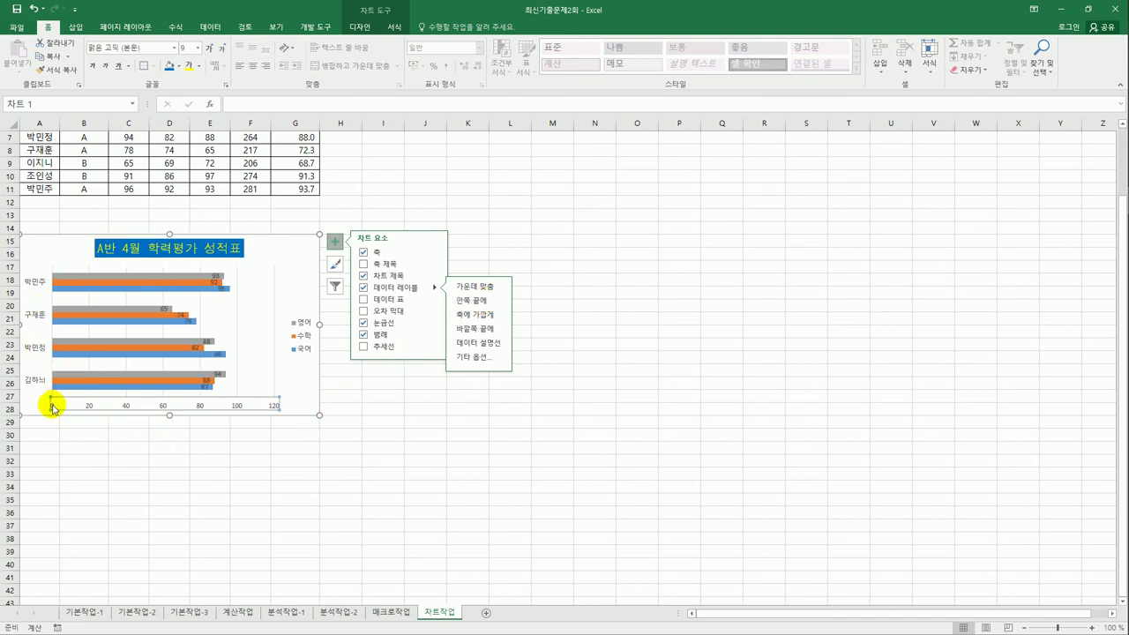
pyautogui.rightClick(52, 407)
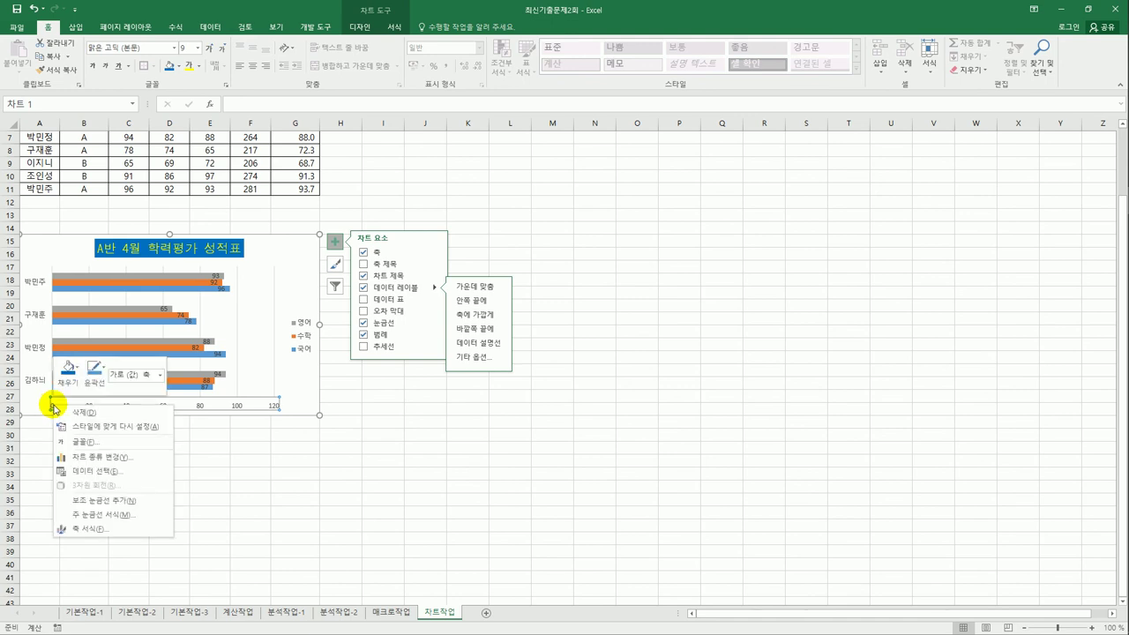
pyautogui.click(150, 531)
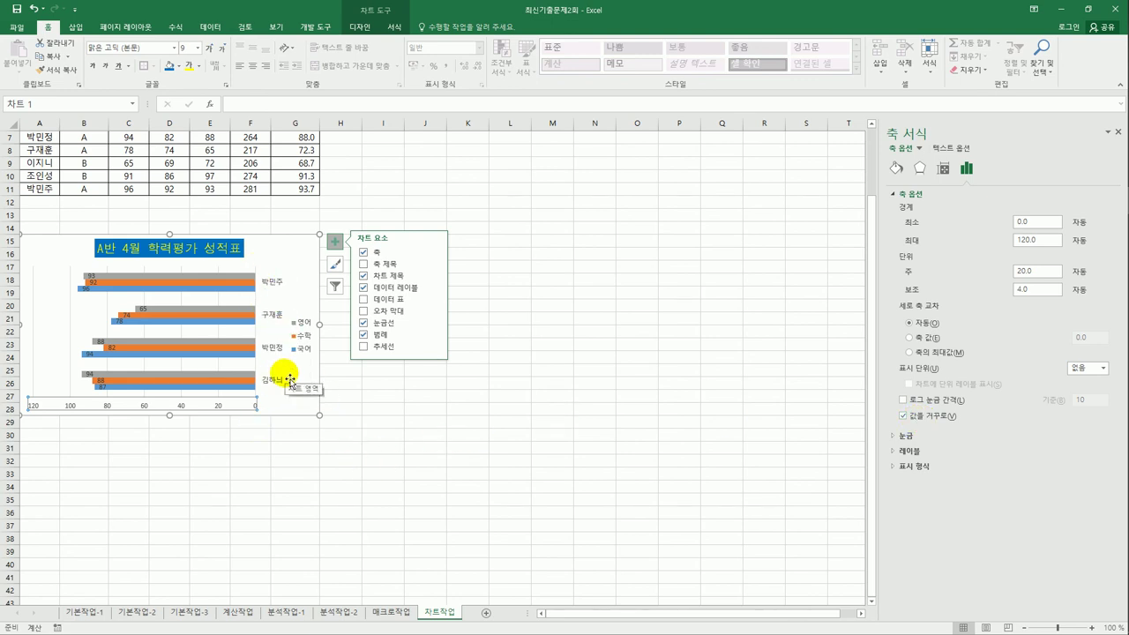
pyautogui.click(397, 427)
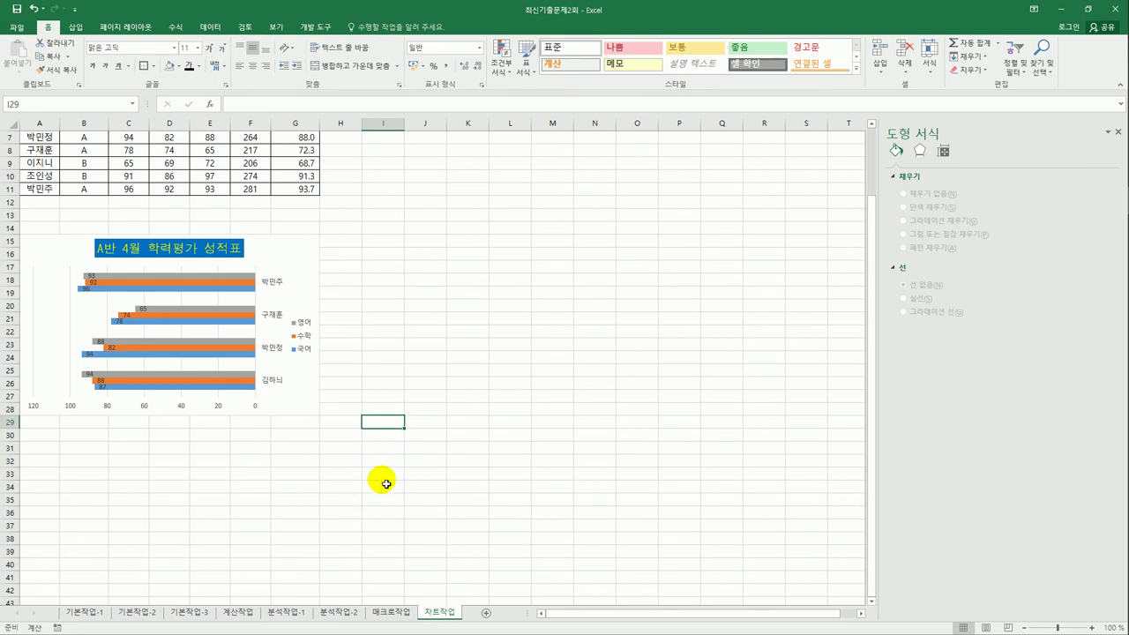
pyautogui.click(384, 478)
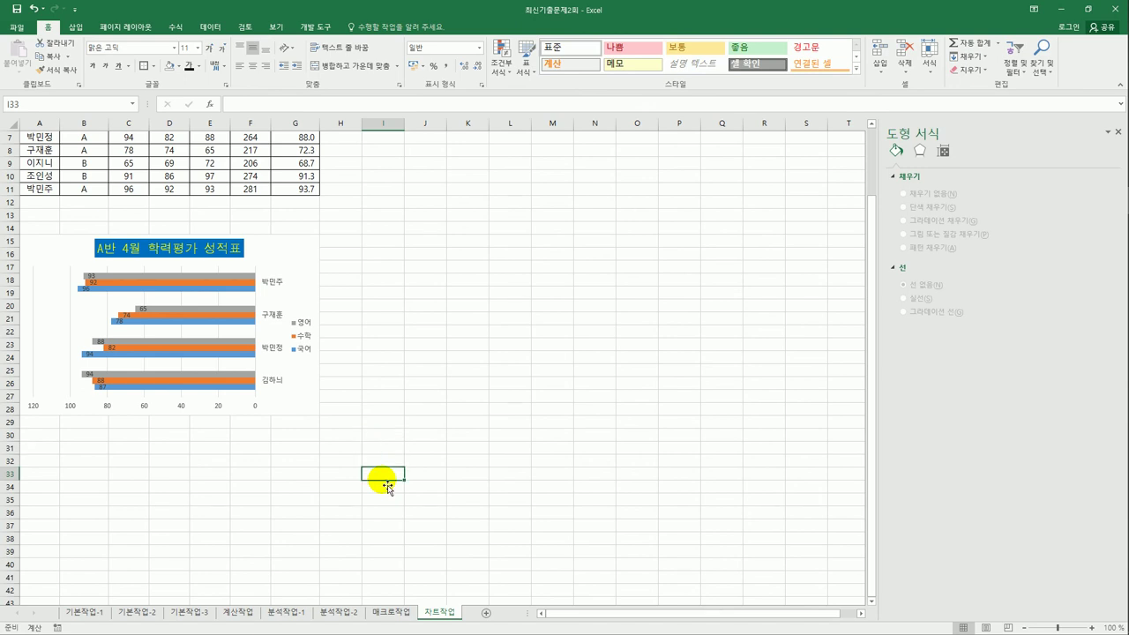